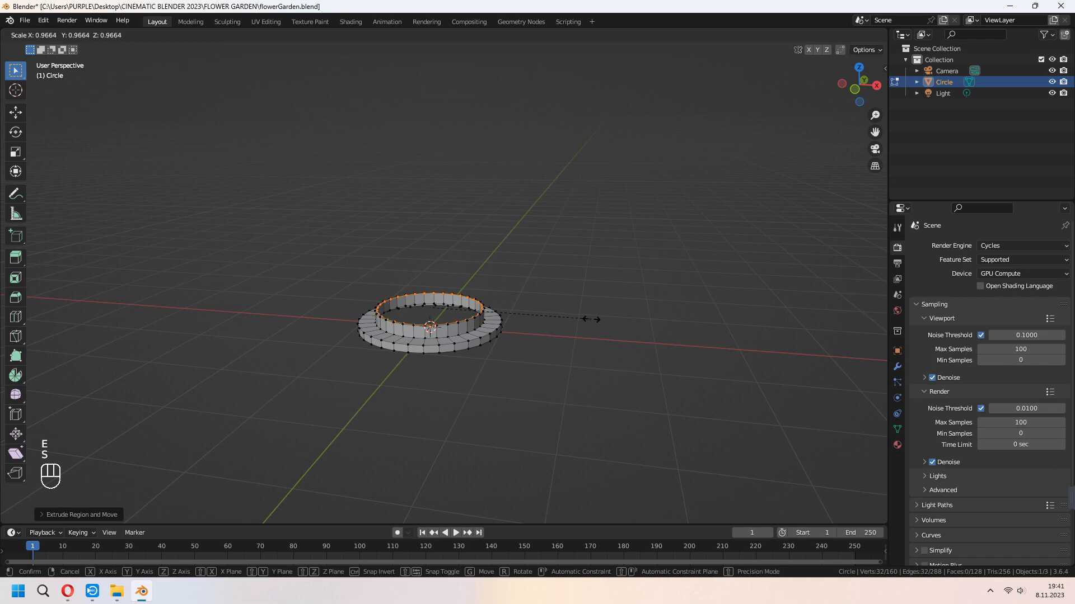
# Extrude the base's top ring slightly upward along Z, repeat the extrusion, and scale the newest ring inward.
pyautogui.press('e')
pyautogui.press('z')
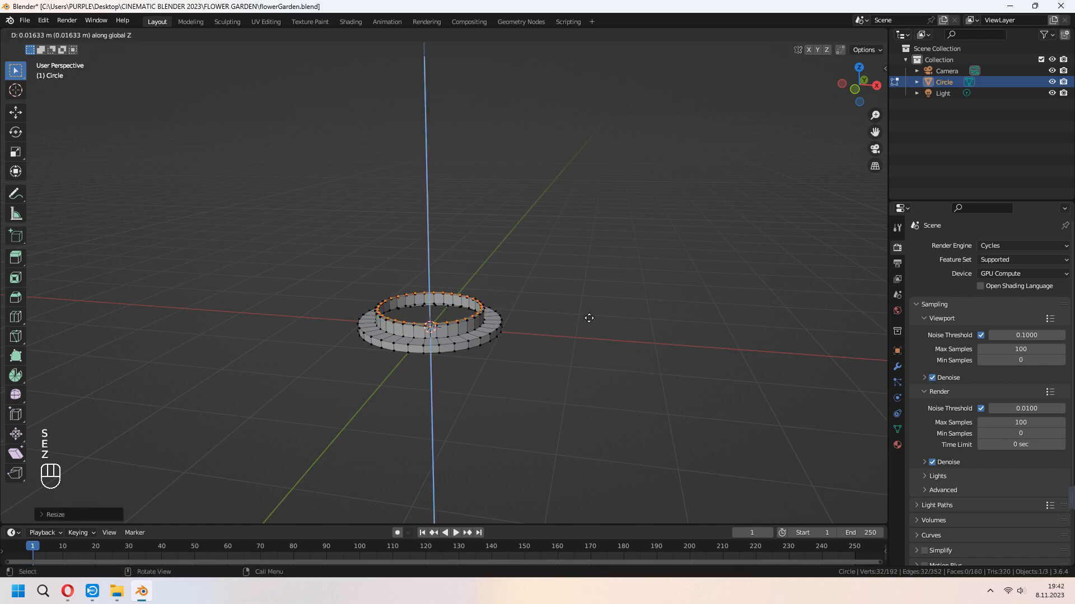
pyautogui.click(587, 312)
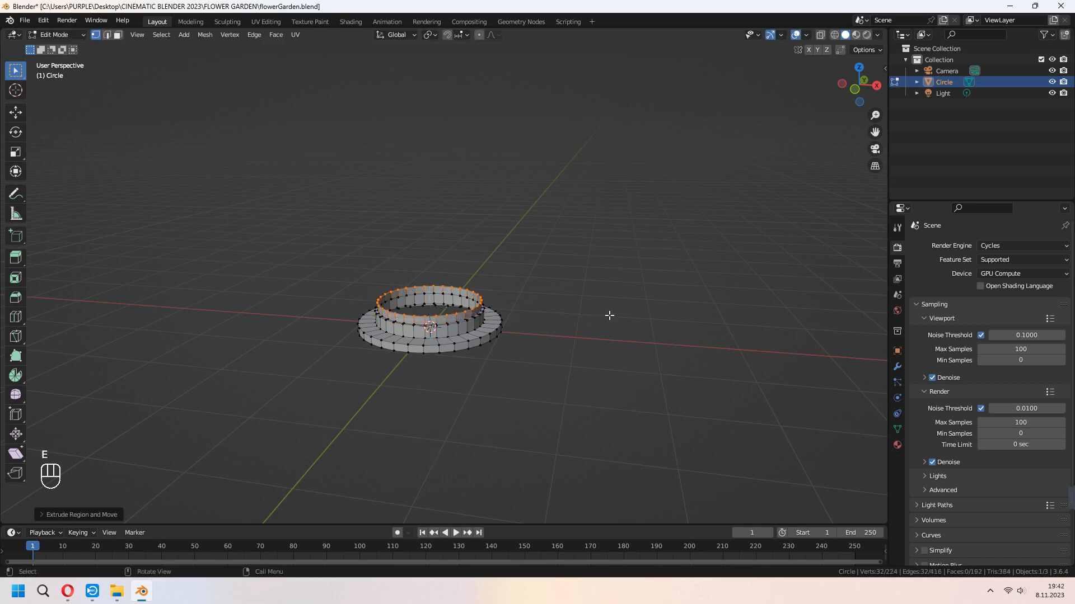
pyautogui.press('s')
pyautogui.click(576, 312)
# Extrude the narrowed ring far up along Z to form the tall column shaft.
pyautogui.press('e')
pyautogui.press('z')
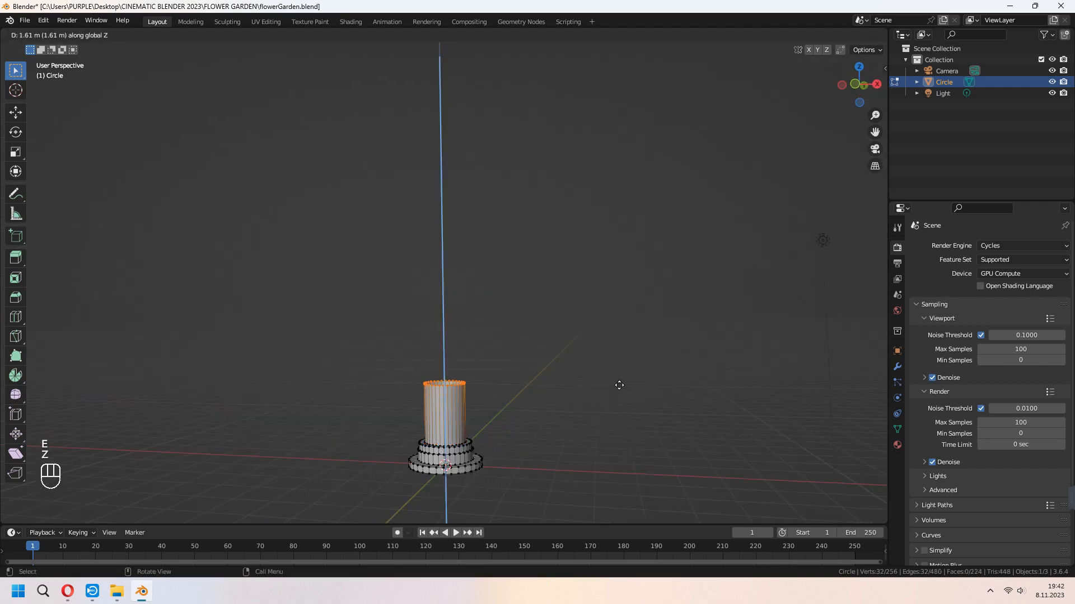
pyautogui.click(616, 215)
pyautogui.moveTo(617, 211); pyautogui.dragTo(614, 295, button='middle')
# Extrude the shaft's top ring, scale it outward about 1.5 times, and extrude it up about 0.28 m along Z.
pyautogui.press('e')
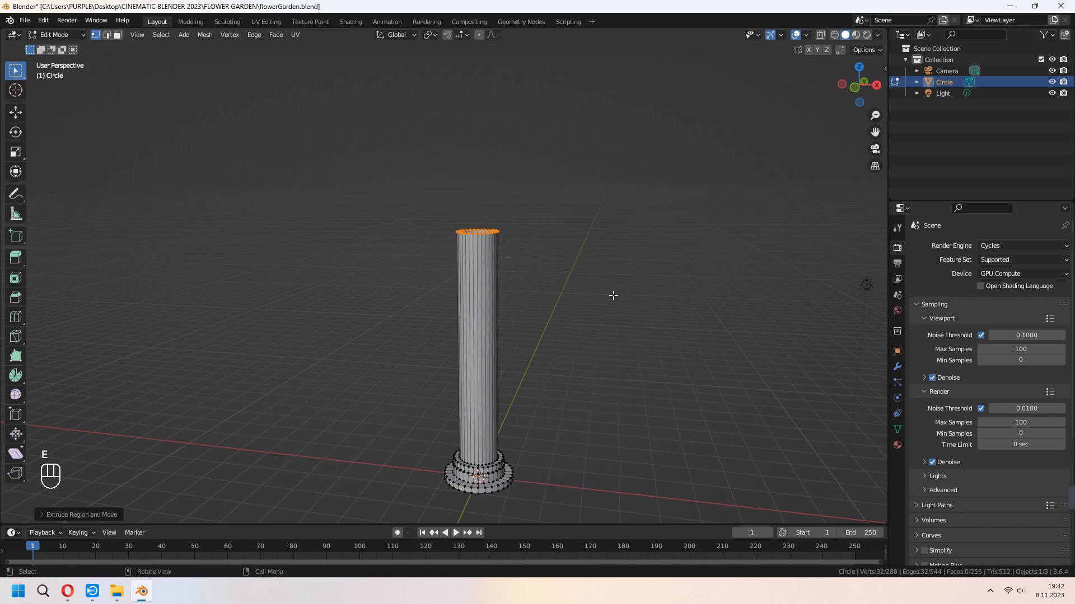
pyautogui.press('s')
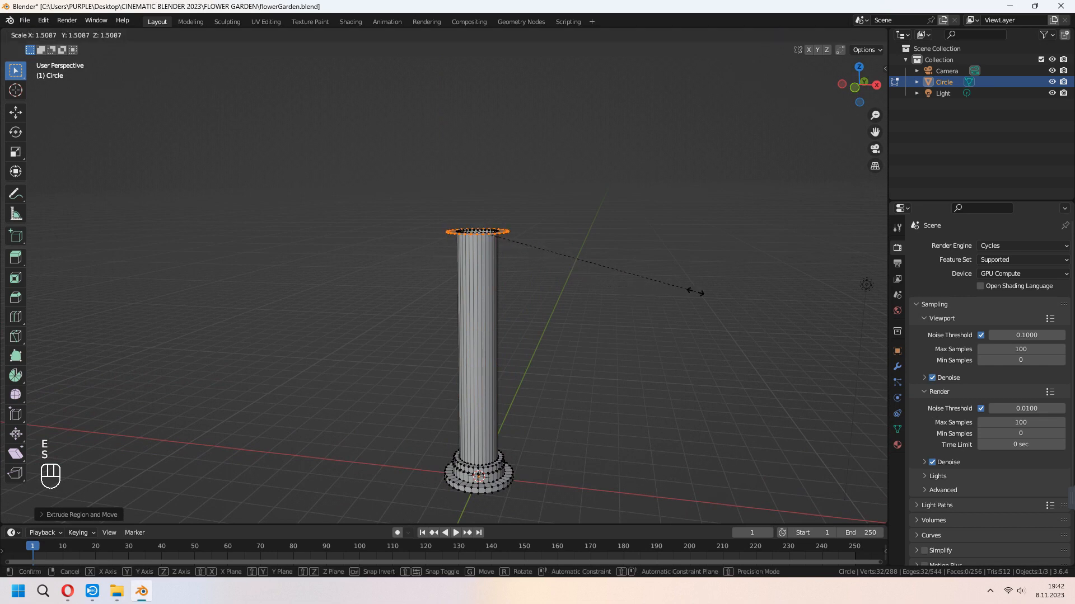
pyautogui.click(692, 292)
pyautogui.press('e')
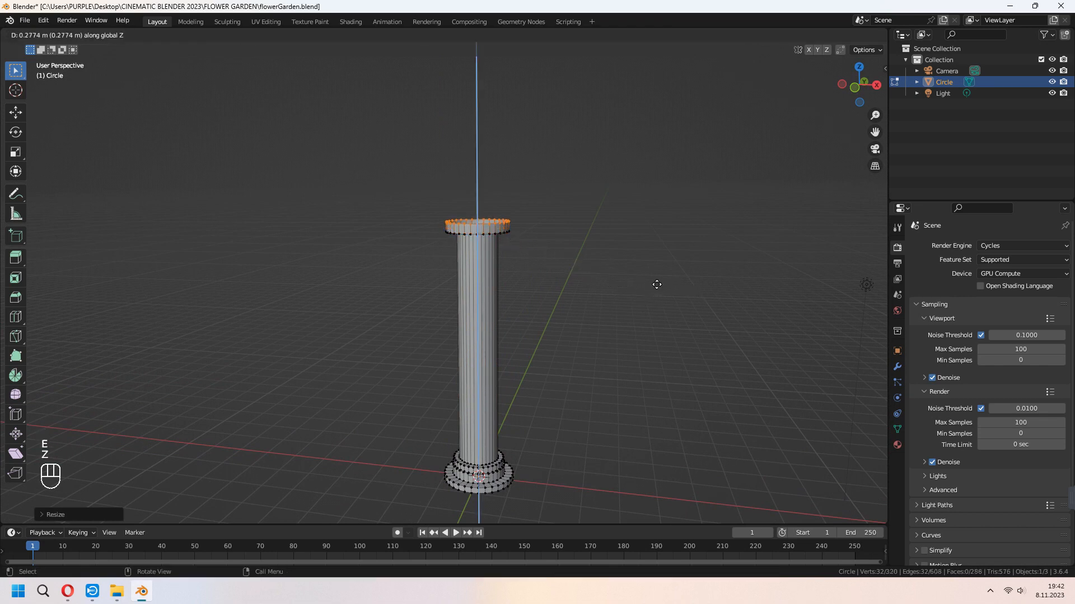
pyautogui.click(656, 285)
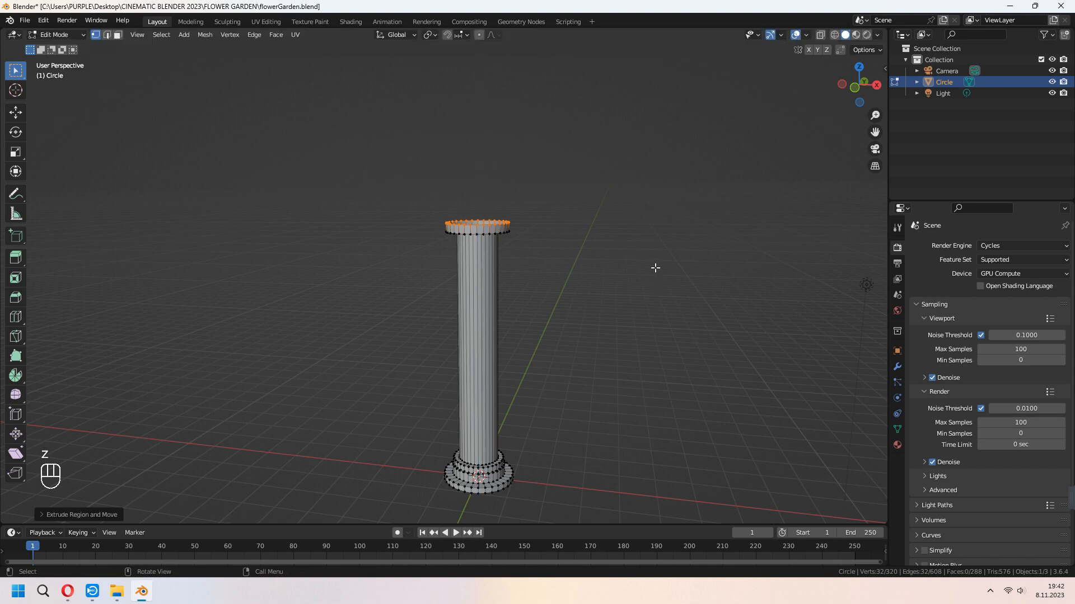
# Widen the capital's top ring slightly and extrude it up about 0.37 m along Z.
pyautogui.press('s')
pyautogui.click(670, 268)
pyautogui.press('e')
pyautogui.press('z')
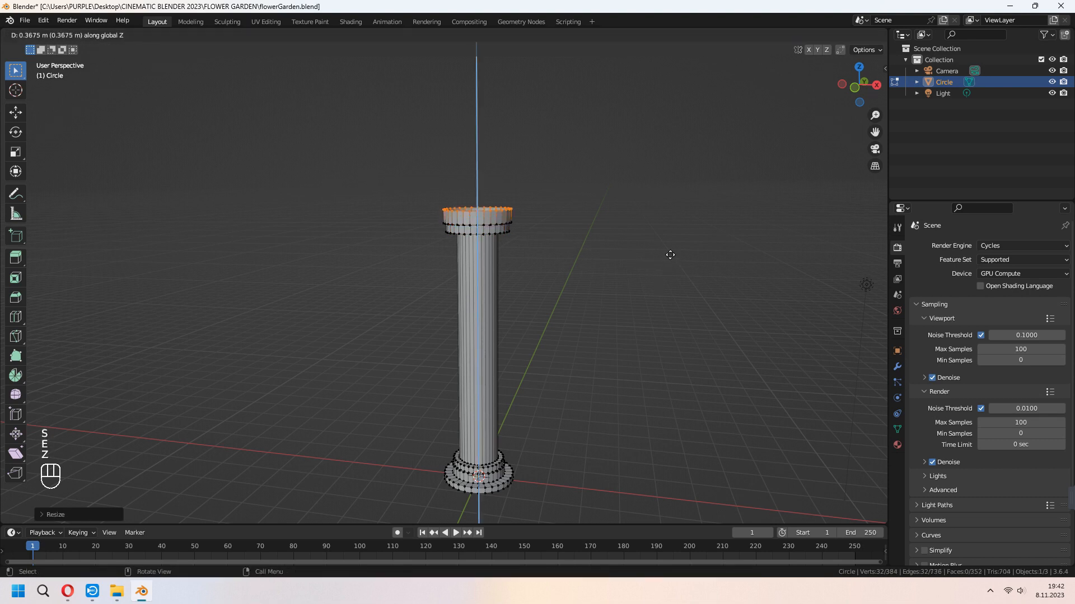
pyautogui.click(670, 253)
# Scale the capital's top ring outward again and extrude it along Z into a thin upper rim.
pyautogui.press('s')
pyautogui.click(700, 246)
pyautogui.press('e')
pyautogui.press('z')
pyautogui.click(703, 243)
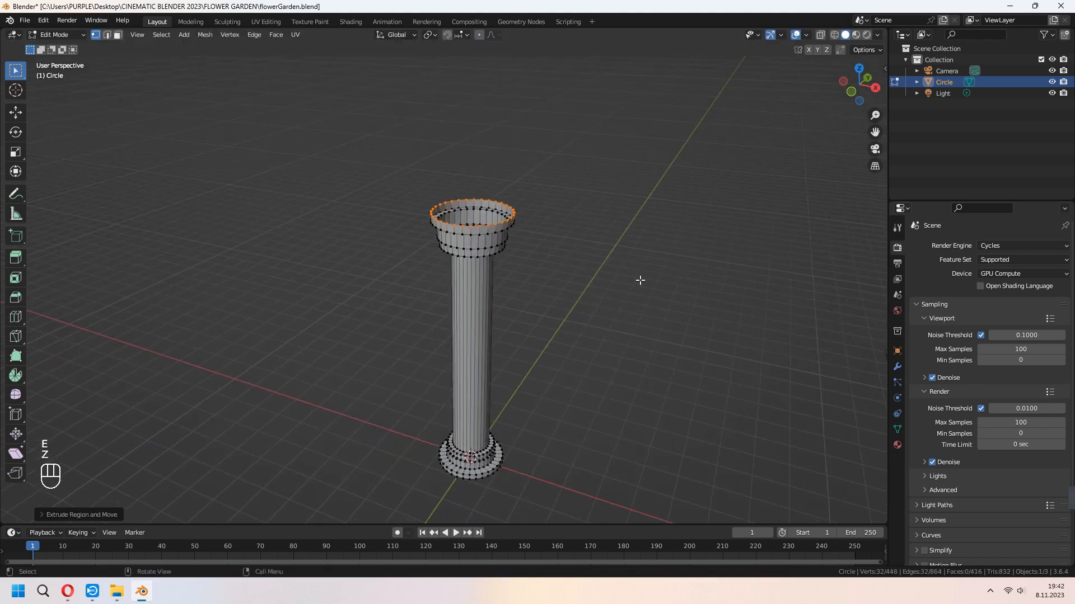
pyautogui.press('Tab')
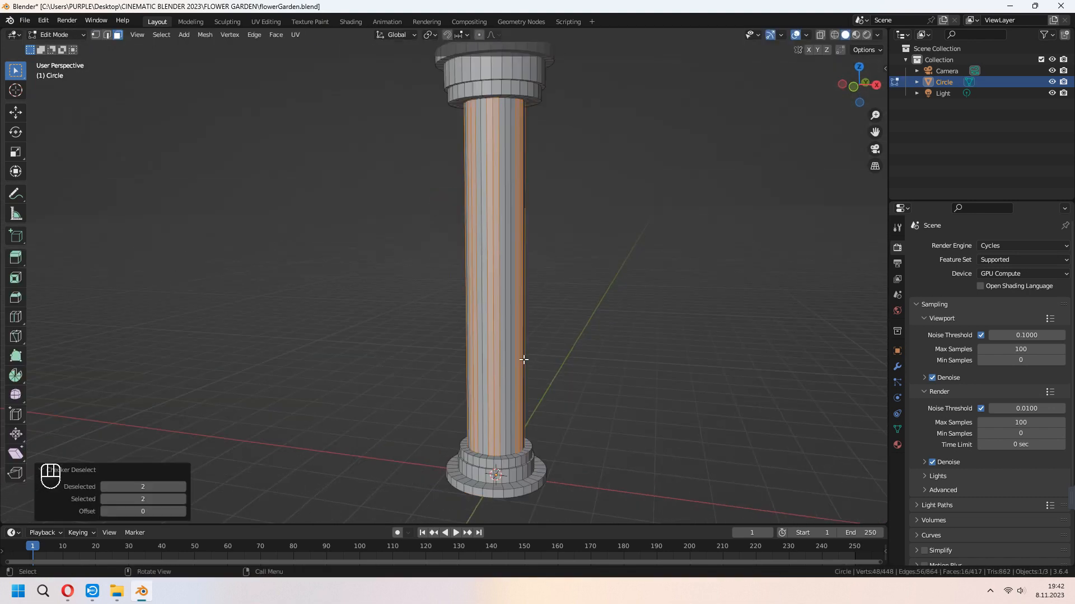
# Add two loop cuts around the shaft and scale them apart along Z by about 2.89, towards the shaft's ends.
pyautogui.hotkey('ctrl', 'r')
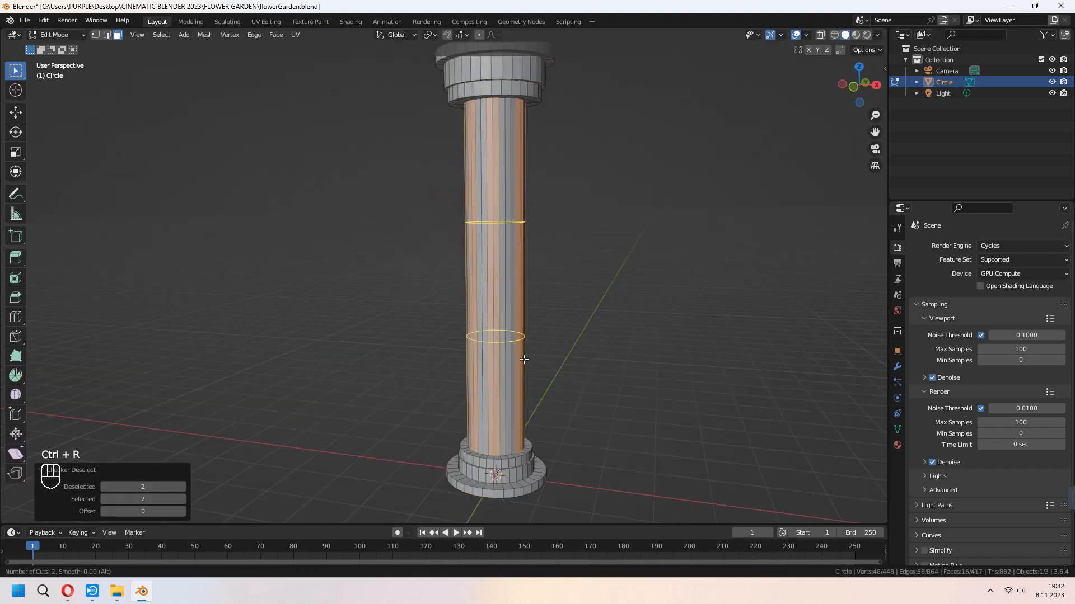
pyautogui.click(524, 360)
pyautogui.rightClick(524, 360)
pyautogui.press('s')
pyautogui.press('z')
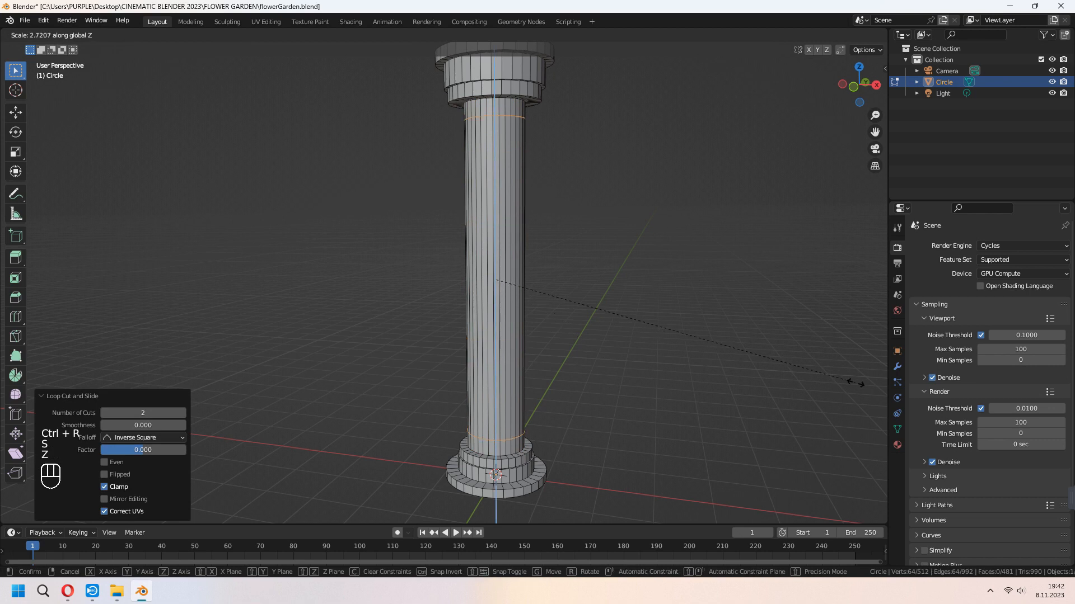
pyautogui.click(872, 386)
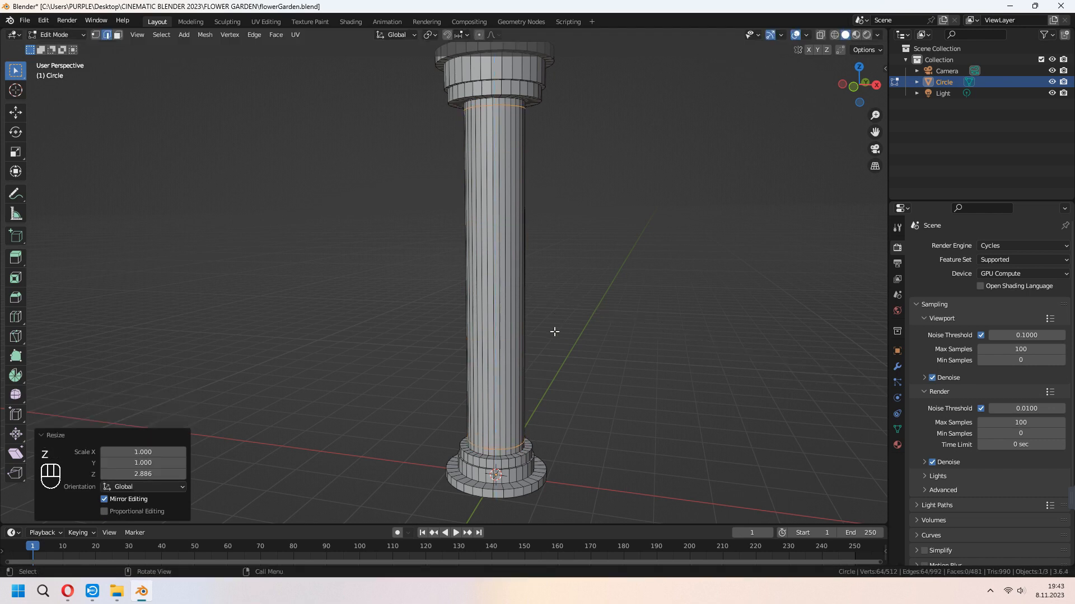
# Select the ring of long shaft faces and apply Checker Deselect with 2 deselected and 2 selected.
pyautogui.press('3')
pyautogui.click(162, 35)
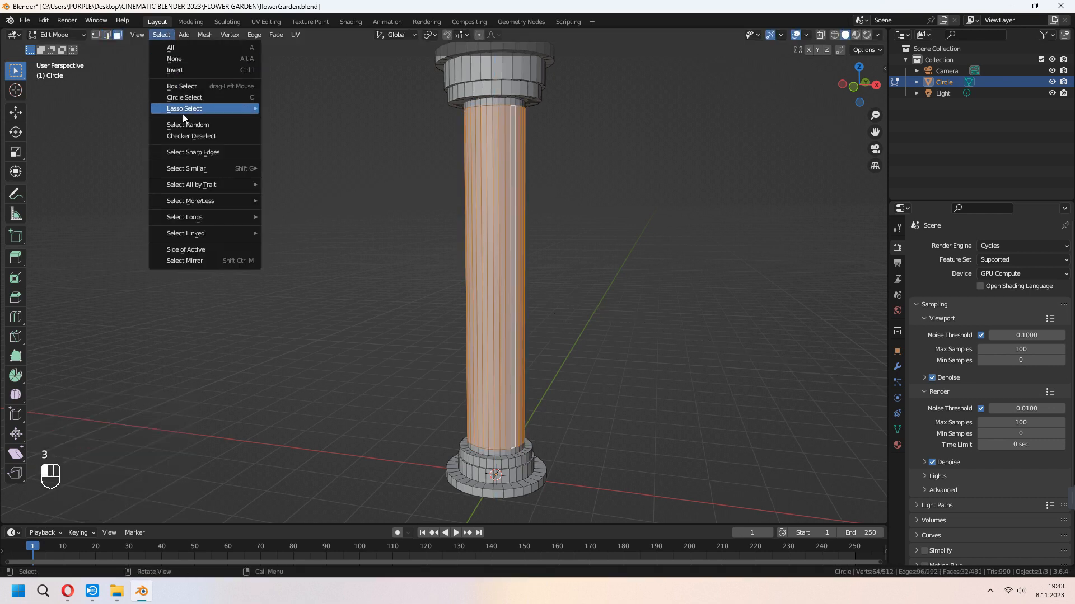
pyautogui.click(196, 136)
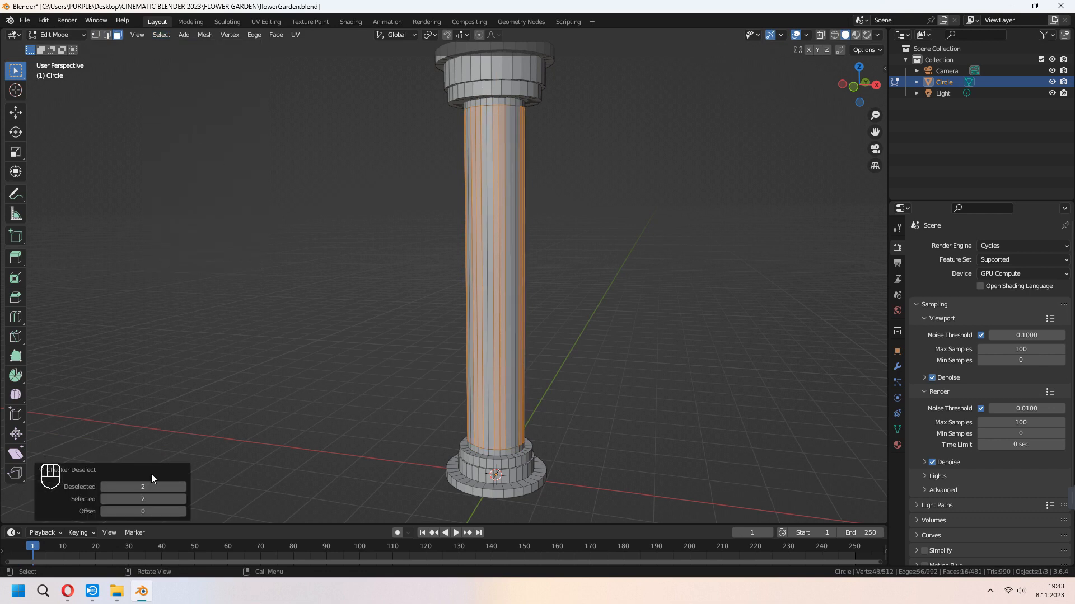
pyautogui.moveTo(677, 302); pyautogui.dragTo(644, 314, button='middle')
# Extrude the selected shaft faces in place and offset them with Shrink/Fatten to form vertical flutes.
pyautogui.press('e')
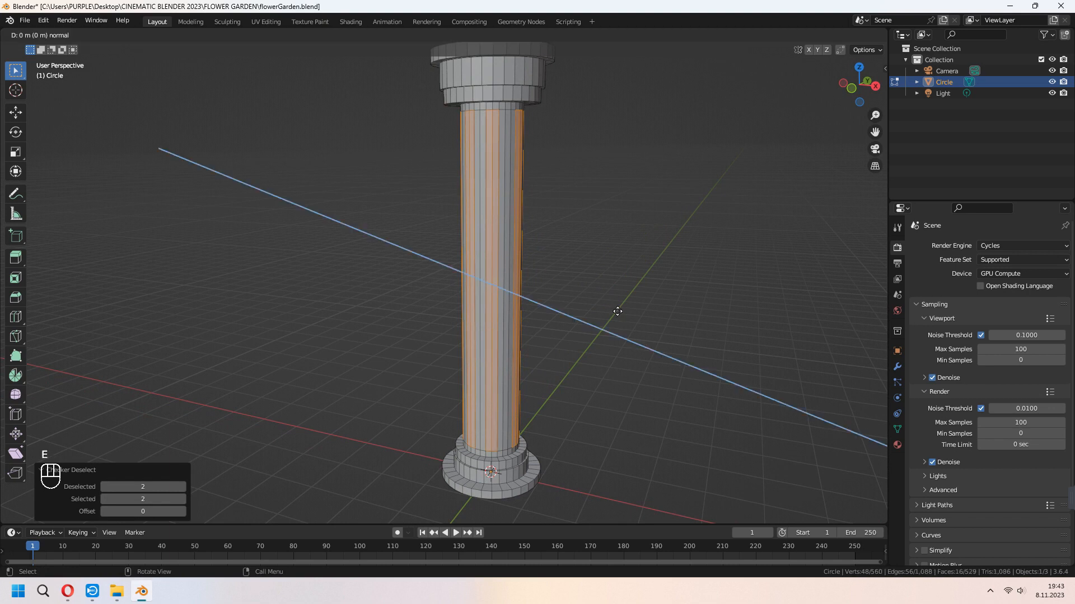
pyautogui.rightClick(617, 312)
pyautogui.hotkey('alt', 's')
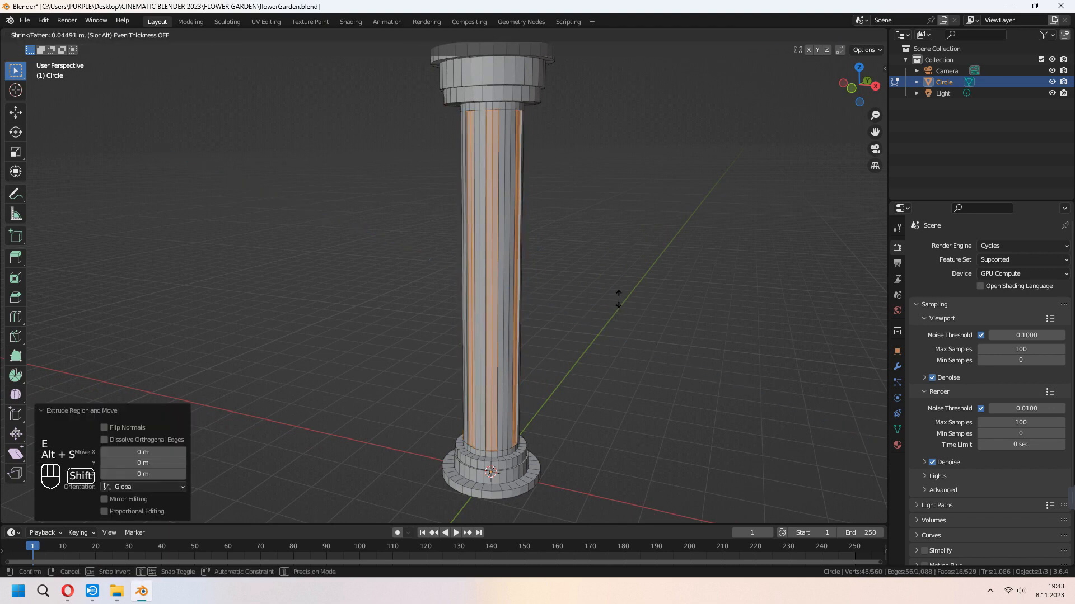
pyautogui.click(621, 288)
# Shade the column smooth in Object Mode and enable Auto Smooth at 30° in its normals settings.
pyautogui.press('Tab')
pyautogui.rightClick(497, 258)
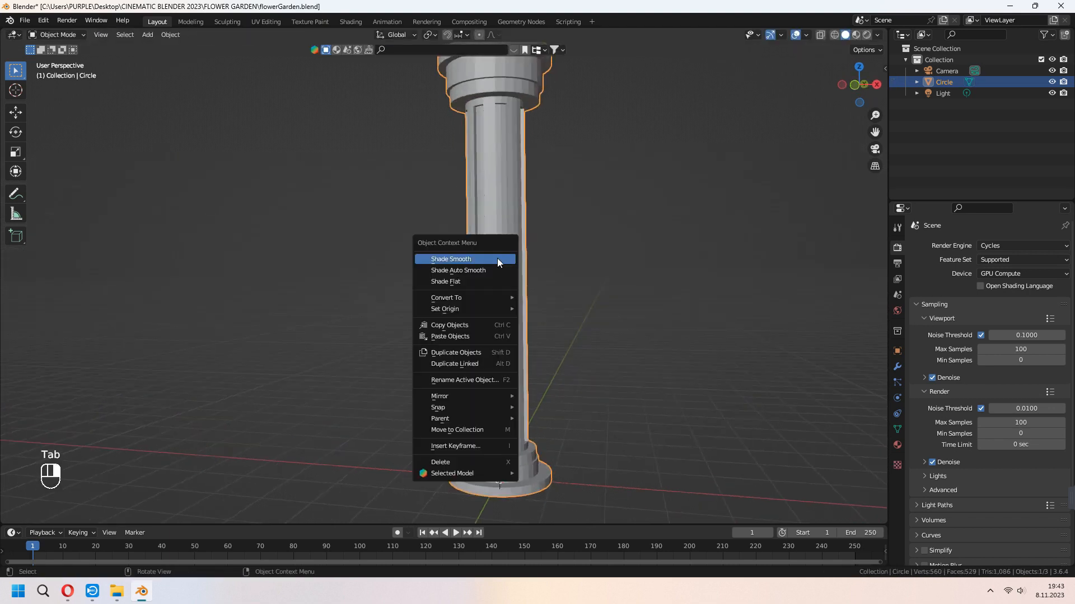
pyautogui.click(497, 257)
pyautogui.click(897, 429)
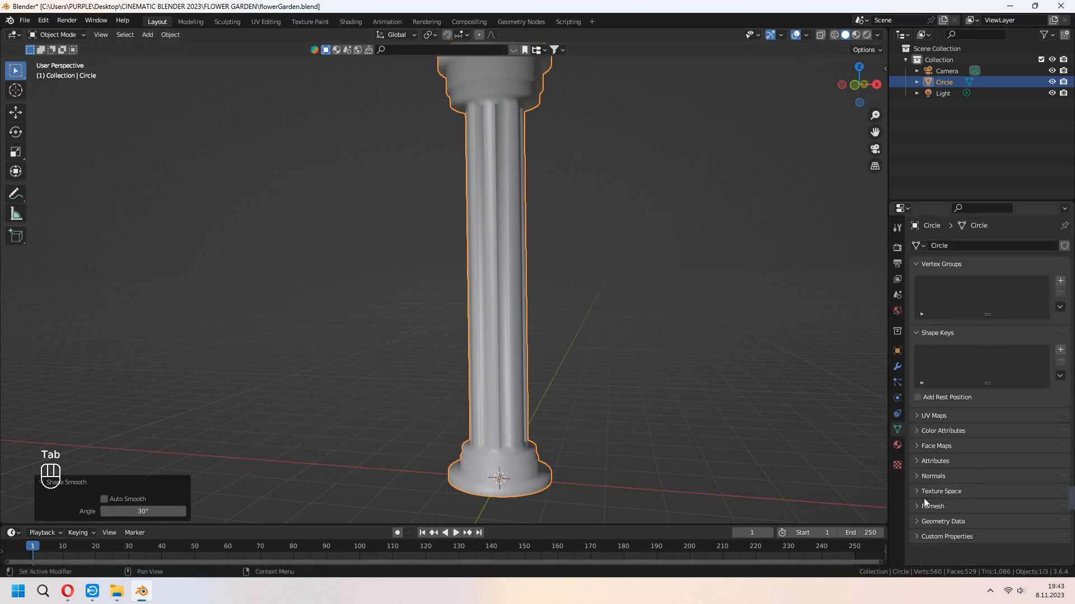
pyautogui.click(920, 478)
pyautogui.click(976, 494)
# Save the flowerGarden.blend file.
pyautogui.moveTo(766, 358)
pyautogui.mouseDown(button='middle')
pyautogui.moveTo(700, 398)
pyautogui.moveTo(578, 330)
pyautogui.moveTo(610, 333)
pyautogui.mouseUp(button='middle')
pyautogui.scroll(-2, 578, 331)
pyautogui.hotkey('ctrl', 's')
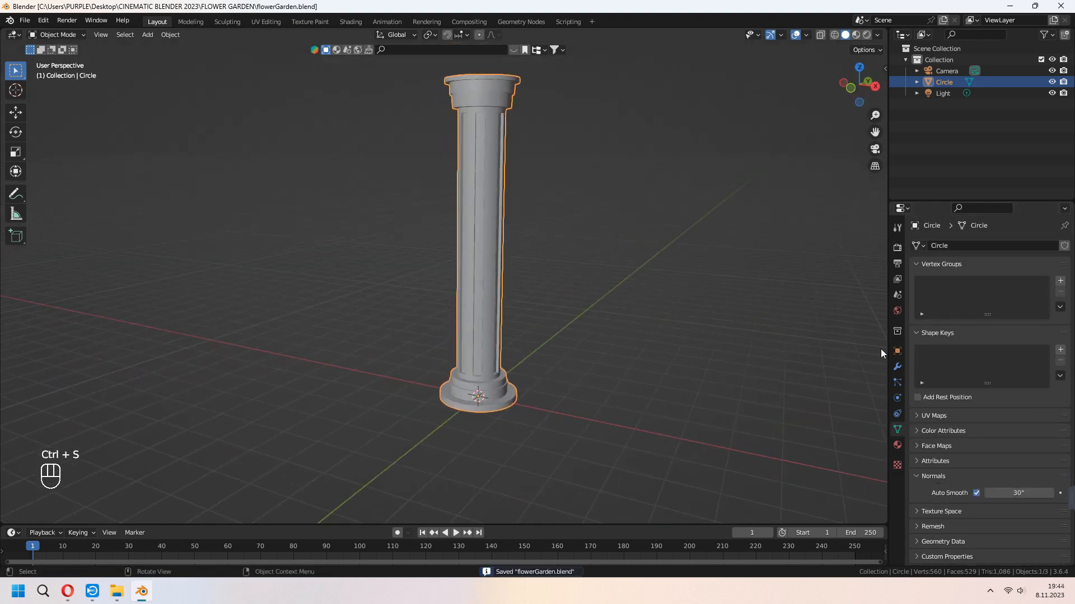
# Add a Subdivision Surface modifier to the column with the viewport level at 2.
pyautogui.click(896, 366)
pyautogui.click(962, 245)
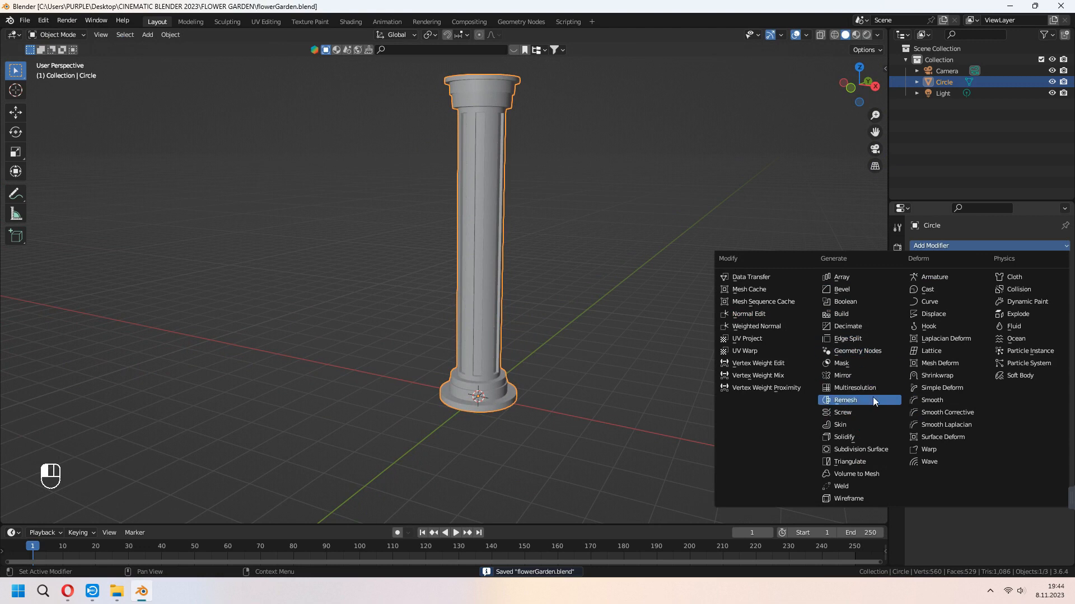
pyautogui.click(876, 452)
pyautogui.keyDown('shift'); pyautogui.moveTo(696, 347); pyautogui.dragTo(706, 378, button='middle'); pyautogui.keyUp('shift')
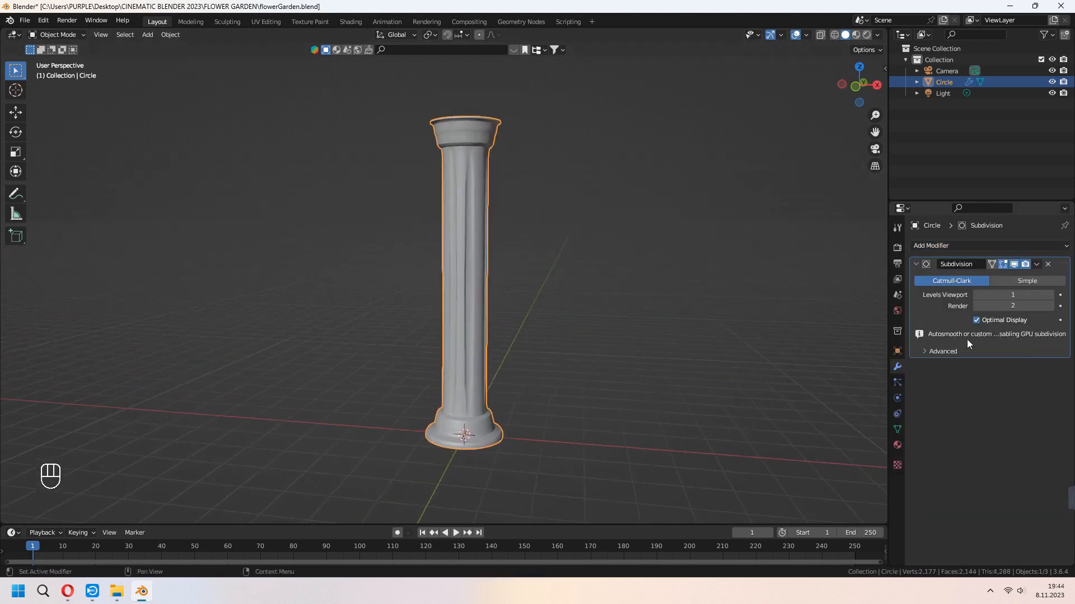
pyautogui.moveTo(728, 311); pyautogui.dragTo(503, 299, button='middle')
# Add a loop cut close to the shaft's upper end and another close to its lower end.
pyautogui.press('Tab')
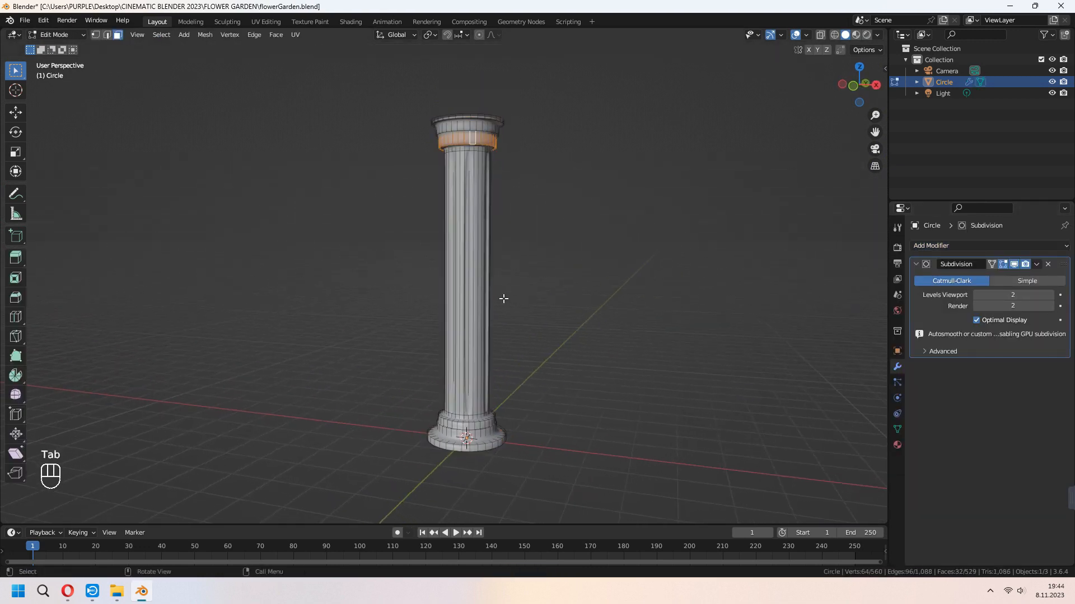
pyautogui.click(484, 298)
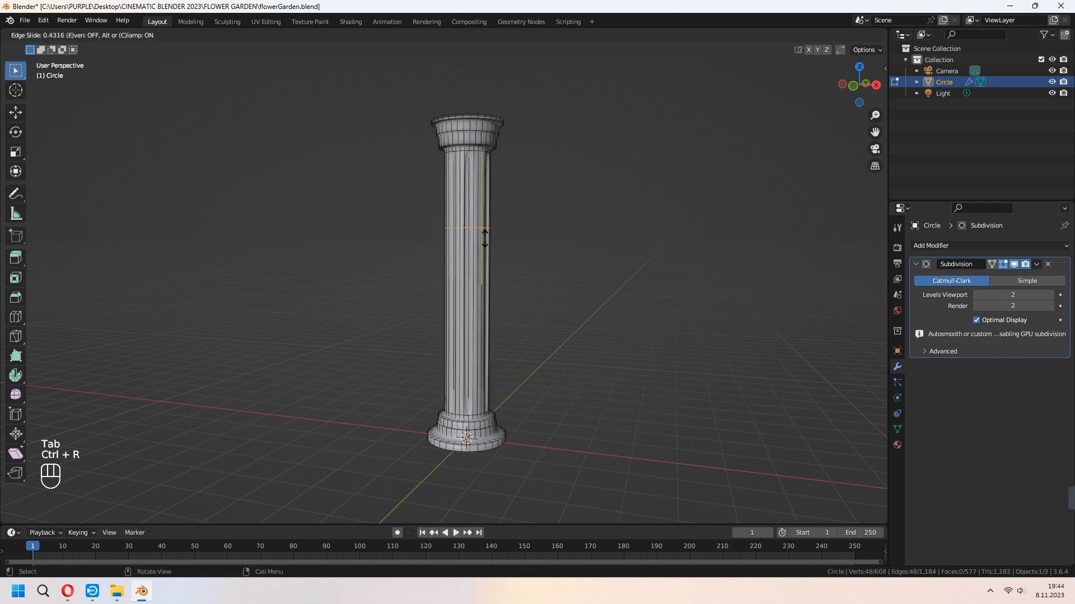
pyautogui.click(496, 171)
pyautogui.hotkey('ctrl', 'r')
pyautogui.click(473, 336)
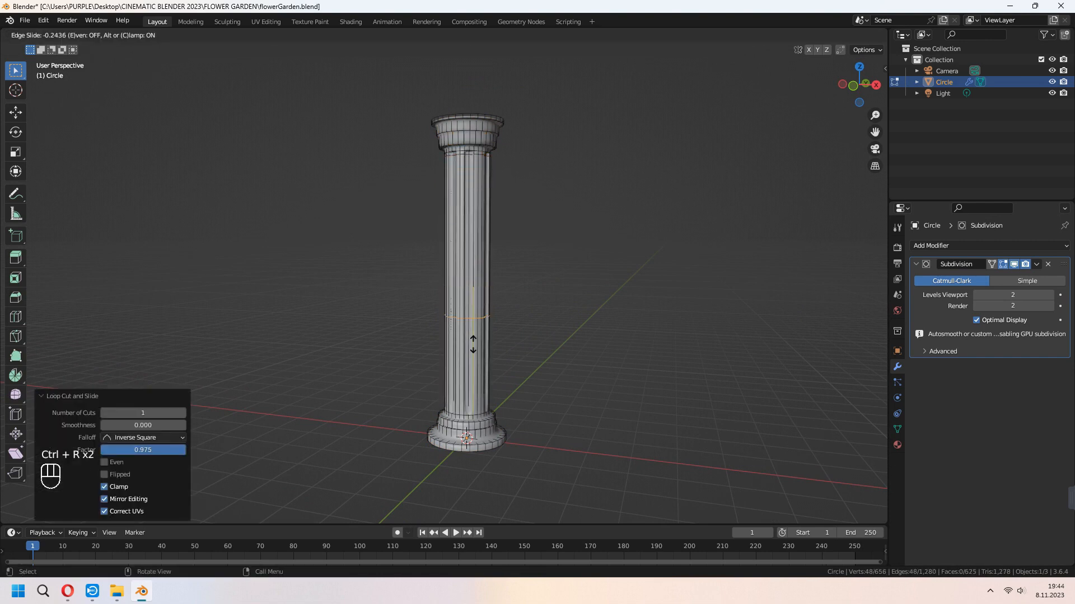
pyautogui.click(483, 435)
pyautogui.press('Tab')
pyautogui.moveTo(535, 341)
pyautogui.mouseDown(button='middle')
pyautogui.moveTo(542, 353)
pyautogui.moveTo(539, 340)
pyautogui.mouseUp(button='middle')
pyautogui.scroll(1, 537, 265)
# Add a supporting loop cut around the column's base to sharpen its edge.
pyautogui.press('Tab')
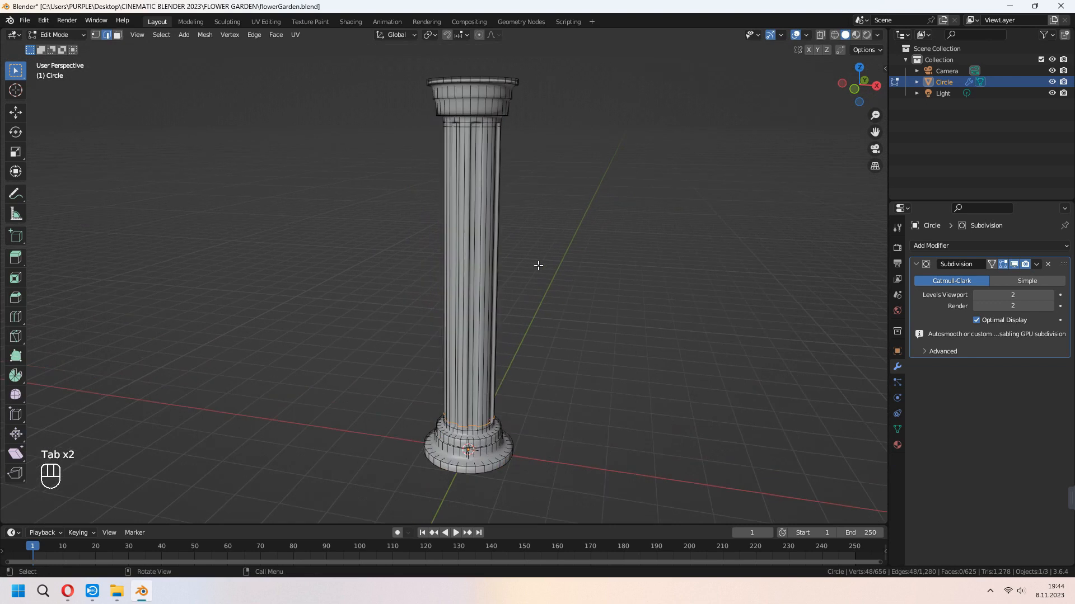
pyautogui.keyDown('shift'); pyautogui.moveTo(537, 265); pyautogui.dragTo(529, 236, button='middle'); pyautogui.keyUp('shift')
pyautogui.hotkey('ctrl', 'r')
pyautogui.click(476, 441)
pyautogui.click(475, 449)
# Add supporting loop cuts around the capital's upper rim and the band just beneath it.
pyautogui.keyDown('shift'); pyautogui.moveTo(551, 302); pyautogui.dragTo(540, 411, button='middle'); pyautogui.keyUp('shift')
pyautogui.scroll(3, 532, 291)
pyautogui.keyDown('shift'); pyautogui.moveTo(528, 257); pyautogui.dragTo(524, 274, button='middle'); pyautogui.keyUp('shift')
pyautogui.hotkey('ctrl', 'r')
pyautogui.click(491, 204)
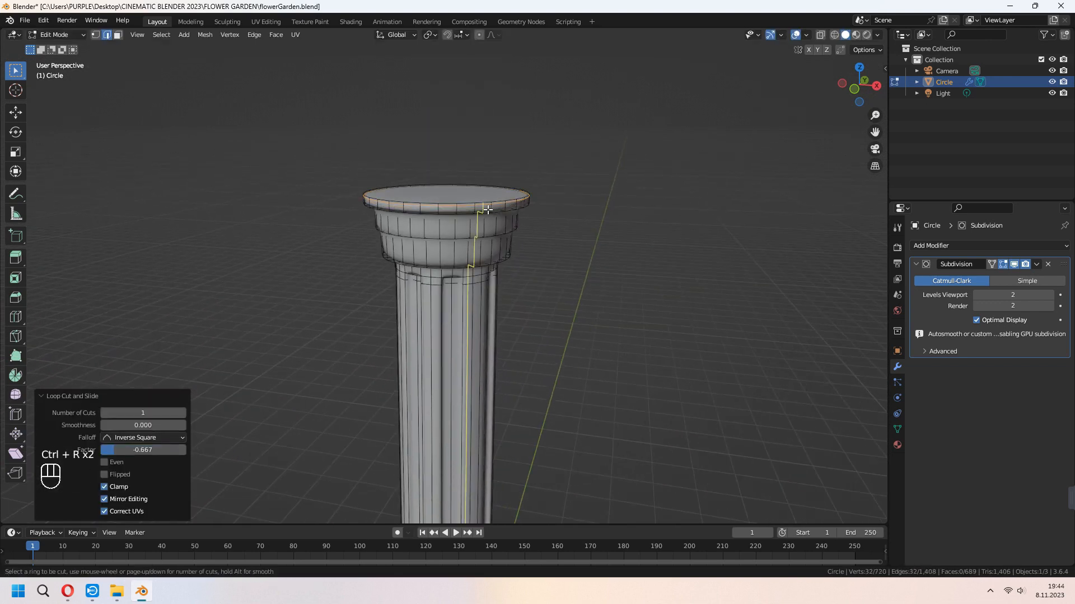
pyautogui.click(490, 212)
pyautogui.hotkey('ctrl', 'r')
pyautogui.click(489, 221)
pyautogui.click(489, 223)
# Add another supporting loop cut lower down on the column and return to Object Mode.
pyautogui.hotkey('ctrl', 'r')
pyautogui.keyDown('shift'); pyautogui.moveTo(490, 448); pyautogui.dragTo(483, 112, button='middle'); pyautogui.keyUp('shift')
pyautogui.hotkey('ctrl', 'r')
pyautogui.click(468, 381)
pyautogui.click(467, 381)
pyautogui.press('Tab')
pyautogui.scroll(-4, 484, 379)
# Duplicate the column and place the copy beside the original along the X axis.
pyautogui.hotkey('shift', 'd')
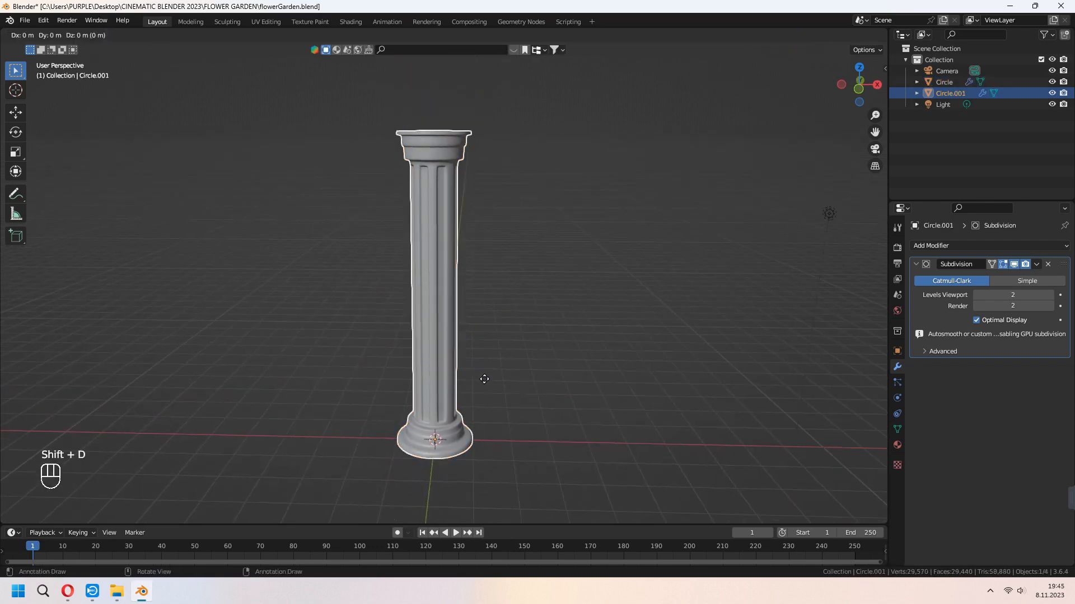
pyautogui.press('x')
pyautogui.click(762, 377)
# Select the light object in the scene and delete it.
pyautogui.moveTo(761, 378); pyautogui.dragTo(800, 259, button='middle')
pyautogui.click(808, 240)
pyautogui.press('x')
pyautogui.click(745, 239)
# Select both columns together and scale them along the Z axis to make them taller.
pyautogui.moveTo(386, 224); pyautogui.dragTo(722, 356)
pyautogui.scroll(-3, 724, 357)
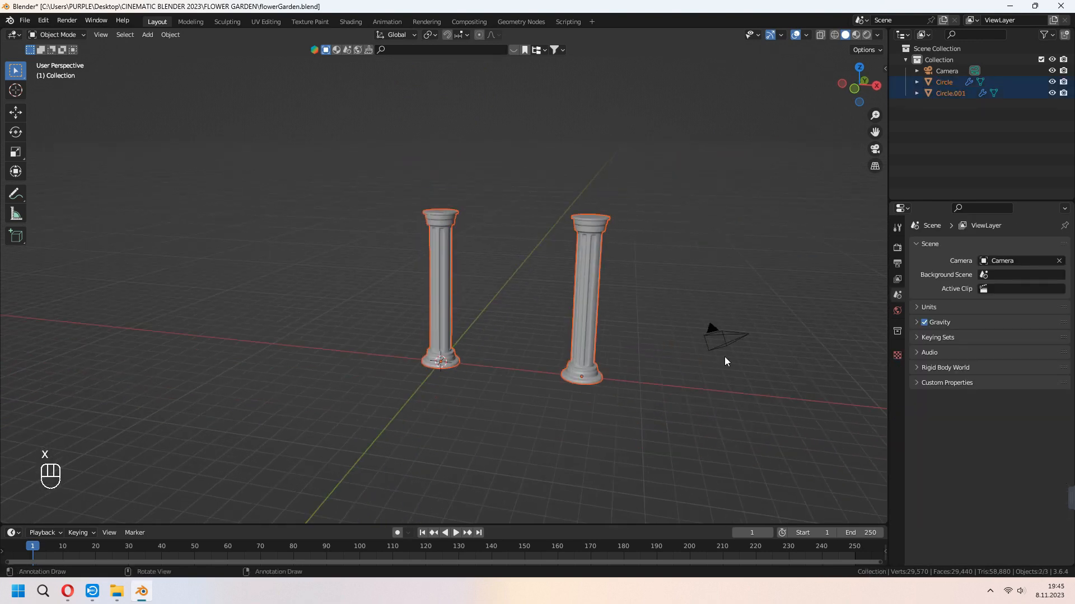
pyautogui.press('s')
pyautogui.press('z')
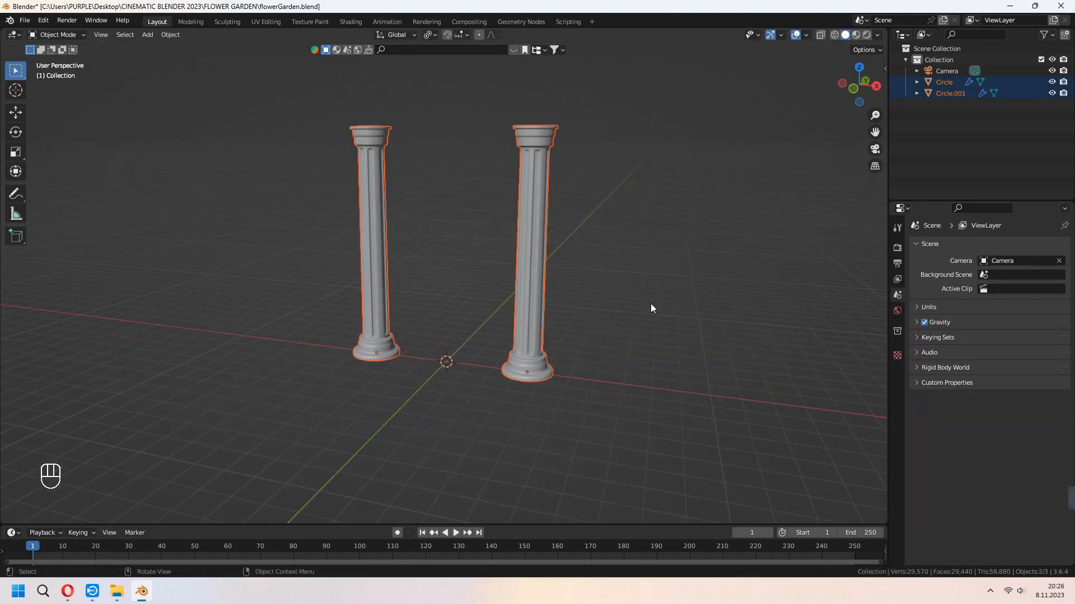
# Move both columns into a new collection named "columns".
pyautogui.press('m')
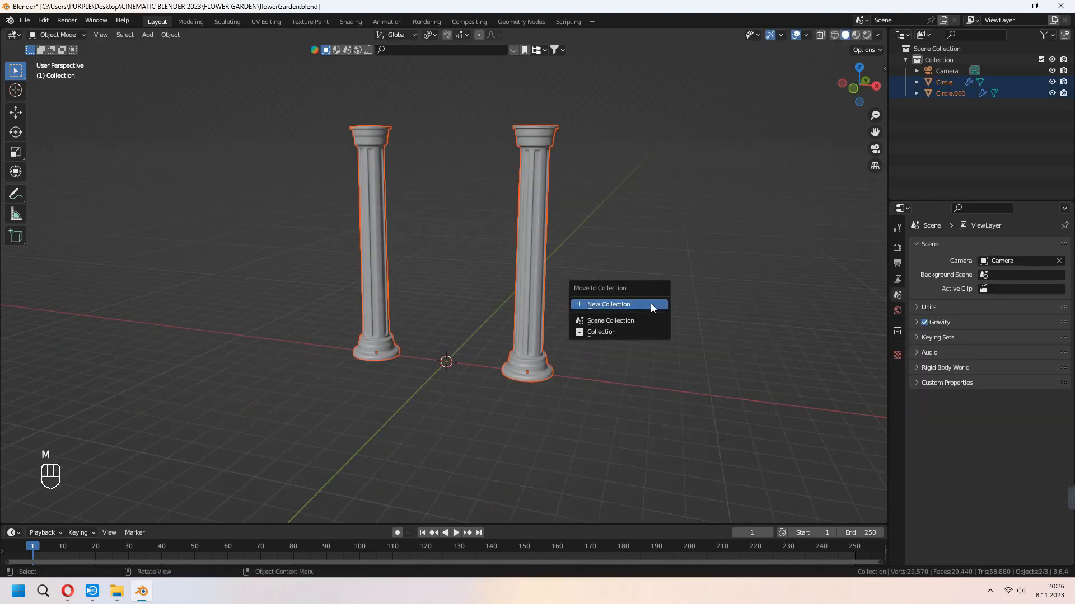
pyautogui.click(651, 303)
pyautogui.write('col')
pyautogui.press('Return')
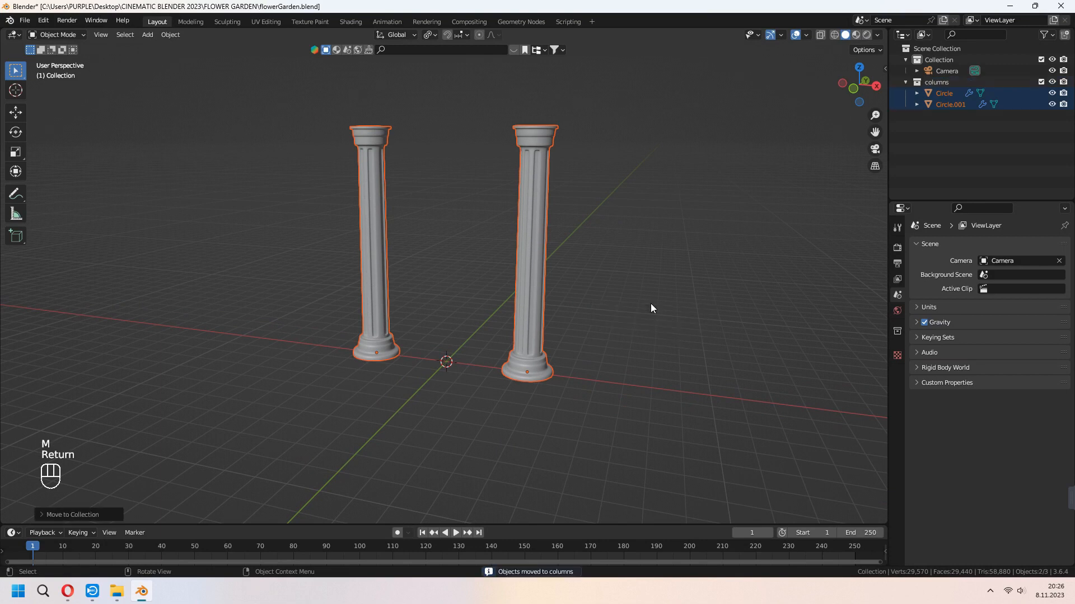
# With the columns collection hidden, add a mesh circle, scale it to about 2.93, and enter Edit Mode.
pyautogui.hotkey('shift', 'a')
pyautogui.moveTo(484, 237)
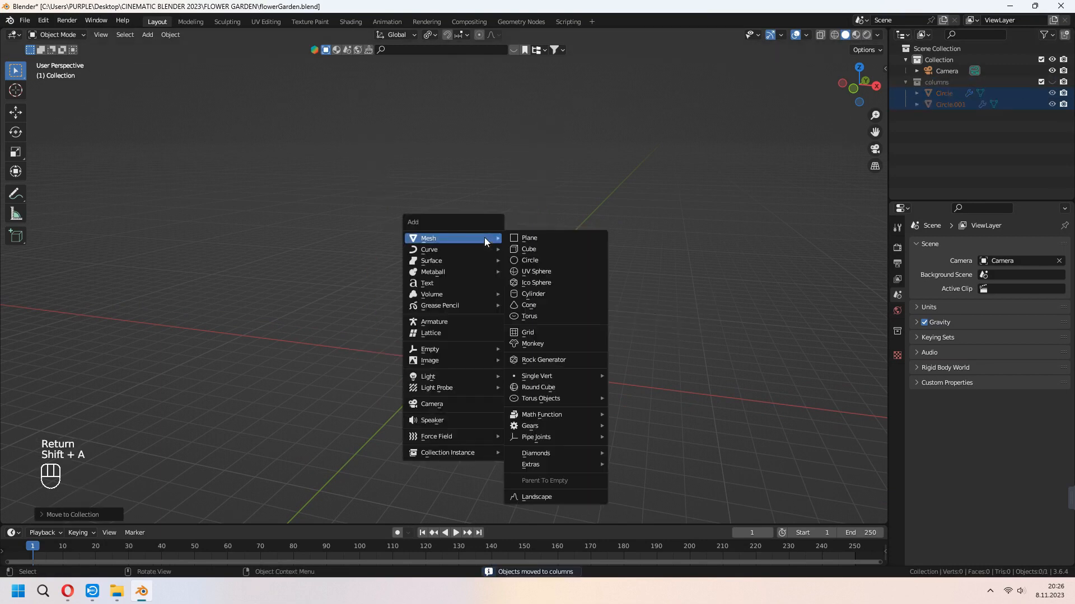
pyautogui.click(539, 259)
pyautogui.press('s')
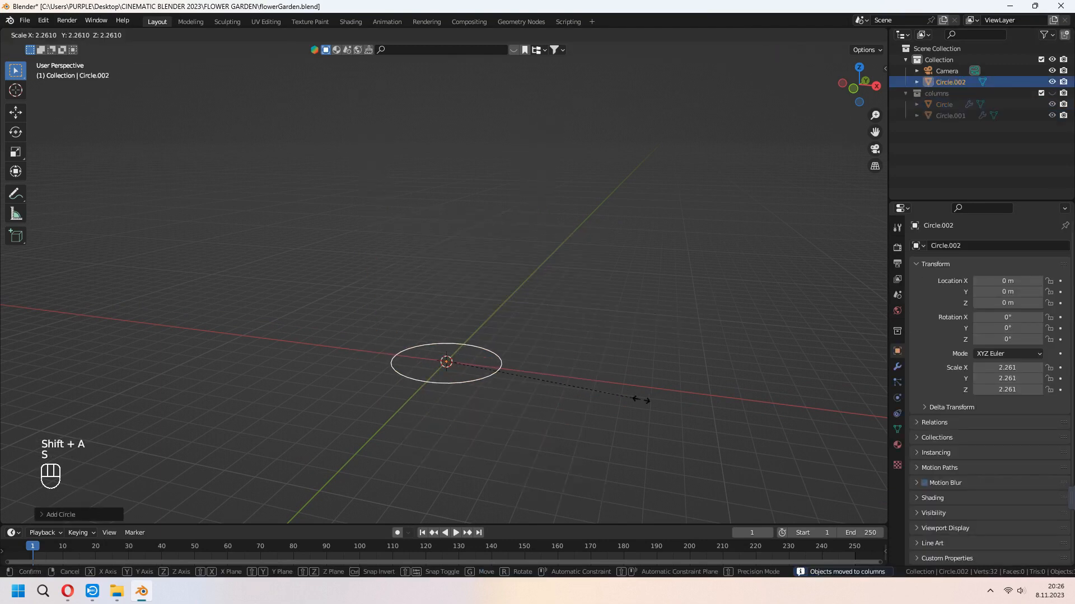
pyautogui.click(609, 401)
pyautogui.keyDown('shift'); pyautogui.moveTo(609, 402); pyautogui.dragTo(615, 355, button='middle'); pyautogui.keyUp('shift')
pyautogui.press('Tab')
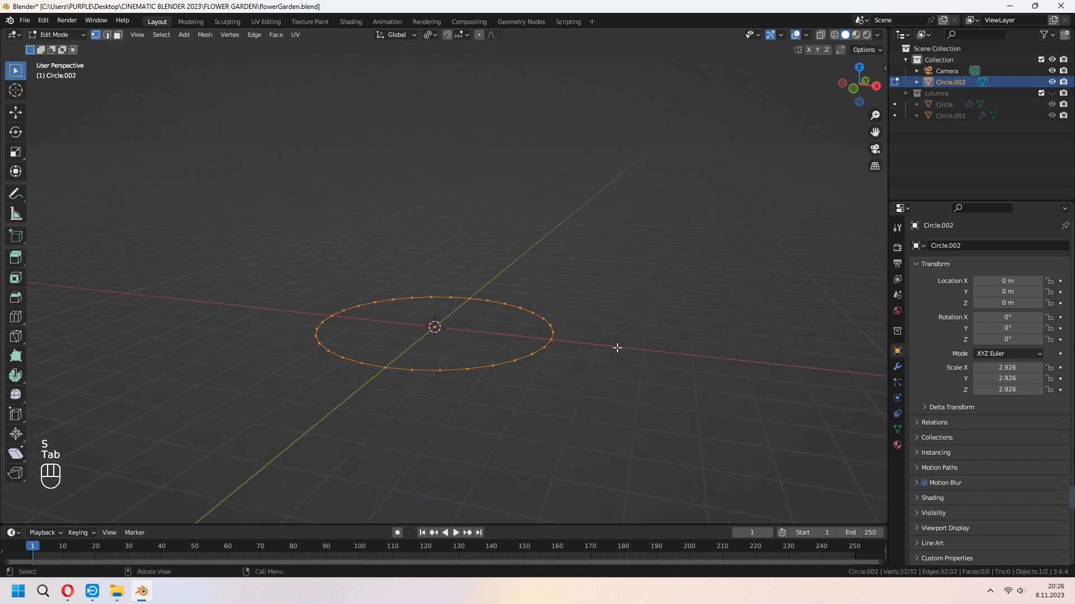
# Extrude the circle about 0.37 m upward along Z, and extrude its upper ring inward at about 0.94 scale to form a ledge.
pyautogui.press('e')
pyautogui.press('z')
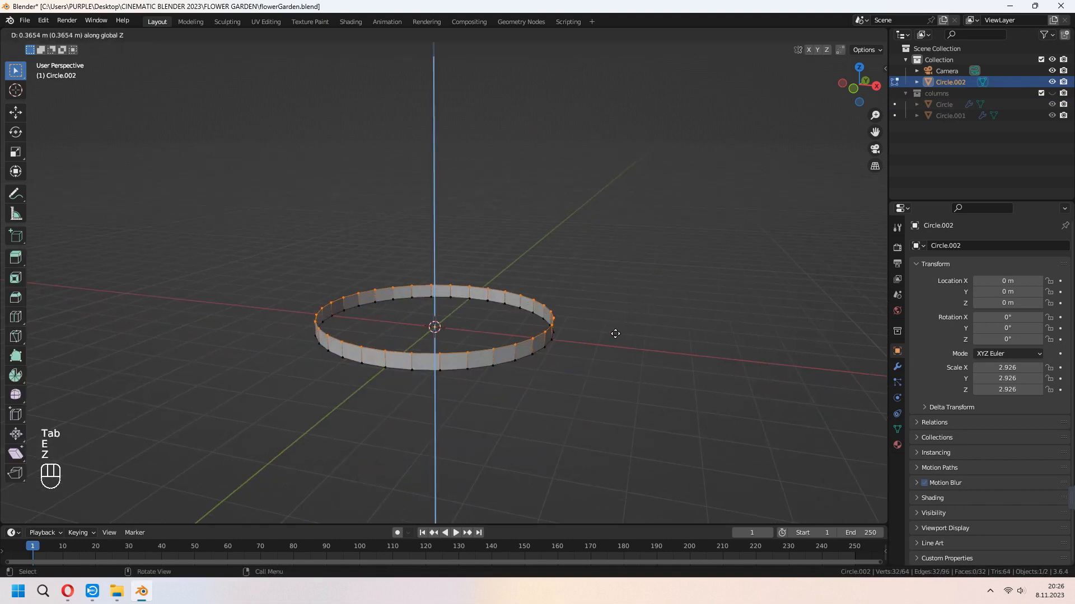
pyautogui.click(618, 334)
pyautogui.press('e')
pyautogui.rightClick(664, 327)
pyautogui.press('s')
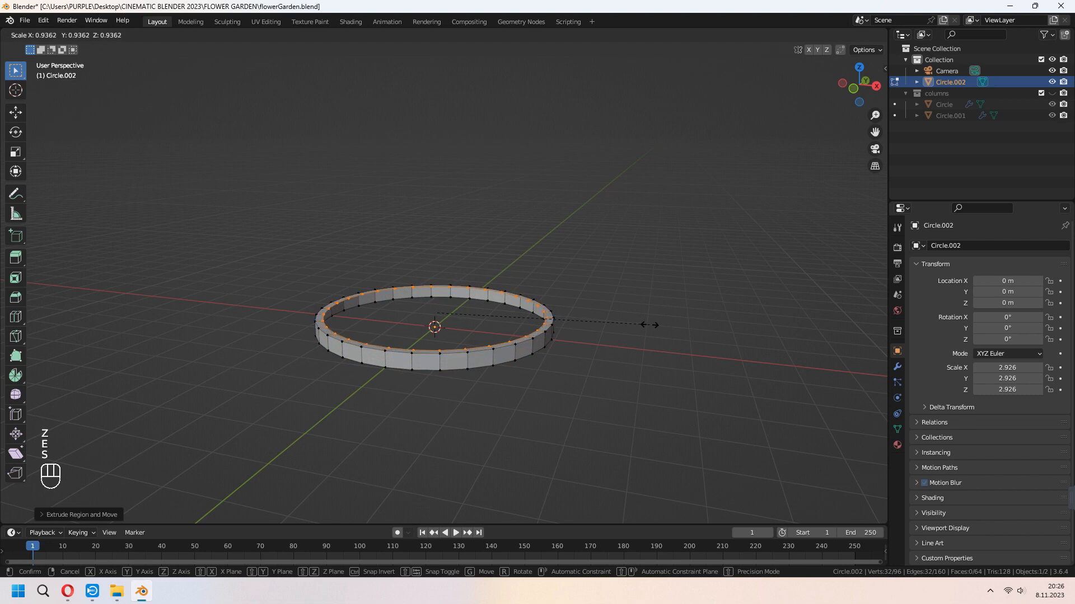
pyautogui.click(649, 325)
# Extrude the inner ring upward along Z to form a second tier and fill its open top with a face.
pyautogui.press('e')
pyautogui.press('z')
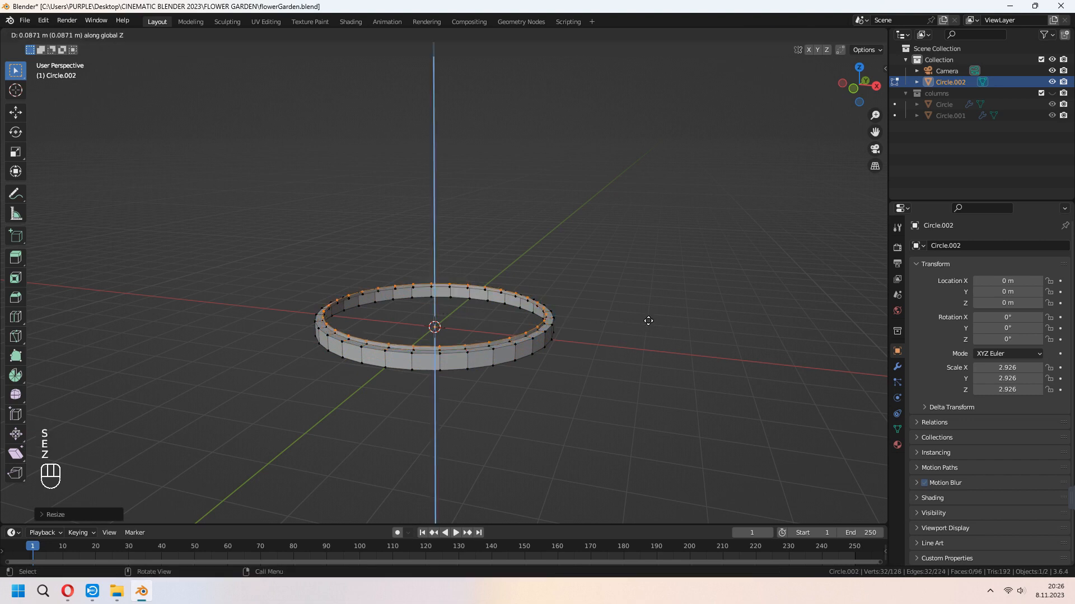
pyautogui.click(647, 310)
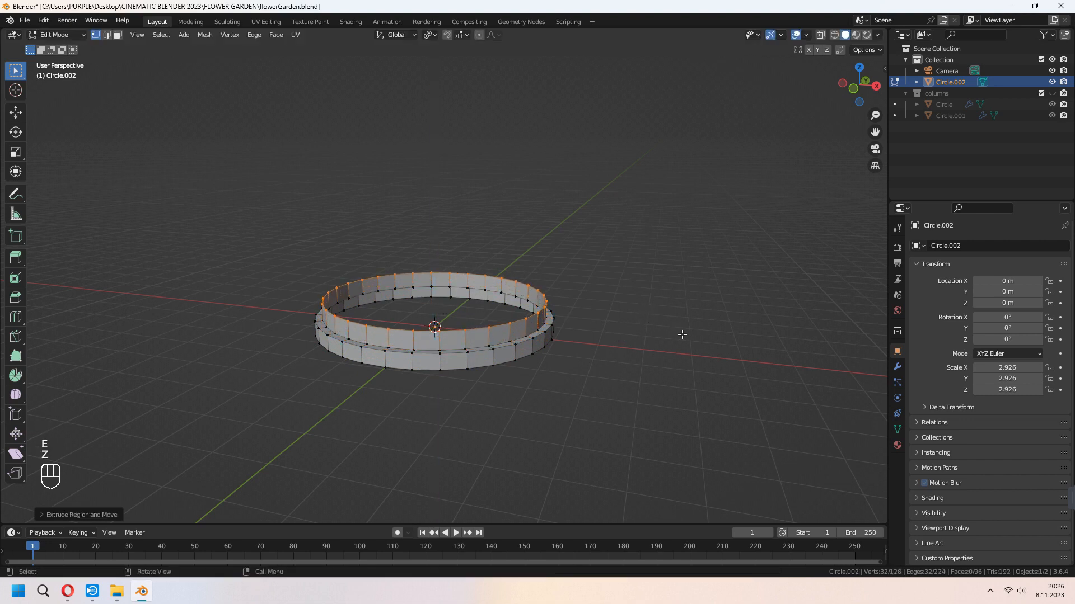
pyautogui.press('f')
# Return to Object Mode, shade the round platform smooth, and enable Auto Smooth for its normals.
pyautogui.press('Tab')
pyautogui.rightClick(512, 330)
pyautogui.click(513, 330)
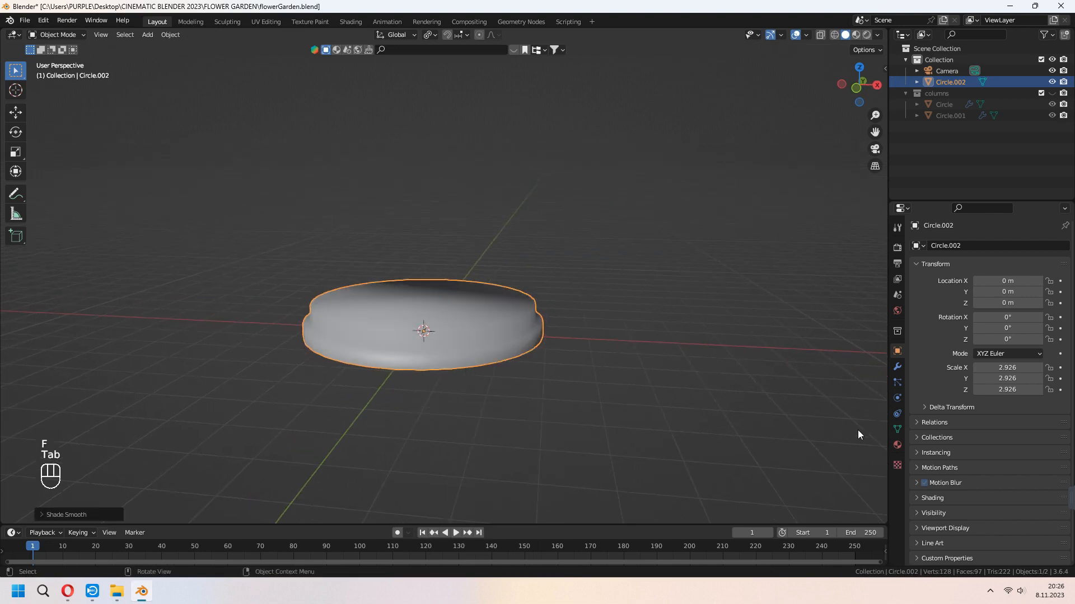
pyautogui.click(897, 429)
pyautogui.click(976, 493)
# In Edit Mode, inset the platform's top face by about 0.08 m.
pyautogui.moveTo(560, 425); pyautogui.dragTo(602, 343, button='middle')
pyautogui.press('Tab')
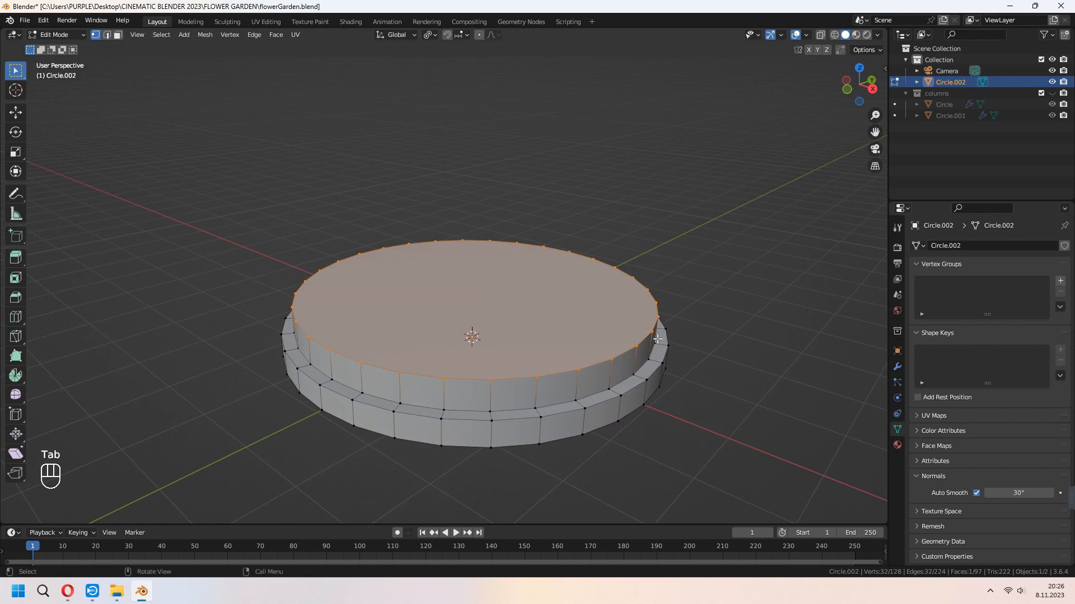
pyautogui.press('i')
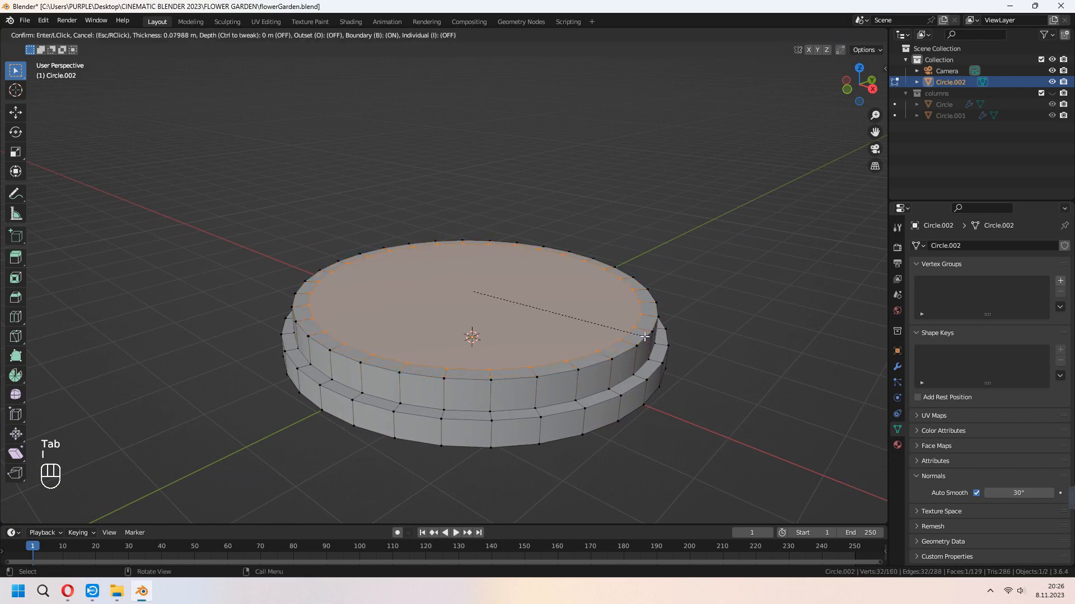
pyautogui.click(645, 336)
# Bevel the inset edge loop narrowly, extrude the enclosed top region slightly downward to recess it, and return to Object Mode.
pyautogui.press('2')
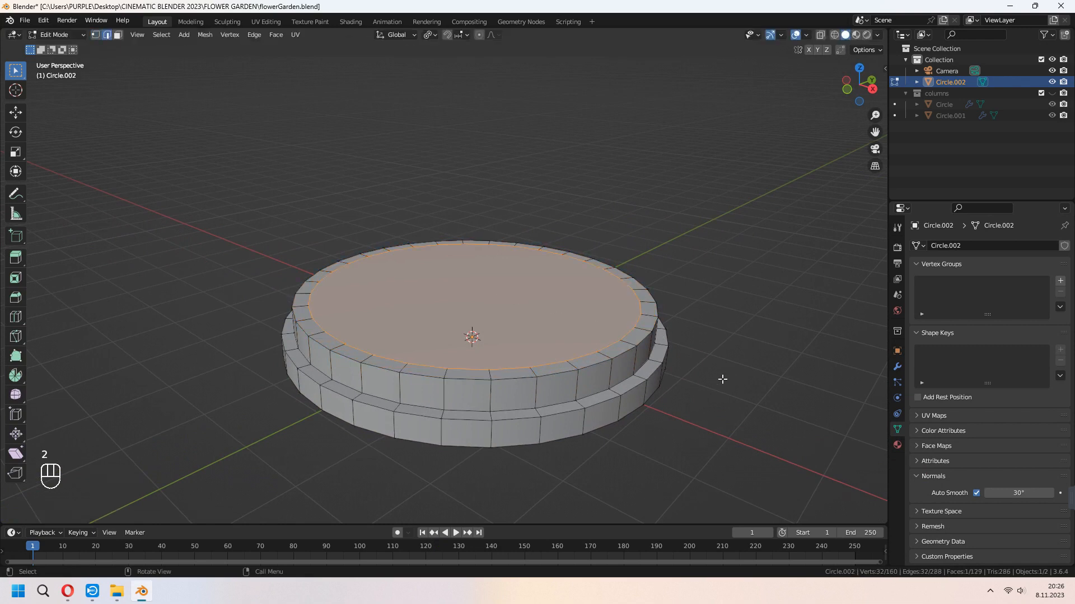
pyautogui.hotkey('ctrl', 'b')
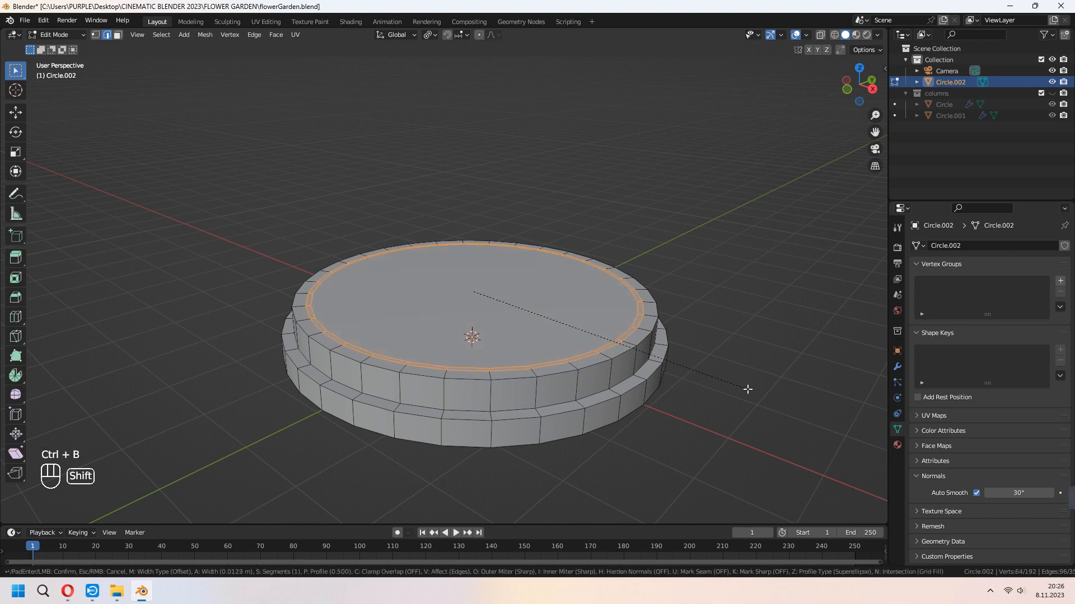
pyautogui.click(740, 382)
pyautogui.press('e')
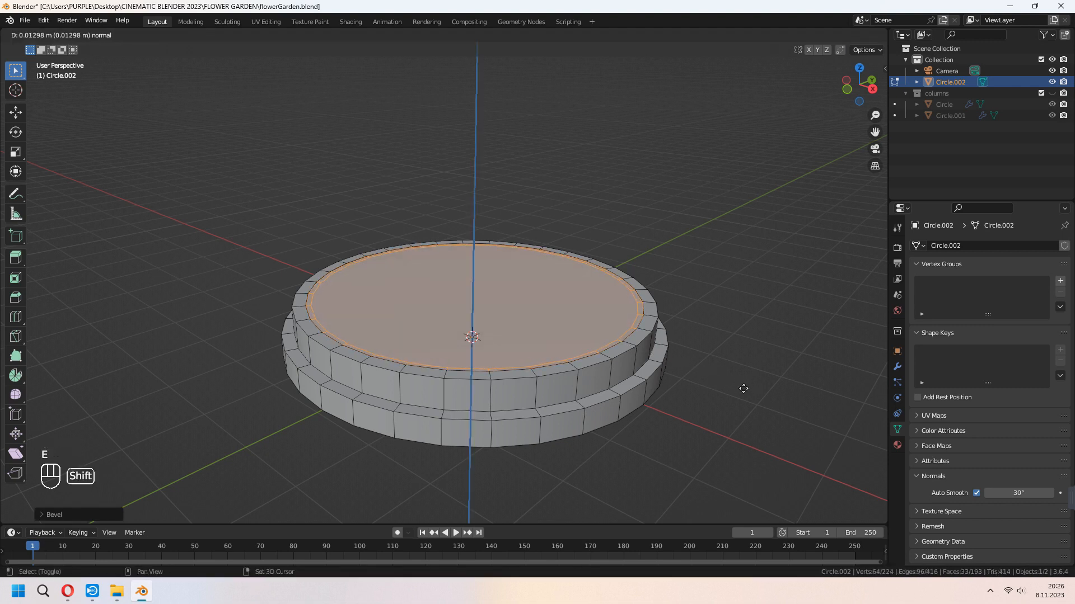
pyautogui.click(745, 396)
pyautogui.press('Tab')
pyautogui.scroll(-4, 563, 362)
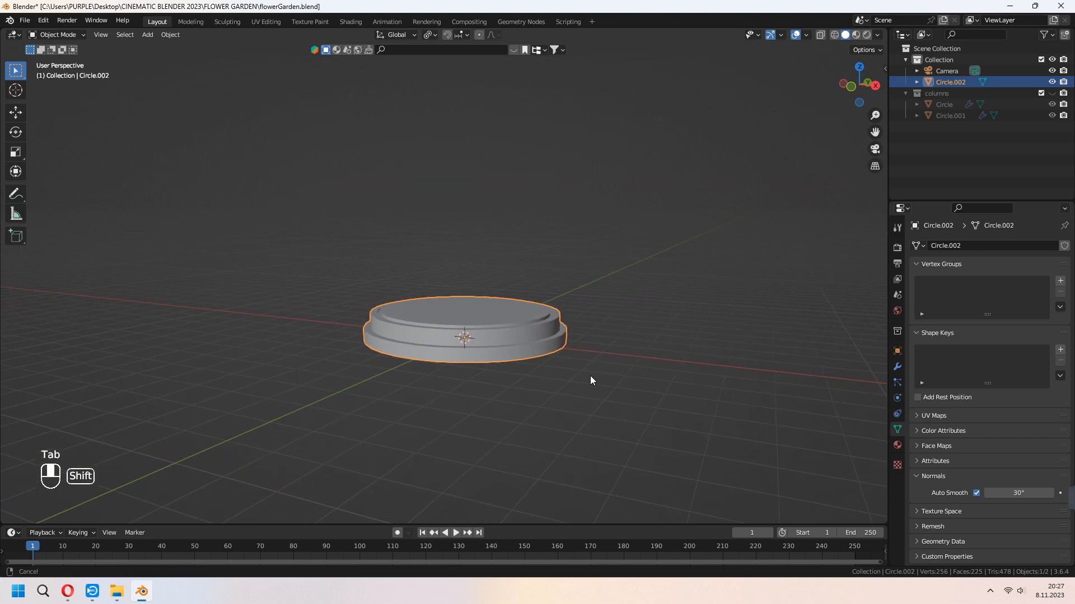
# Show the columns collection and, in top view, move each column about 2.6 m outward from the platform on opposite sides.
pyautogui.click(1051, 94)
pyautogui.moveTo(629, 332); pyautogui.dragTo(653, 335, button='middle')
pyautogui.press('KP_7')
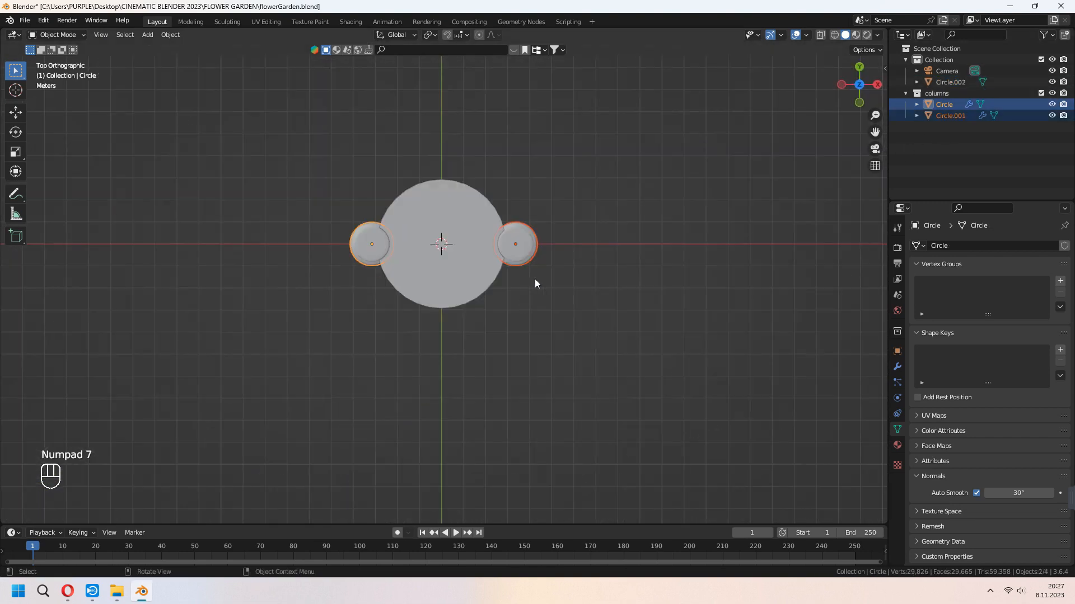
pyautogui.click(516, 241)
pyautogui.press('g')
pyautogui.click(575, 247)
pyautogui.click(361, 245)
pyautogui.press('g')
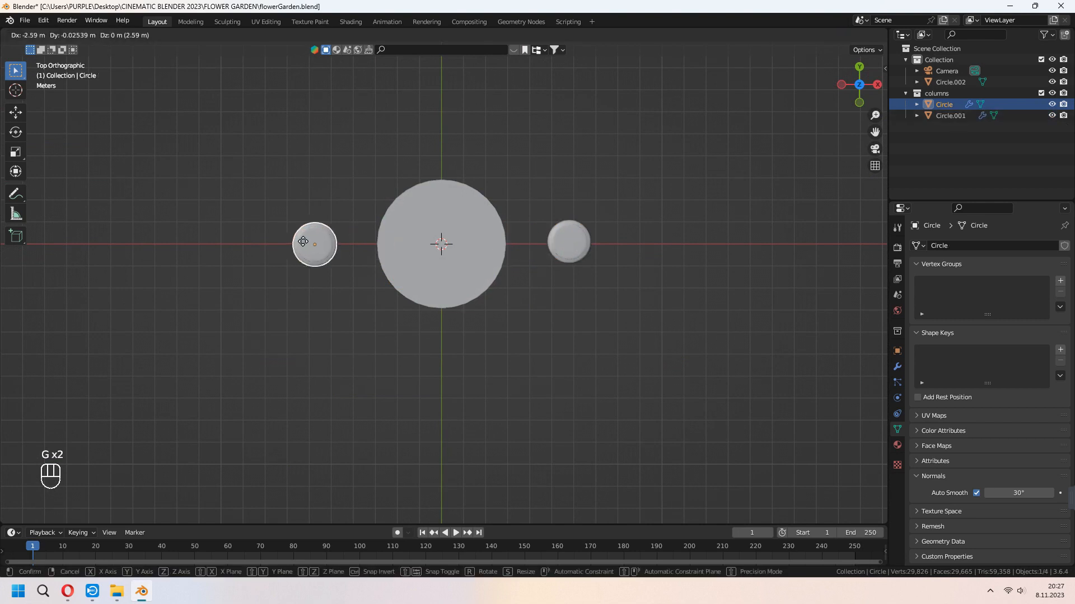
pyautogui.click(305, 244)
pyautogui.moveTo(678, 366); pyautogui.dragTo(669, 359, button='middle')
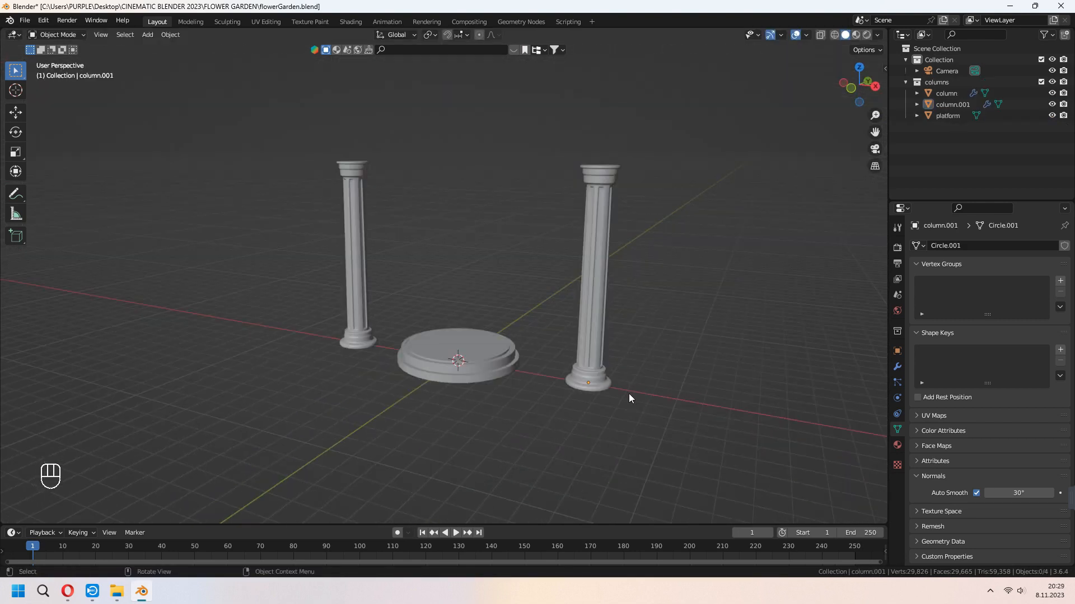
# Open the web page of Sketchfab's "Female base mesh" from the results for "female" and examine the model and its details.
pyautogui.press('n')
pyautogui.click(822, 263)
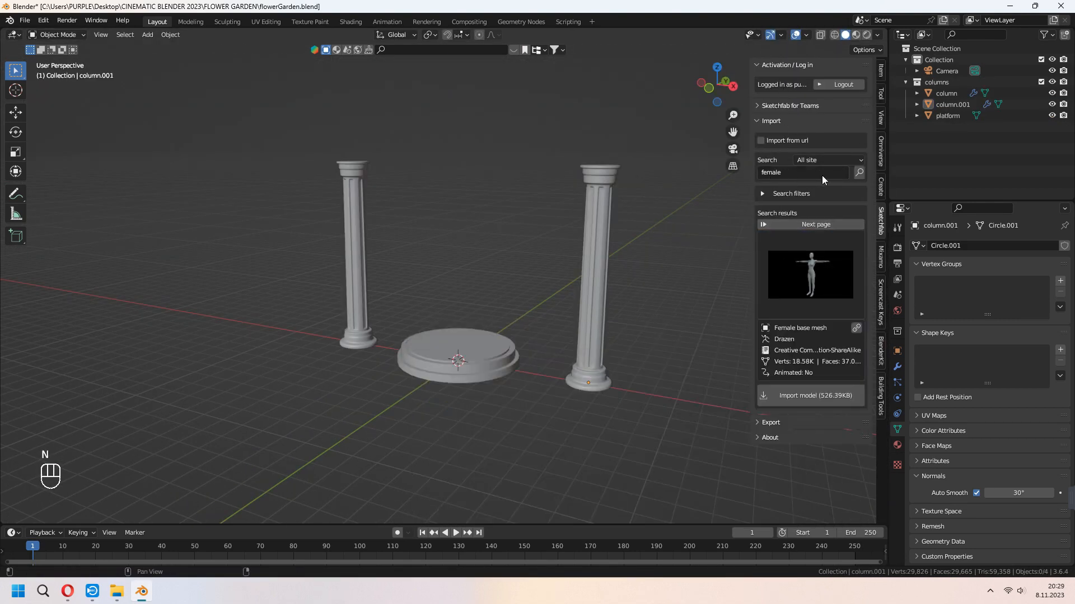
pyautogui.click(804, 272)
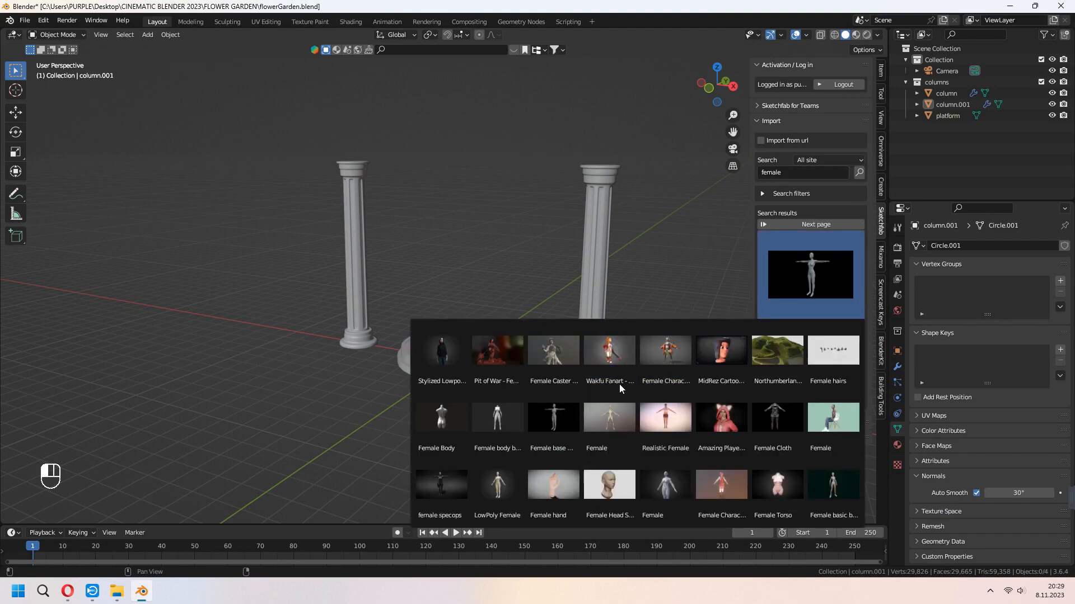
pyautogui.click(856, 329)
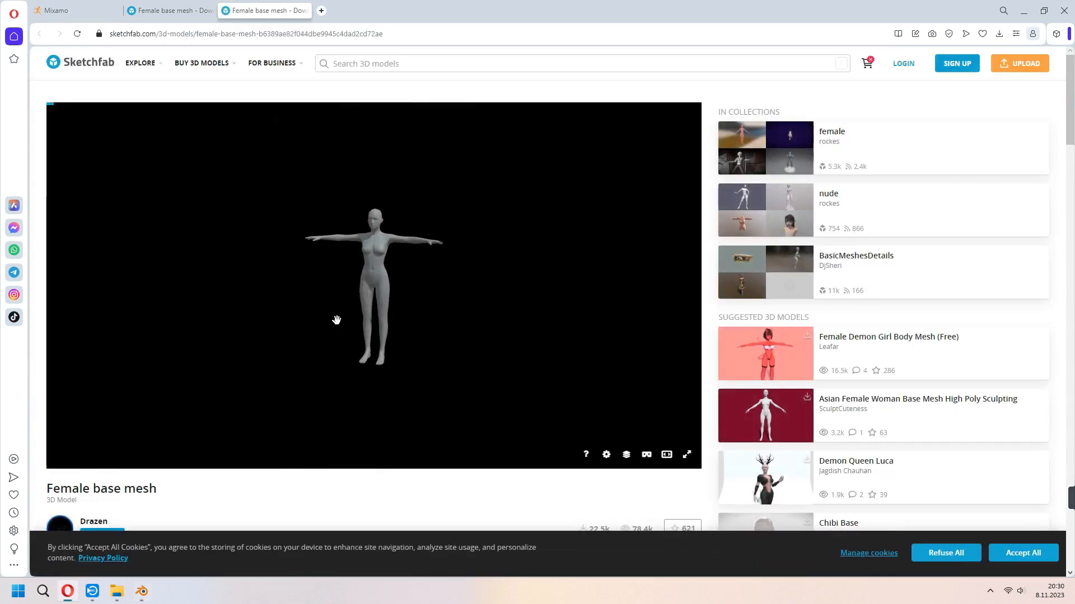
pyautogui.moveTo(412, 297); pyautogui.dragTo(388, 288)
pyautogui.scroll(-2, 304, 496)
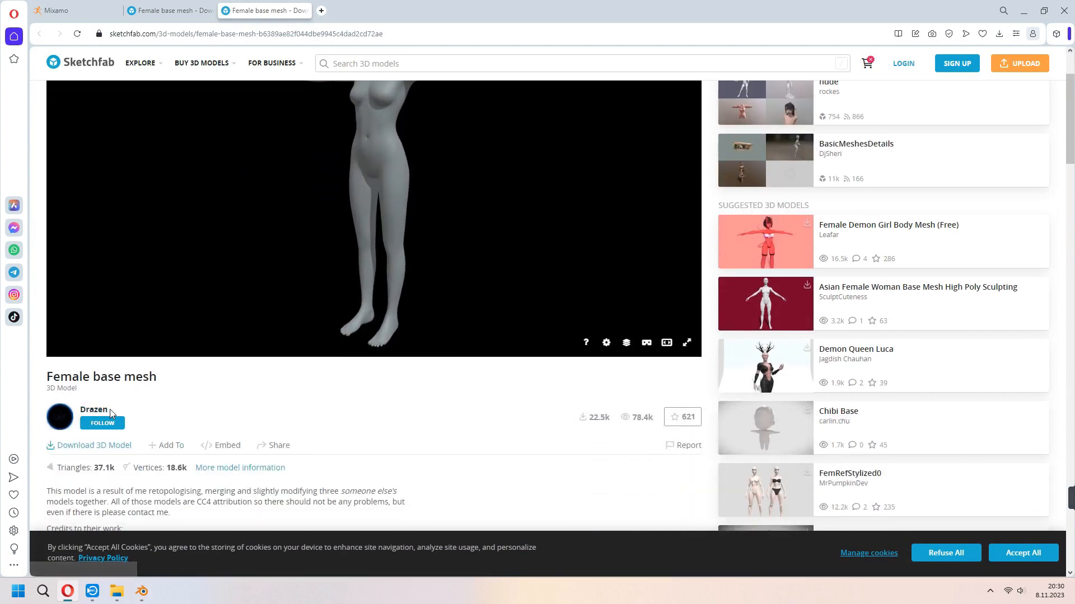
pyautogui.scroll(2, 417, 449)
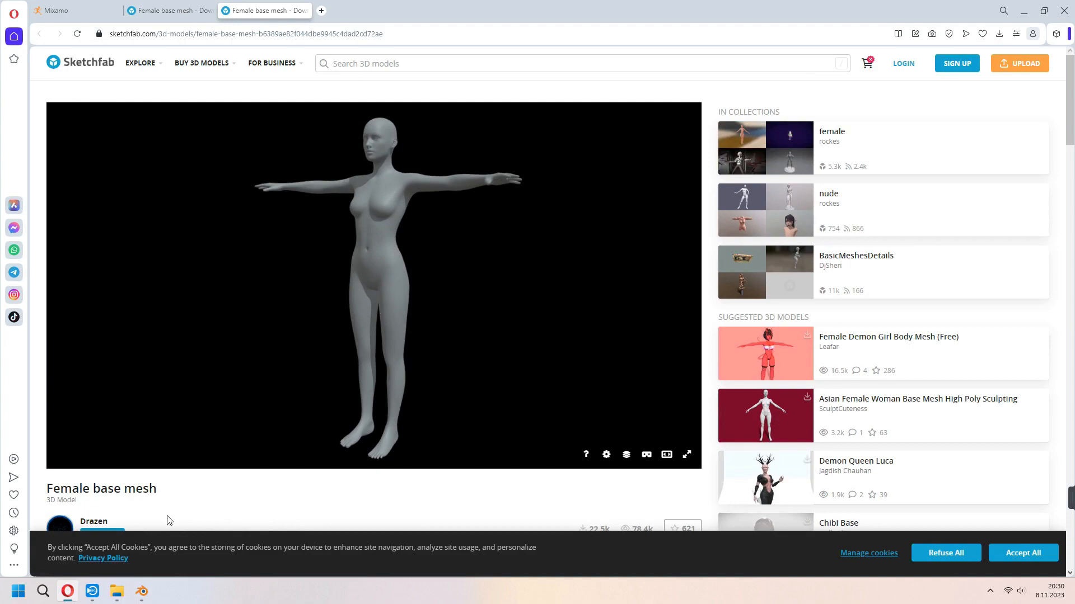
# Back in Blender, import the Female base mesh from Sketchfab and scale it up to about 2.4 times its size.
pyautogui.click(147, 592)
pyautogui.click(774, 396)
pyautogui.press('n')
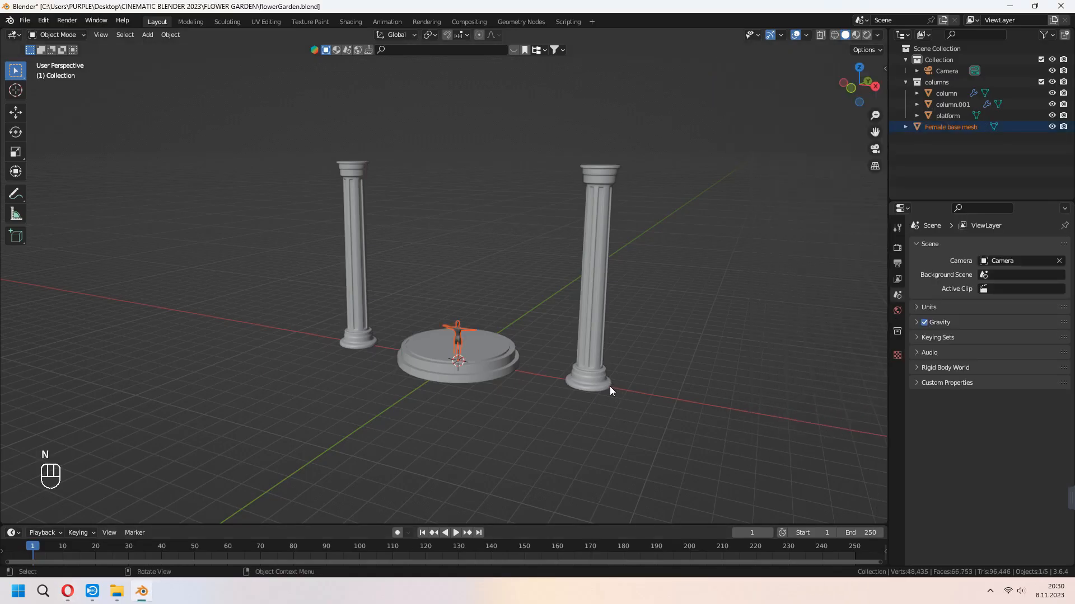
pyautogui.press('s')
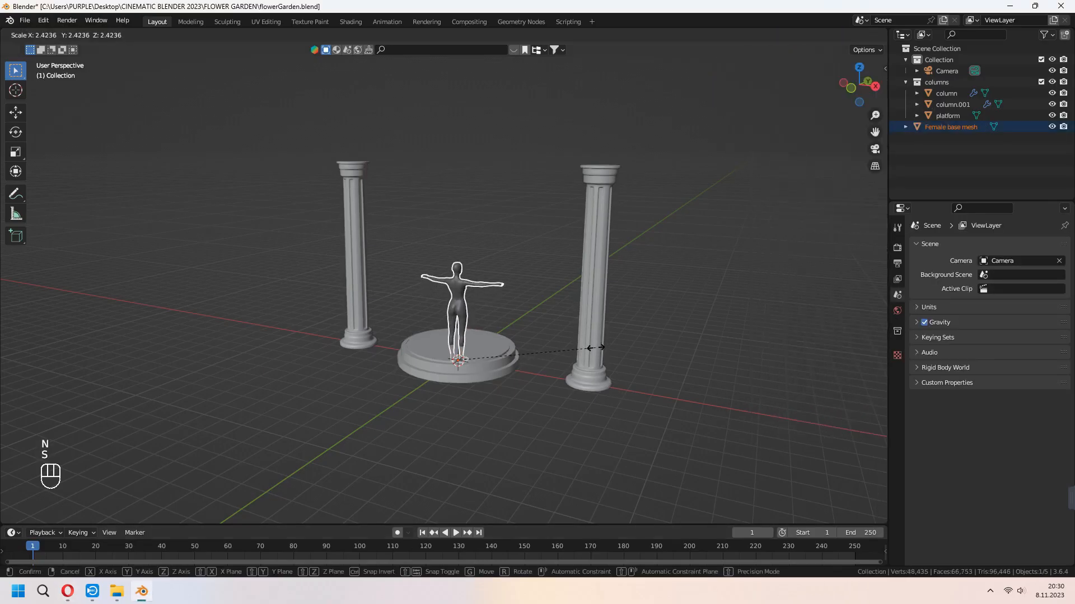
pyautogui.click(597, 347)
# Remove the material slot from the Female base mesh and save the file.
pyautogui.press('KP_Decimal')
pyautogui.click(896, 445)
pyautogui.click(1066, 258)
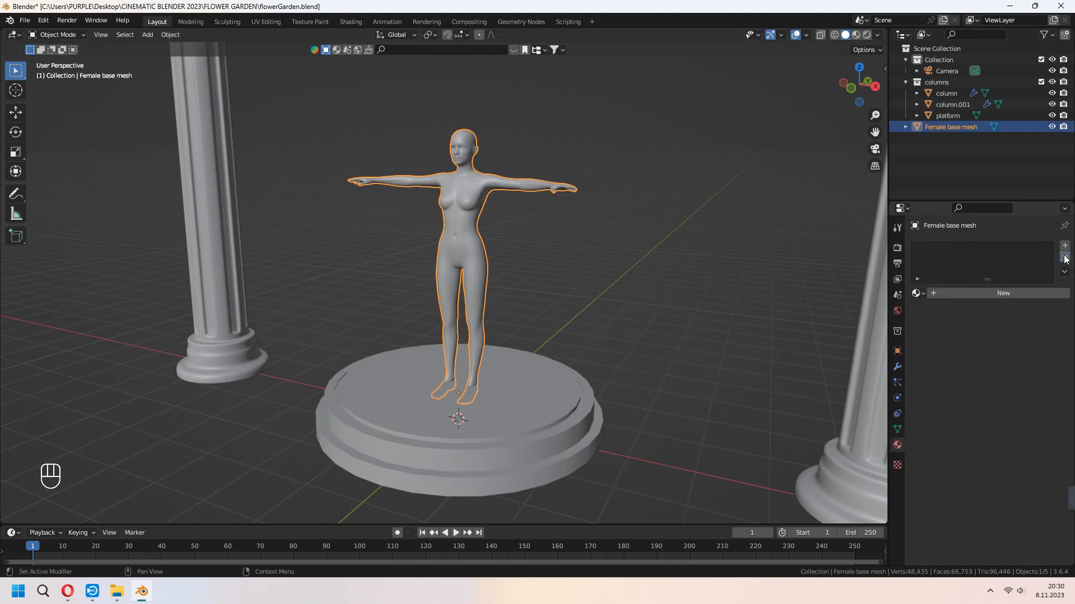
pyautogui.click(686, 304)
pyautogui.click(451, 274)
pyautogui.scroll(-4, 468, 274)
pyautogui.keyDown('shift'); pyautogui.moveTo(571, 305); pyautogui.dragTo(550, 302, button='middle'); pyautogui.keyUp('shift')
pyautogui.hotkey('ctrl', 's')
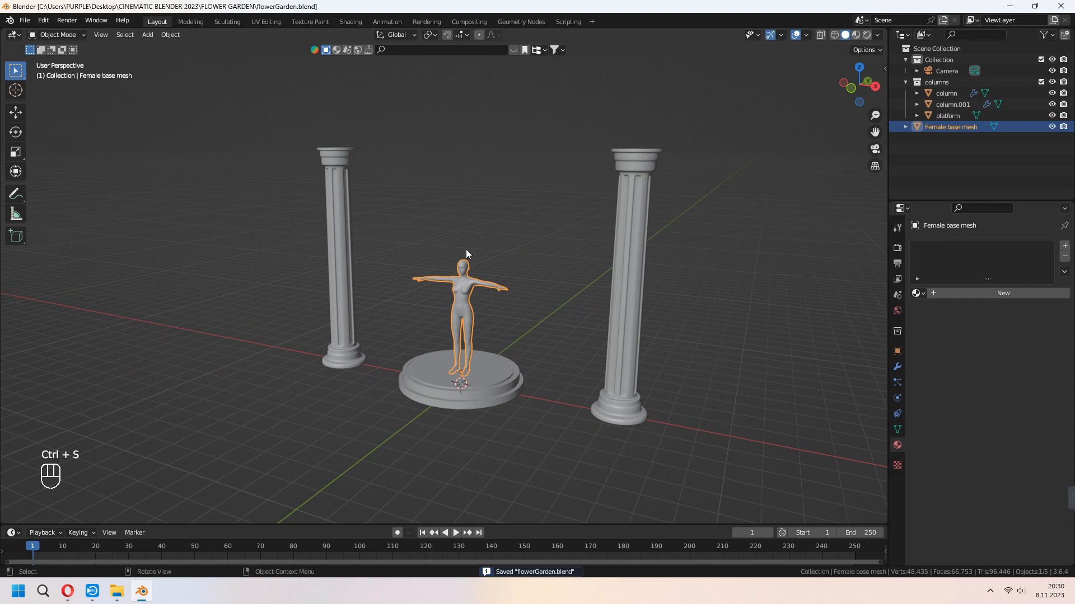
# Export only the selected female mesh as femaleModel.fbx into the model folder, with Path Mode set to Copy and textures embedded.
pyautogui.click(26, 20)
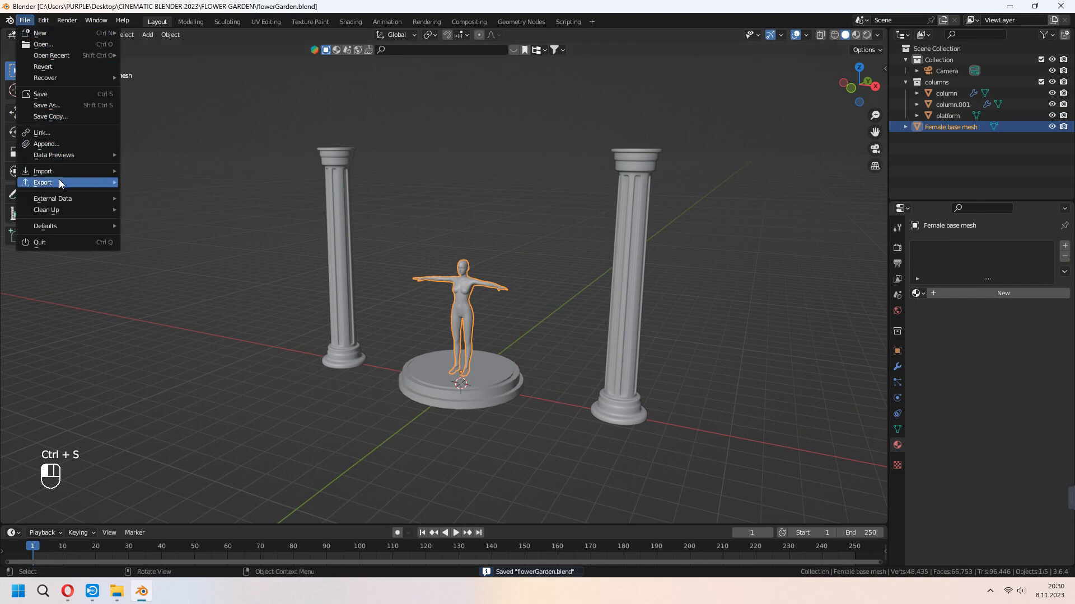
pyautogui.moveTo(61, 183)
pyautogui.click(173, 293)
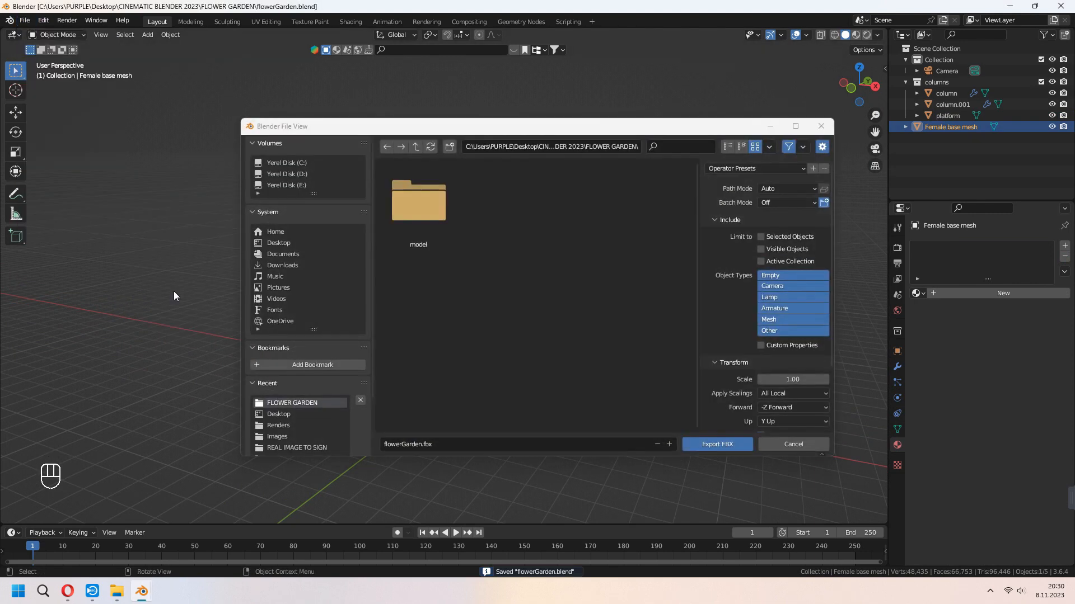
pyautogui.doubleClick(412, 234)
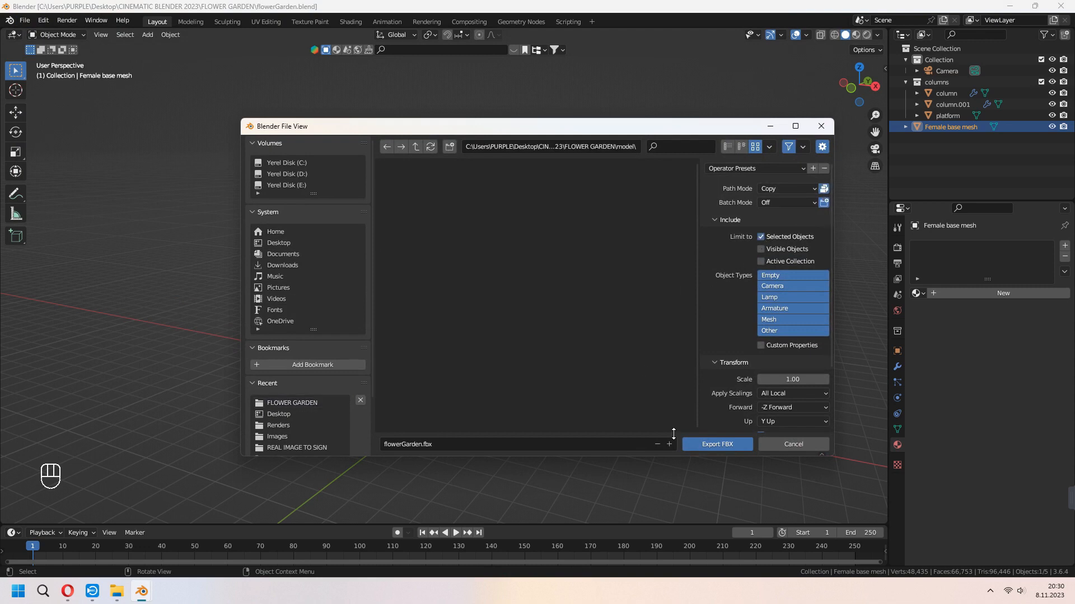
pyautogui.doubleClick(465, 445)
pyautogui.press('Return')
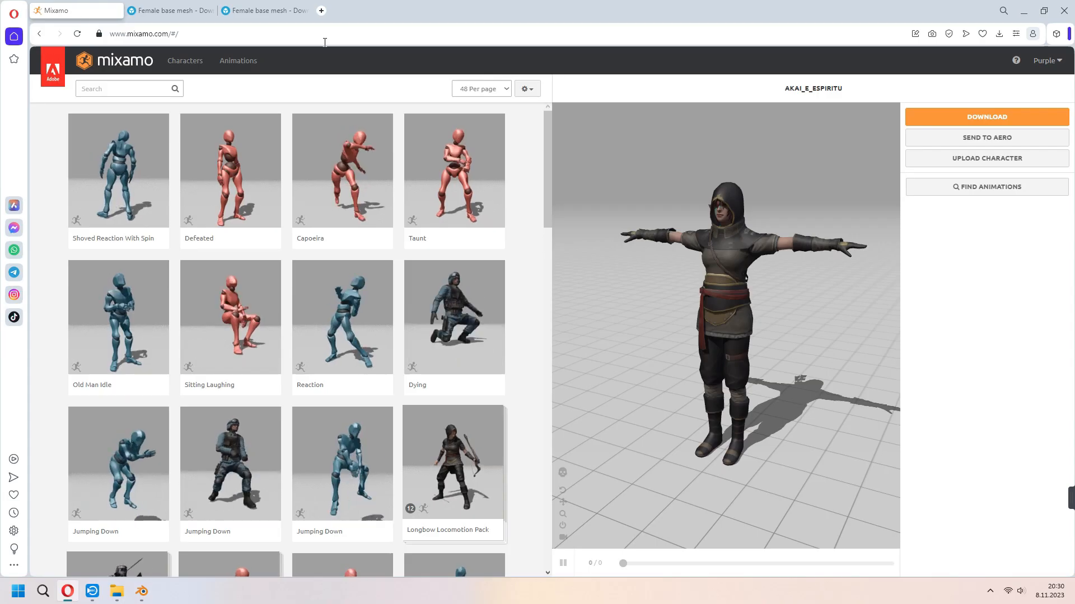
# In Mixamo in the browser, upload femaleModel.fbx from the model folder as a new character.
pyautogui.click(966, 158)
pyautogui.click(505, 319)
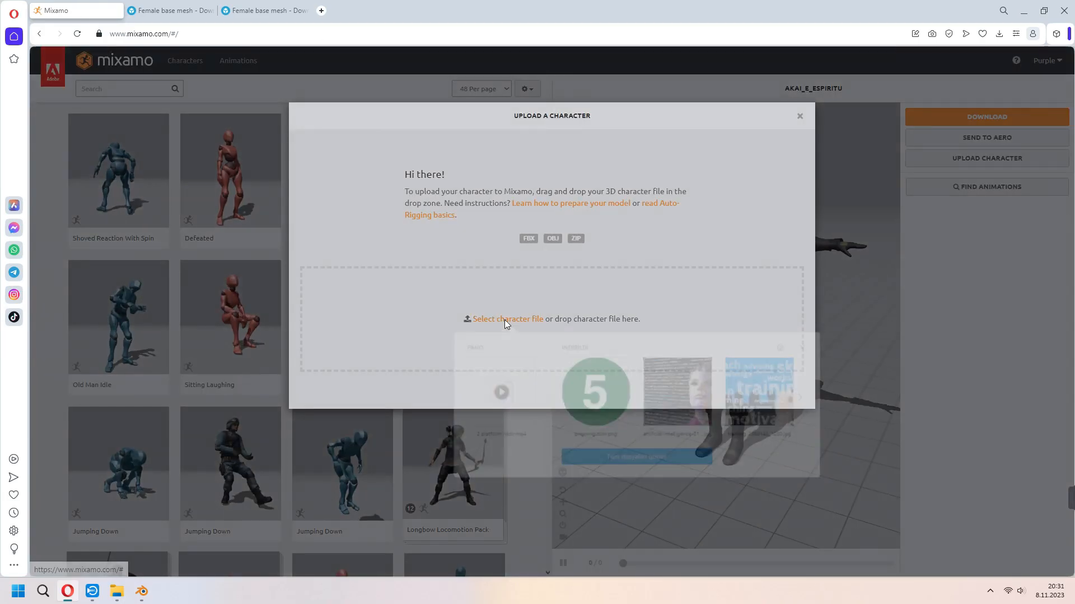
pyautogui.click(597, 459)
pyautogui.click(188, 91)
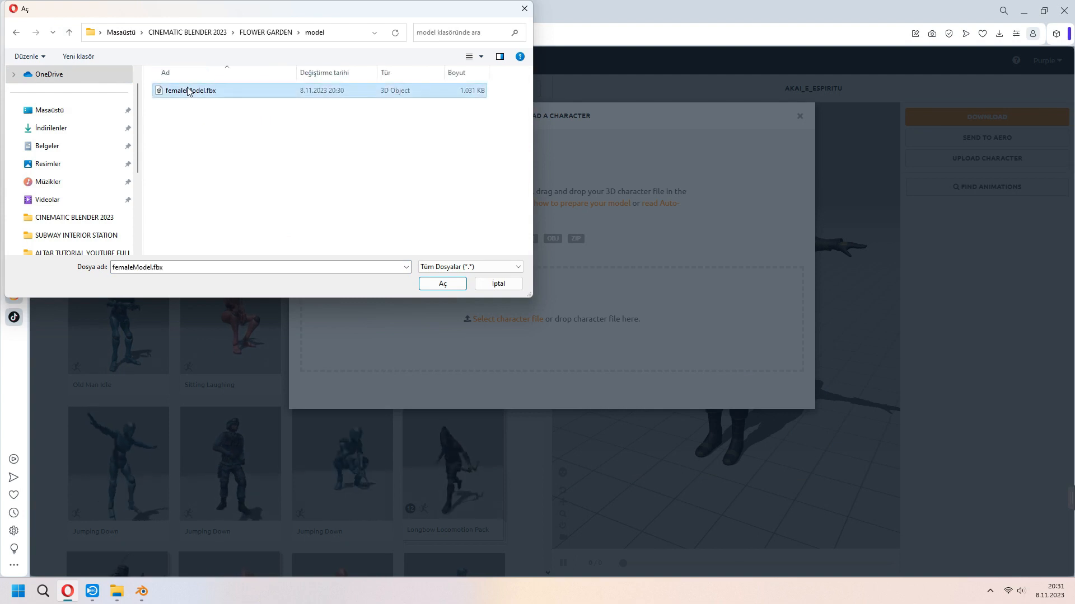
pyautogui.click(443, 284)
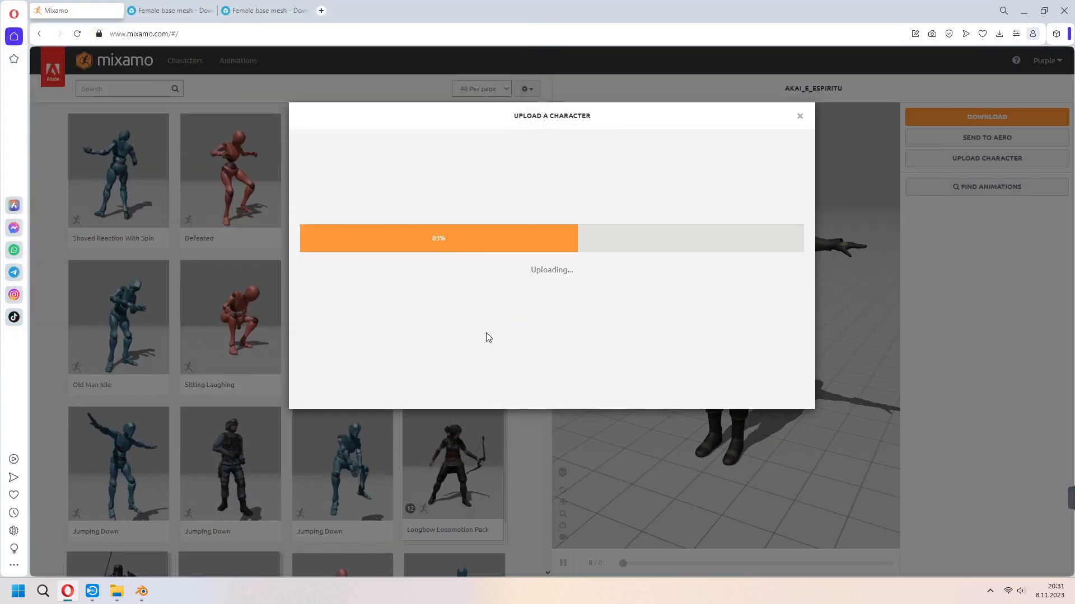
# Place the auto-rigger markers on the matching body points of the uploaded female figure.
pyautogui.moveTo(350, 269); pyautogui.dragTo(482, 164)
pyautogui.moveTo(350, 297); pyautogui.dragTo(390, 183)
pyautogui.moveTo(352, 326); pyautogui.dragTo(420, 184)
pyautogui.moveTo(351, 355); pyautogui.dragTo(462, 329)
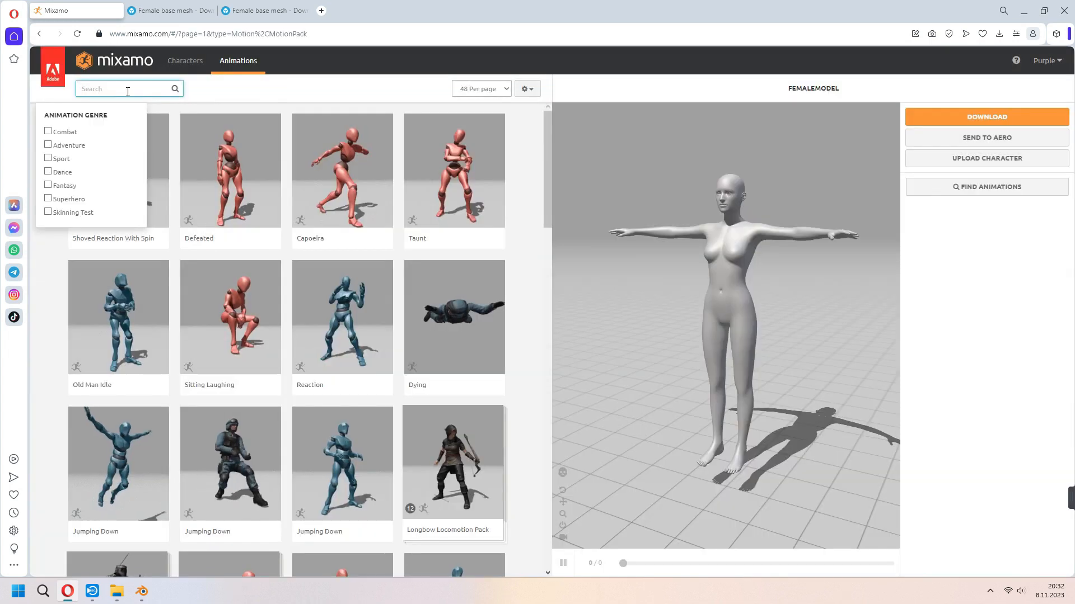
# Search the animations for "sit", apply a Male Sitting Pose to the female model, inspect it, and download the posed character.
pyautogui.write('sit')
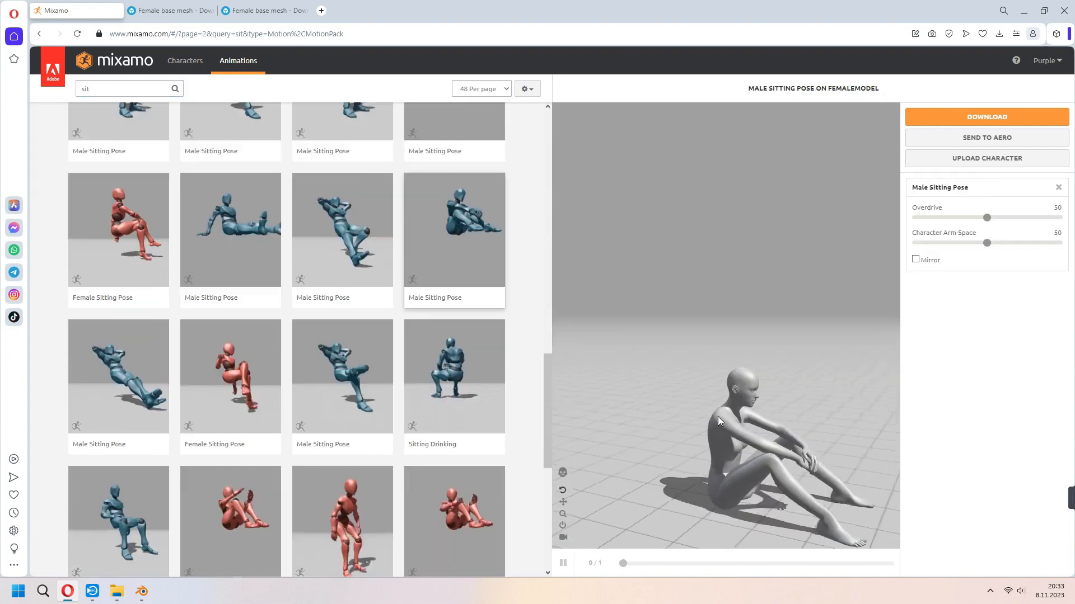
pyautogui.moveTo(718, 416); pyautogui.dragTo(793, 432)
pyautogui.click(959, 120)
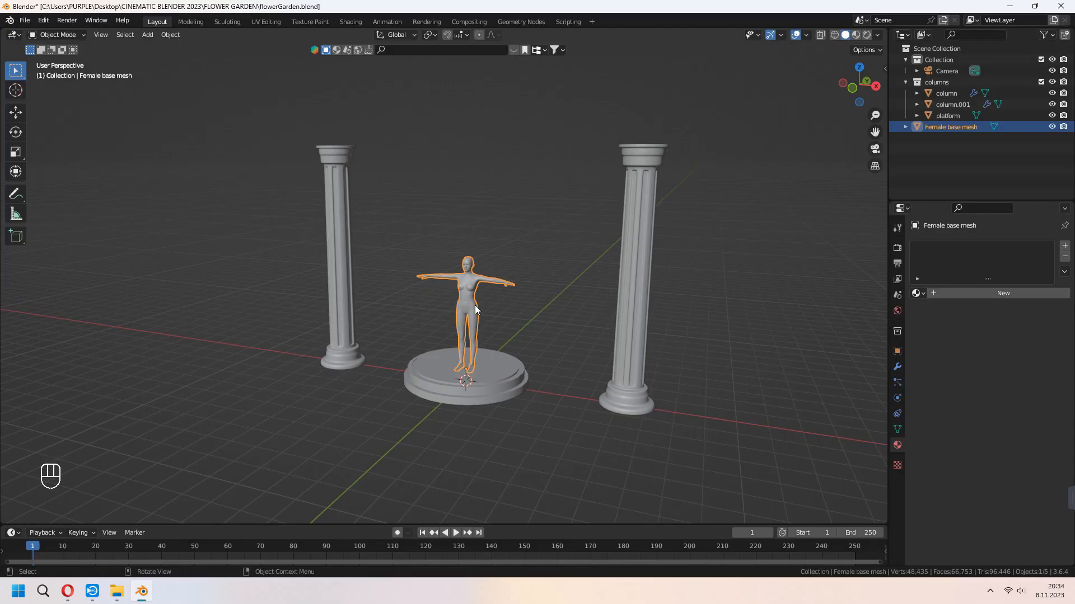
# Back in Blender, move the standing female mesh along the X axis off the platform toward the nearer column.
pyautogui.press('g')
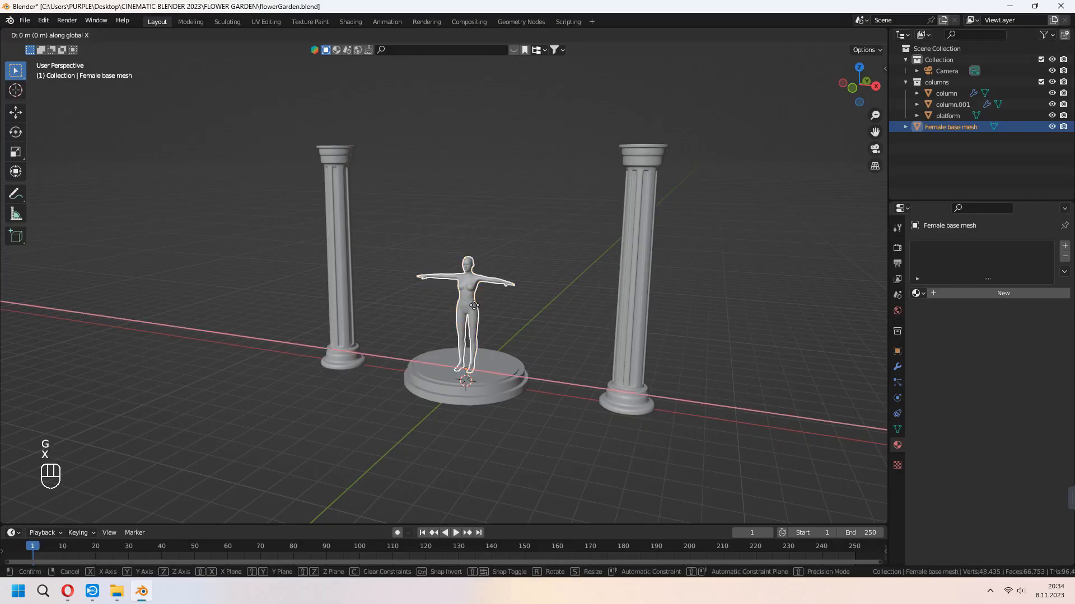
pyautogui.press('x')
pyautogui.click(573, 321)
# Import Male Sitting Pose.fbx from the mixamoSit folder as an FBX into the scene.
pyautogui.click(25, 21)
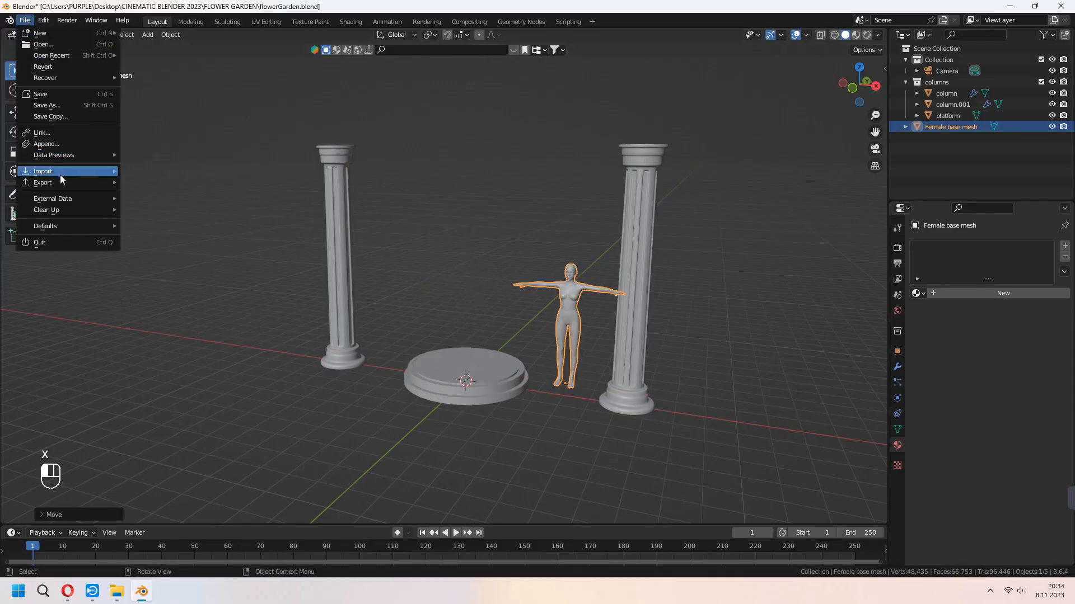
pyautogui.moveTo(60, 175)
pyautogui.click(170, 305)
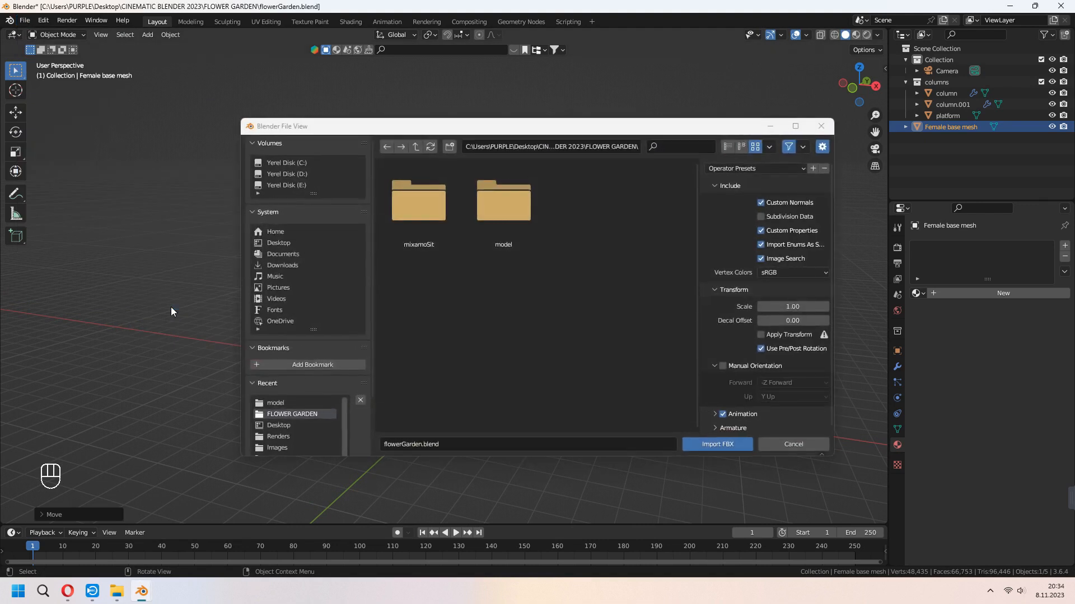
pyautogui.doubleClick(441, 243)
pyautogui.click(436, 226)
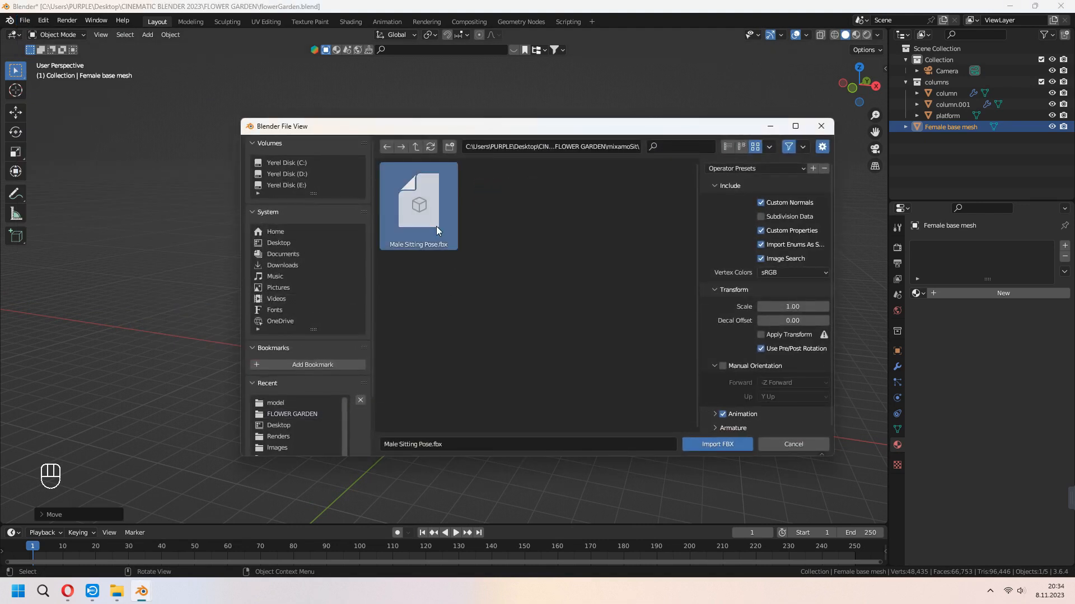
pyautogui.click(716, 445)
pyautogui.moveTo(593, 386); pyautogui.dragTo(552, 389, button='middle')
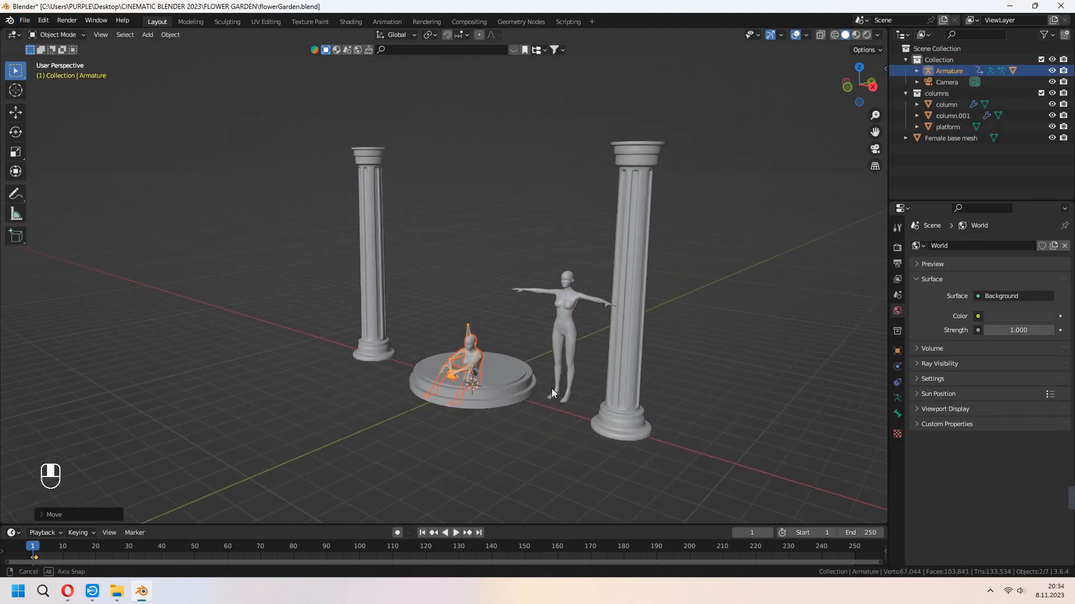
# Delete the standing female base mesh beside the column.
pyautogui.click(556, 329)
pyautogui.press('x')
pyautogui.click(498, 330)
# Group the seated figure's armature in a collection named character.
pyautogui.click(471, 356)
pyautogui.rightClick(946, 74)
pyautogui.click(929, 138)
# Rotate the seated figure 180 degrees about the Z axis.
pyautogui.scroll(2, 455, 394)
pyautogui.write('rz180')
pyautogui.press('KP_Enter')
# Move the seated figure along Z and Y so it sits on top of the round platform.
pyautogui.scroll(4, 566, 359)
pyautogui.moveTo(620, 342); pyautogui.dragTo(594, 365, button='middle')
pyautogui.press('g')
pyautogui.press('z')
pyautogui.click(700, 356)
pyautogui.press('g')
pyautogui.press('y')
pyautogui.click(632, 348)
# Save the file and hide both columns, the platform and the seated figure.
pyautogui.scroll(-4, 632, 362)
pyautogui.hotkey('ctrl', 's')
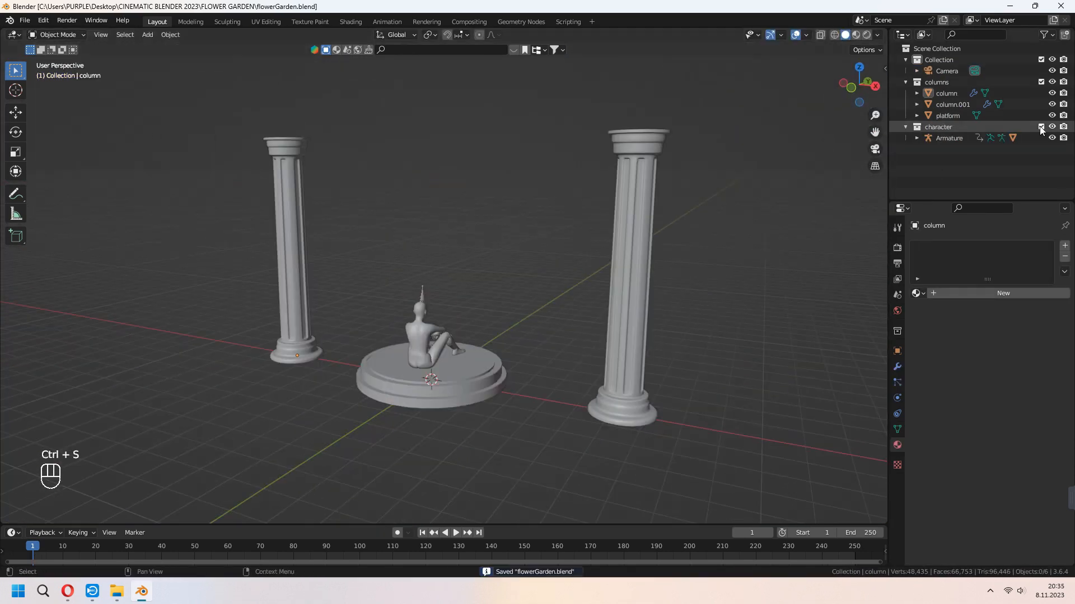
pyautogui.moveTo(714, 88); pyautogui.dragTo(157, 431)
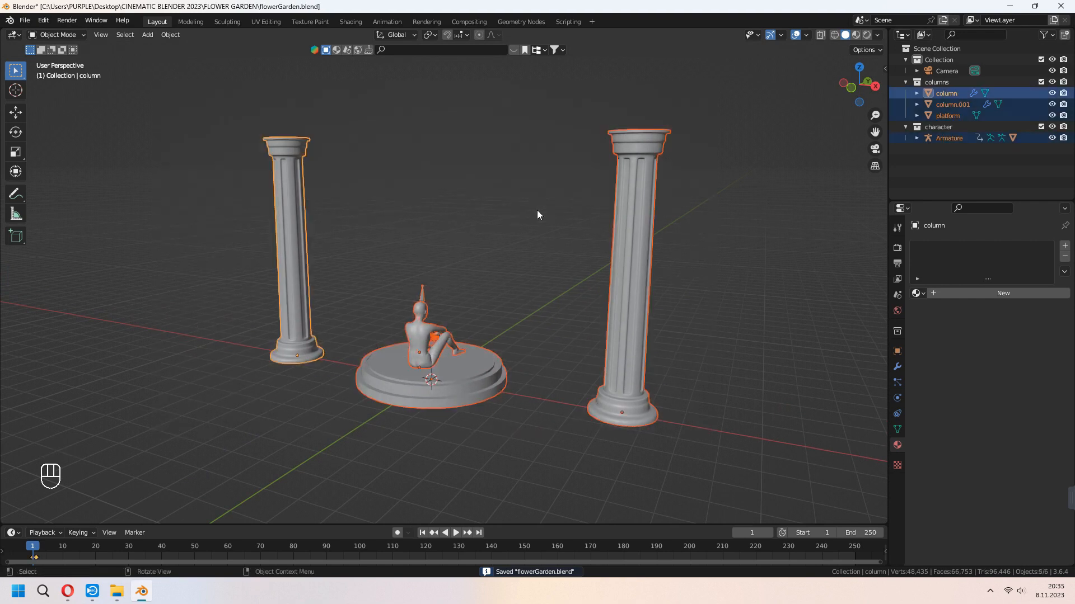
pyautogui.press('h')
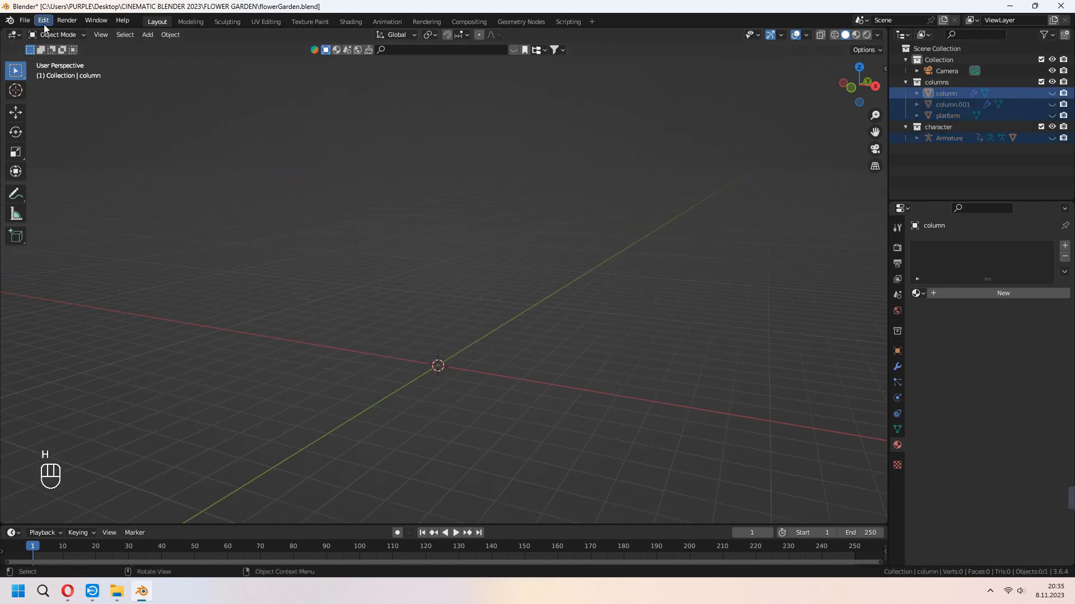
# Search the add-ons in Preferences for "land" to check whether A.N.T.Landscape is enabled.
pyautogui.click(45, 24)
pyautogui.click(75, 181)
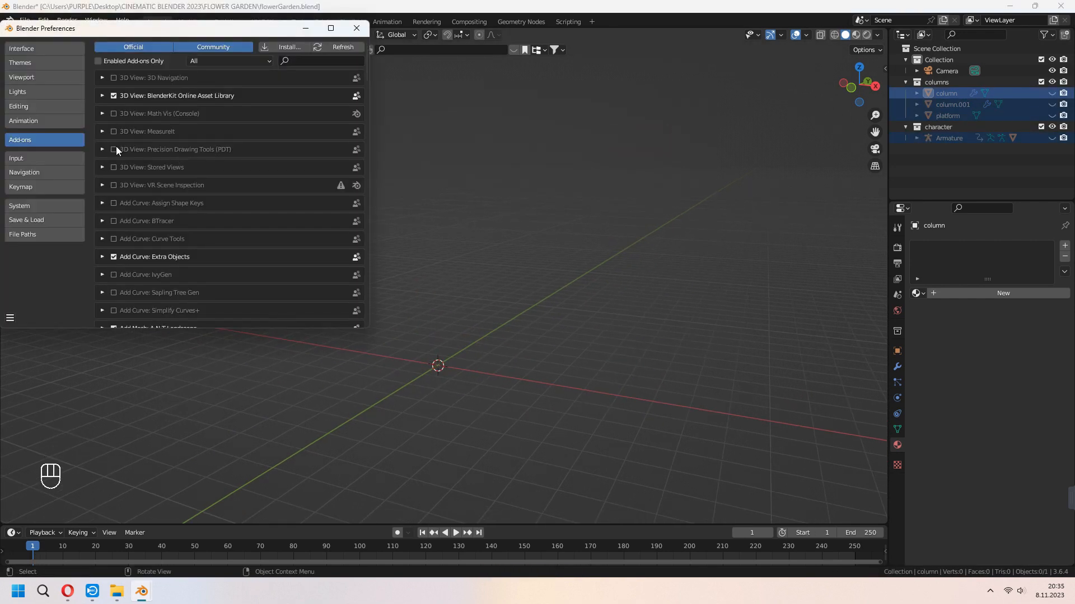
pyautogui.write('land')
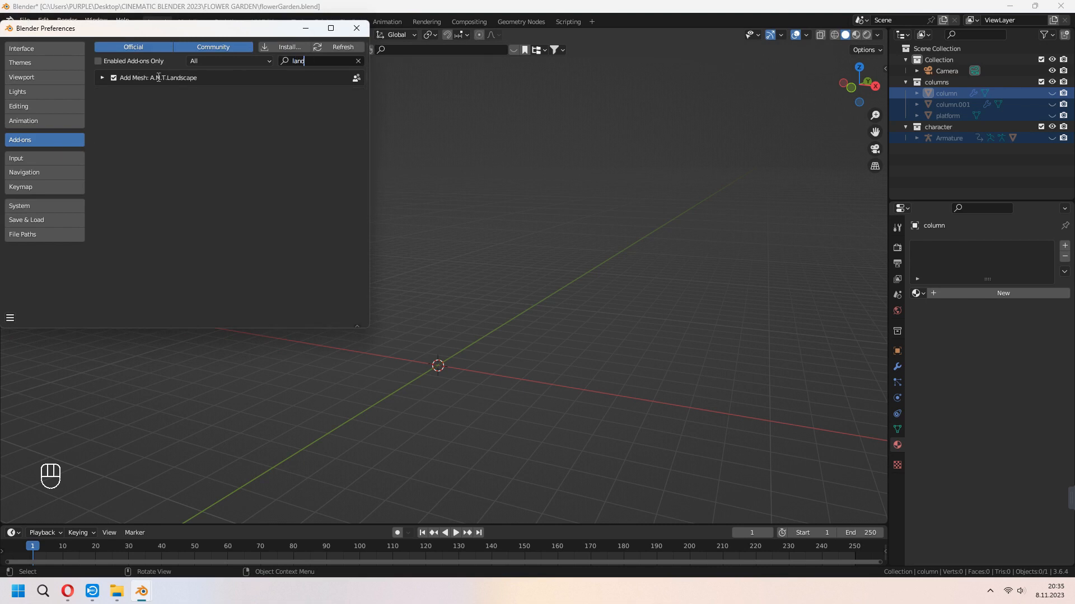
pyautogui.click(356, 28)
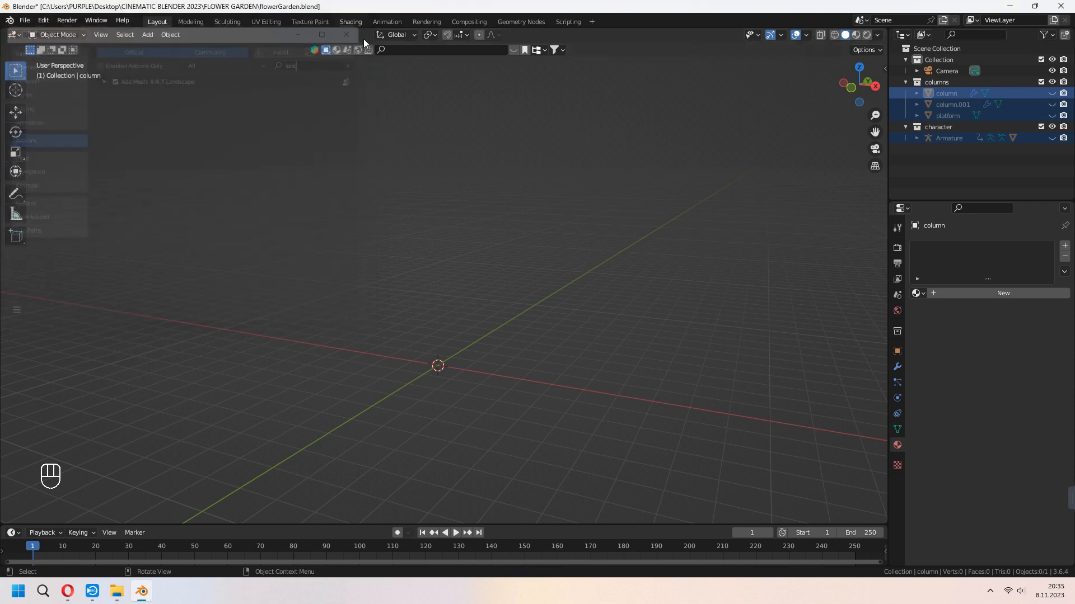
# Add an A.N.T. Landscape mesh at the scene centre and frame it in the view.
pyautogui.hotkey('shift', 'a')
pyautogui.moveTo(416, 273)
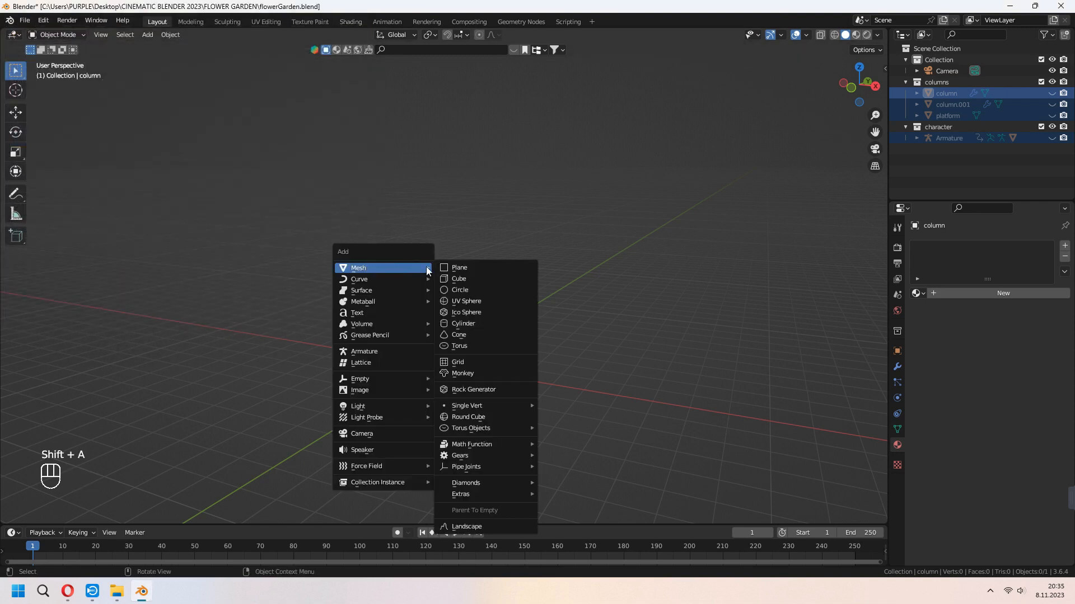
pyautogui.click(466, 527)
pyautogui.press('KP_Decimal')
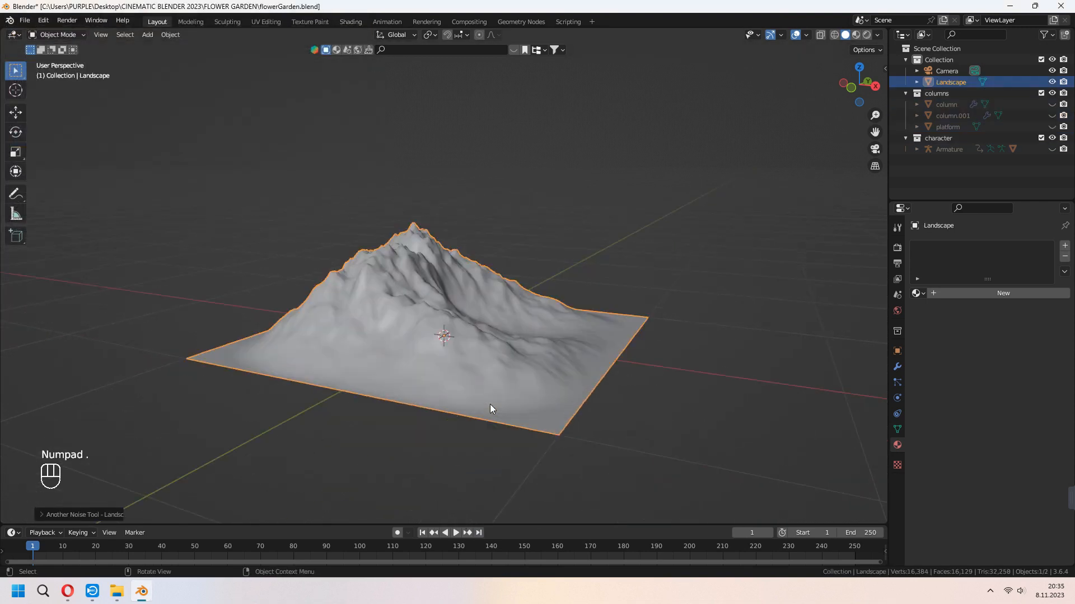
# Apply the slick rock operator preset to the landscape after trying the mountain 1 preset.
pyautogui.click(39, 515)
pyautogui.click(102, 84)
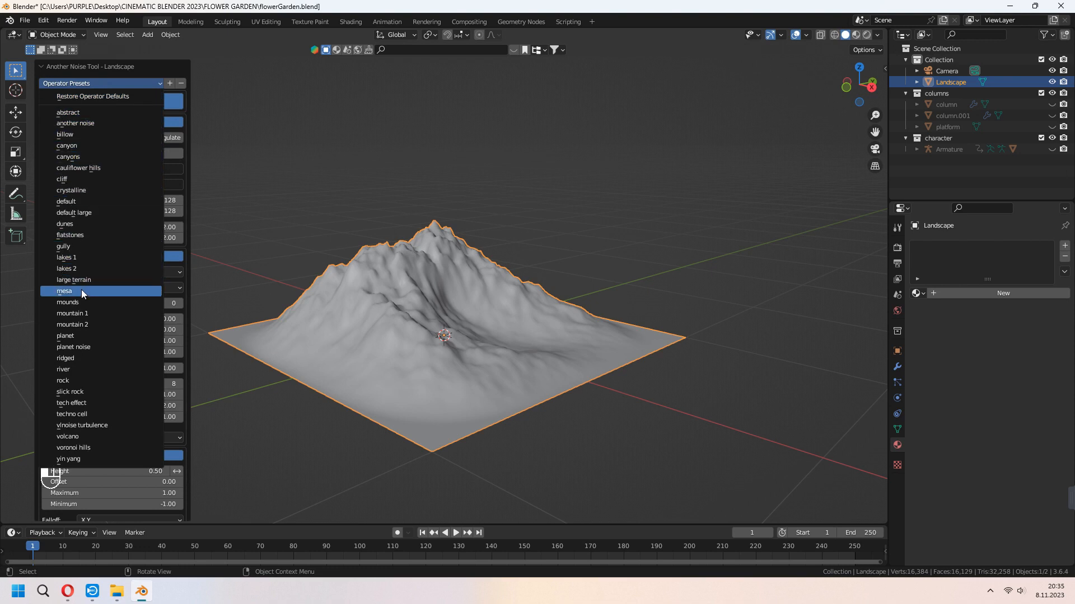
pyautogui.click(86, 312)
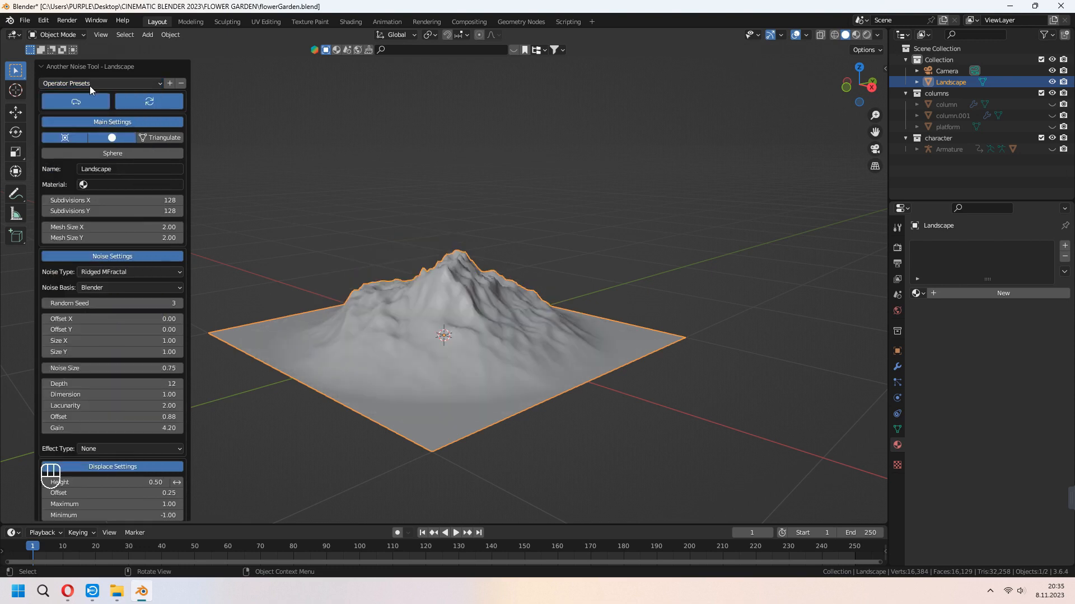
pyautogui.click(93, 87)
pyautogui.click(86, 390)
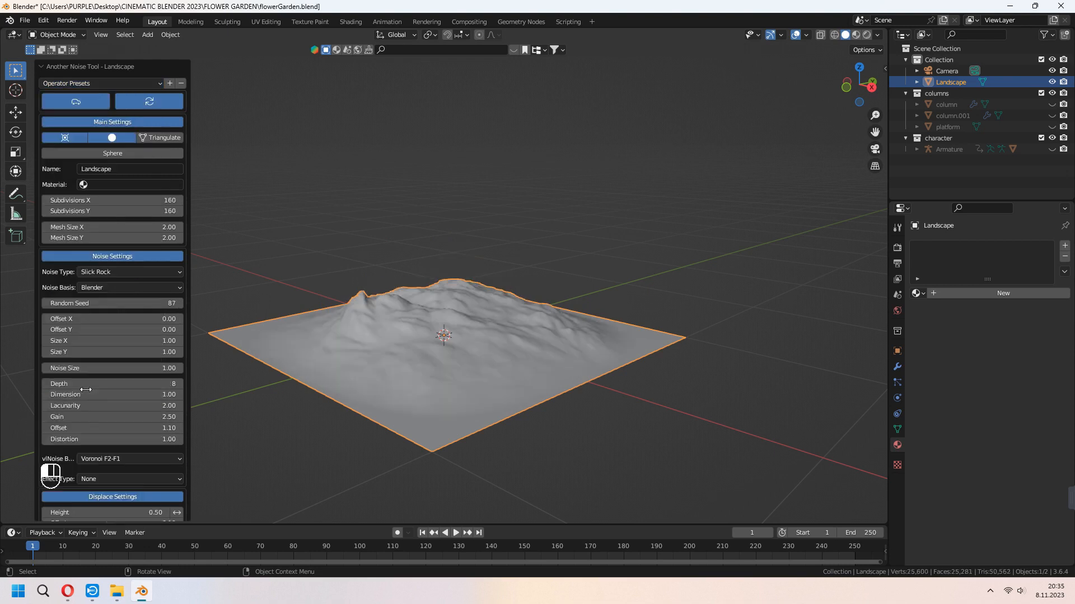
pyautogui.moveTo(462, 323)
pyautogui.mouseDown(button='middle')
pyautogui.moveTo(418, 317)
pyautogui.moveTo(445, 321)
pyautogui.mouseUp(button='middle')
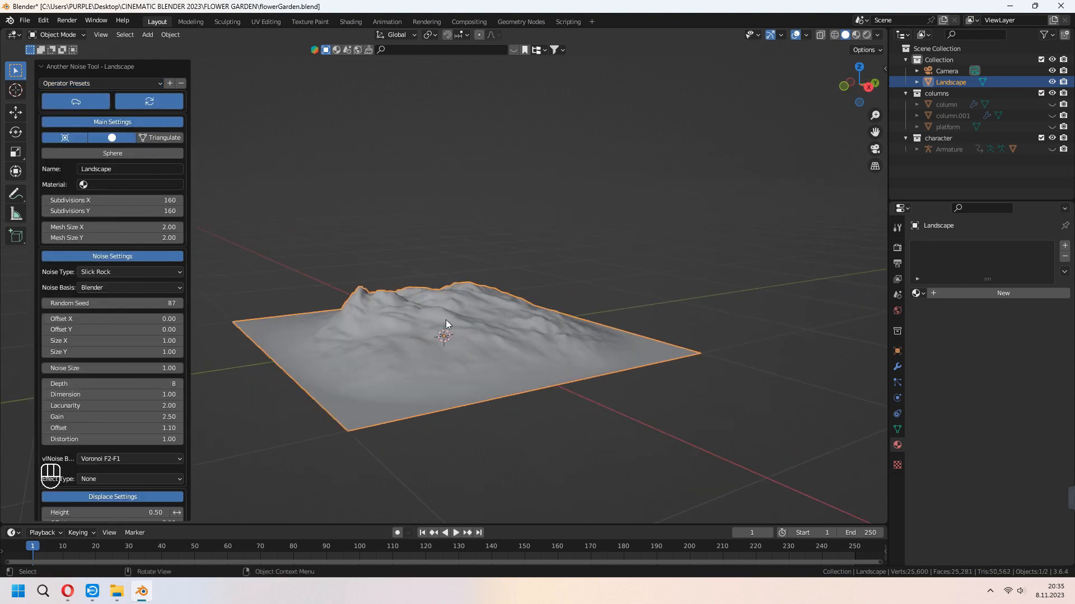
pyautogui.scroll(4, 469, 351)
pyautogui.keyDown('shift'); pyautogui.moveTo(535, 401); pyautogui.dragTo(572, 276, button='middle'); pyautogui.keyUp('shift')
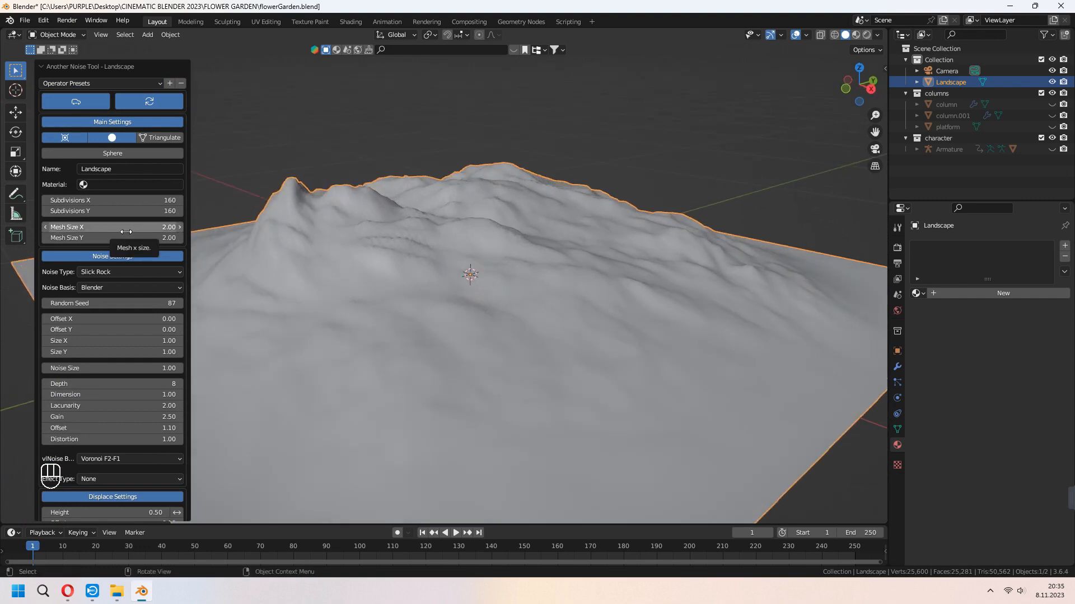
# Change the landscape's random seed to get a different terrain shape.
pyautogui.moveTo(123, 303); pyautogui.dragTo(154, 304)
pyautogui.click(46, 304)
pyautogui.scroll(-2, 480, 271)
pyautogui.moveTo(487, 273); pyautogui.dragTo(519, 285, button='middle')
# Scale the landscape up uniformly by about 3.07 and check it through the camera.
pyautogui.scroll(-6, 532, 280)
pyautogui.press('s')
pyautogui.click(31, 335)
pyautogui.moveTo(313, 269); pyautogui.dragTo(342, 332, button='middle')
pyautogui.scroll(-8, 445, 244)
pyautogui.moveTo(575, 265)
pyautogui.mouseDown(button='middle')
pyautogui.moveTo(545, 236)
pyautogui.moveTo(585, 250)
pyautogui.mouseUp(button='middle')
pyautogui.press('KP_7')
pyautogui.press('KP_0')
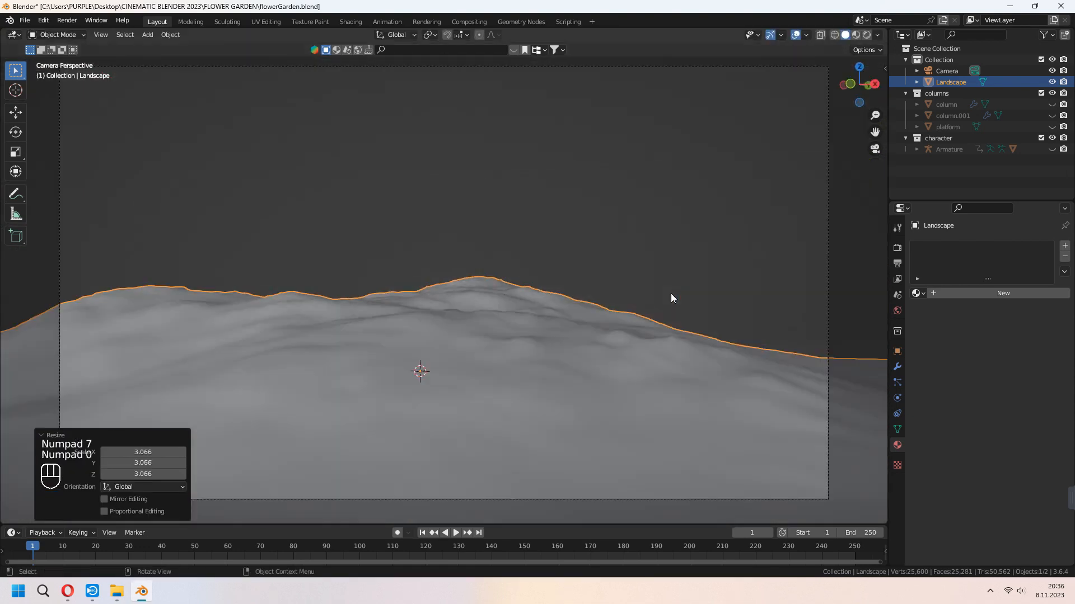
# Unhide the columns, platform and seated figure above the landscape.
pyautogui.hotkey('alt', 'h')
pyautogui.moveTo(656, 292); pyautogui.dragTo(643, 324, button='middle')
pyautogui.click(644, 324)
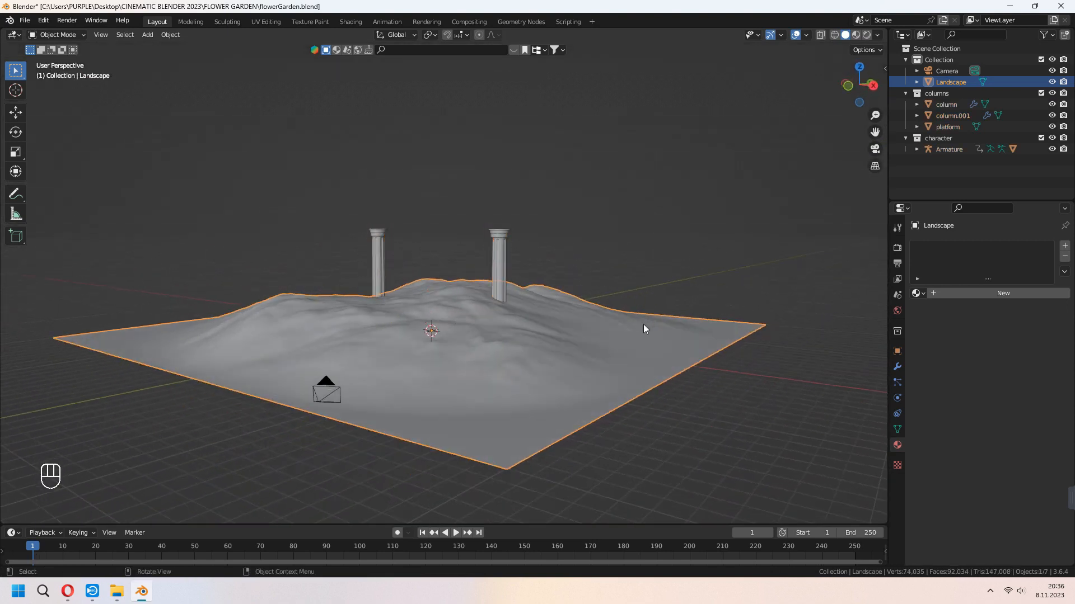
# Lower the landscape along Z beneath the platform and rotate it about -77.6 degrees around Z.
pyautogui.press('g')
pyautogui.press('z')
pyautogui.press('r')
pyautogui.click(583, 367)
pyautogui.scroll(6, 495, 268)
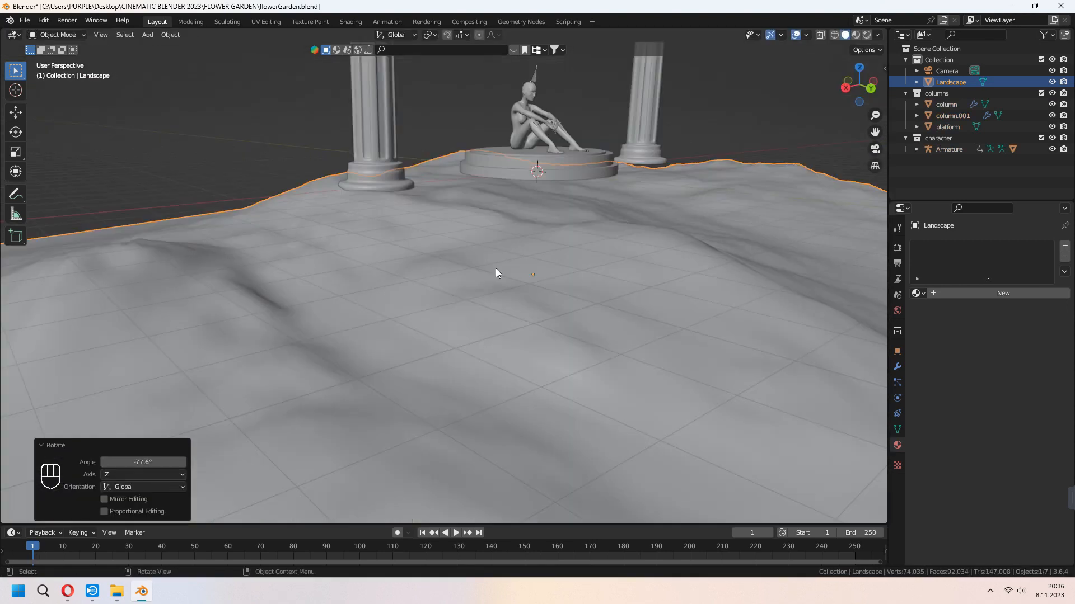
pyautogui.moveTo(569, 274); pyautogui.dragTo(539, 333, button='middle')
# Raise a patch of landscape vertices in front of the platform about 0.62 m along Z with smooth proportional editing, radius about 6.7 m.
pyautogui.press('Tab')
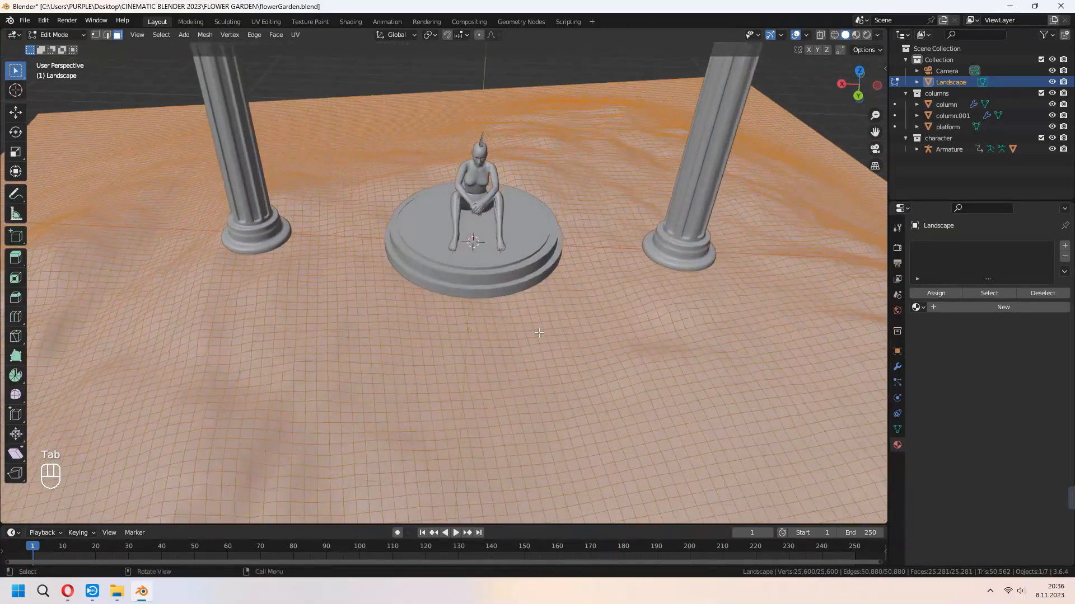
pyautogui.scroll(-4, 471, 354)
pyautogui.moveTo(426, 316); pyautogui.dragTo(516, 354)
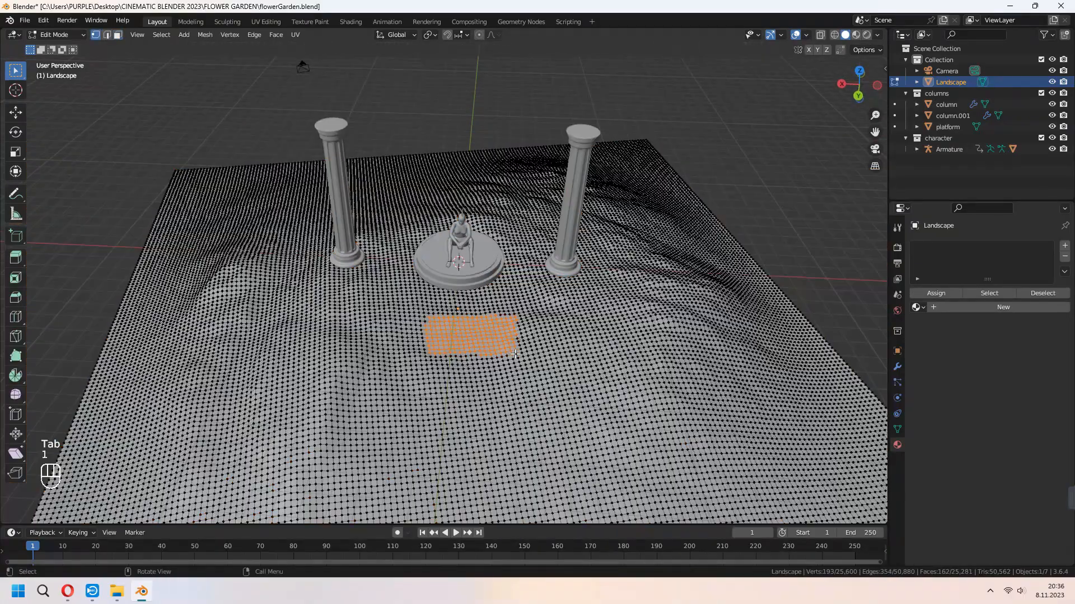
pyautogui.moveTo(531, 246); pyautogui.dragTo(570, 256, button='middle')
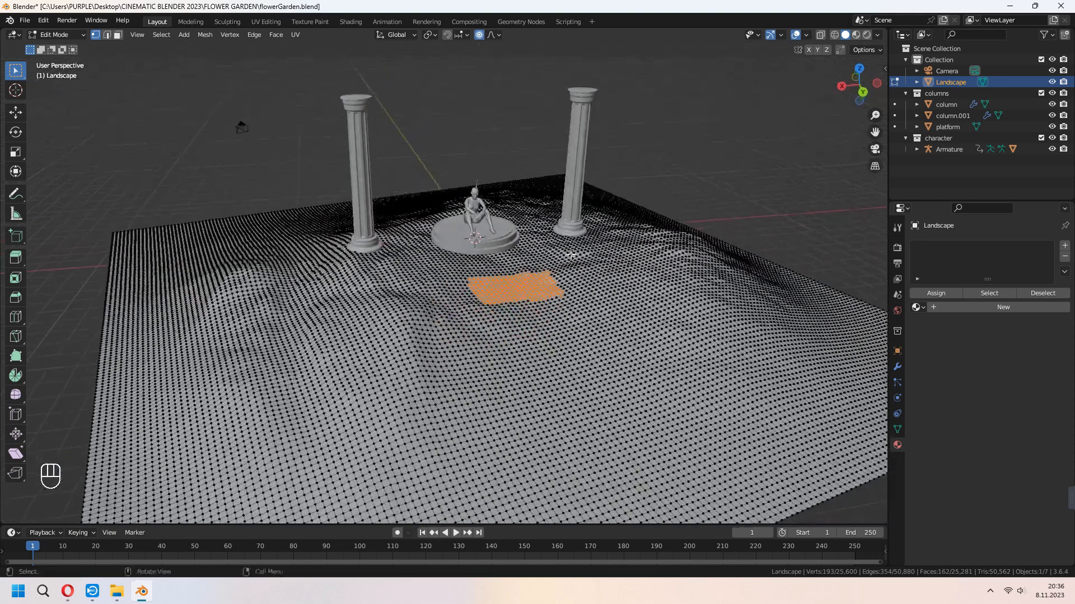
pyautogui.press('g')
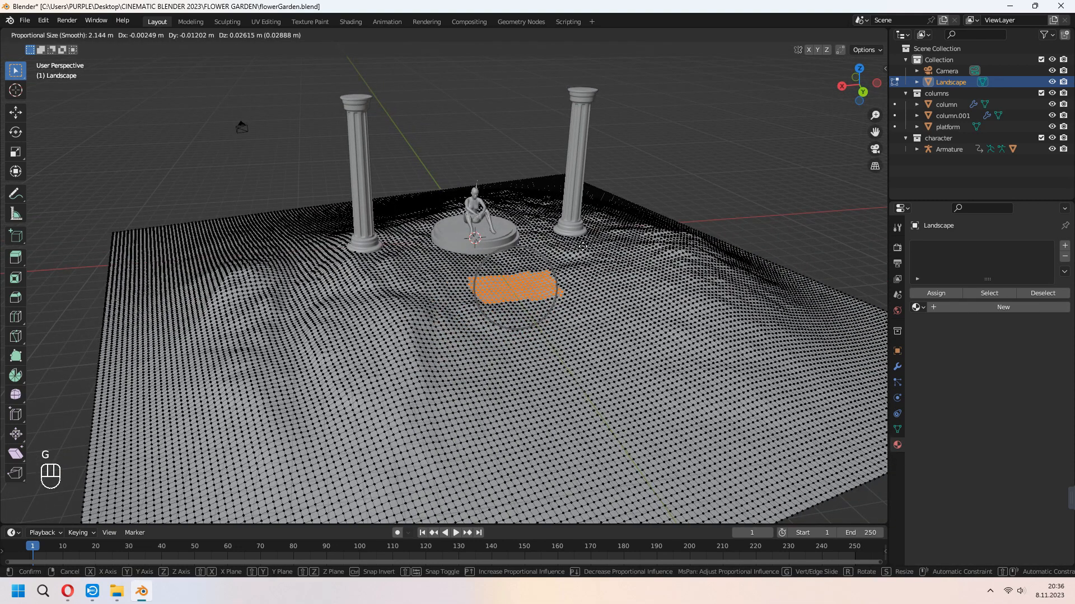
pyautogui.press('z')
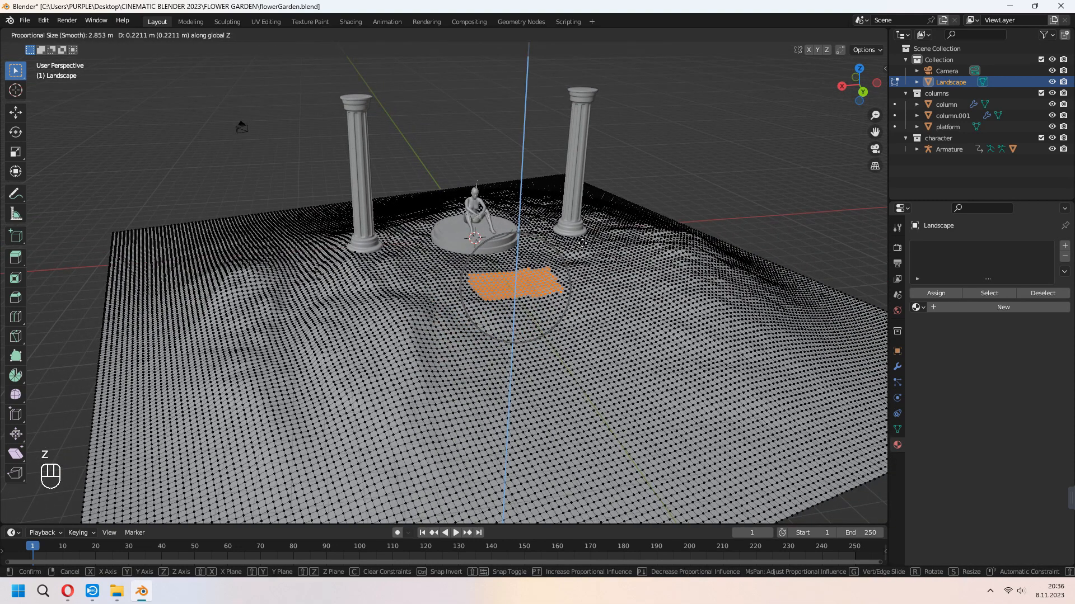
pyautogui.scroll(-8, 582, 240)
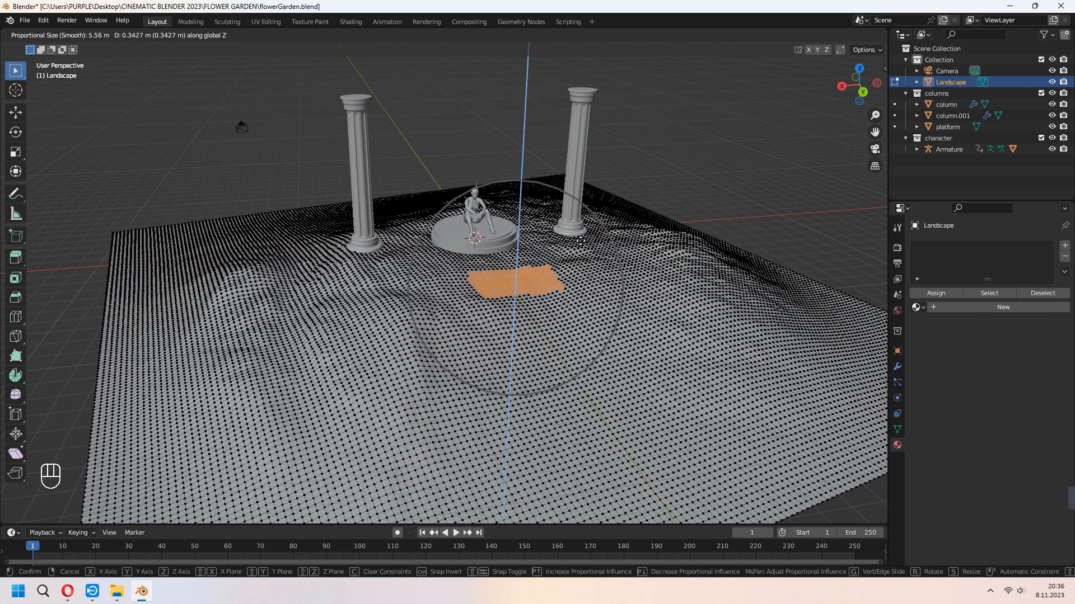
pyautogui.scroll(-1, 581, 240)
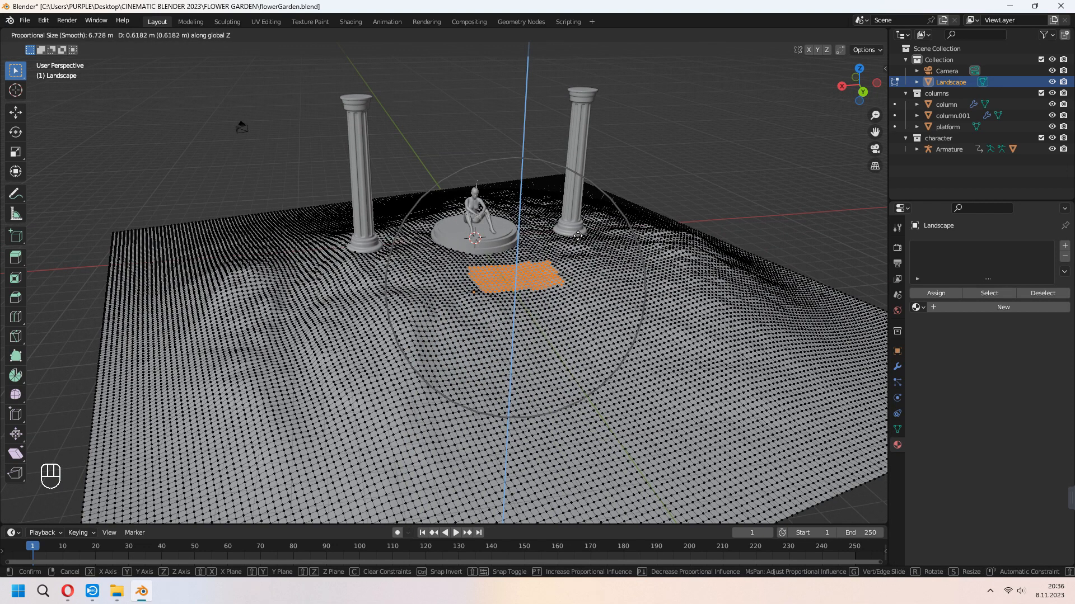
pyautogui.click(577, 236)
pyautogui.press('Tab')
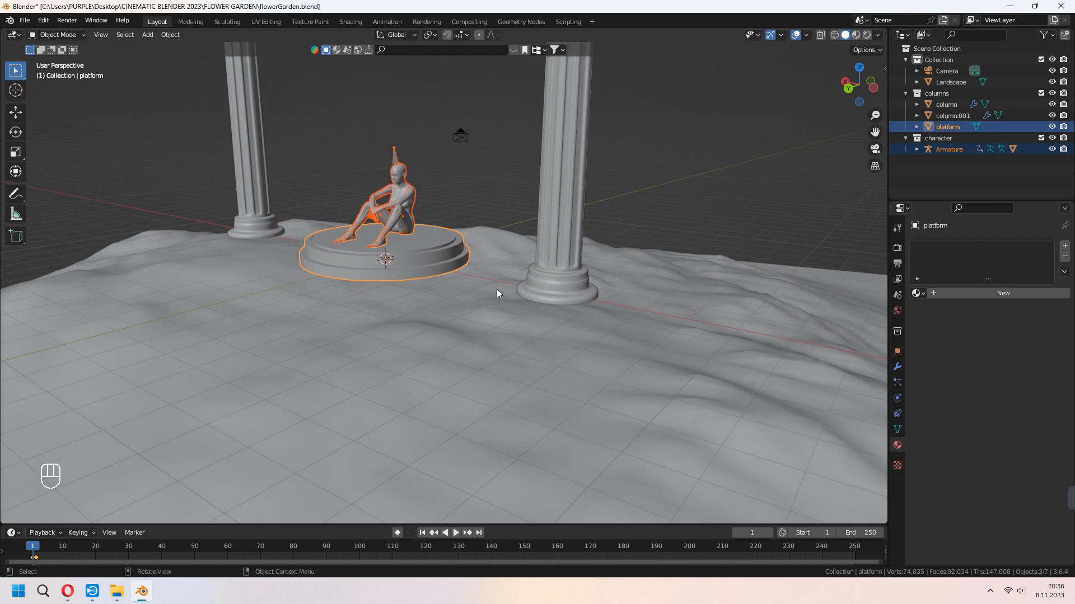
# Move the platform and the seated figure together along the Z axis to fit the terrain.
pyautogui.press('g')
pyautogui.press('z')
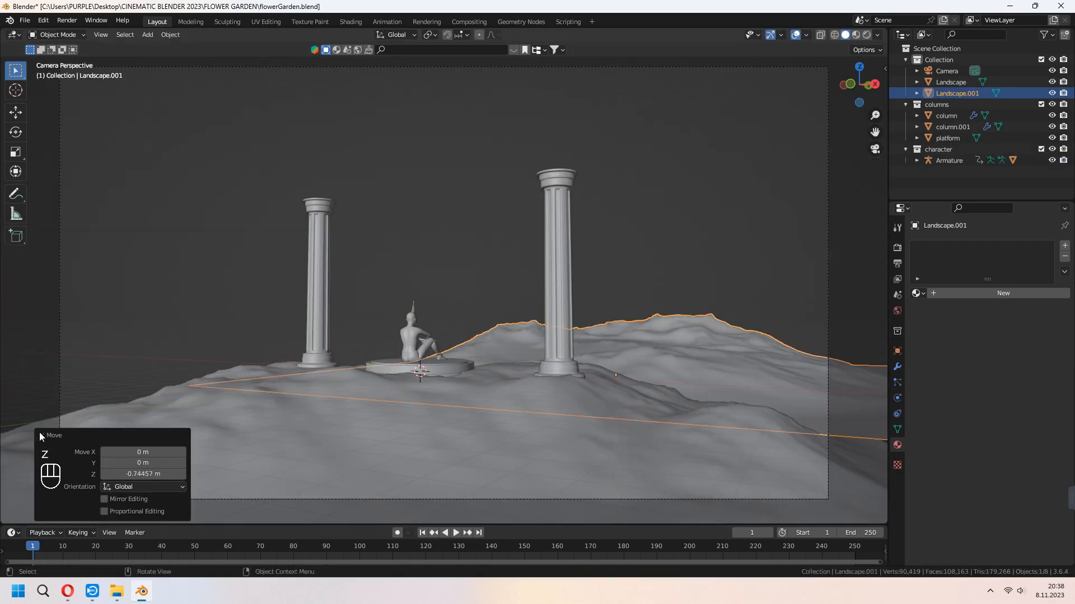
# Duplicate the background landscape along X to the opposite side of the columns and rotate the copy about Z.
pyautogui.click(42, 436)
pyautogui.hotkey('shift', 'd')
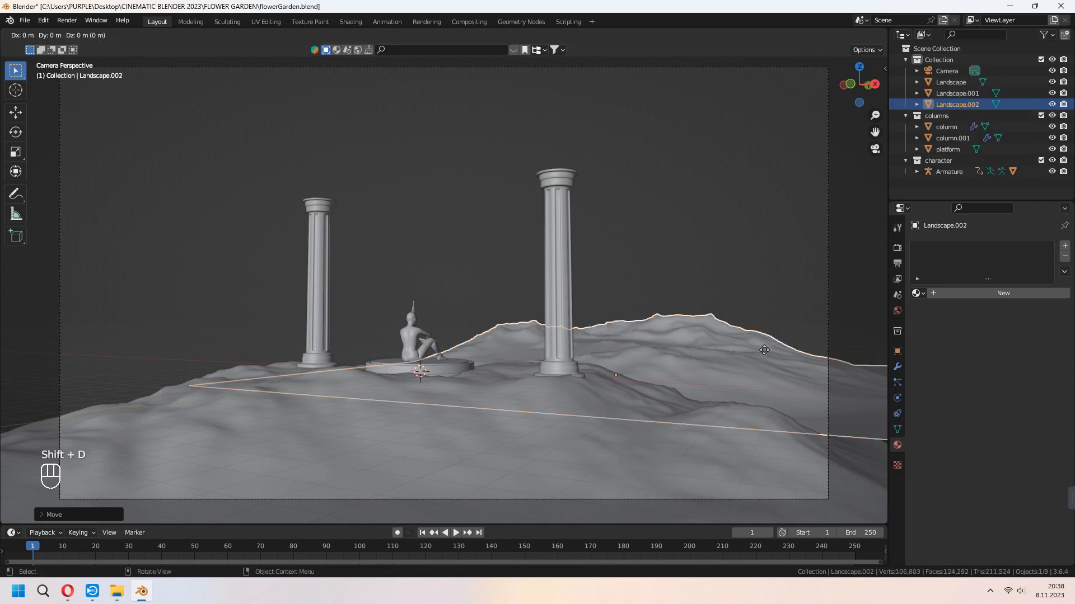
pyautogui.press('x')
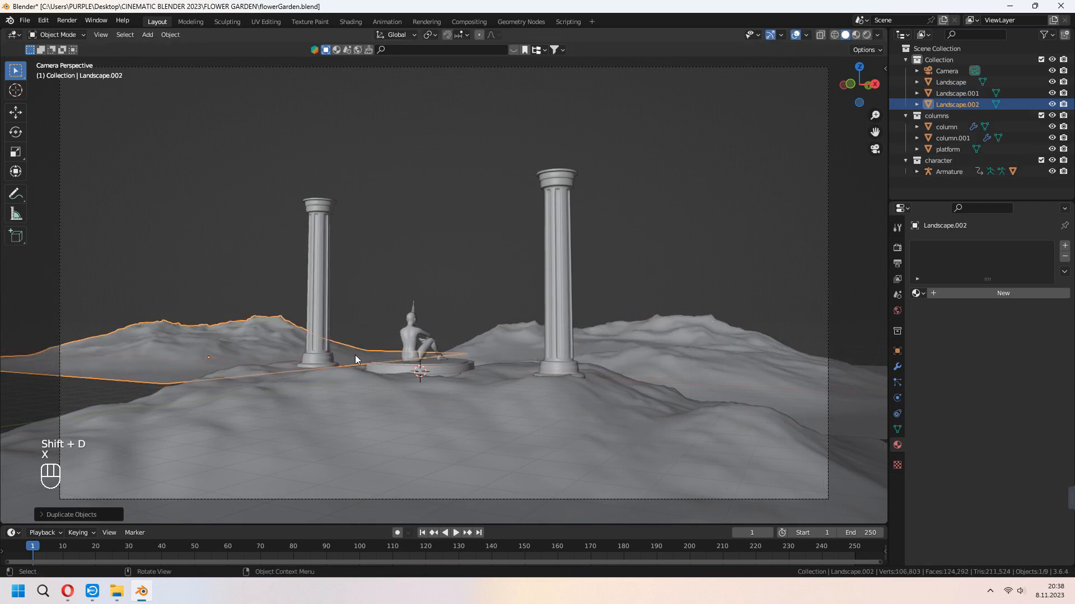
pyautogui.press('r')
pyautogui.press('z')
pyautogui.click(542, 234)
# Lower the duplicated background landscape along Z and adjust its scale.
pyautogui.press('g')
pyautogui.press('z')
pyautogui.press('s')
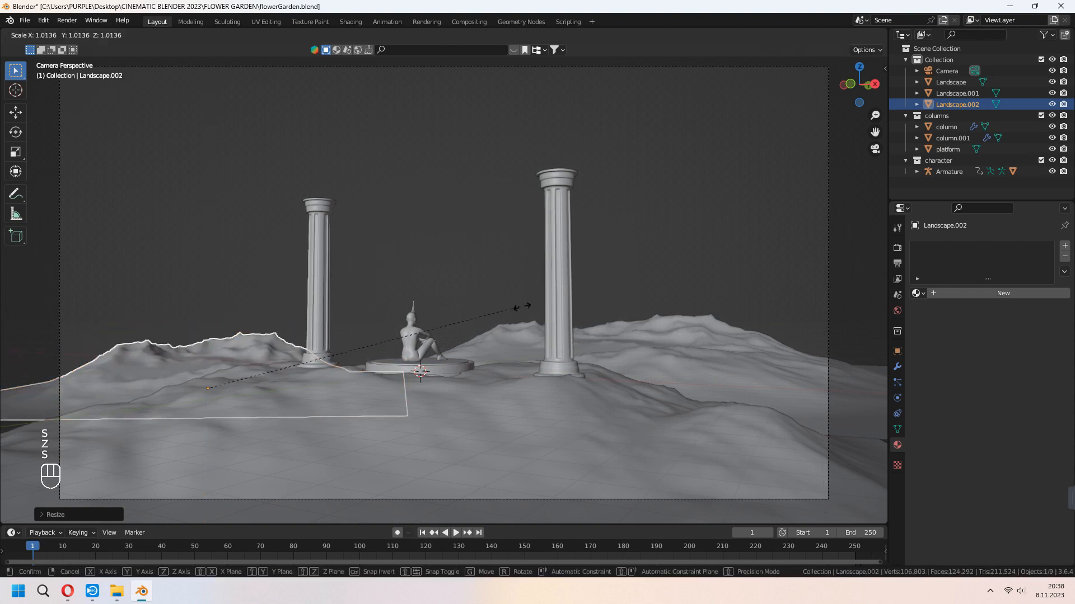
pyautogui.click(719, 339)
# Save the file and reframe the camera closer to the scene and lower, using walk navigation.
pyautogui.hotkey('alt', 'a')
pyautogui.hotkey('ctrl', 's')
pyautogui.hotkey('shift', '`')
pyautogui.press('q')
pyautogui.press('w')
pyautogui.press('w')
pyautogui.press('q')
pyautogui.press('q')
pyautogui.press('q')
pyautogui.press('q')
pyautogui.press('s')
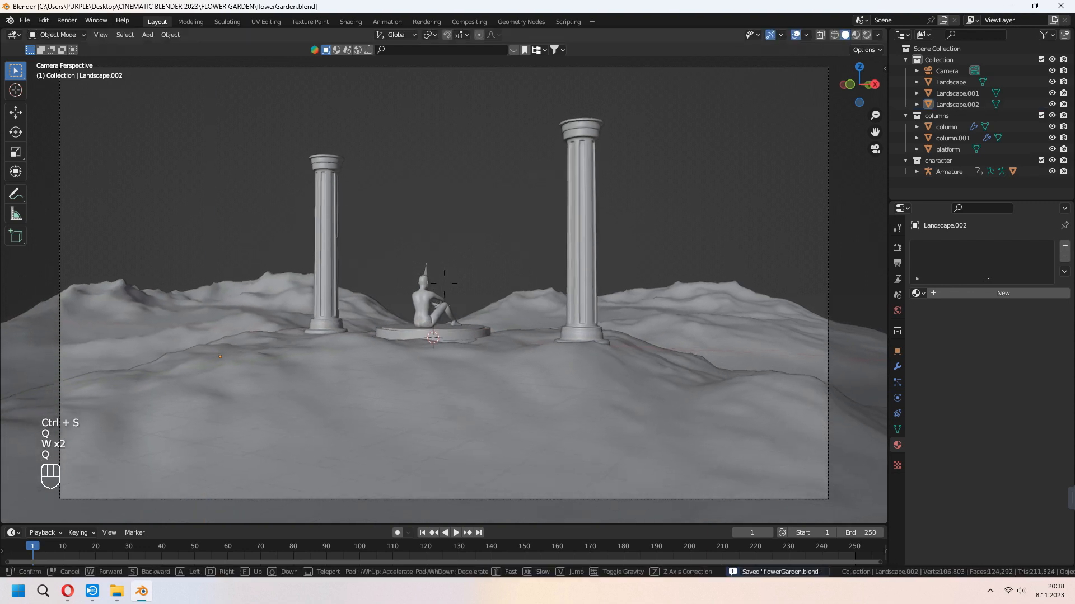
pyautogui.click(643, 311)
# Move the column nearer the camera along Y, farther back behind the platform.
pyautogui.click(597, 314)
pyautogui.moveTo(597, 314); pyautogui.dragTo(583, 364, button='middle')
pyautogui.press('g')
pyautogui.press('y')
pyautogui.click(690, 361)
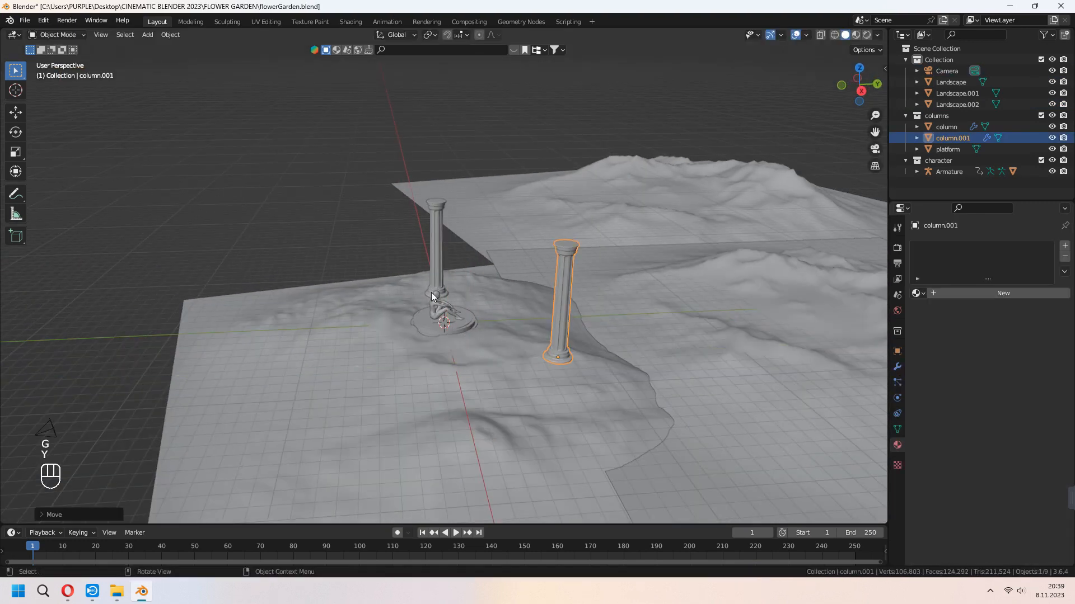
# Move the other column along Y behind the platform, away from the seated figure.
pyautogui.click(436, 250)
pyautogui.press('g')
pyautogui.press('y')
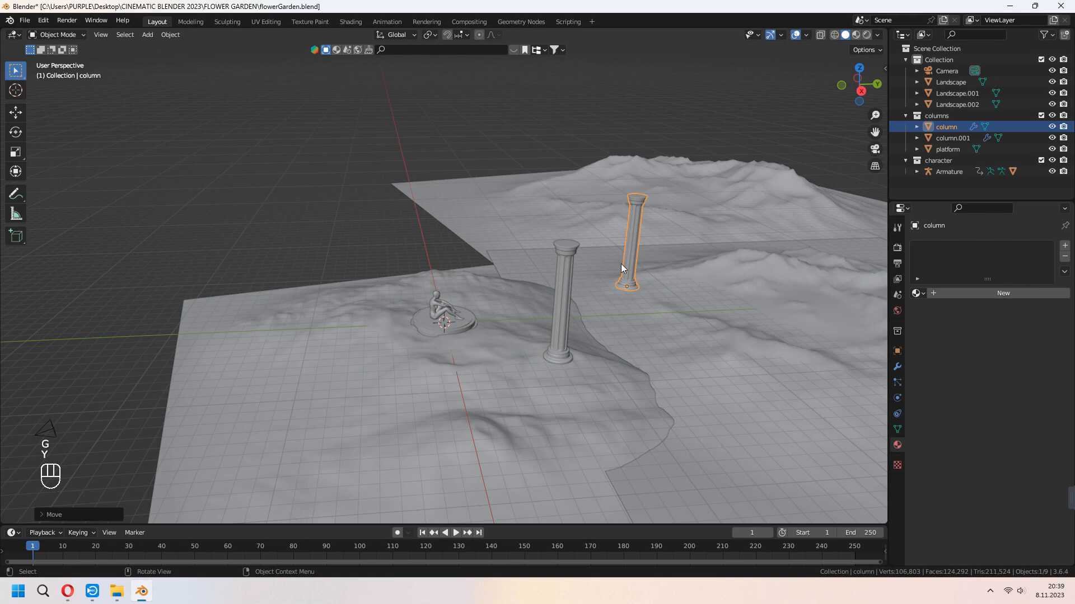
# Rotate the column nearest the camera slightly about the X axis.
pyautogui.click(621, 269)
pyautogui.press('KP_0')
pyautogui.click(633, 276)
pyautogui.press('r')
pyautogui.press('z')
pyautogui.press('x')
pyautogui.click(709, 287)
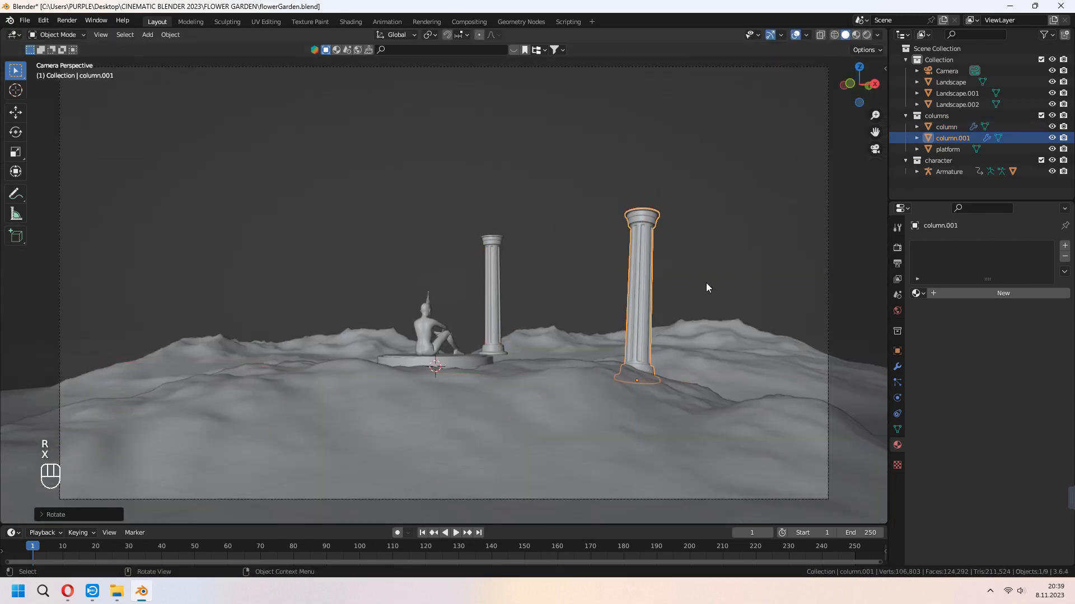
# Tilt the column behind the seated figure about Y and lower it along Z so its base sinks into the terrain.
pyautogui.click(489, 264)
pyautogui.press('r')
pyautogui.press('y')
pyautogui.click(600, 258)
pyautogui.press('g')
pyautogui.press('z')
pyautogui.click(600, 268)
pyautogui.moveTo(599, 269); pyautogui.dragTo(559, 338, button='middle')
pyautogui.press('g')
pyautogui.press('z')
pyautogui.click(658, 299)
pyautogui.press('KP_0')
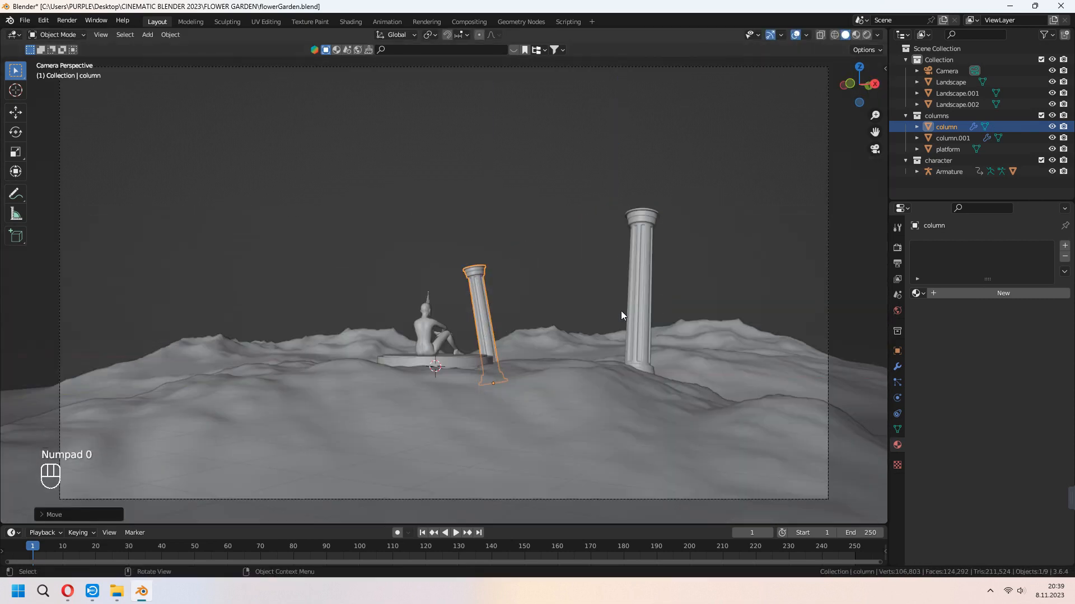
# Move the tilted column along X to the opposite side of the seated figure.
pyautogui.press('g')
pyautogui.press('x')
pyautogui.click(497, 319)
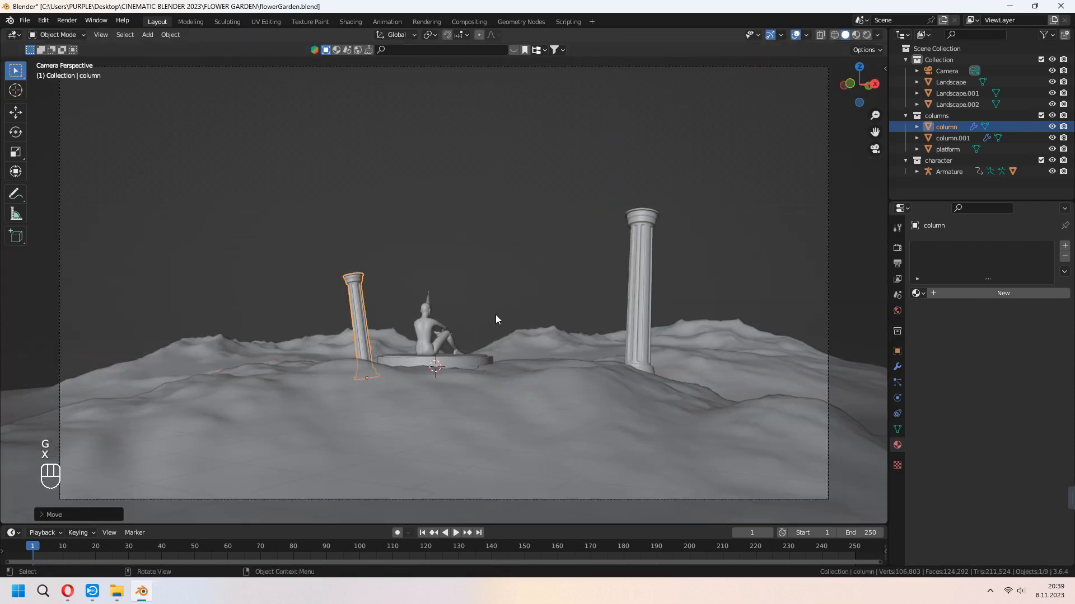
# Duplicate the tilted column farther back on the terrain, rotate the copy about Y and lower it along Z.
pyautogui.moveTo(497, 319); pyautogui.dragTo(538, 358, button='middle')
pyautogui.press('KP_7')
pyautogui.hotkey('shift', 'd')
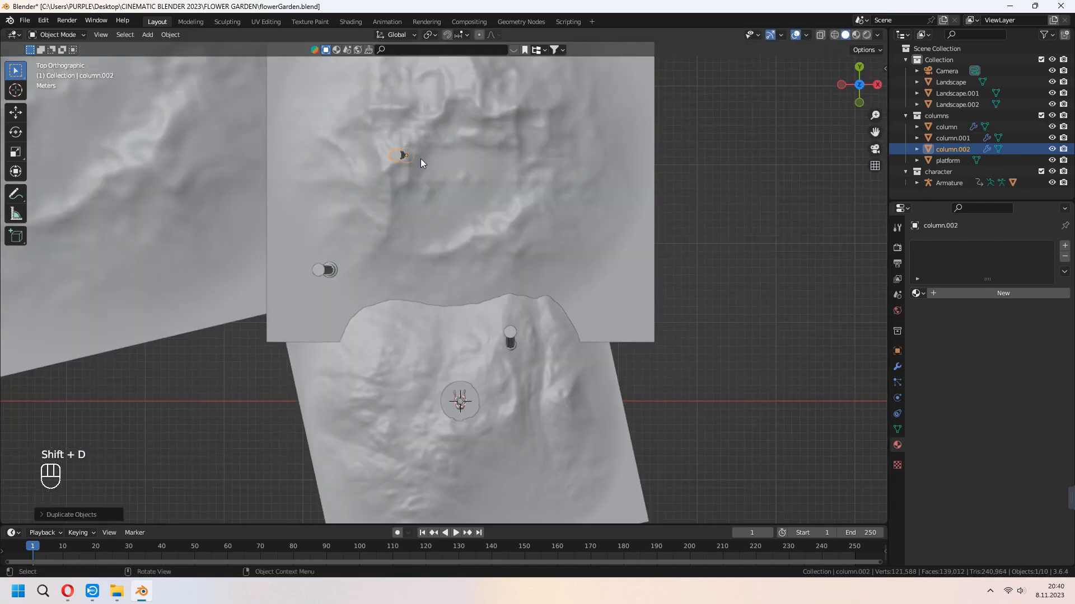
pyautogui.press('KP_0')
pyautogui.press('z')
pyautogui.press('r')
pyautogui.press('y')
pyautogui.click(636, 265)
pyautogui.press('g')
pyautogui.press('z')
pyautogui.click(636, 279)
# Tilt the large nearby column about X and duplicate it along X to the opposite side of the seated figure.
pyautogui.click(644, 275)
pyautogui.press('r')
pyautogui.press('x')
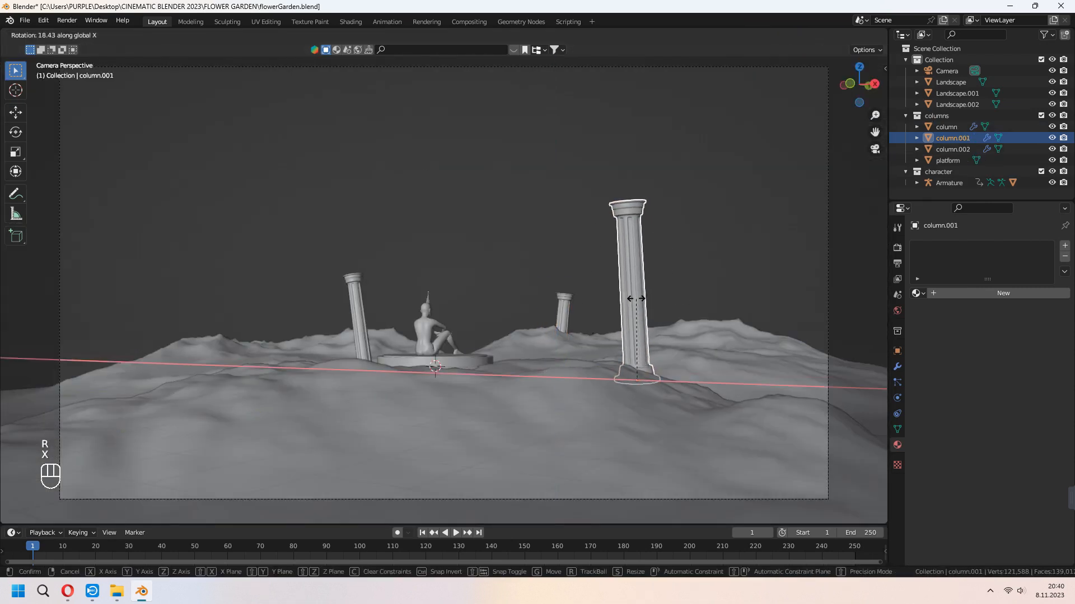
pyautogui.click(638, 297)
pyautogui.hotkey('shift', 'd')
pyautogui.press('x')
pyautogui.click(336, 297)
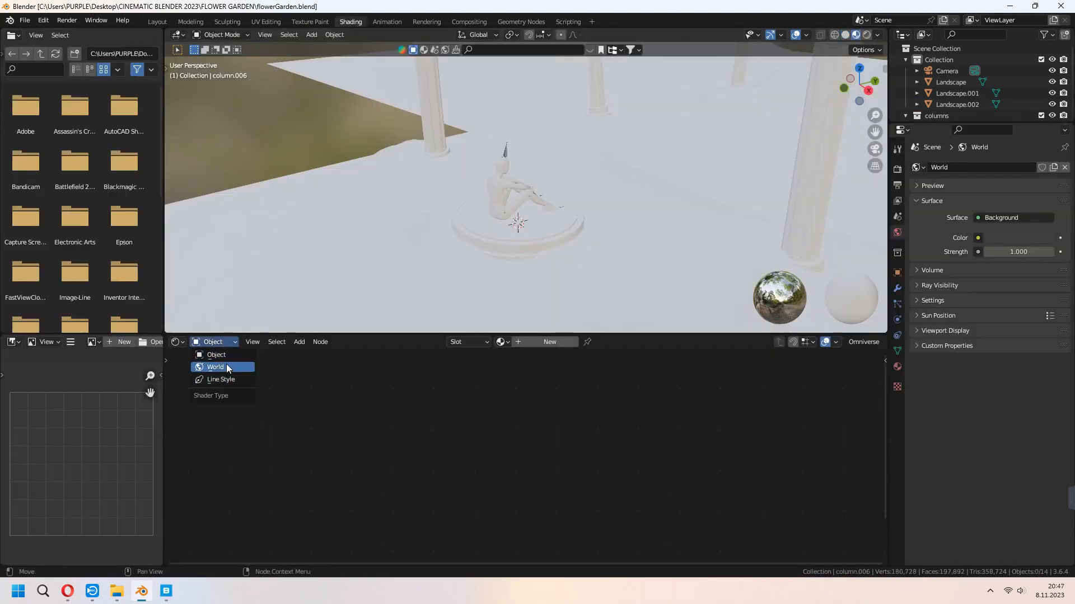
# Switch the shader editor to the World shader and add a Sky Texture node before the Background node.
pyautogui.click(226, 367)
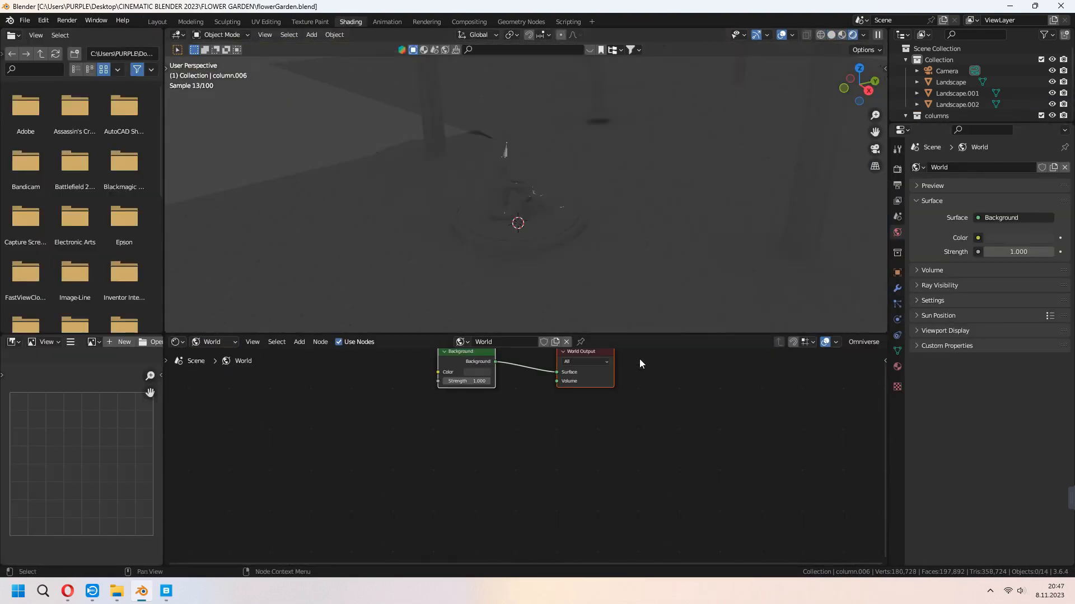
pyautogui.scroll(4, 673, 404)
pyautogui.moveTo(673, 404); pyautogui.dragTo(702, 514, button='middle')
pyautogui.hotkey('shift', 'a')
pyautogui.write('sky')
pyautogui.press('Return')
pyautogui.click(269, 409)
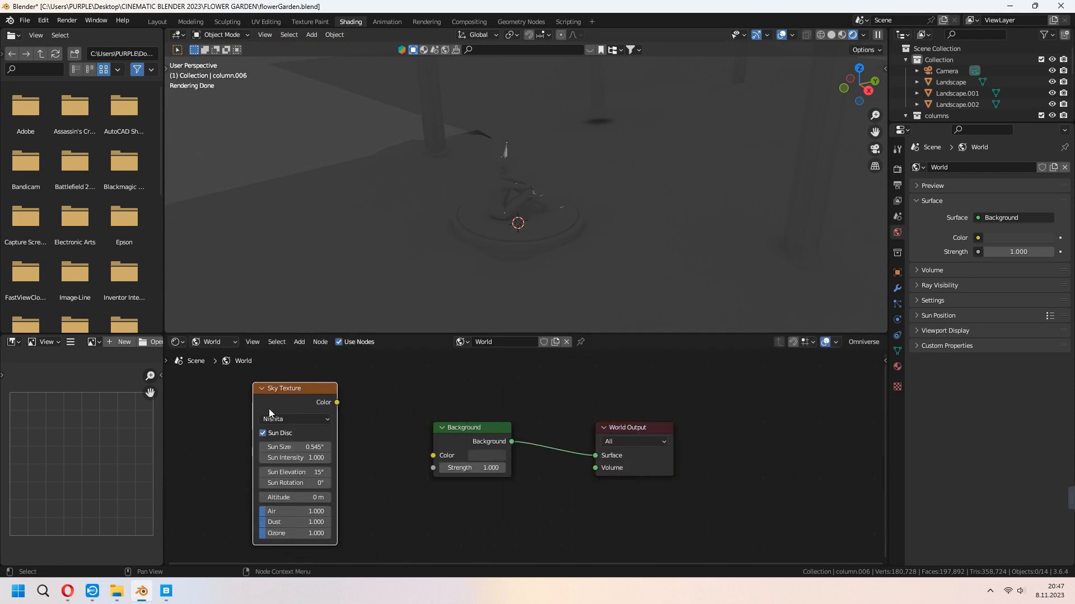
# Connect the Sky Texture's Color output to the Background node's Color input.
pyautogui.scroll(-1, 531, 393)
pyautogui.moveTo(564, 465); pyautogui.dragTo(611, 464, button='middle')
pyautogui.moveTo(412, 408); pyautogui.dragTo(493, 453)
pyautogui.moveTo(592, 243); pyautogui.dragTo(522, 324, button='middle')
# Set the sky's sun rotation to 50.8°, sun elevation to 1.4° and sun intensity to 0.300.
pyautogui.moveTo(375, 467); pyautogui.dragTo(395, 477)
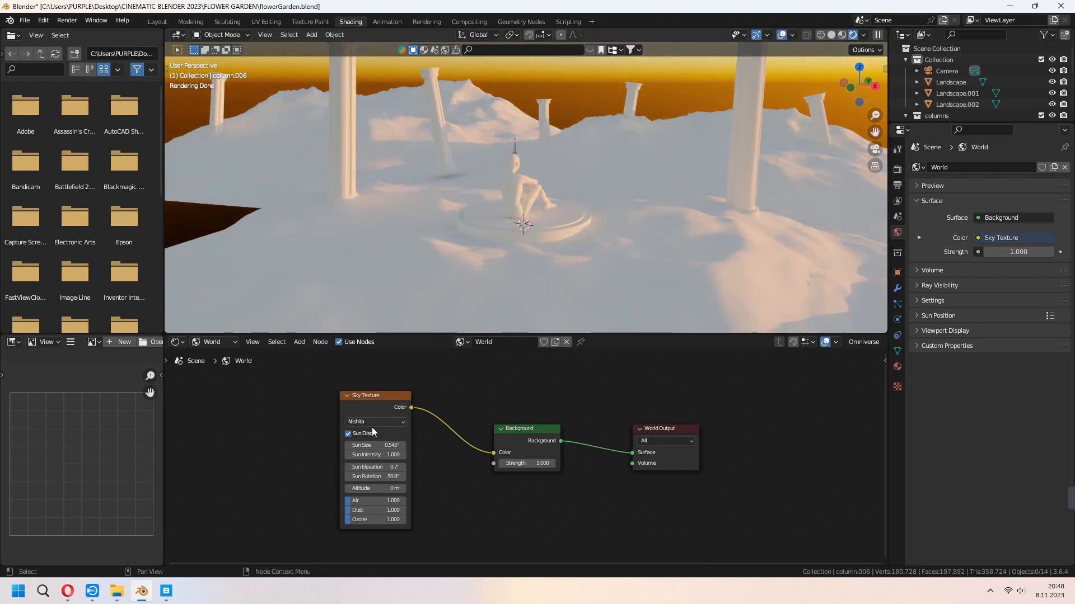
pyautogui.click(347, 469)
pyautogui.moveTo(394, 456)
pyautogui.mouseDown()
pyautogui.moveTo(371, 456)
pyautogui.moveTo(390, 456)
pyautogui.moveTo(390, 468)
pyautogui.moveTo(378, 456)
pyautogui.mouseUp()
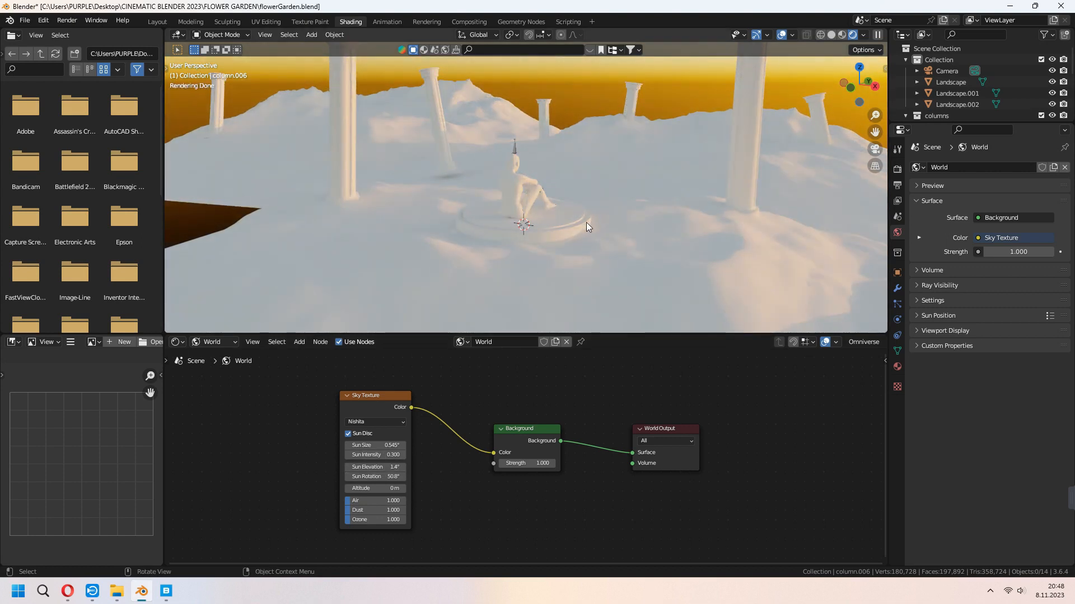
# Reduce the sky's sun size to 0.5° and raise its ozone to 1.538.
pyautogui.press('KP_0')
pyautogui.press('KP_0')
pyautogui.scroll(2, 593, 208)
pyautogui.moveTo(642, 167); pyautogui.dragTo(482, 332, button='middle')
pyautogui.click(347, 445)
pyautogui.click(404, 445)
pyautogui.click(404, 445)
pyautogui.click(404, 445)
pyautogui.click(404, 445)
pyautogui.moveTo(374, 501)
pyautogui.mouseDown()
pyautogui.moveTo(353, 506)
pyautogui.moveTo(370, 519)
pyautogui.mouseUp()
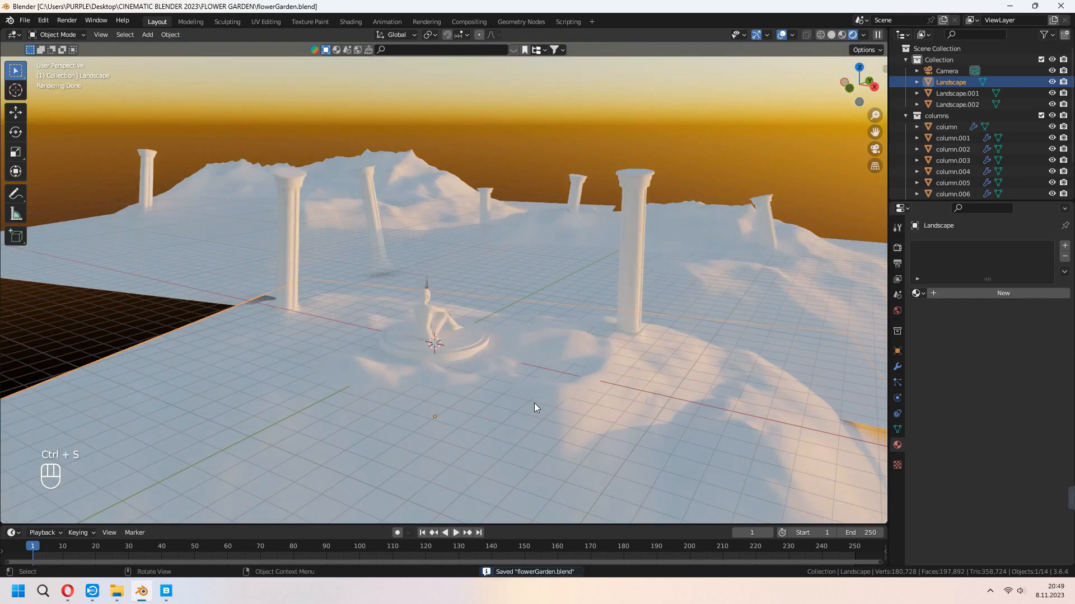
# Create a material named ground for the foreground landscape and show its nodes in the Shading workspace.
pyautogui.click(967, 293)
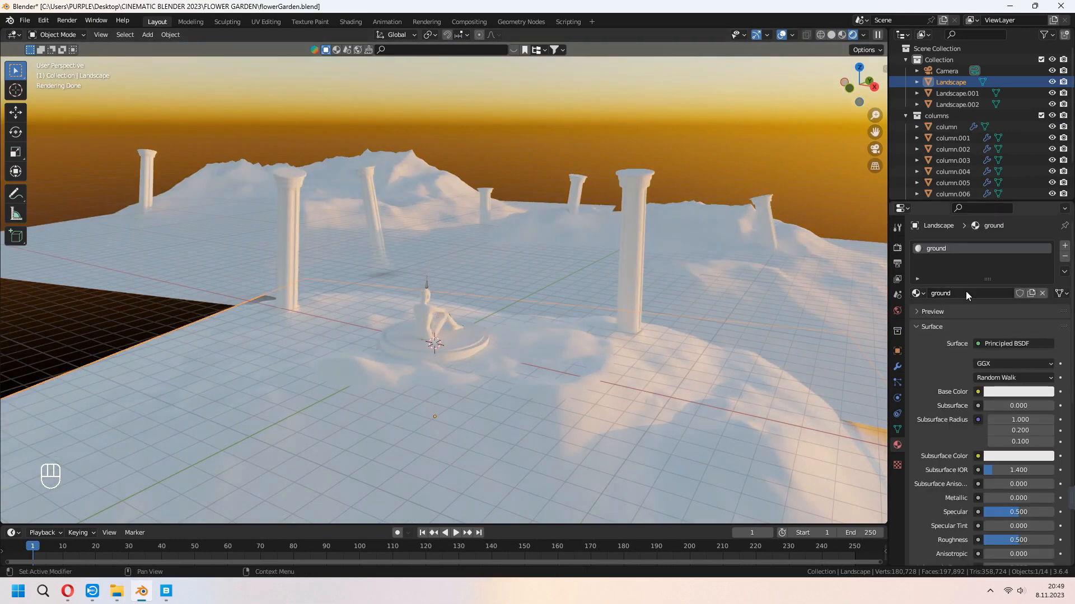
pyautogui.click(356, 22)
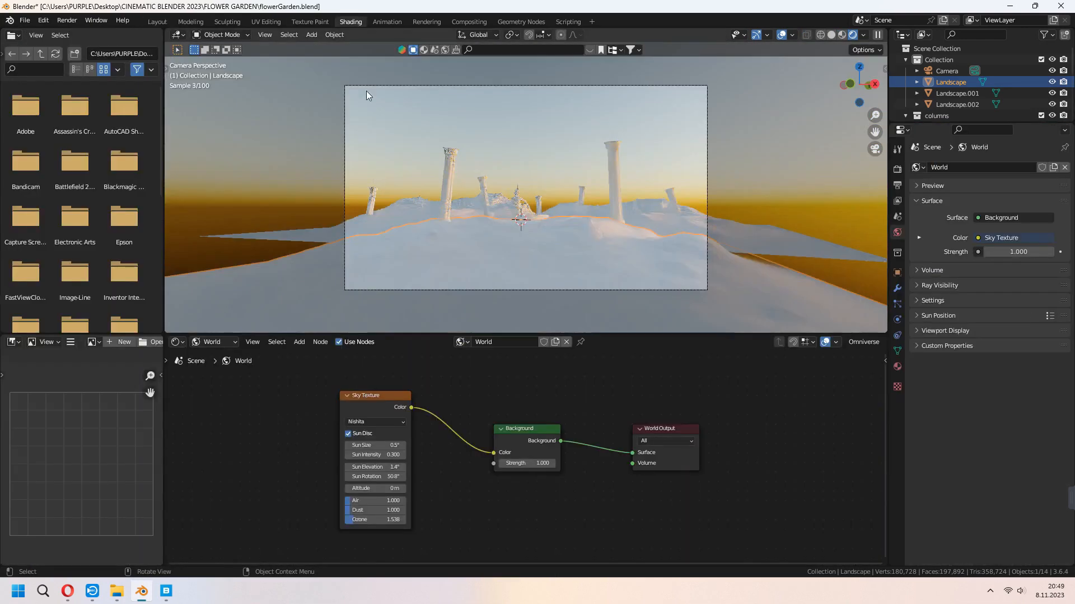
pyautogui.click(220, 343)
pyautogui.click(220, 356)
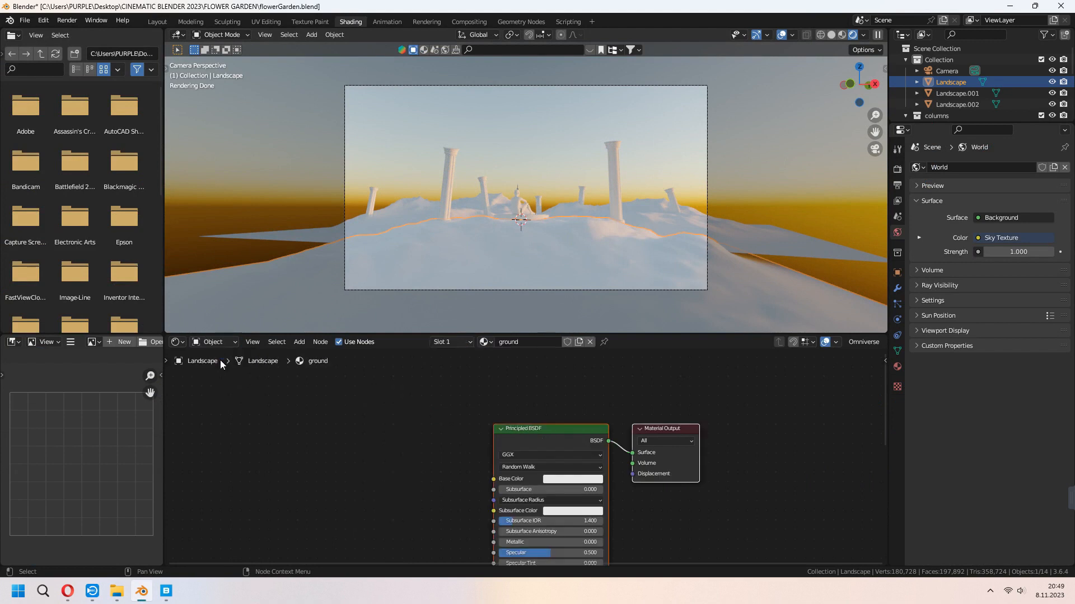
# Switch the viewport above the shader nodes to Material Preview shading.
pyautogui.moveTo(554, 214); pyautogui.dragTo(540, 241, button='middle')
pyautogui.scroll(2, 537, 241)
pyautogui.scroll(-8, 536, 244)
pyautogui.scroll(4, 536, 244)
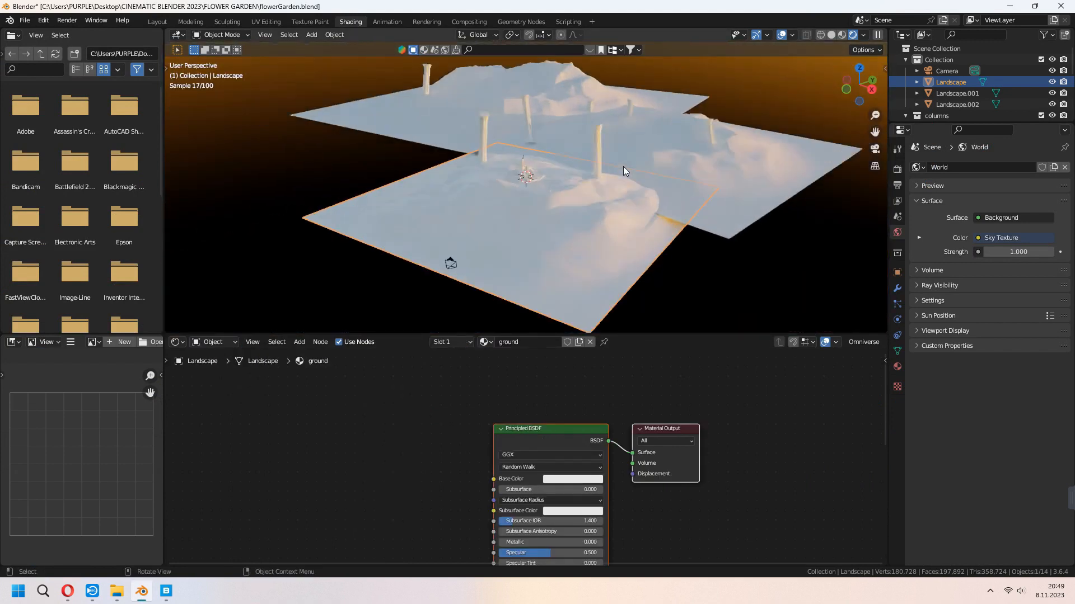
pyautogui.keyDown('shift'); pyautogui.moveTo(623, 166); pyautogui.dragTo(603, 119, button='middle'); pyautogui.keyUp('shift')
pyautogui.click(843, 36)
pyautogui.scroll(1, 700, 179)
# Run Principled Texture Setup on the ground material's Principled BSDF with the four coast_sand_rocks_02_2k texture maps.
pyautogui.hotkey('shift', 'a')
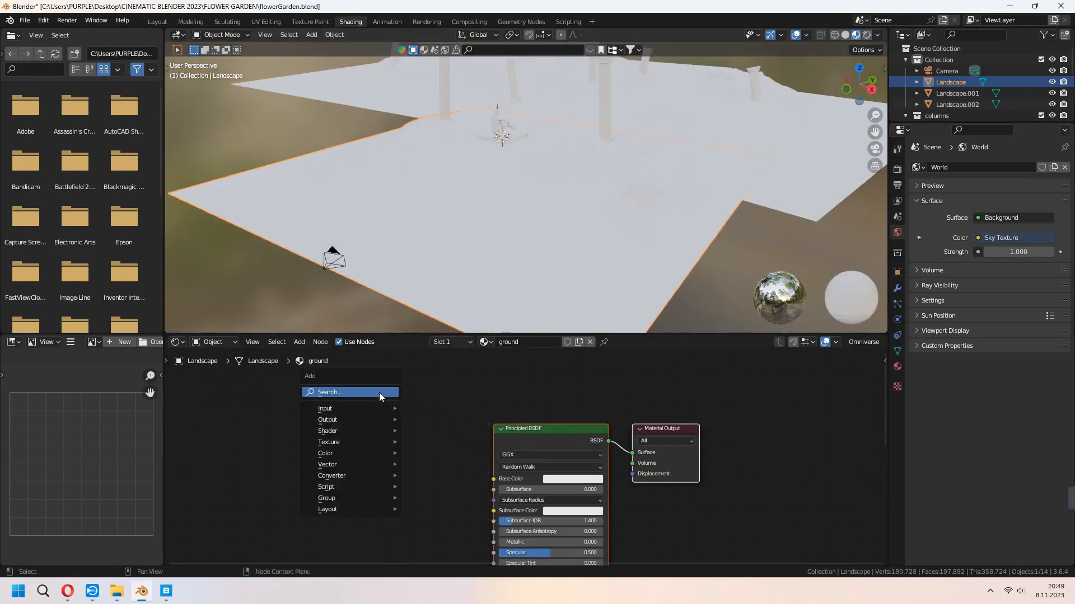
pyautogui.scroll(-2, 532, 445)
pyautogui.click(582, 439)
pyautogui.moveTo(572, 456); pyautogui.dragTo(599, 447, button='middle')
pyautogui.scroll(-1, 599, 448)
pyautogui.hotkey('ctrl', 'shift', 't')
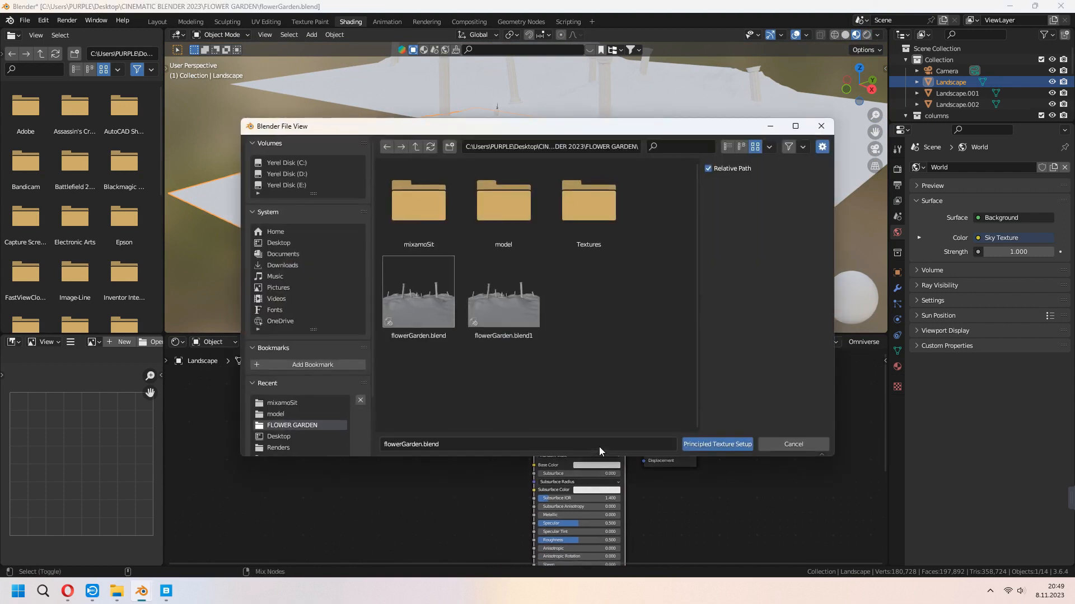
pyautogui.click(580, 206)
pyautogui.doubleClick(411, 208)
pyautogui.moveTo(420, 366); pyautogui.dragTo(649, 160)
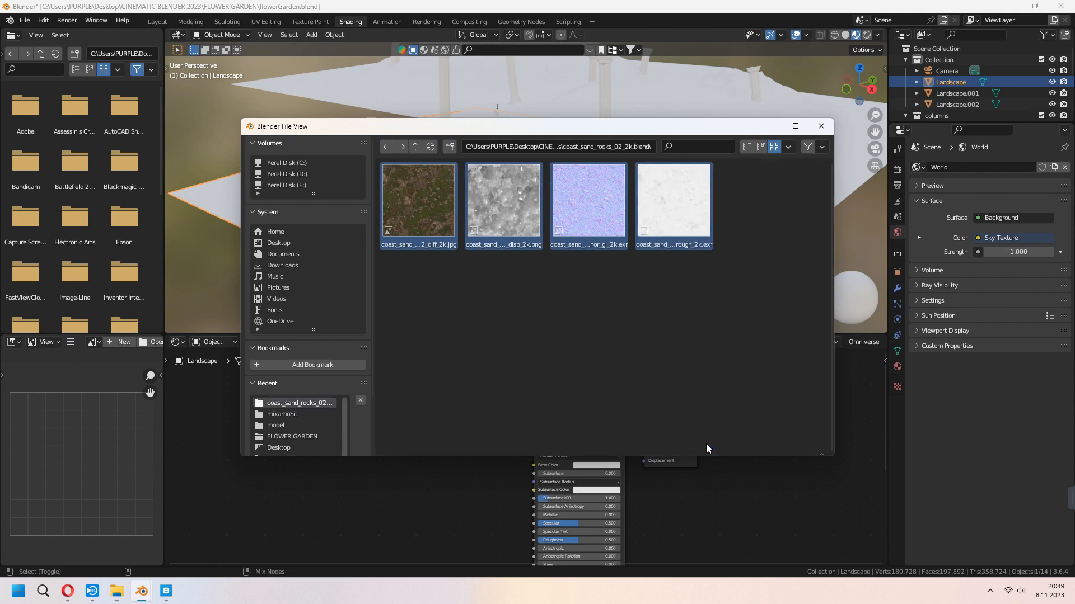
pyautogui.click(706, 444)
# Unwrap the foreground landscape's mesh with Smart UV Project.
pyautogui.moveTo(584, 239); pyautogui.dragTo(563, 204, button='middle')
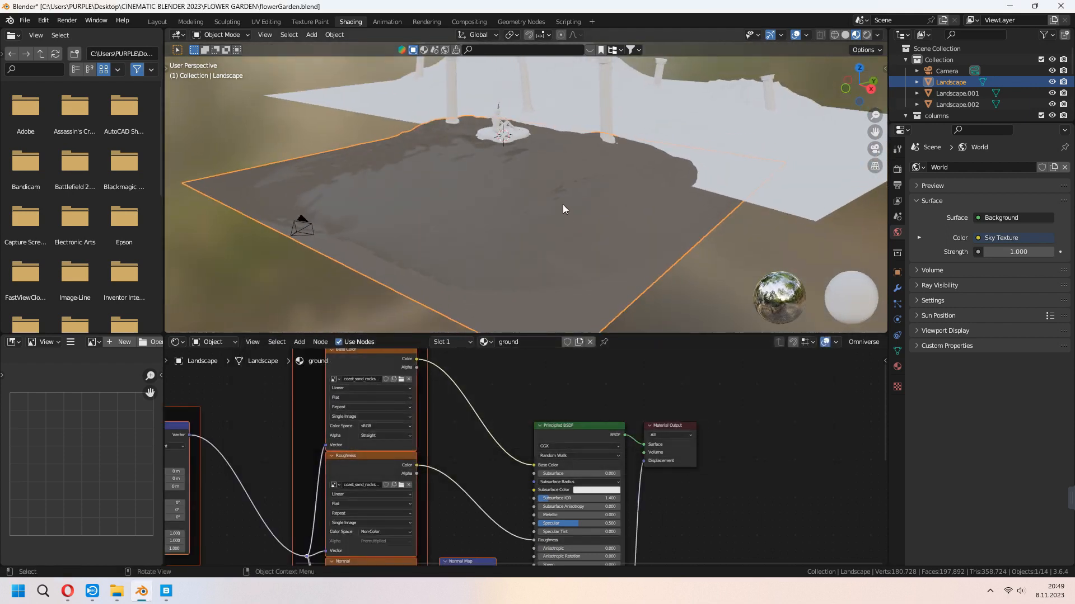
pyautogui.press('Tab')
pyautogui.press('u')
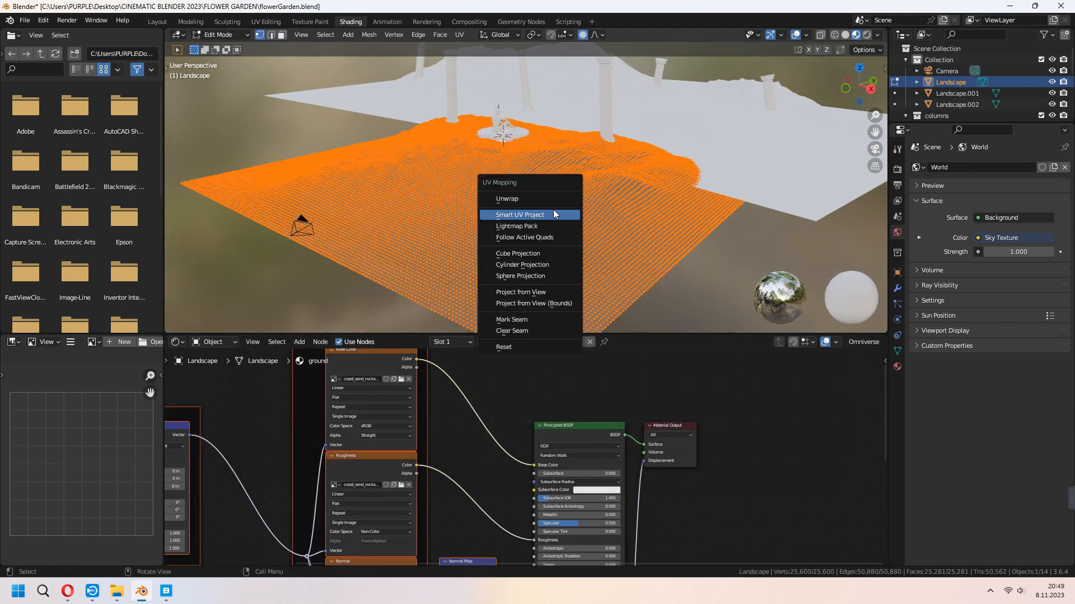
pyautogui.click(515, 215)
pyautogui.click(525, 314)
pyautogui.press('Tab')
pyautogui.scroll(2, 552, 264)
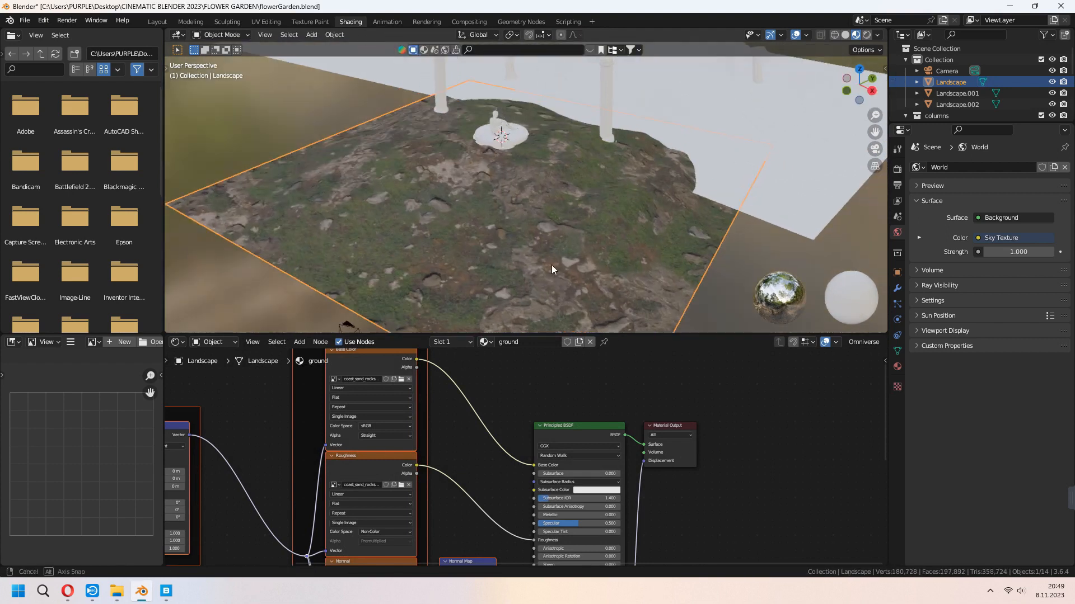
# Assign the existing ground material to Landscape.001.
pyautogui.click(783, 162)
pyautogui.scroll(-1, 783, 162)
pyautogui.keyDown('shift'); pyautogui.moveTo(753, 200); pyautogui.dragTo(736, 225, button='middle'); pyautogui.keyUp('shift')
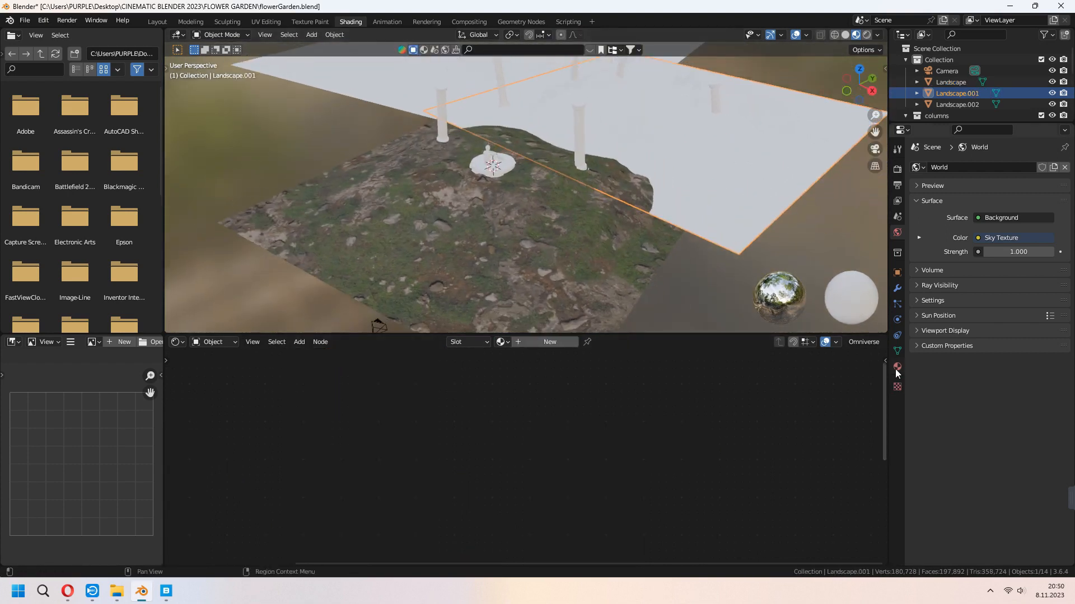
pyautogui.click(897, 367)
pyautogui.click(917, 216)
pyautogui.click(933, 244)
pyautogui.keyDown('shift'); pyautogui.moveTo(742, 175); pyautogui.dragTo(729, 190, button='middle'); pyautogui.keyUp('shift')
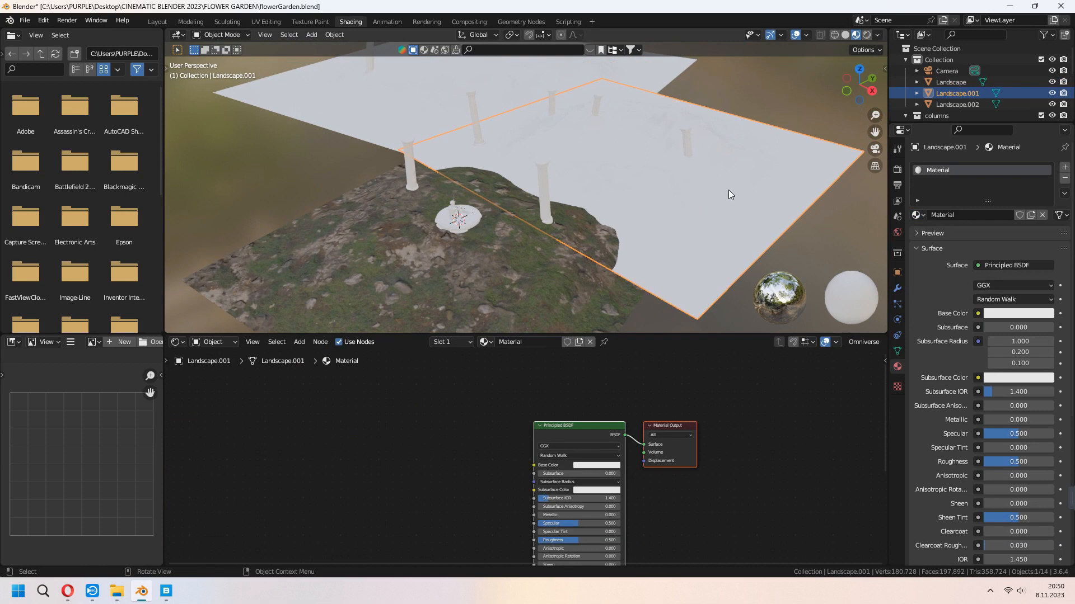
pyautogui.click(912, 217)
pyautogui.click(932, 233)
# Unwrap the Landscape.001 mesh with Smart UV Project.
pyautogui.press('Tab')
pyautogui.press('u')
pyautogui.click(709, 196)
pyautogui.click(683, 294)
pyautogui.press('Tab')
# Assign the ground material to Landscape.002 and unwrap its mesh with Smart UV Project.
pyautogui.click(403, 96)
pyautogui.click(917, 215)
pyautogui.click(932, 228)
pyautogui.press('Tab')
pyautogui.press('u')
pyautogui.click(496, 113)
pyautogui.click(496, 215)
pyautogui.press('Tab')
# In rendered view, insert a Brightness/Contrast node between the ground's base color texture and Principled BSDF, with brightness 0.1.
pyautogui.click(866, 35)
pyautogui.moveTo(658, 171); pyautogui.dragTo(644, 126, button='middle')
pyautogui.scroll(3, 587, 185)
pyautogui.click(532, 379)
pyautogui.hotkey('shift', 'a')
pyautogui.click(531, 378)
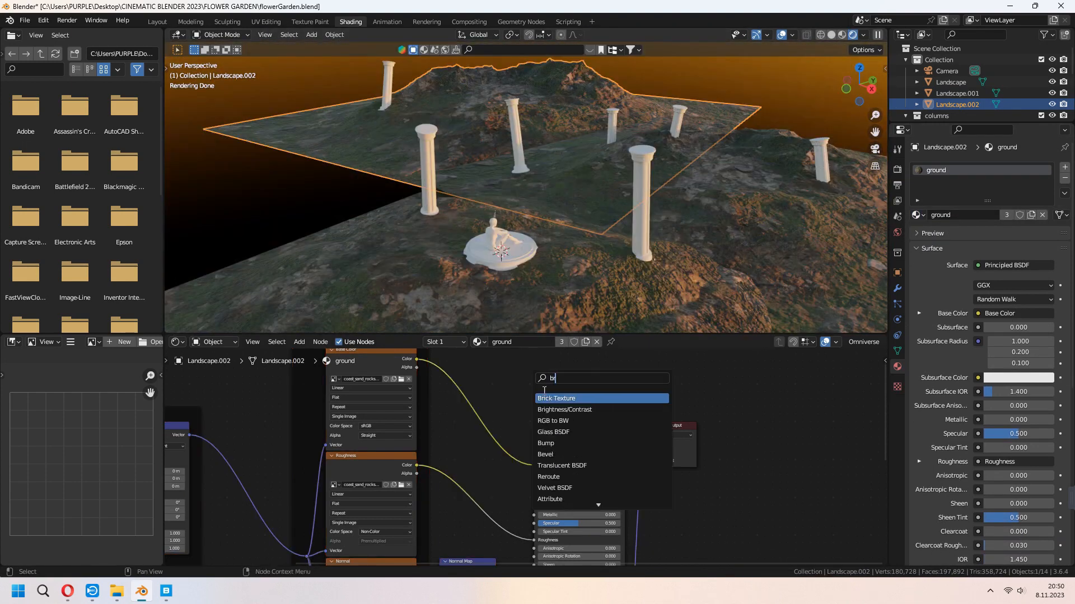
pyautogui.click(564, 409)
pyautogui.click(487, 402)
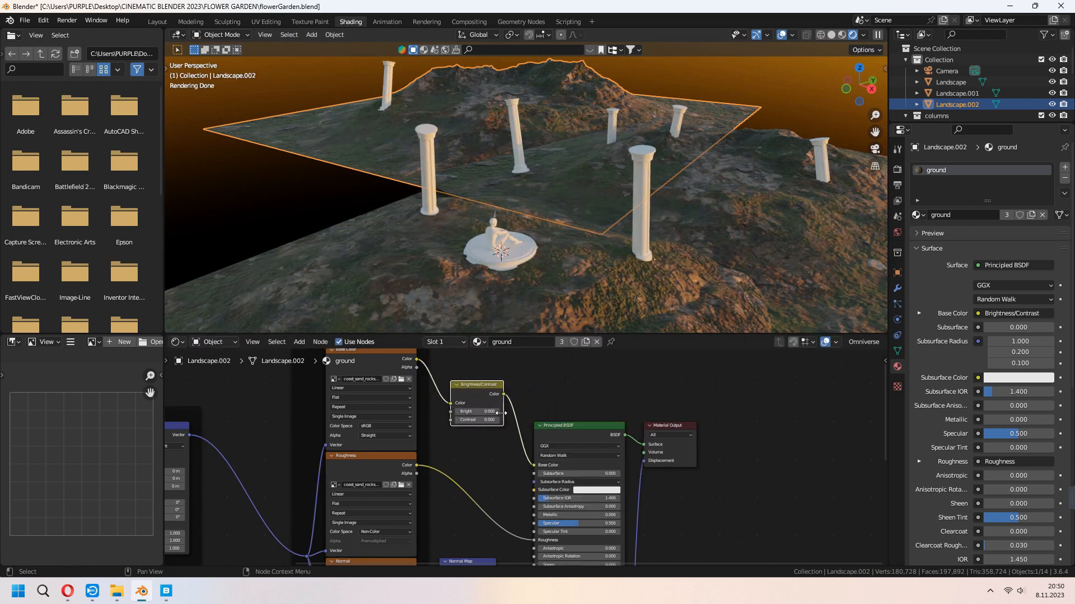
pyautogui.click(498, 412)
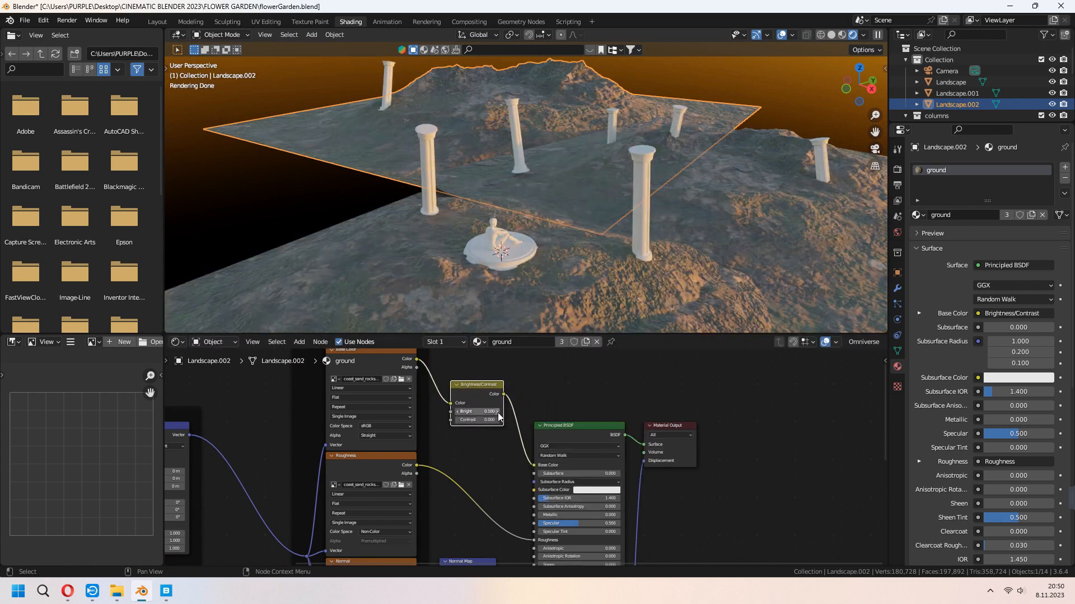
pyautogui.click(458, 413)
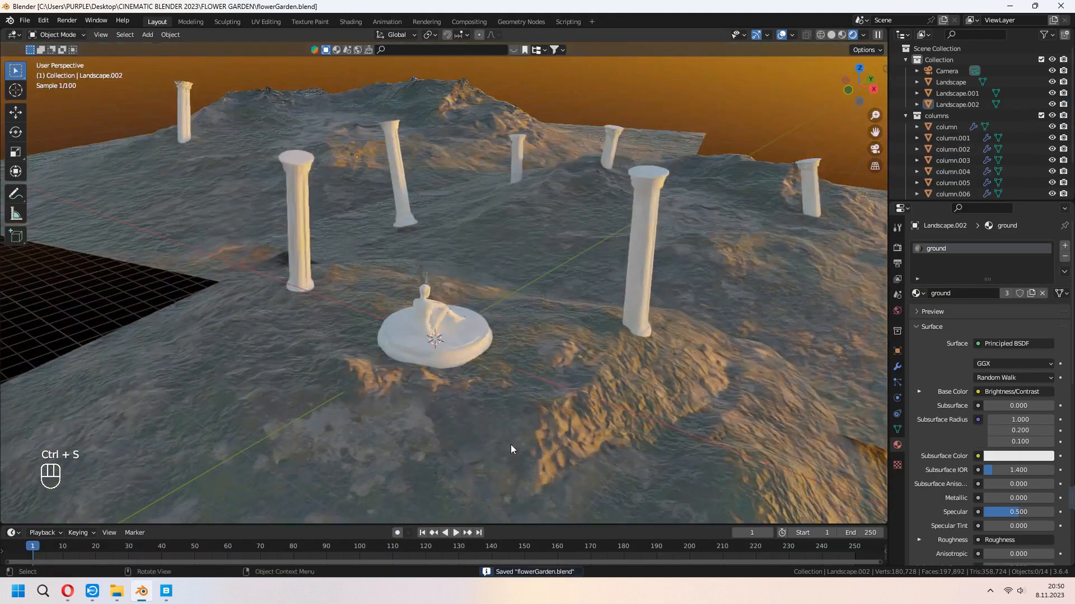
# Switch the Layout viewport to Material Preview shading.
pyautogui.keyDown('shift'); pyautogui.moveTo(510, 444); pyautogui.dragTo(533, 402, button='middle'); pyautogui.keyUp('shift')
pyautogui.click(840, 35)
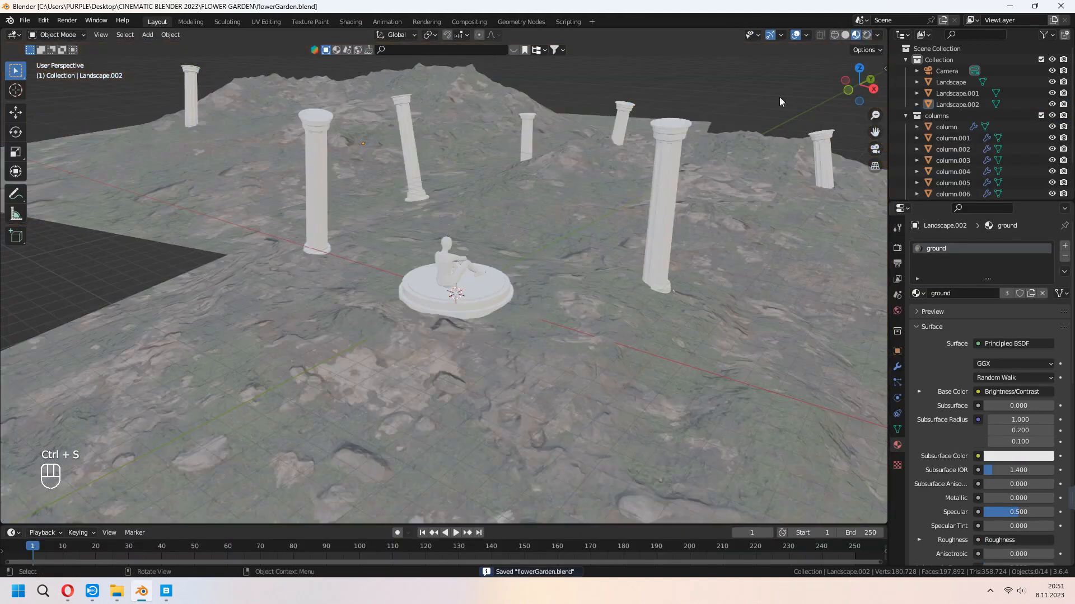
pyautogui.scroll(-2, 559, 302)
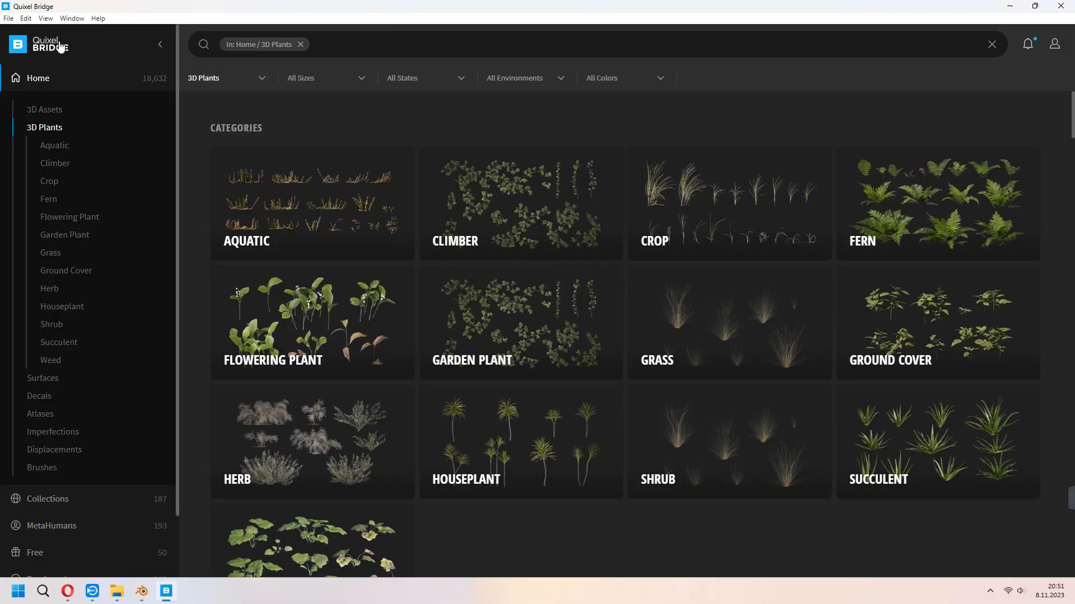
# In Quixel Bridge, browse the Grass category of 3D Plants and export the green Wild Grass asset at 2K resolution to Blender.
pyautogui.click(44, 79)
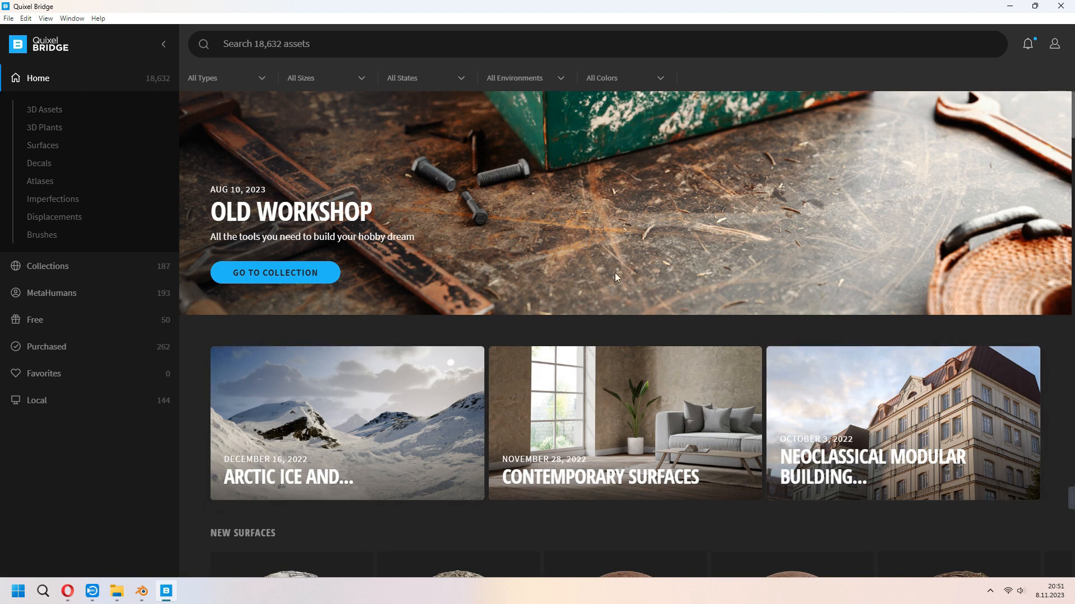
pyautogui.click(60, 129)
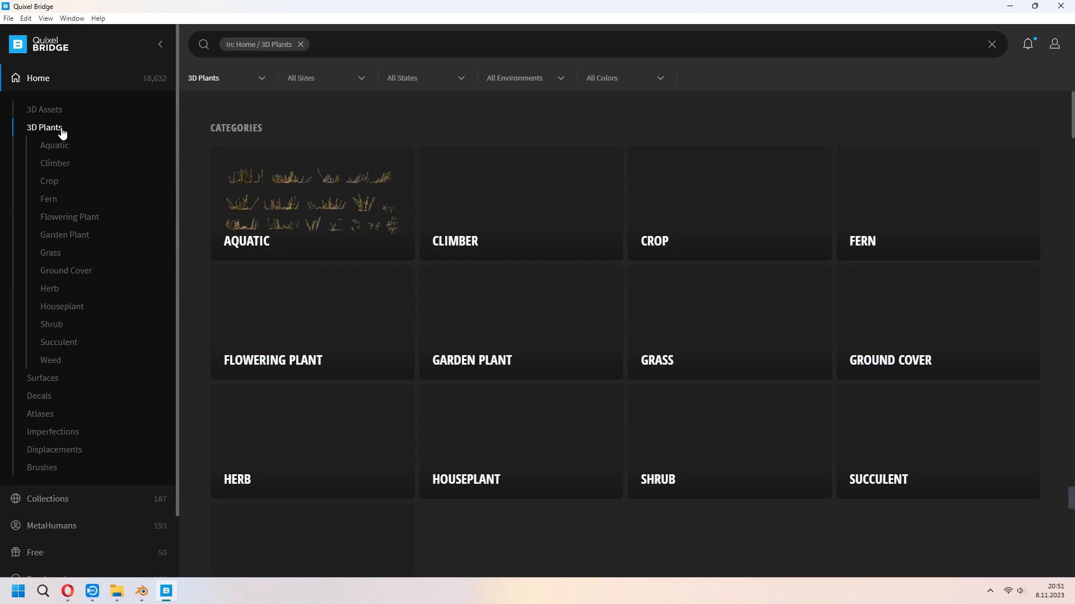
pyautogui.click(733, 331)
pyautogui.scroll(-8, 573, 351)
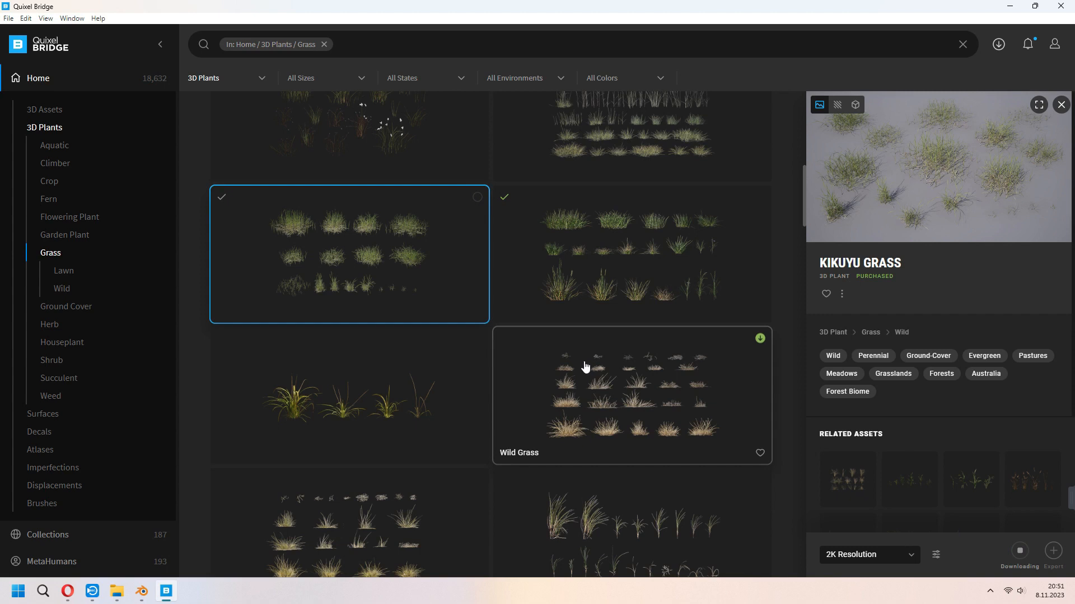
pyautogui.click(580, 247)
pyautogui.click(1053, 551)
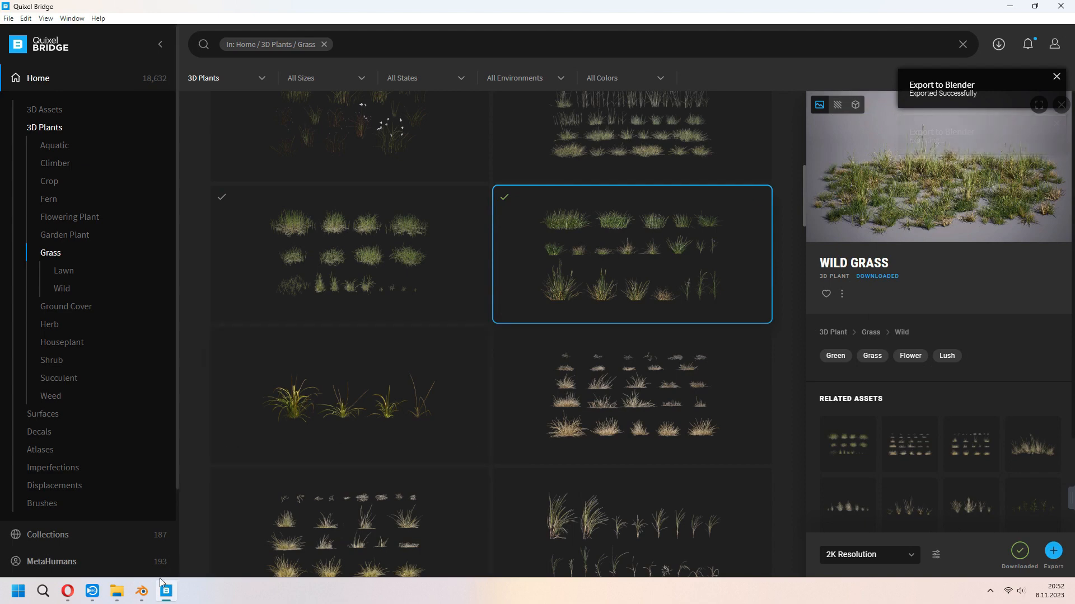
# Switch to Blender and move the imported Wild Grass parent object into a new collection named grass.
pyautogui.click(147, 590)
pyautogui.press('KP_Decimal')
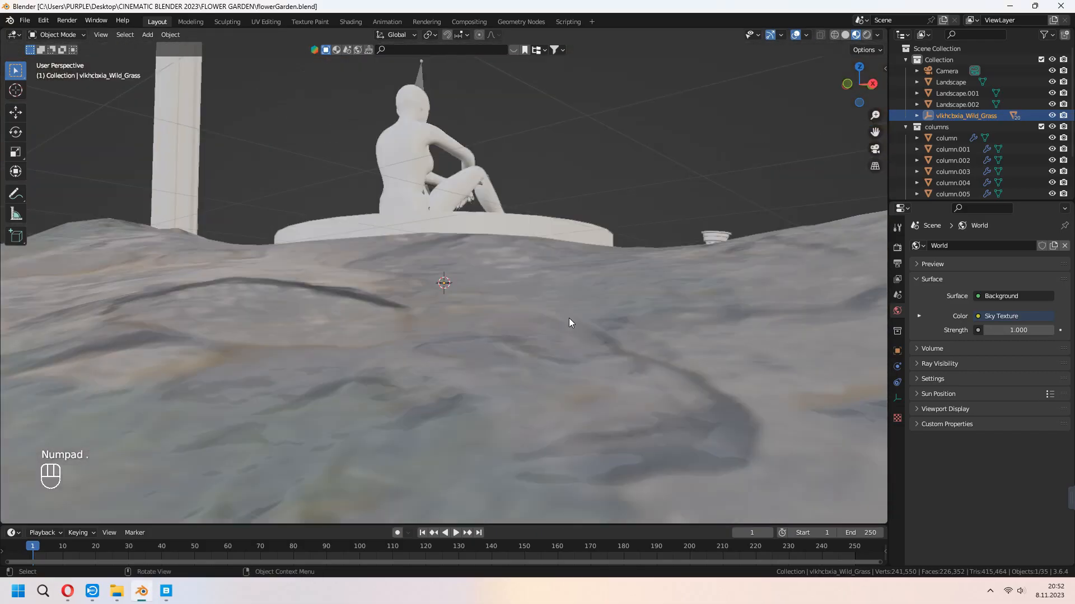
pyautogui.rightClick(934, 140)
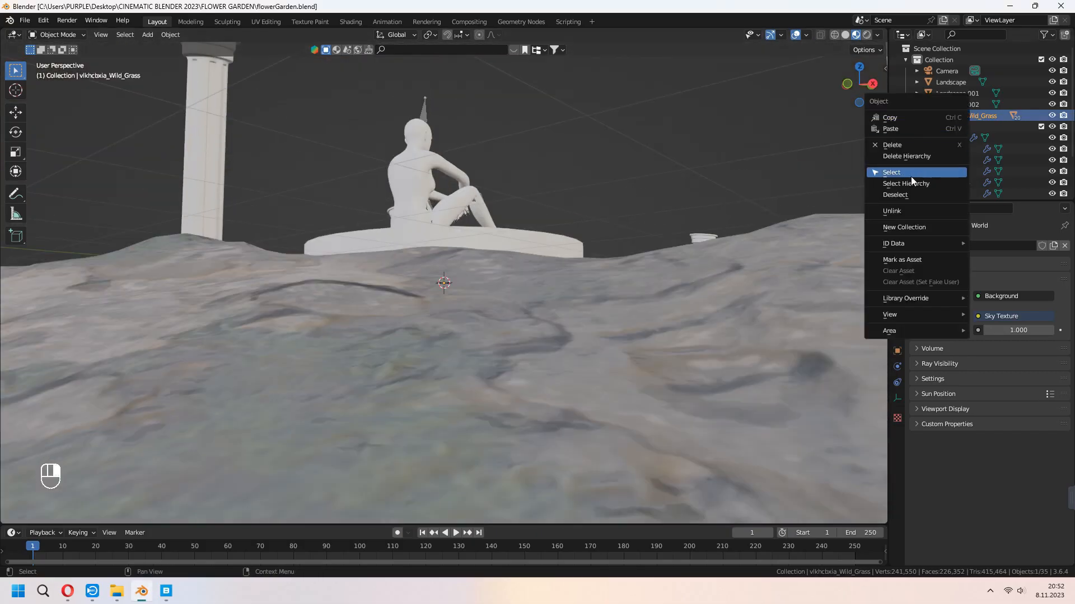
pyautogui.moveTo(616, 313); pyautogui.dragTo(511, 379, button='middle')
pyautogui.press('m')
pyautogui.click(516, 377)
pyautogui.write('grass')
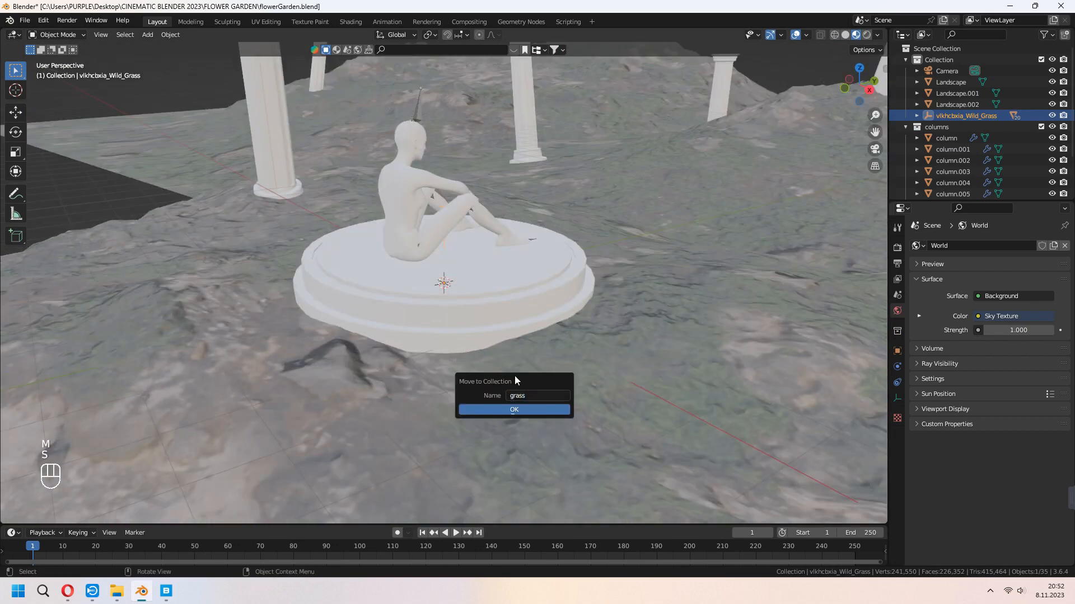
pyautogui.press('Return')
# Move the Wild Grass along the X axis to the empty area beside the terrain.
pyautogui.click(905, 61)
pyautogui.scroll(-2, 930, 129)
pyautogui.scroll(-7, 594, 258)
pyautogui.press('g')
pyautogui.press('x')
pyautogui.click(255, 287)
pyautogui.press('KP_Decimal')
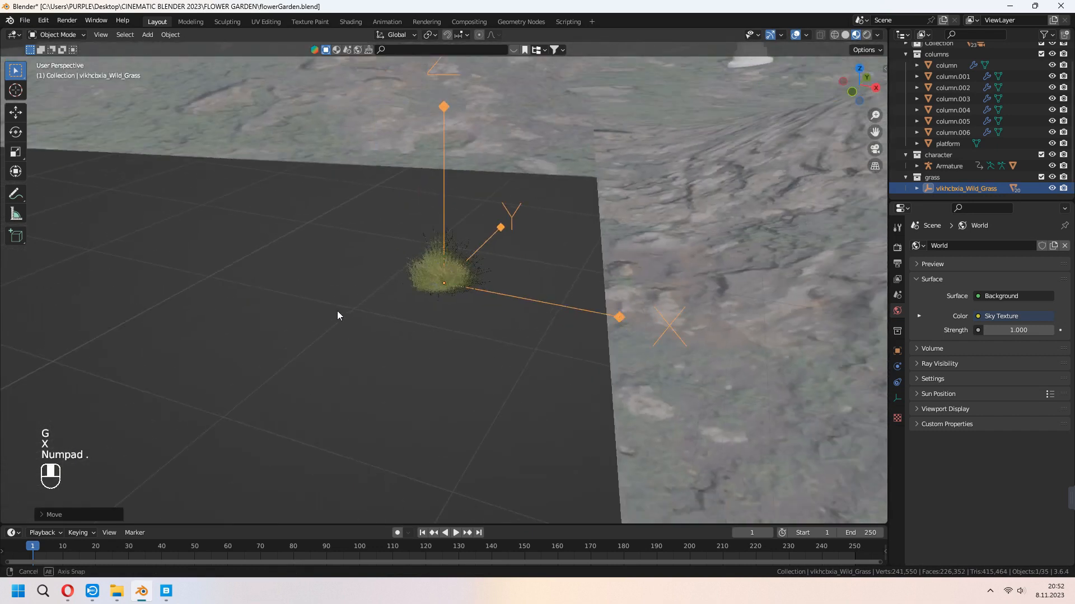
# Clear the grass clumps' parent while keeping their transformation, and delete the leftover parent empty.
pyautogui.moveTo(349, 302); pyautogui.dragTo(448, 411)
pyautogui.hotkey('alt', 'p')
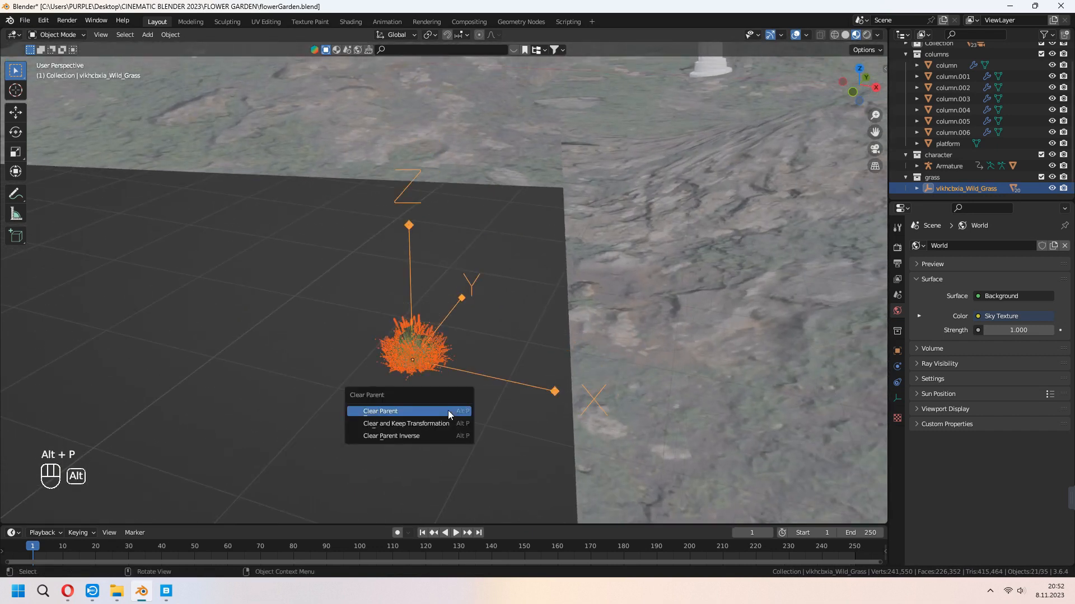
pyautogui.click(442, 422)
pyautogui.moveTo(442, 422); pyautogui.dragTo(666, 376, button='middle')
pyautogui.click(517, 331)
pyautogui.click(404, 288)
pyautogui.press('x')
pyautogui.click(404, 288)
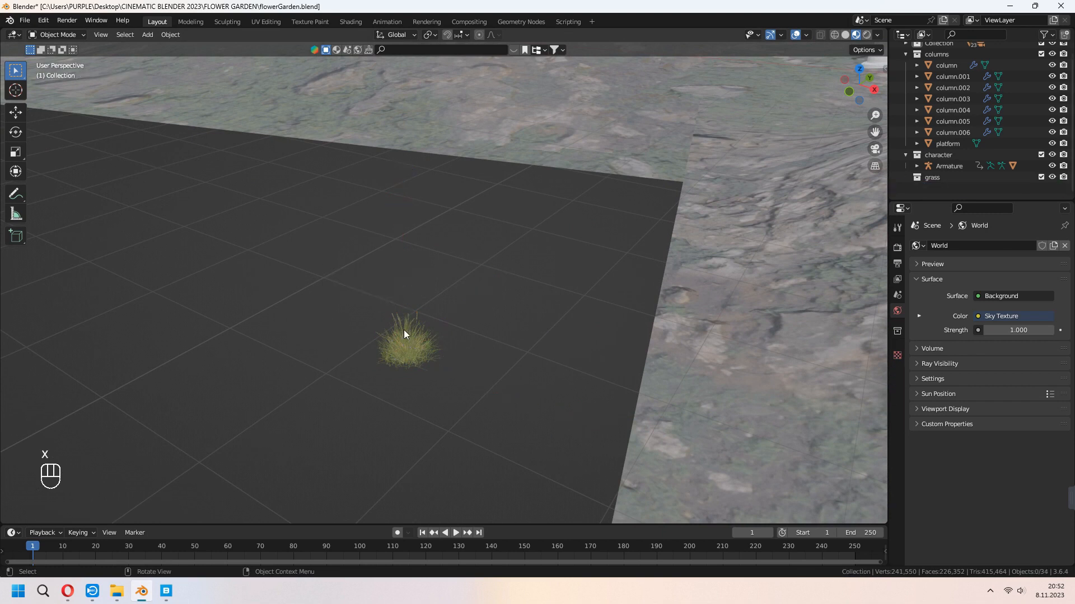
# Move all the unparented grass clumps into the grass collection.
pyautogui.click(404, 335)
pyautogui.press('m')
pyautogui.click(485, 380)
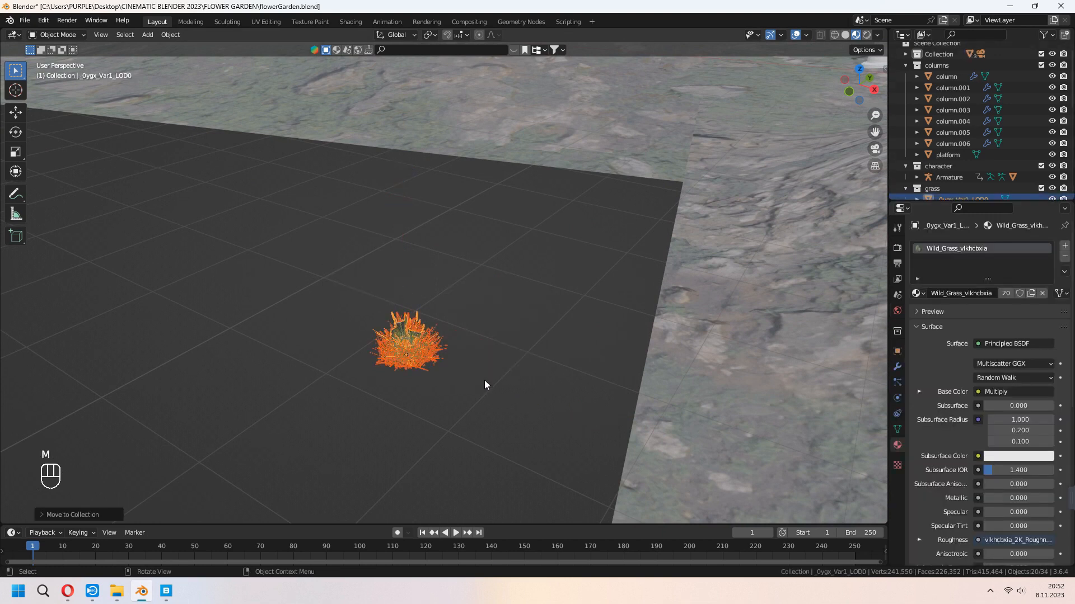
pyautogui.scroll(-5, 964, 172)
pyautogui.click(965, 172)
# In top view, spread the overlapping grass variants apart one by one, setting aside the ones to keep.
pyautogui.press('KP_7')
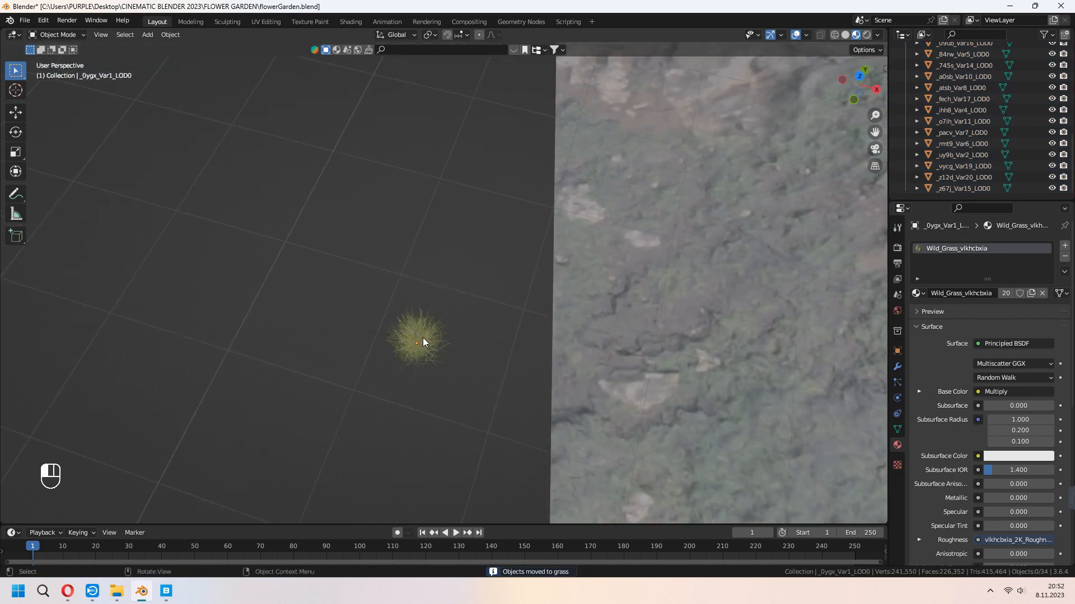
pyautogui.scroll(2, 424, 343)
pyautogui.press('g')
pyautogui.click(368, 315)
pyautogui.click(429, 333)
pyautogui.press('g')
pyautogui.click(417, 267)
pyautogui.click(432, 331)
pyautogui.press('g')
pyautogui.click(490, 268)
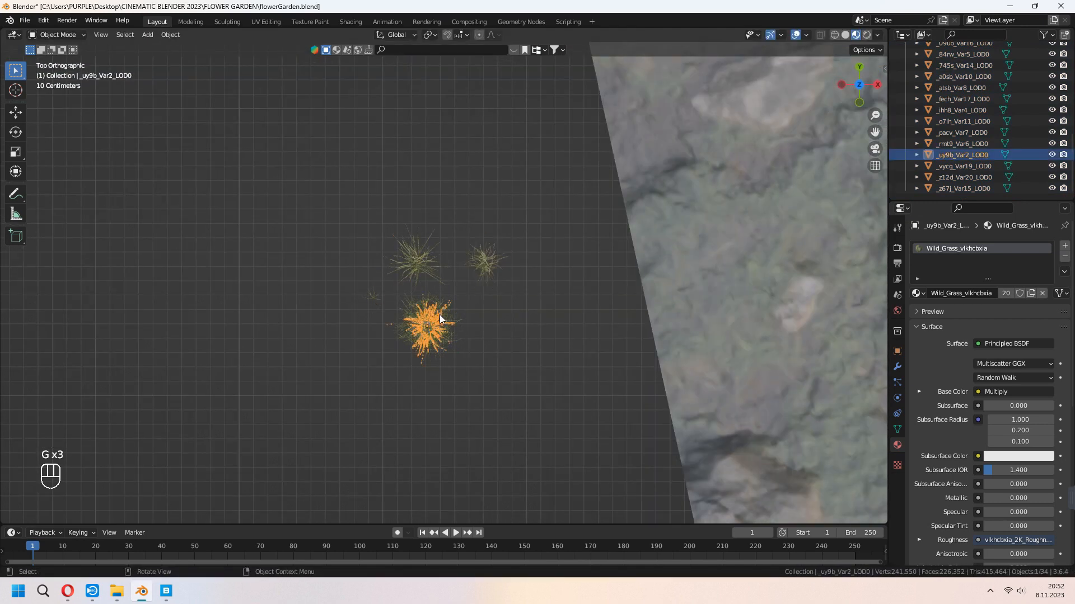
pyautogui.click(351, 360)
pyautogui.click(434, 337)
pyautogui.press('g')
pyautogui.click(422, 425)
pyautogui.click(441, 340)
pyautogui.press('g')
pyautogui.click(513, 424)
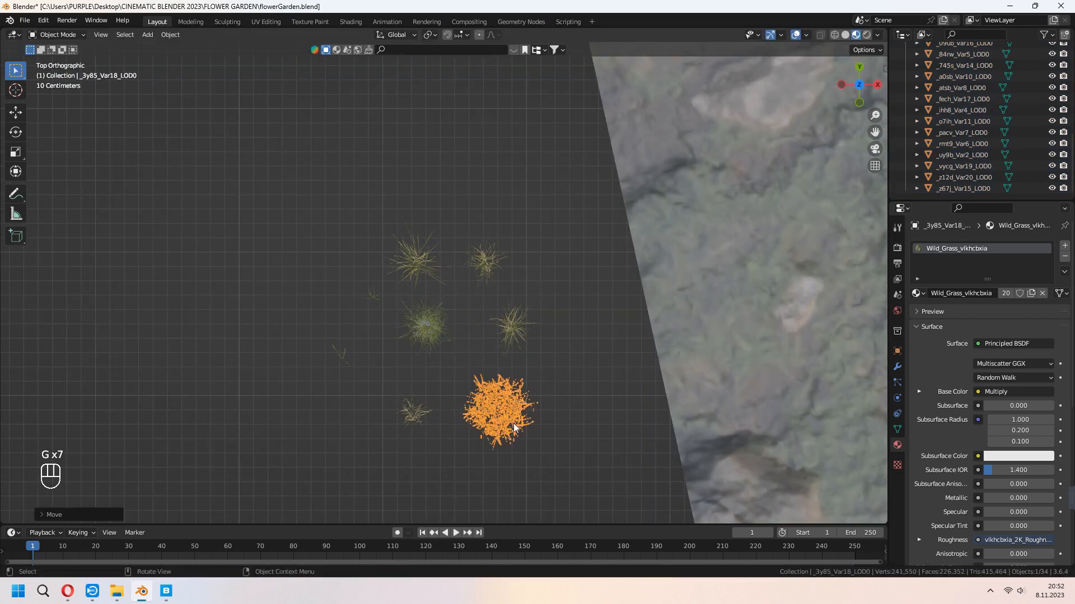
pyautogui.click(429, 327)
pyautogui.click(335, 254)
pyautogui.click(424, 330)
pyautogui.press('g')
pyautogui.click(456, 211)
pyautogui.click(422, 333)
pyautogui.press('g')
pyautogui.click(551, 276)
pyautogui.click(423, 327)
pyautogui.press('g')
pyautogui.click(306, 299)
pyautogui.click(435, 326)
pyautogui.press('g')
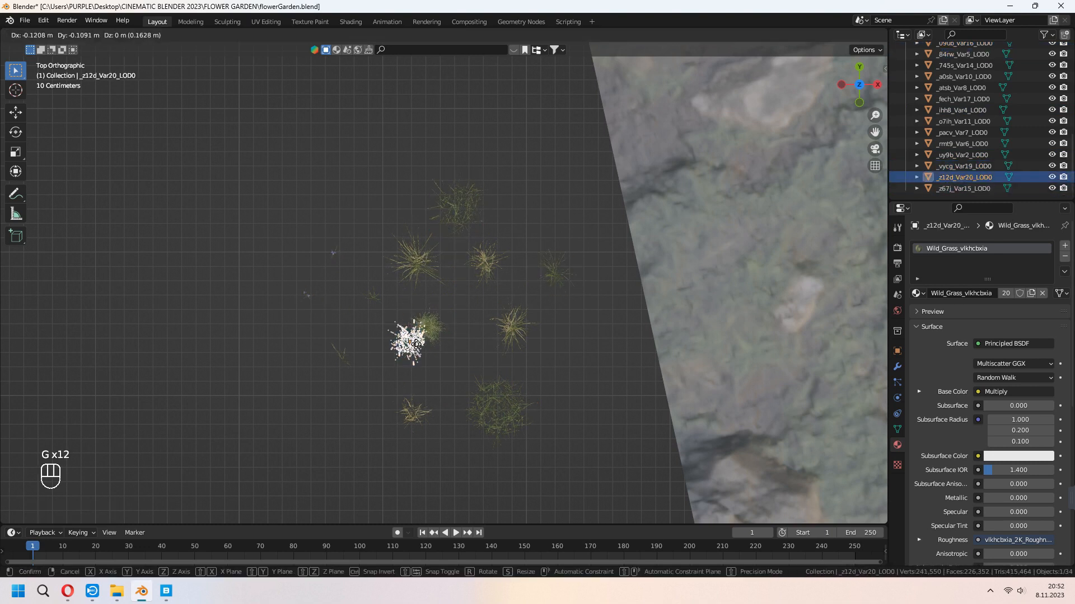
pyautogui.click(276, 183)
# Delete all the grass variants except the two set aside, naming the kept ones gr1 and gr2.
pyautogui.moveTo(302, 159); pyautogui.dragTo(566, 394)
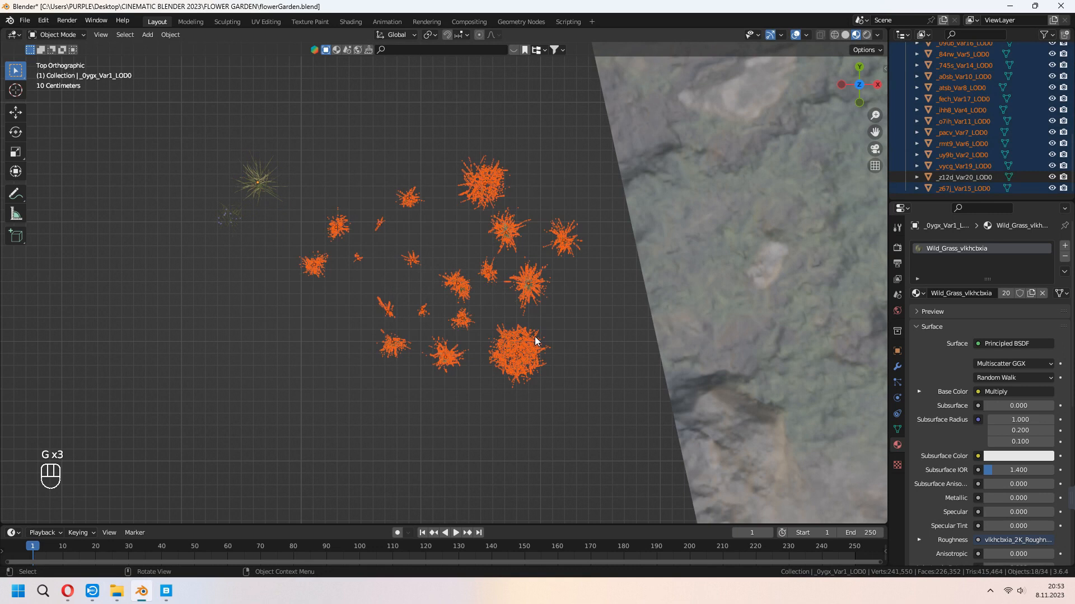
pyautogui.press('Delete')
pyautogui.moveTo(211, 162); pyautogui.dragTo(313, 249)
pyautogui.moveTo(347, 267); pyautogui.dragTo(334, 191, button='middle')
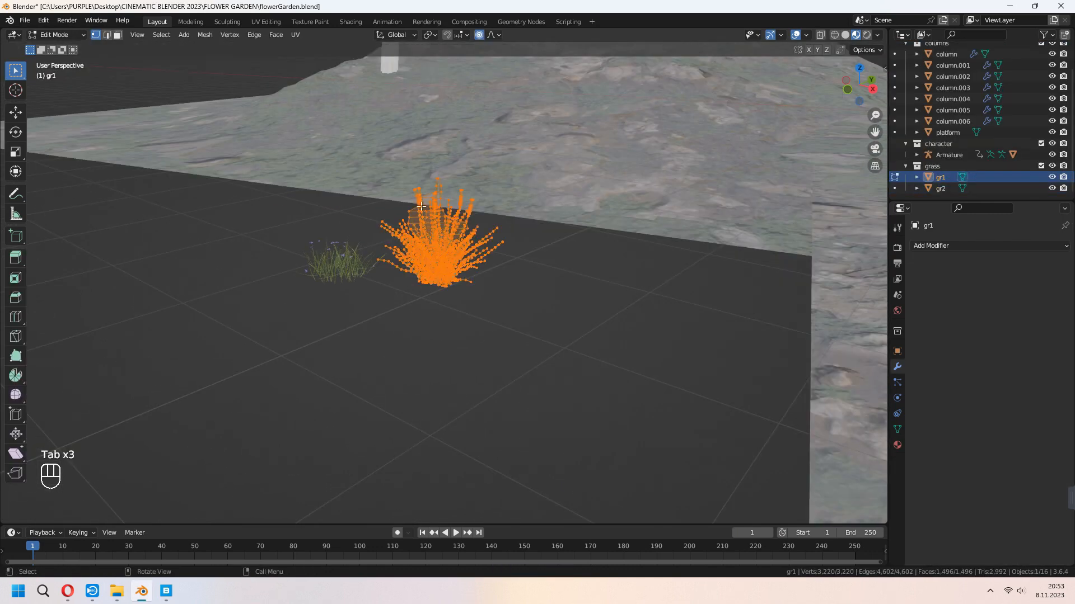
# Check the mesh density of both grass clumps, and apply a Decimate modifier with ratio 0.1361 to gr1.
pyautogui.press('Tab')
pyautogui.click(341, 265)
pyautogui.press('Tab')
pyautogui.press('Tab')
pyautogui.click(439, 247)
pyautogui.click(938, 245)
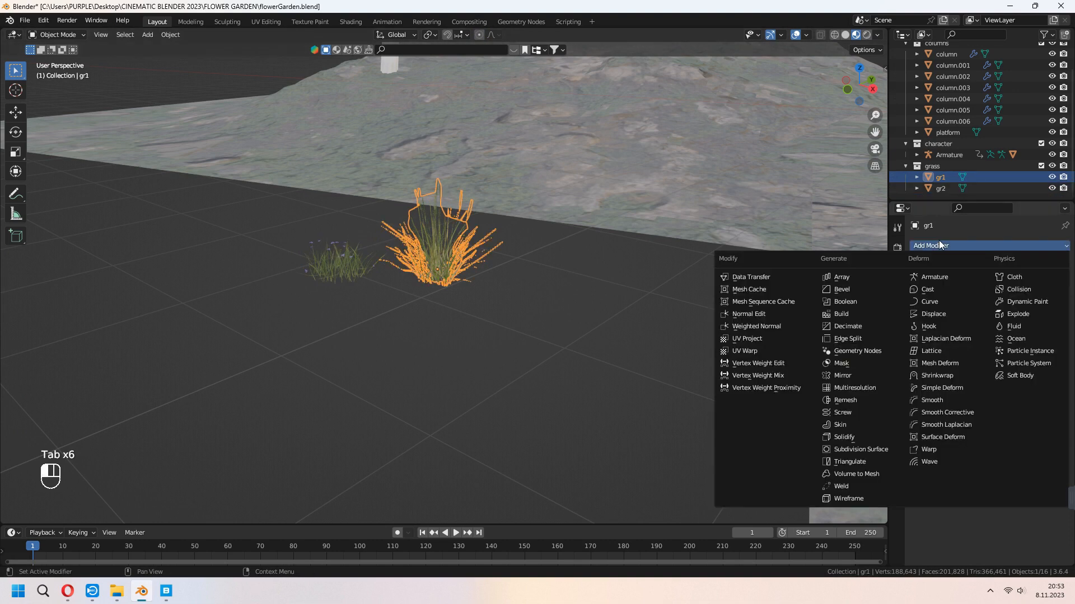
pyautogui.click(875, 325)
pyautogui.scroll(2, 586, 327)
pyautogui.keyDown('shift'); pyautogui.moveTo(586, 327); pyautogui.dragTo(650, 424, button='middle'); pyautogui.keyUp('shift')
pyautogui.press('KP_Decimal')
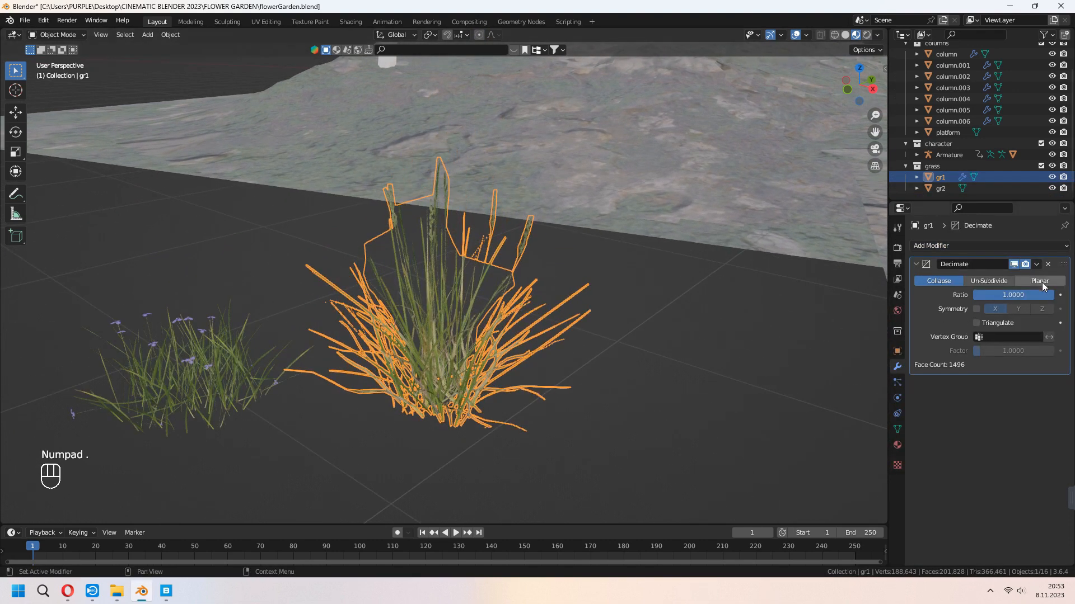
pyautogui.moveTo(1012, 295); pyautogui.dragTo(983, 295)
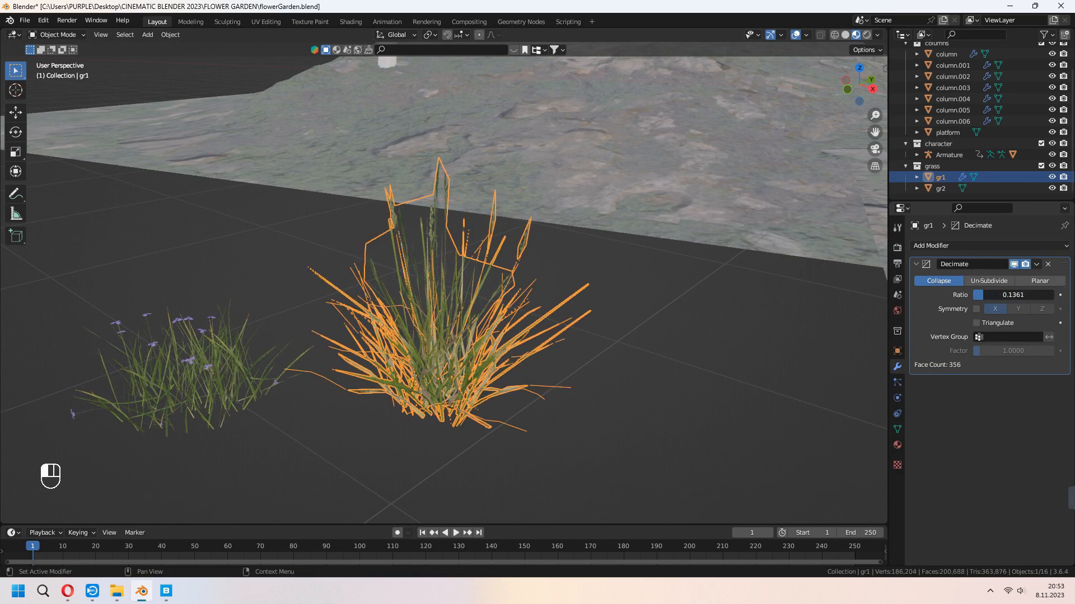
pyautogui.hotkey('ctrl', 'a')
# Add a Decimate modifier to gr2, reduce its ratio and apply it.
pyautogui.click(941, 189)
pyautogui.click(935, 245)
pyautogui.click(875, 327)
pyautogui.moveTo(1044, 295); pyautogui.dragTo(985, 295)
pyautogui.hotkey('ctrl', 'a')
pyautogui.click(576, 331)
# Save the file and add a Hair particle system to Landscape with Advanced enabled and Hair Length 1.44 m.
pyautogui.scroll(-17, 616, 362)
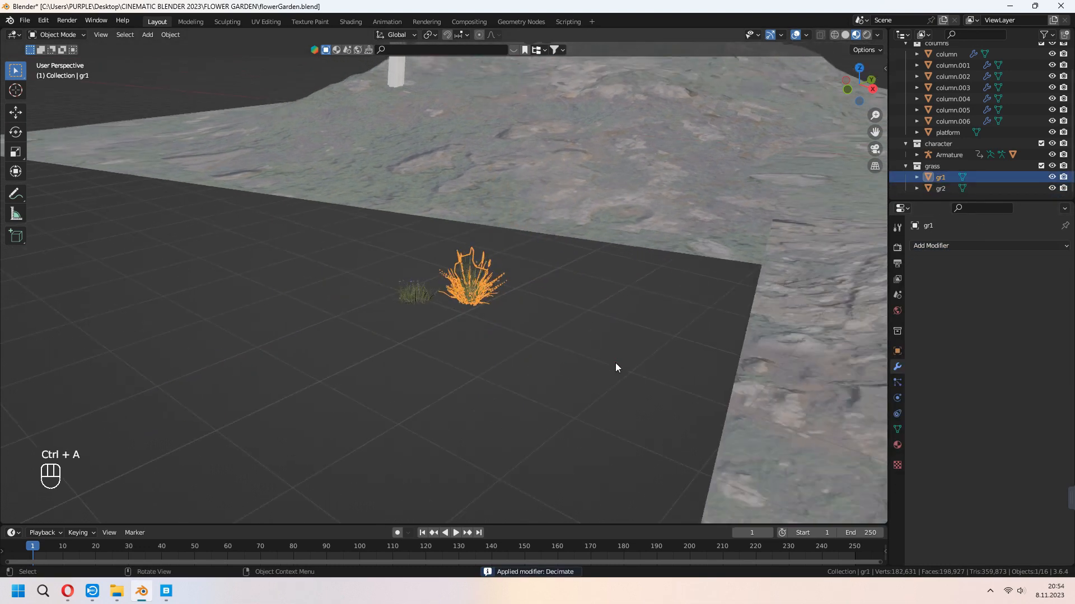
pyautogui.keyDown('shift'); pyautogui.moveTo(589, 385); pyautogui.dragTo(573, 386, button='middle'); pyautogui.keyUp('shift')
pyautogui.hotkey('ctrl', 's')
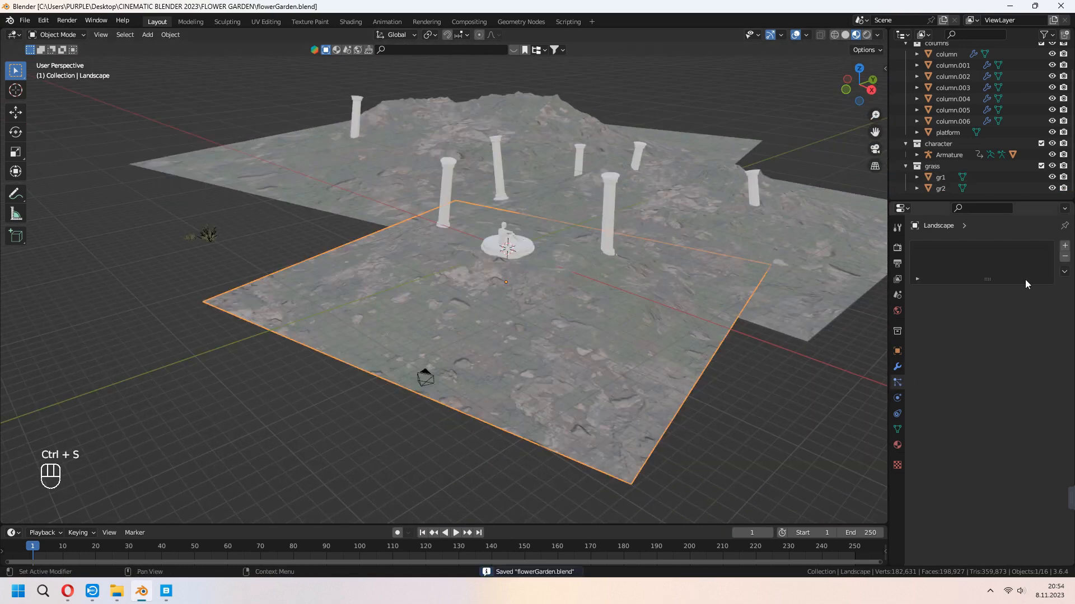
pyautogui.click(1065, 246)
pyautogui.click(1022, 307)
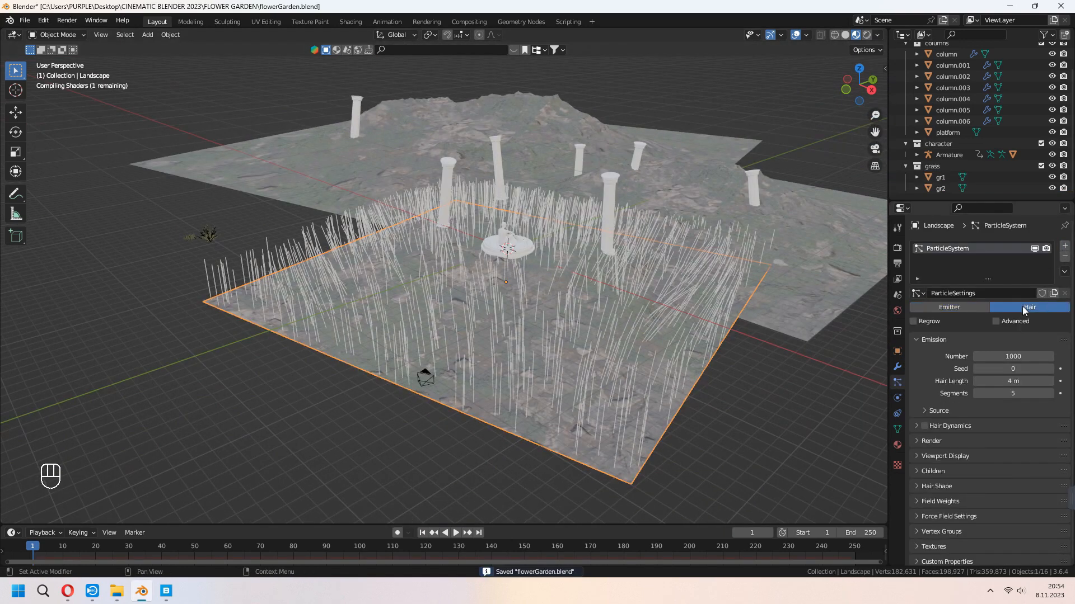
pyautogui.scroll(-2, 979, 422)
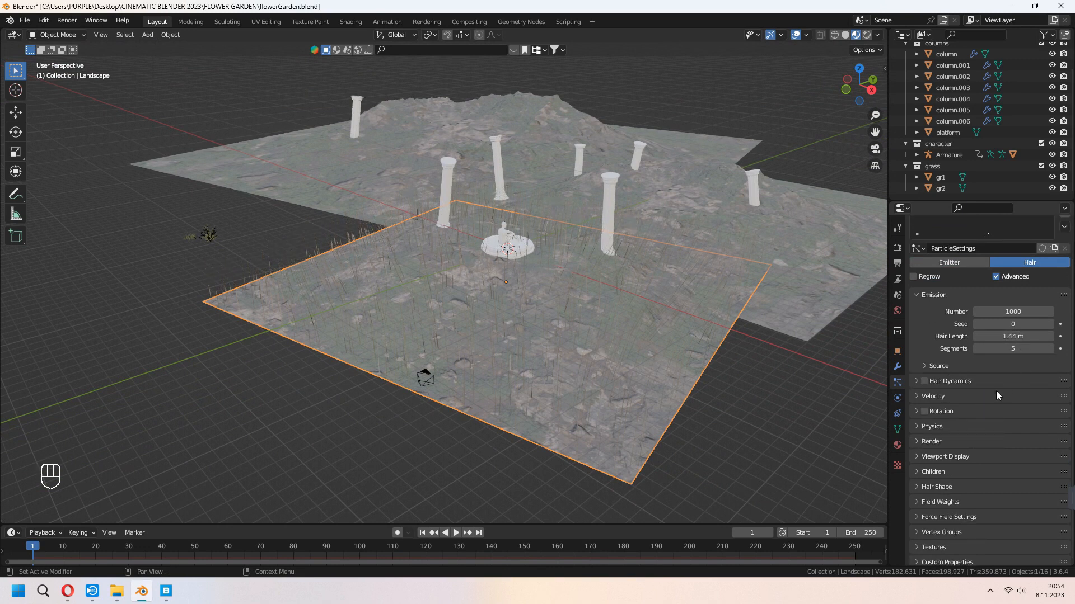
# Enable Rotation for the Landscape particles and render them as a collection, using grass as the instance collection.
pyautogui.click(916, 411)
pyautogui.scroll(-3, 975, 407)
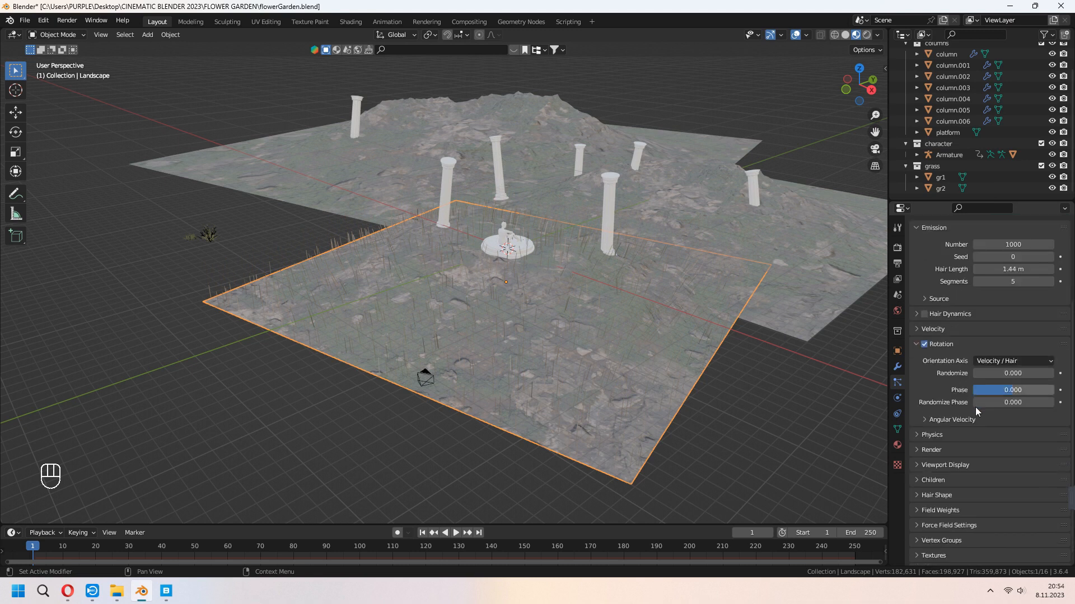
pyautogui.click(914, 437)
pyautogui.scroll(-4, 952, 402)
pyautogui.click(998, 366)
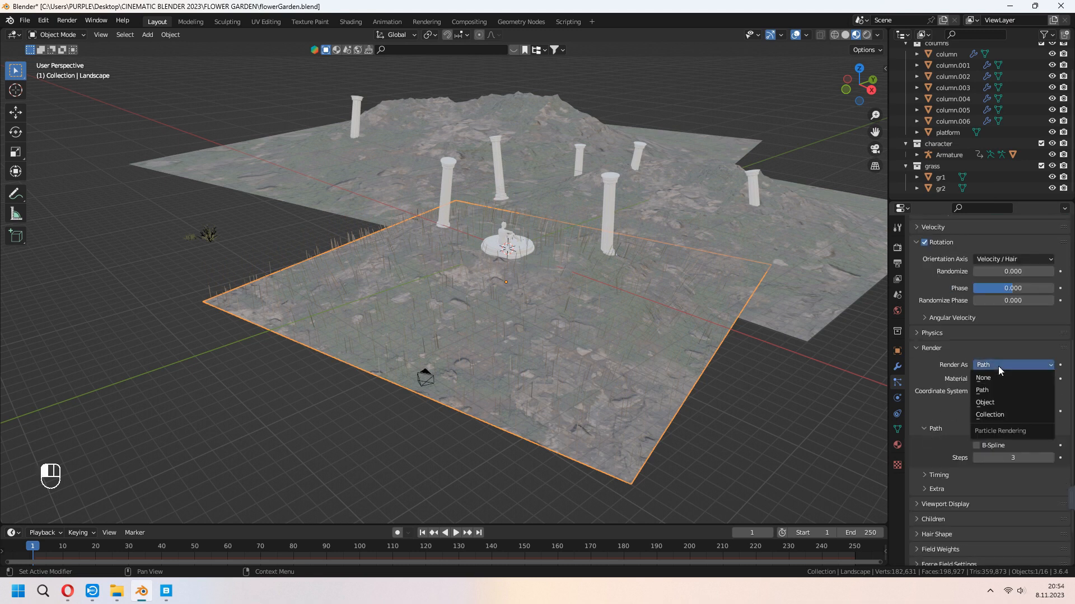
pyautogui.click(996, 414)
pyautogui.scroll(-3, 956, 406)
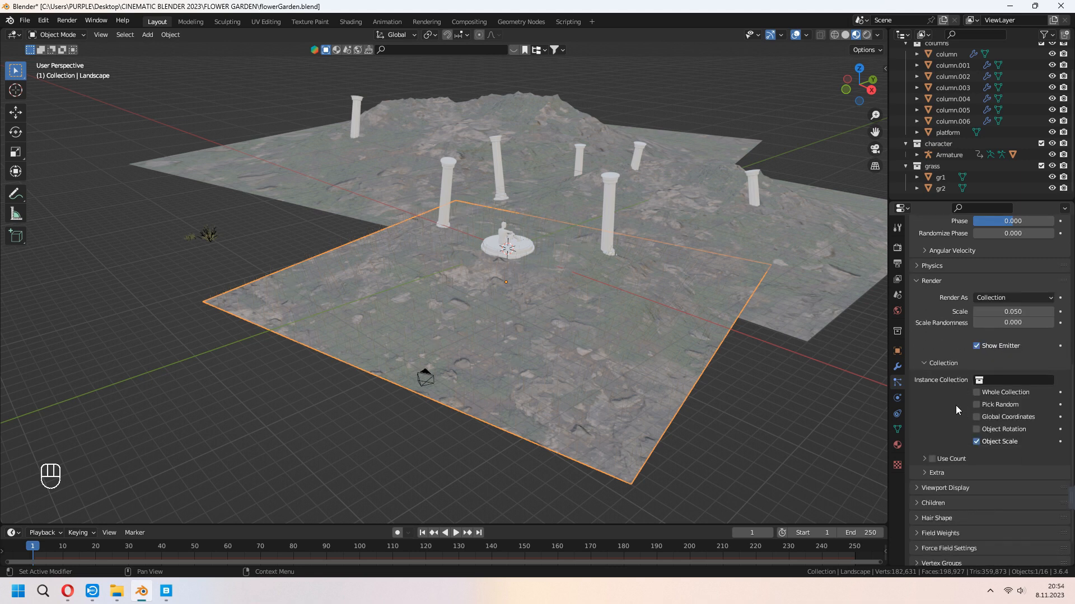
pyautogui.click(1007, 380)
pyautogui.write('g')
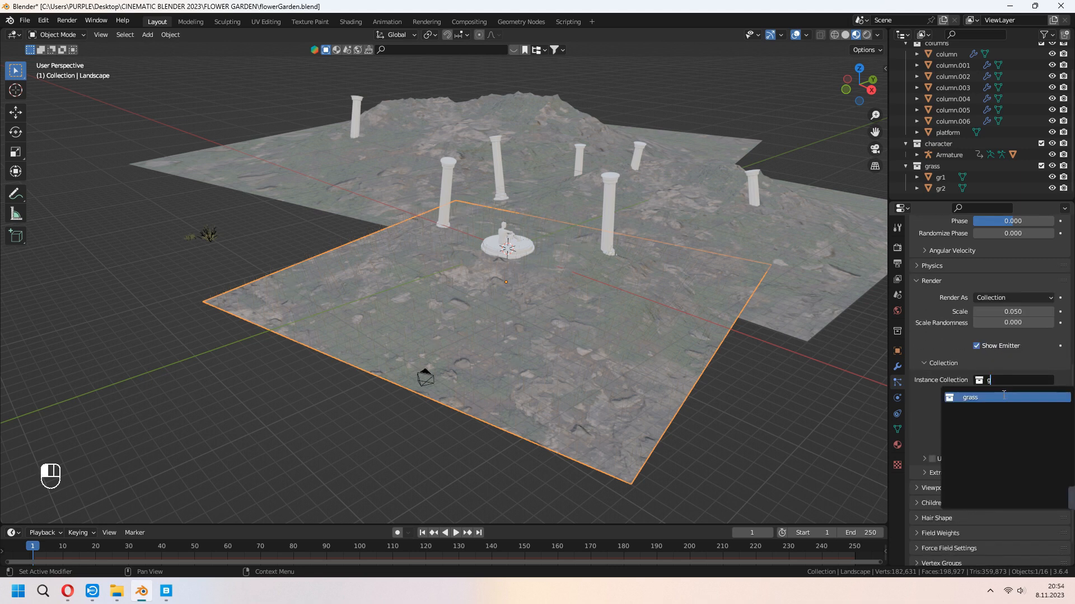
pyautogui.click(1003, 397)
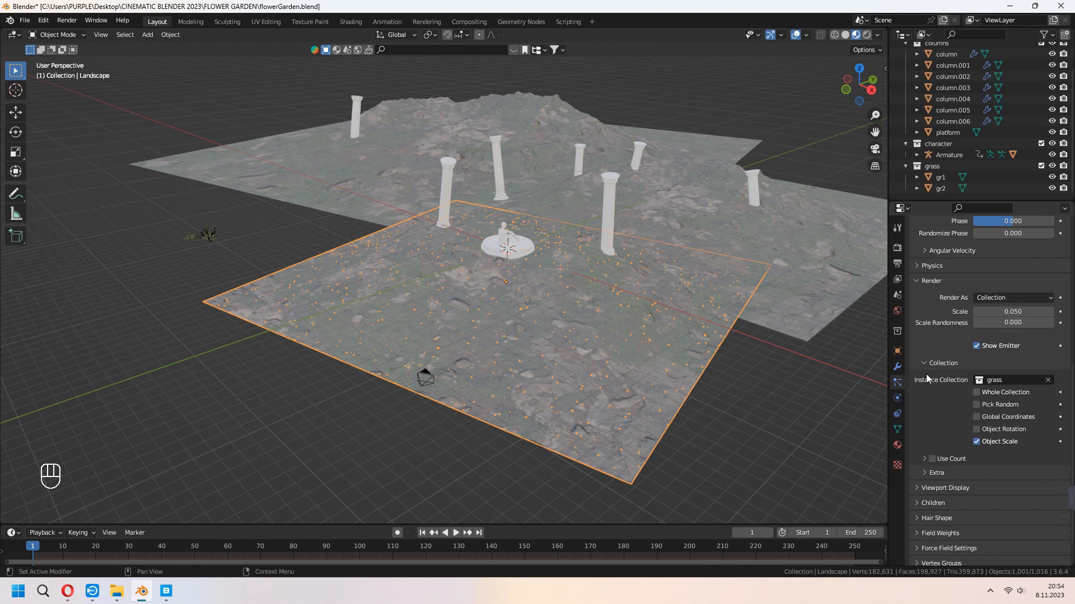
# Set the grass particles' Scale to 0.550 and Scale Randomness to 0.653.
pyautogui.scroll(2, 963, 403)
pyautogui.moveTo(1013, 357); pyautogui.dragTo(1037, 356)
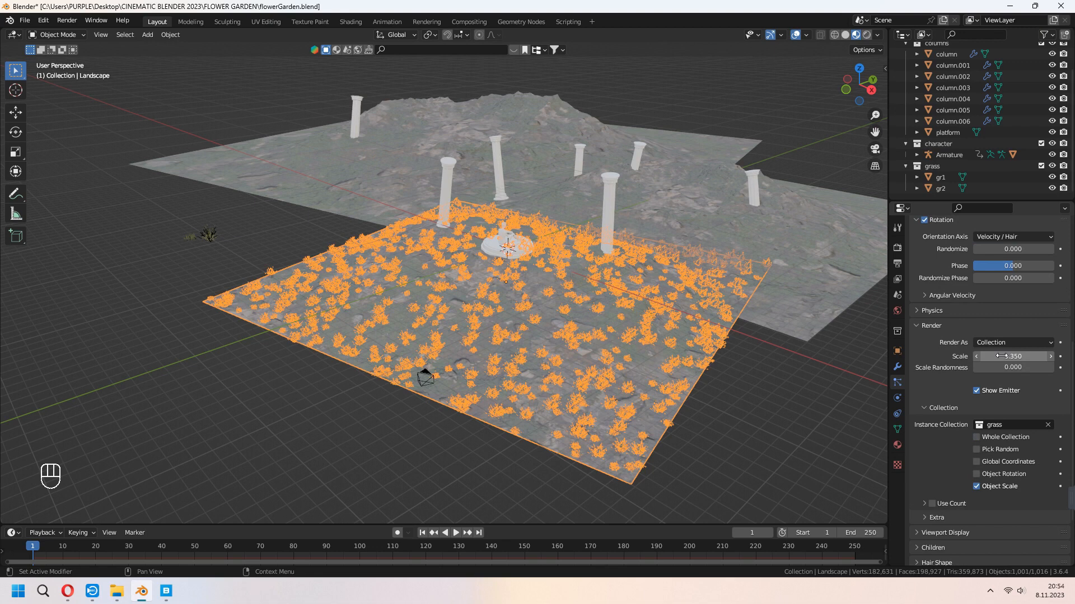
pyautogui.moveTo(1006, 365); pyautogui.dragTo(1036, 357)
pyautogui.scroll(2, 696, 351)
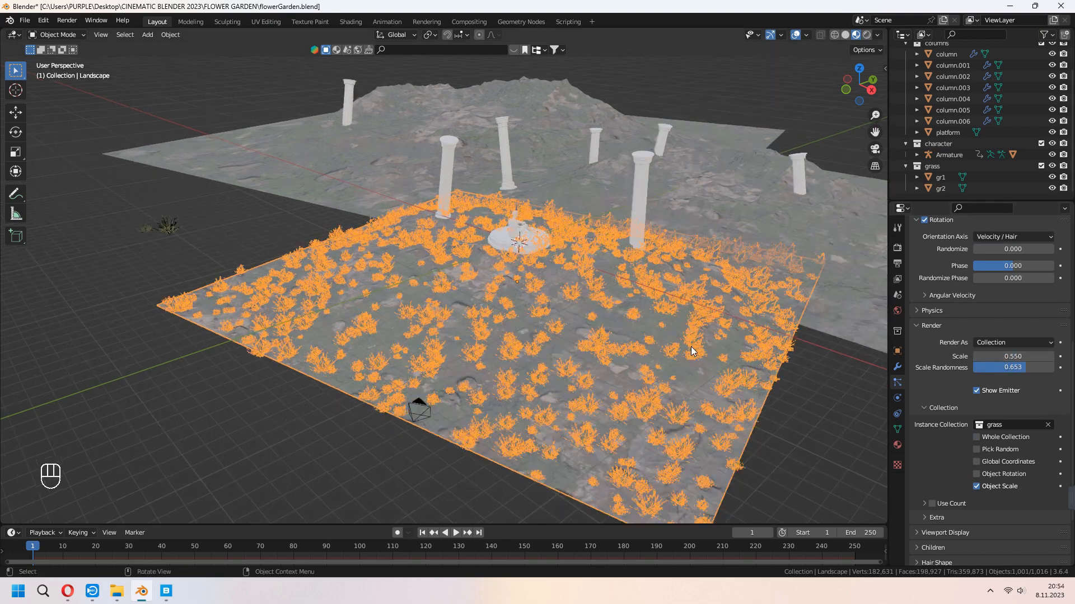
# Deselect everything, switch the viewport to Rendered shading and view the scene through the camera.
pyautogui.press('a')
pyautogui.press('a')
pyautogui.moveTo(704, 169); pyautogui.dragTo(727, 155, button='middle')
pyautogui.click(866, 35)
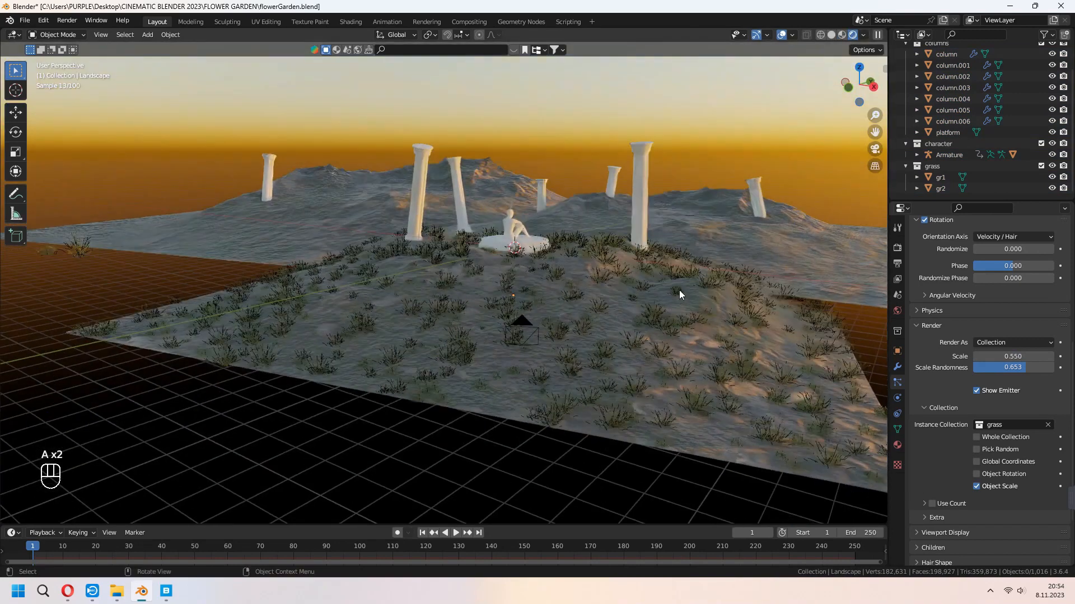
pyautogui.press('KP_0')
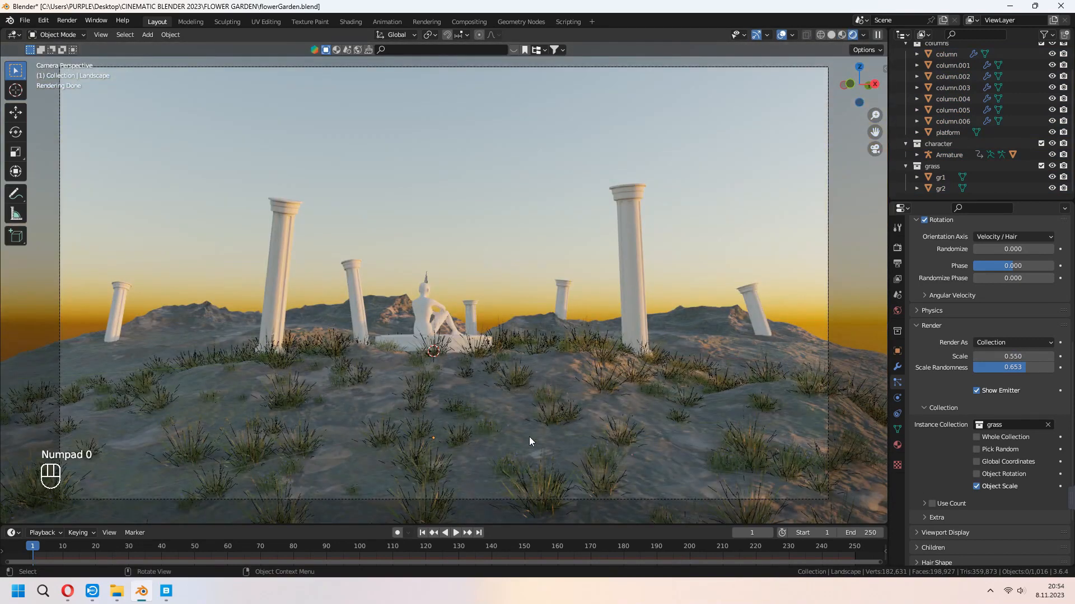
# Increase the Landscape grass density and adjust its size with Hair Length 1.18 m, Scale 0.530 and Scale Randomness 0.340.
pyautogui.click(559, 401)
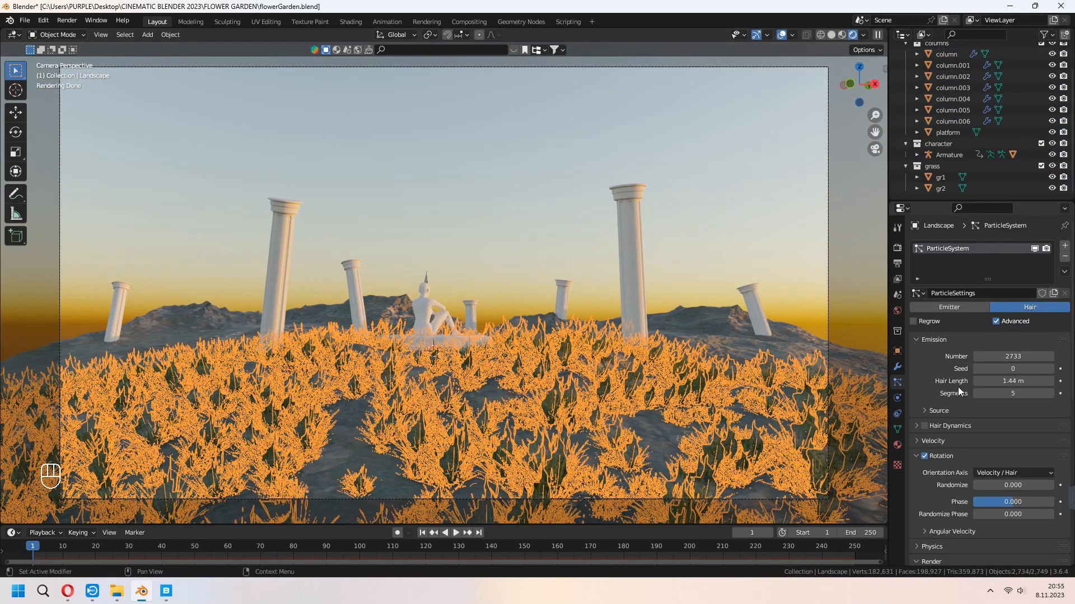
pyautogui.moveTo(1027, 380); pyautogui.dragTo(949, 386)
pyautogui.moveTo(1040, 368)
pyautogui.mouseDown()
pyautogui.moveTo(1050, 368)
pyautogui.moveTo(1037, 363)
pyautogui.mouseUp()
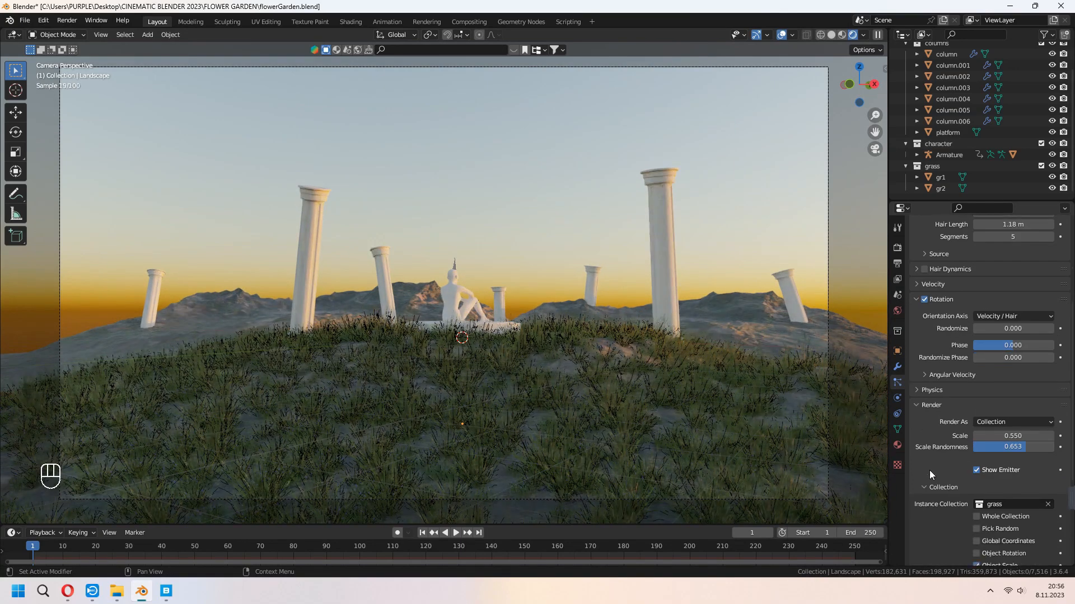
pyautogui.scroll(-2, 929, 470)
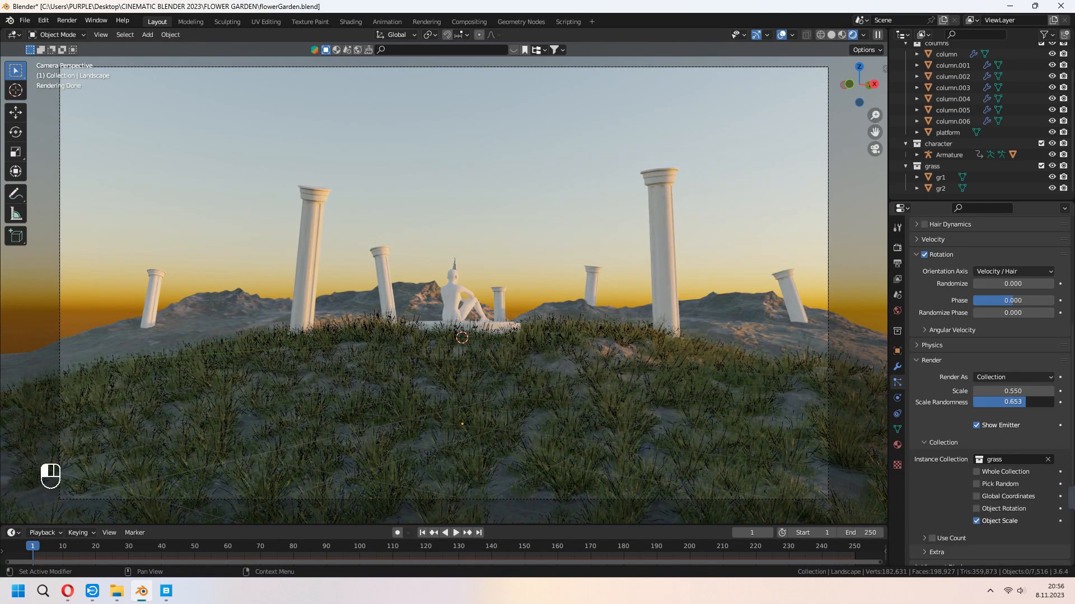
pyautogui.moveTo(1013, 402)
pyautogui.mouseDown()
pyautogui.moveTo(988, 401)
pyautogui.moveTo(1007, 391)
pyautogui.mouseUp()
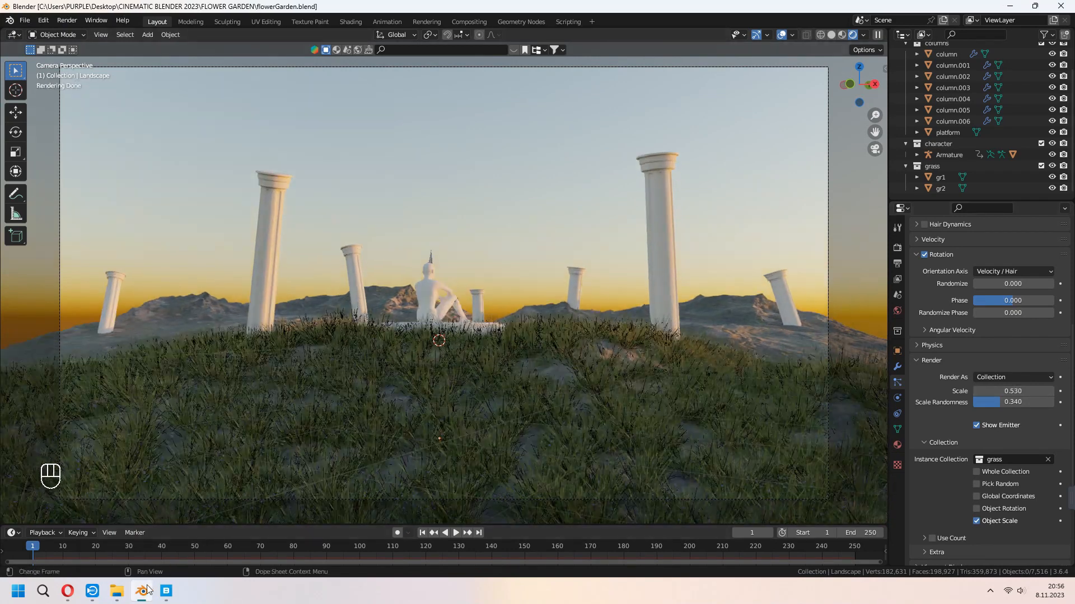
# Switch to Quixel Bridge, find the Field Poppy asset among the 3D Plants and export it to Blender at 2K resolution.
pyautogui.click(165, 591)
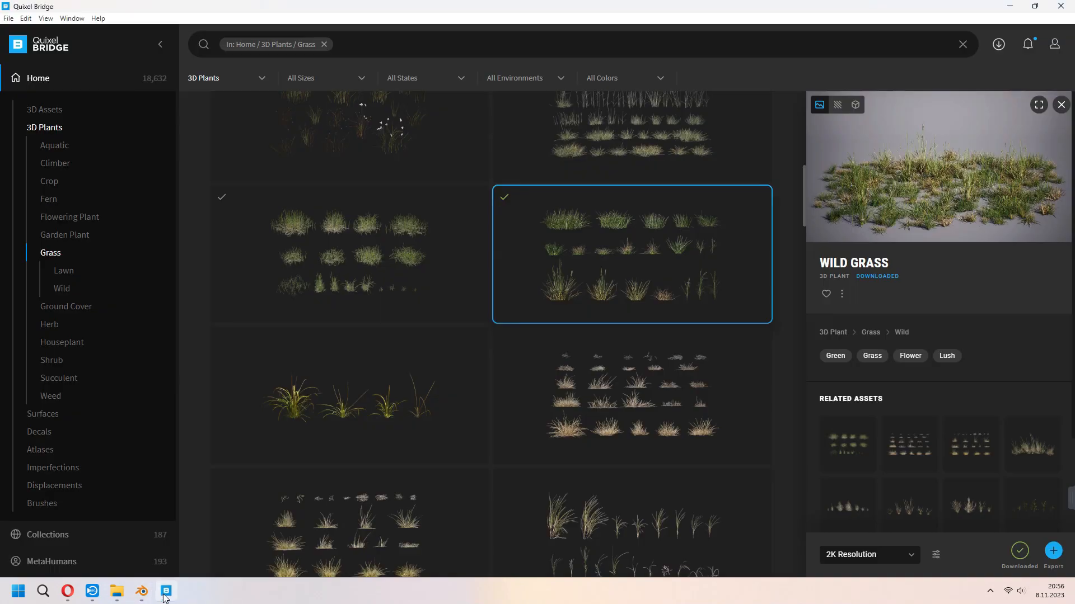
pyautogui.click(56, 130)
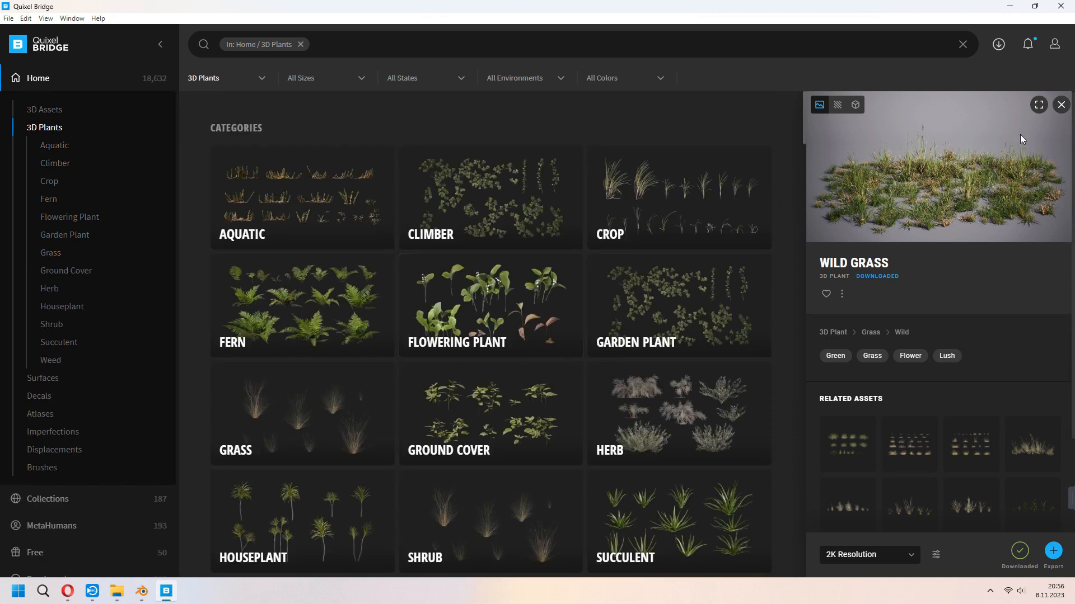
pyautogui.click(1060, 105)
pyautogui.scroll(-20, 576, 447)
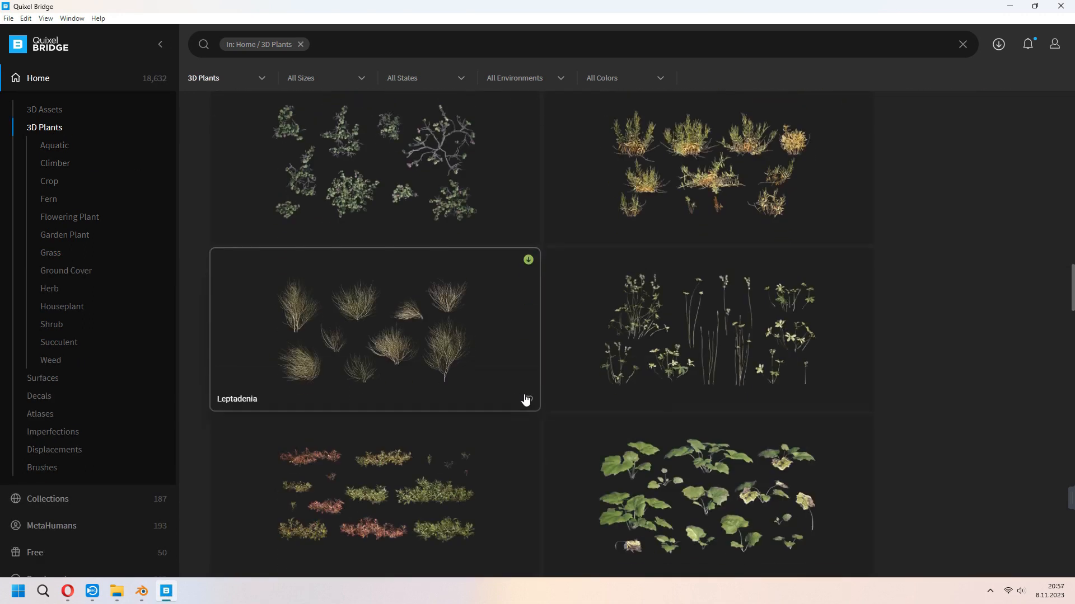
pyautogui.scroll(-10, 593, 412)
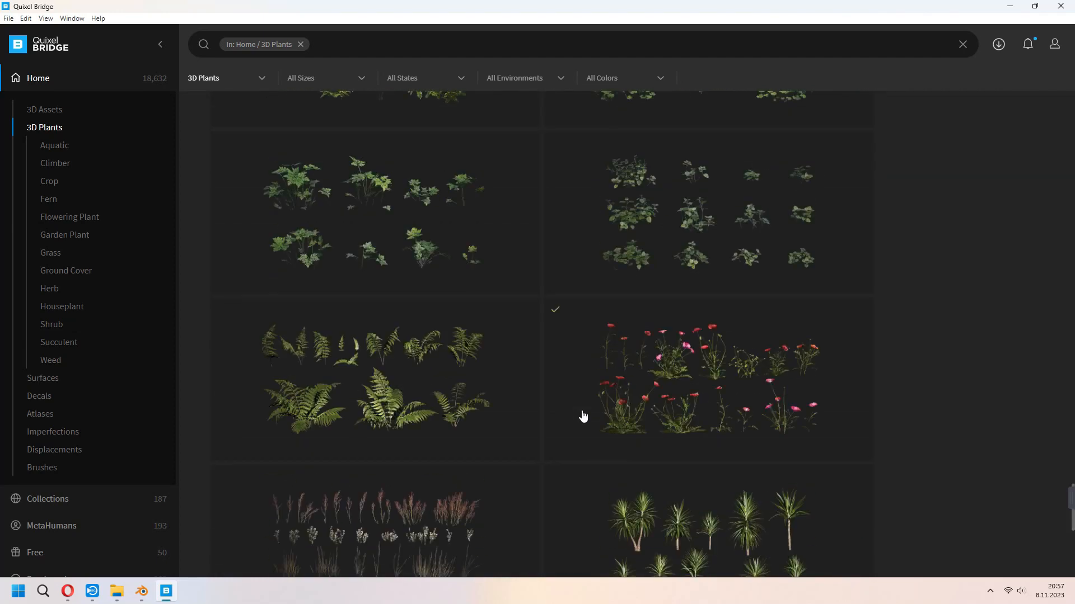
pyautogui.click(665, 210)
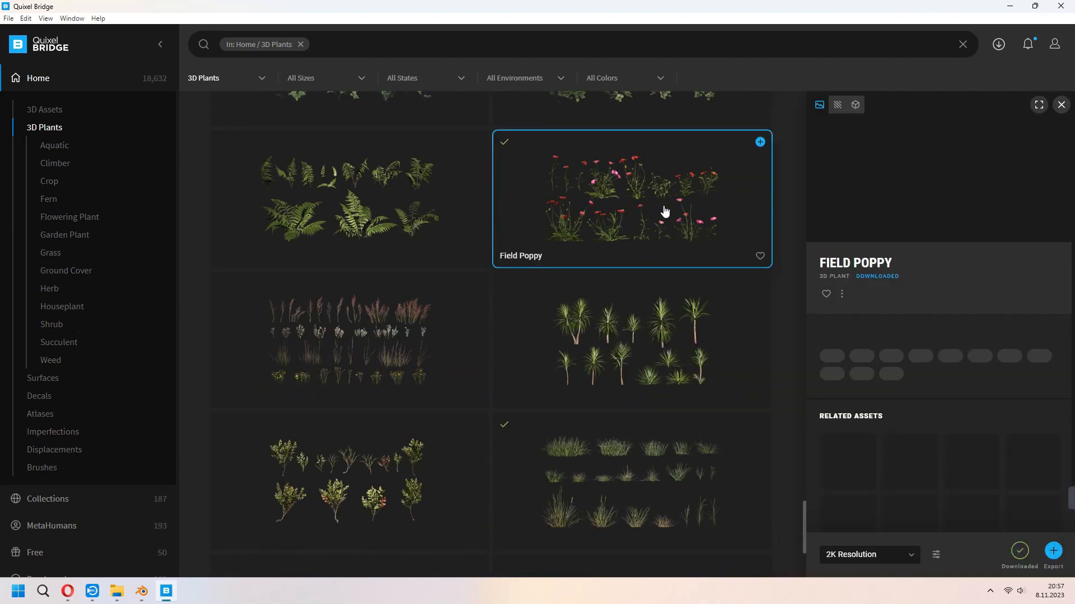
pyautogui.click(1053, 551)
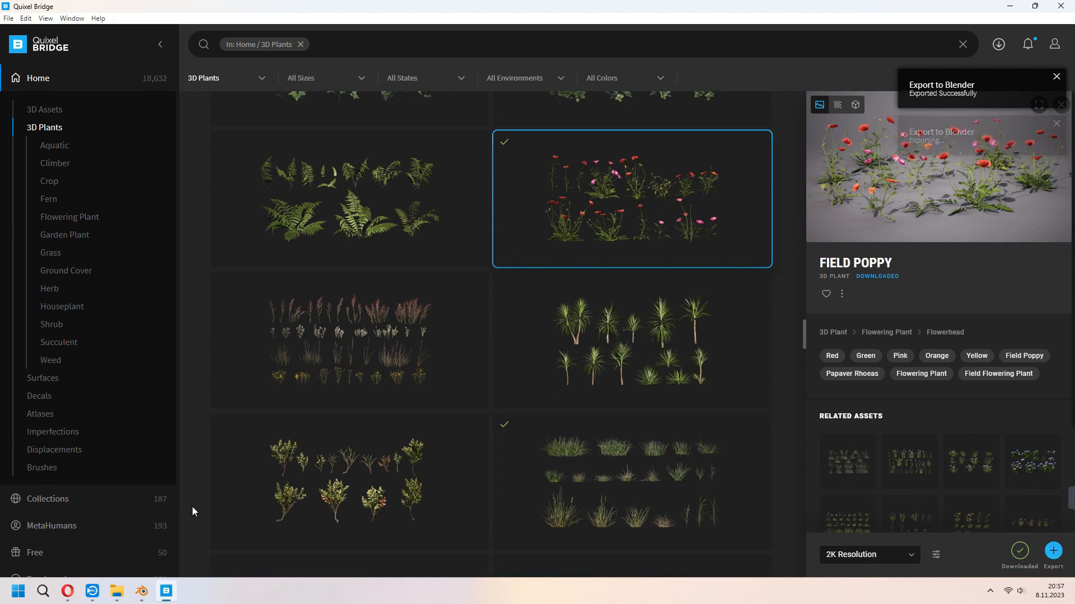
# Return to Blender, use Material Preview shading and move the imported Field Poppy empty into a new collection named flowers.
pyautogui.hotkey('alt', 'Tab')
pyautogui.press('KP_Decimal')
pyautogui.moveTo(409, 363); pyautogui.dragTo(569, 332, button='middle')
pyautogui.scroll(-4, 569, 331)
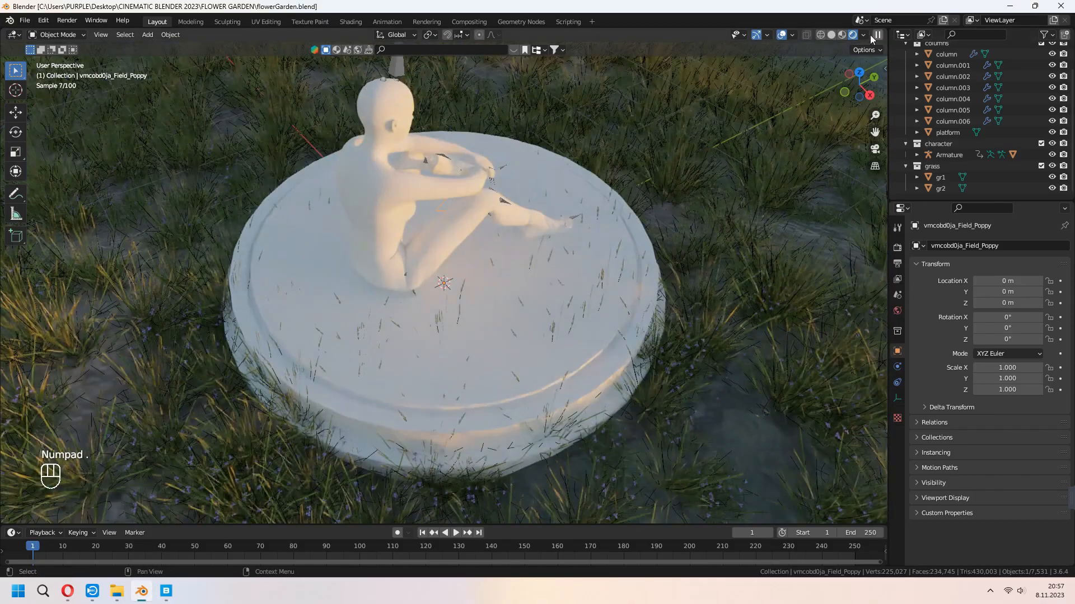
pyautogui.click(842, 35)
pyautogui.scroll(-5, 428, 240)
pyautogui.press('m')
pyautogui.click(384, 192)
pyautogui.write('flowers')
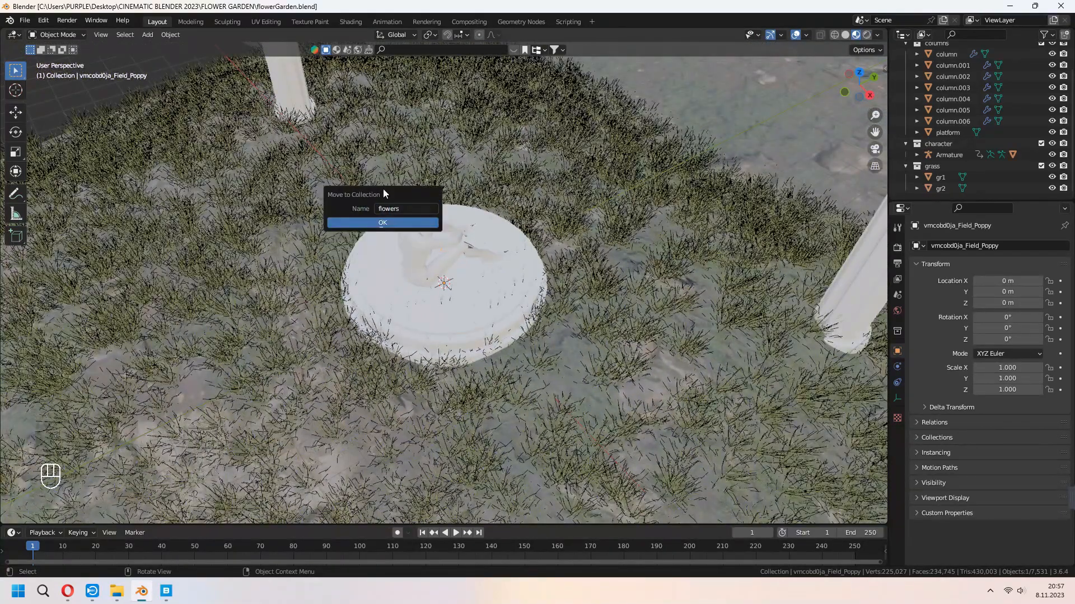
pyautogui.press('Return')
# Move the Field Poppy group off the landscape onto the empty area beside it and frame it.
pyautogui.press('KP_7')
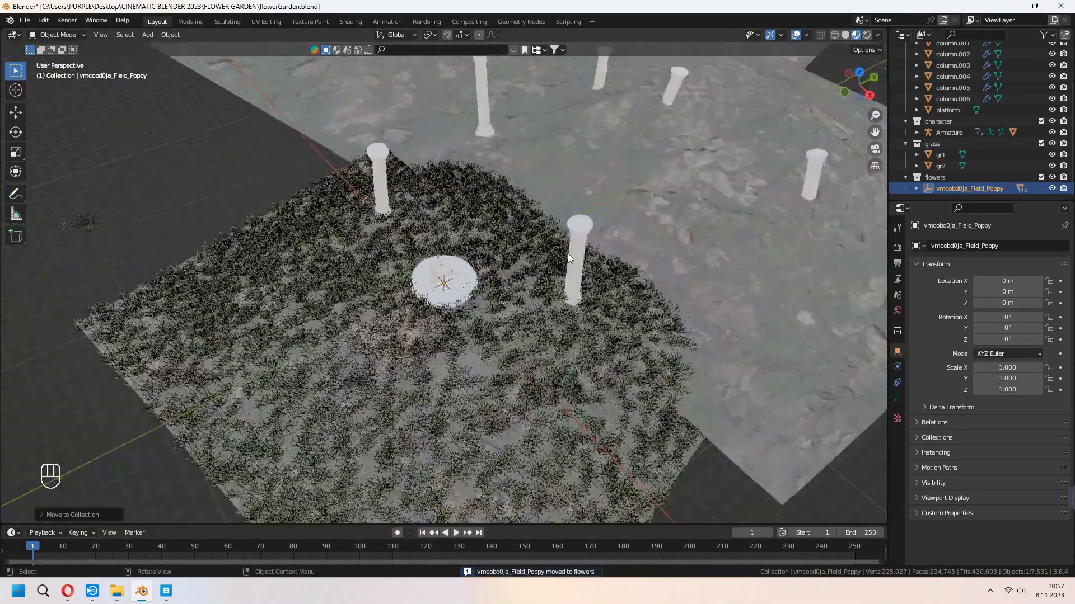
pyautogui.press('g')
pyautogui.click(330, 364)
pyautogui.press('KP_Decimal')
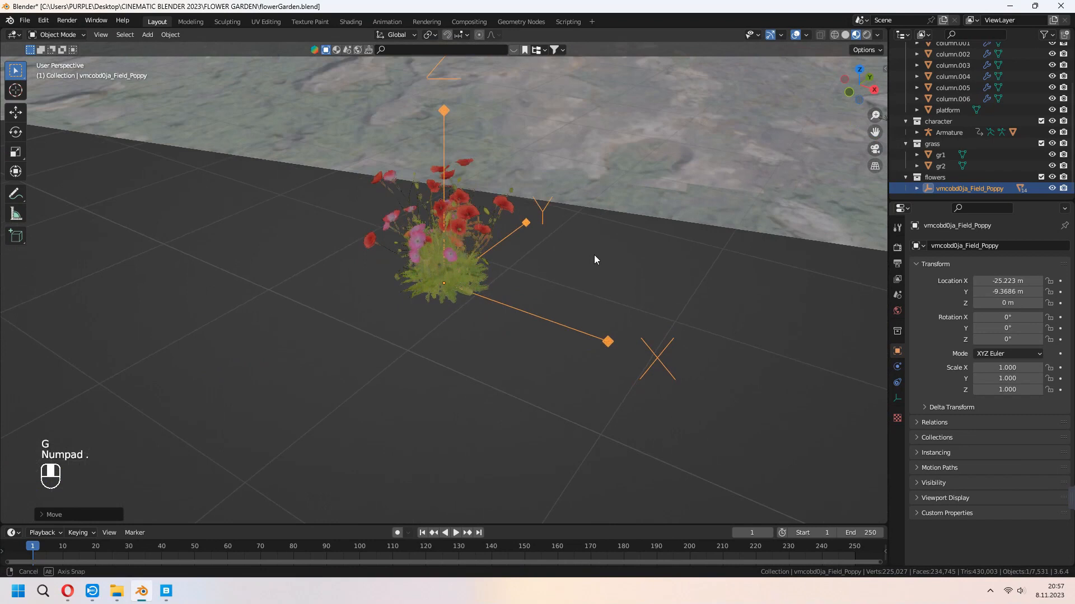
# Clear the poppy plants' parent while keeping their transformation, and delete the leftover Field Poppy empty.
pyautogui.moveTo(410, 318); pyautogui.dragTo(389, 344, button='middle')
pyautogui.moveTo(323, 202); pyautogui.dragTo(549, 377)
pyautogui.hotkey('alt', 'p')
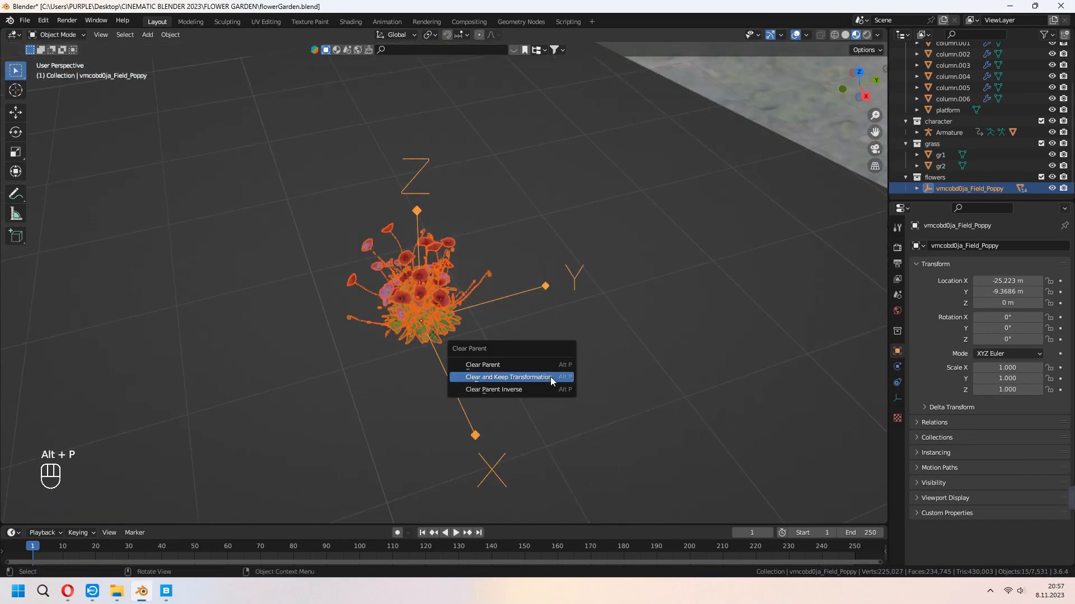
pyautogui.click(549, 377)
pyautogui.click(512, 297)
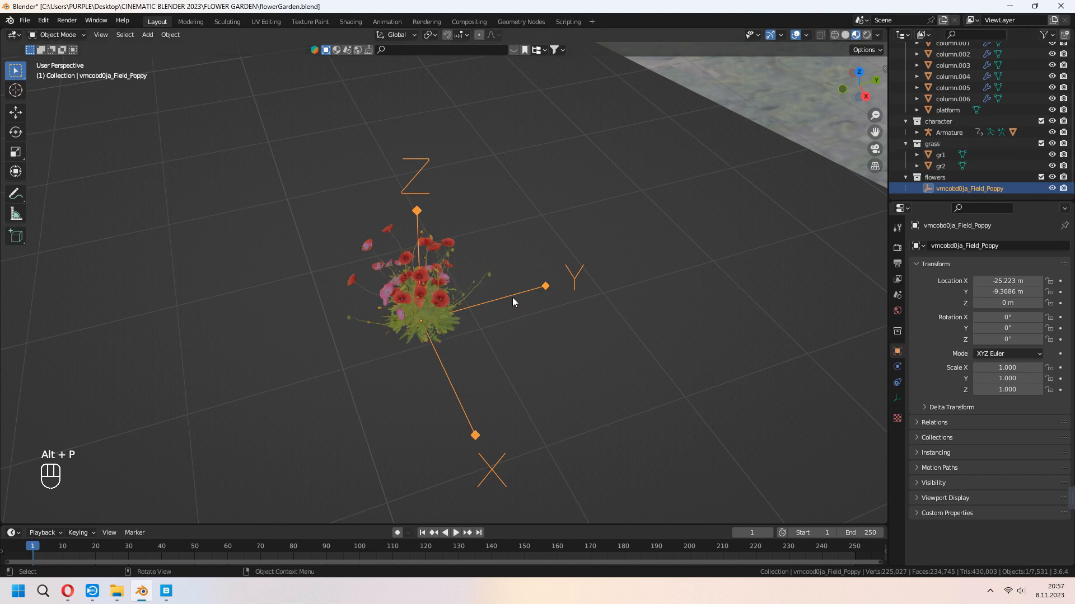
pyautogui.press('Delete')
# Select all the unparented poppy plants and move them into the flowers collection.
pyautogui.moveTo(283, 161); pyautogui.dragTo(567, 365)
pyautogui.press('m')
pyautogui.click(525, 440)
# In top view, spread the overlapping poppy plants apart so that each one stands on its own.
pyautogui.press('KP_7')
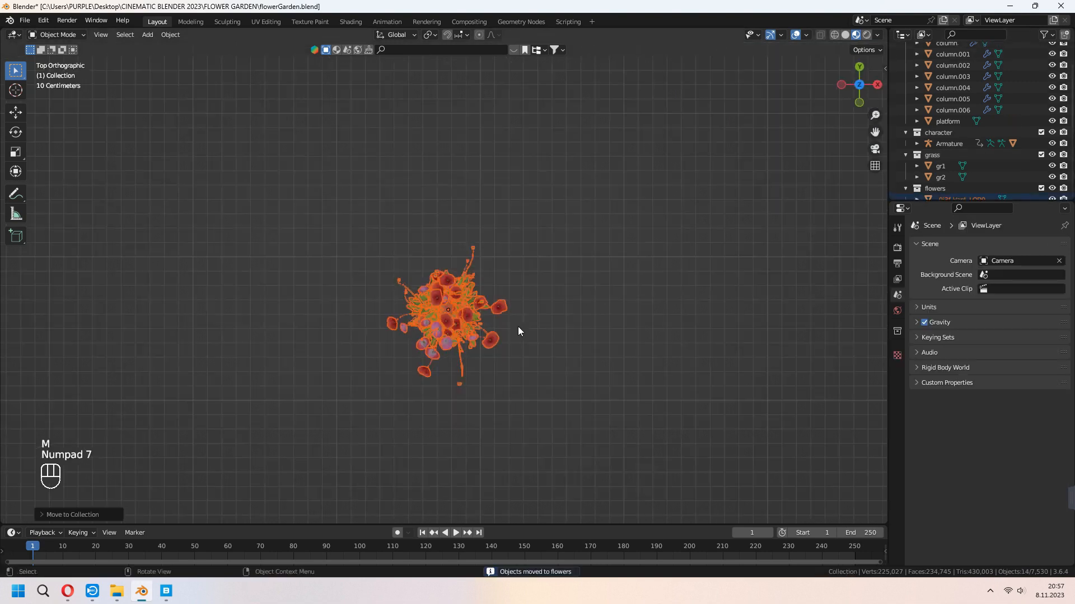
pyautogui.click(464, 302)
pyautogui.press('g')
pyautogui.click(538, 221)
pyautogui.click(446, 320)
pyautogui.press('g')
pyautogui.click(403, 225)
pyautogui.click(456, 324)
pyautogui.press('g')
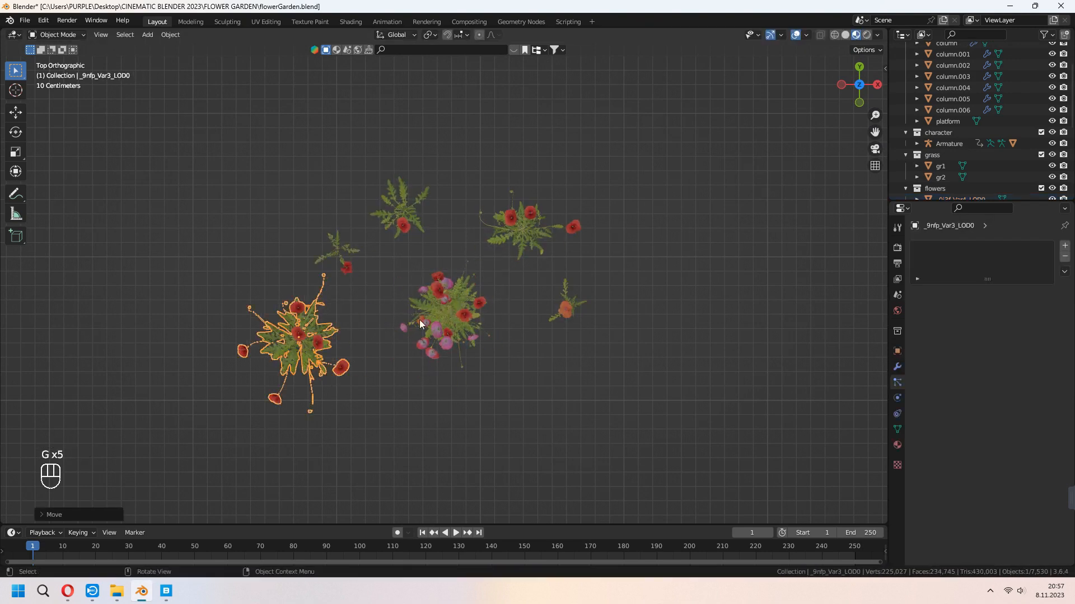
pyautogui.click(446, 342)
pyautogui.press('g')
pyautogui.click(479, 451)
pyautogui.click(440, 291)
pyautogui.press('g')
pyautogui.click(456, 168)
pyautogui.click(464, 315)
pyautogui.press('g')
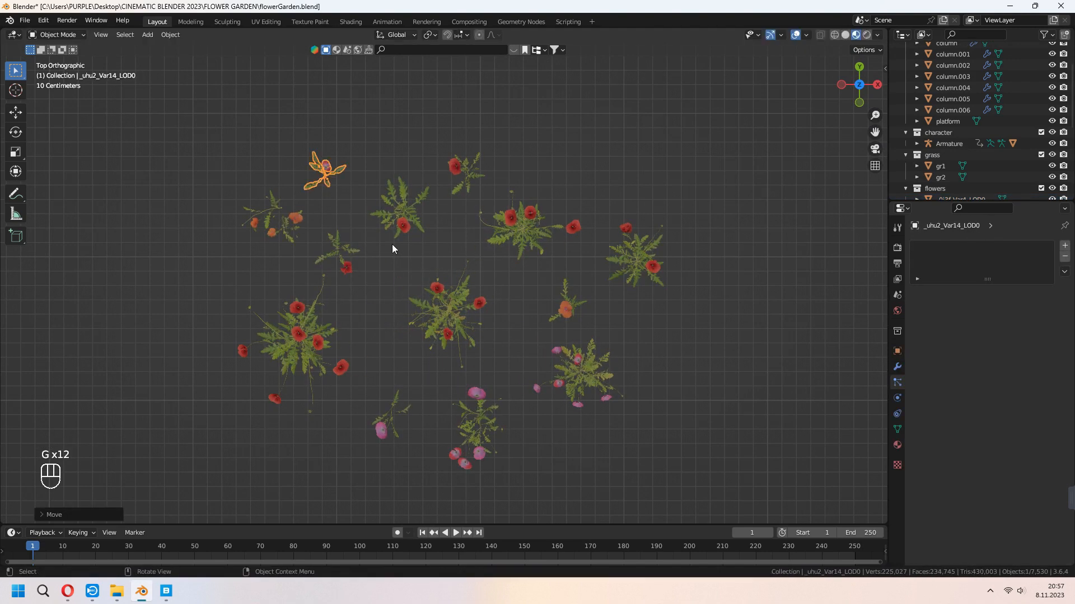
pyautogui.press('g')
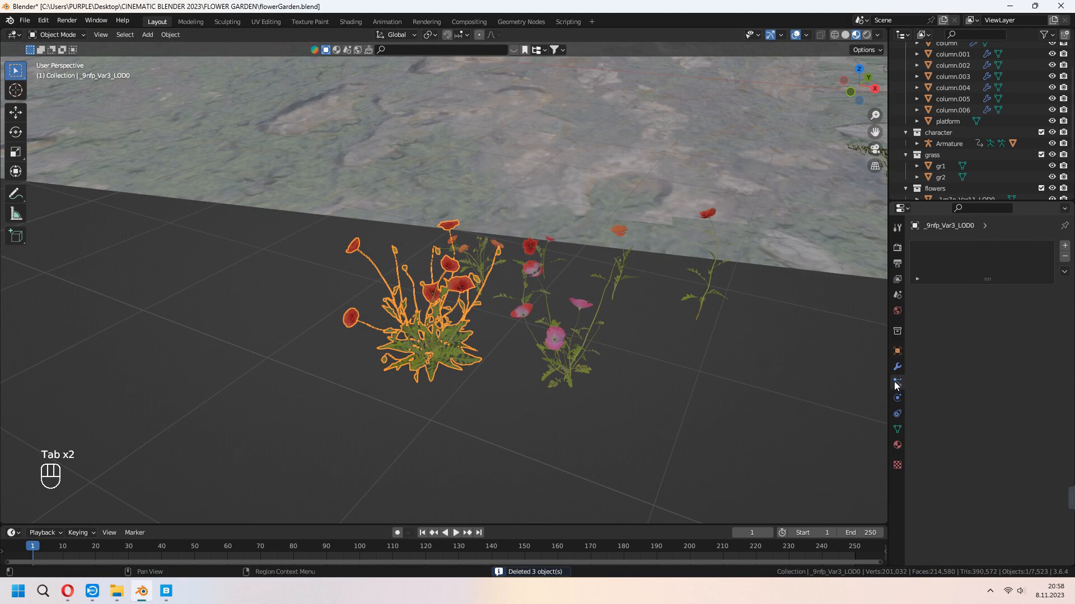
# Save the file, then add a Decimate modifier to the large poppy plant and lower its Ratio to 0.0816.
pyautogui.click(897, 366)
pyautogui.hotkey('ctrl', 's')
pyautogui.click(960, 246)
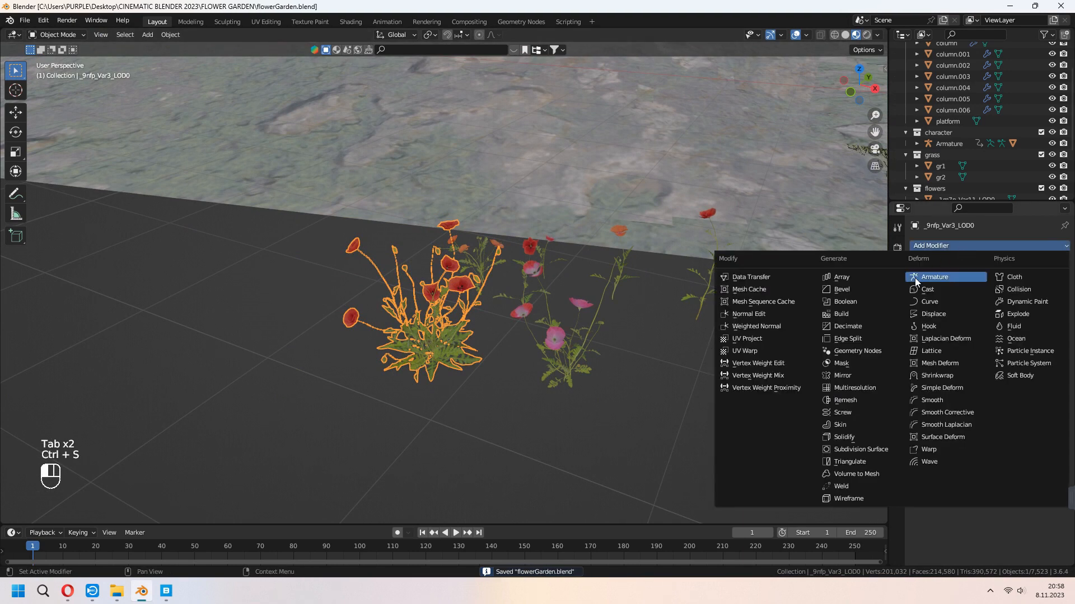
pyautogui.click(861, 321)
pyautogui.moveTo(1013, 294); pyautogui.dragTo(939, 295)
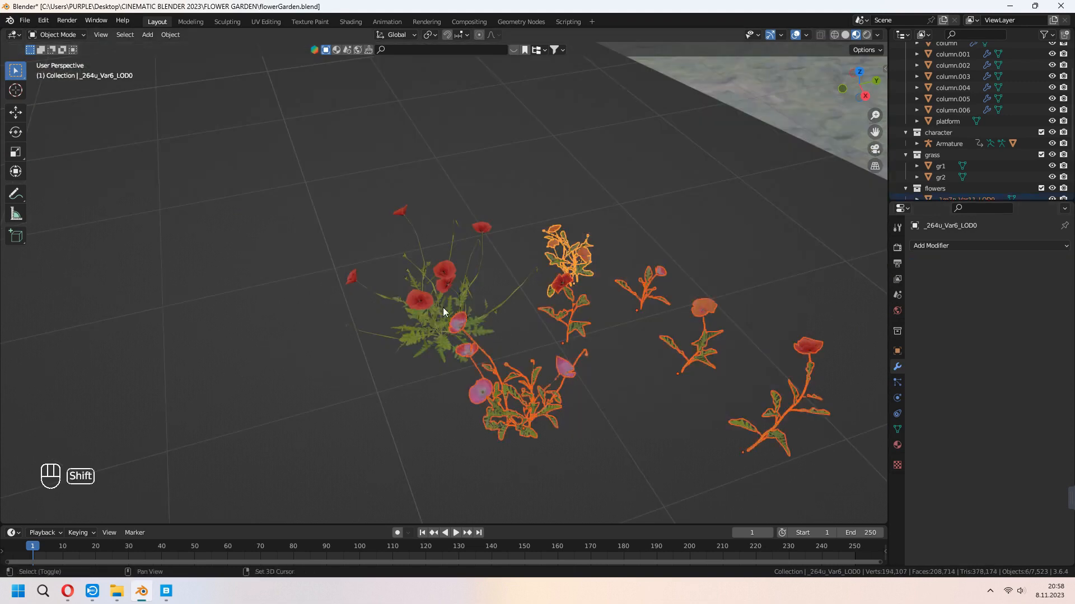
# Copy the Decimate modifier from the large poppy plant to all the other selected poppies.
pyautogui.keyDown('shift'); pyautogui.click(443, 312); pyautogui.keyUp('shift')
pyautogui.hotkey('ctrl', 'l')
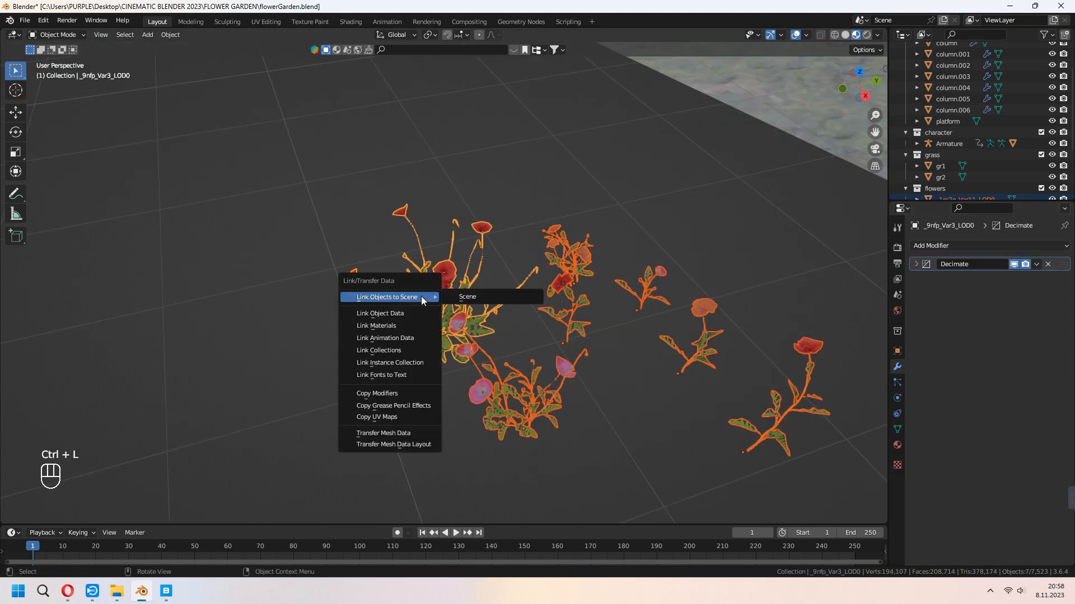
pyautogui.click(394, 393)
pyautogui.moveTo(486, 392); pyautogui.dragTo(557, 282, button='middle')
# Check the copied Decimate modifier on the individual poppies and apply it on each plant.
pyautogui.click(576, 264)
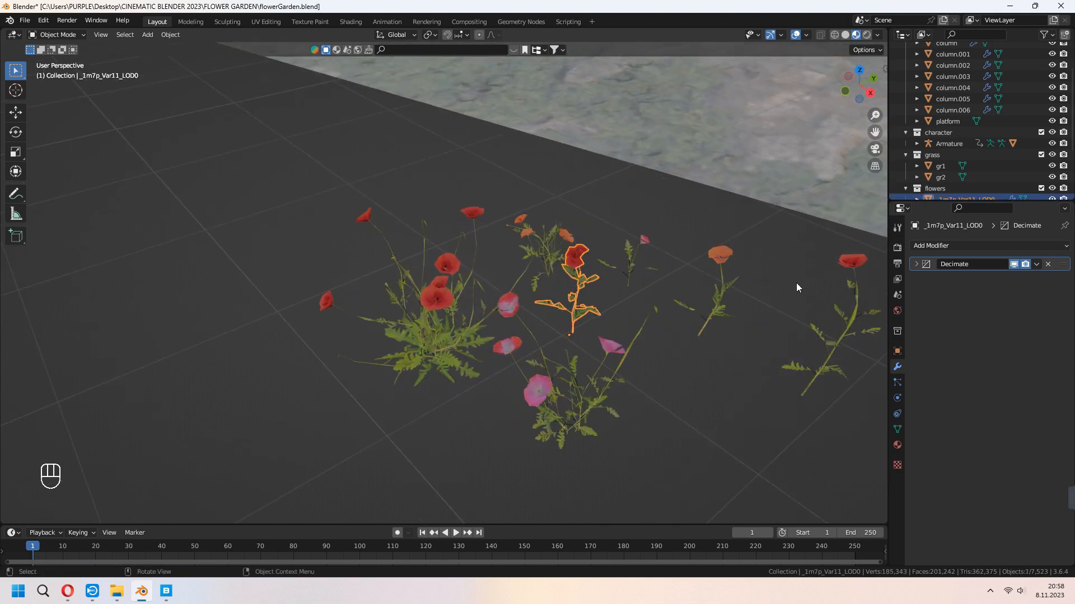
pyautogui.click(916, 265)
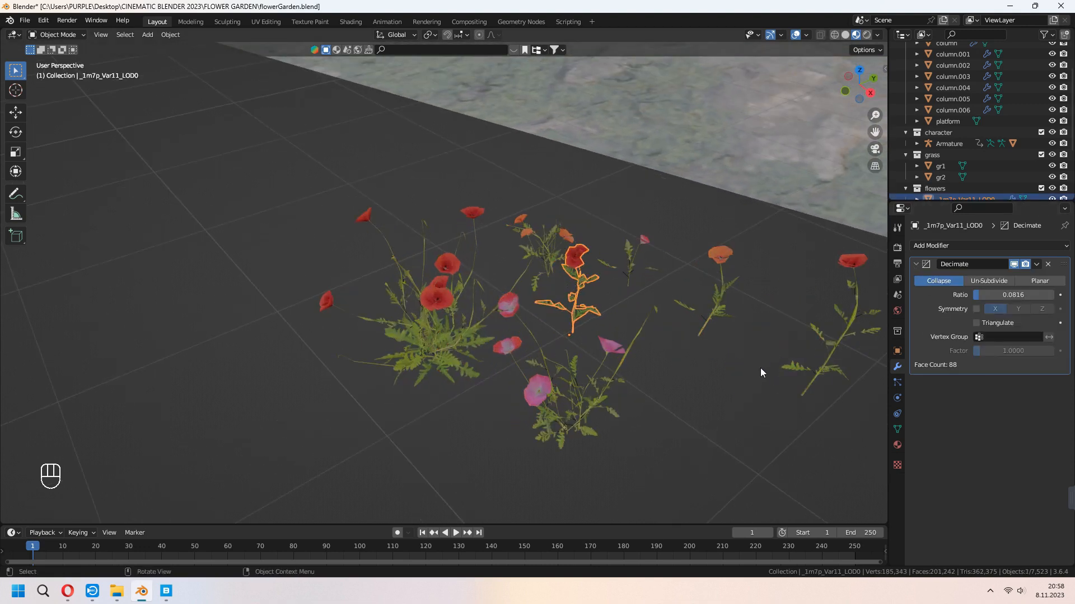
pyautogui.click(629, 265)
pyautogui.moveTo(717, 250); pyautogui.dragTo(665, 274, button='middle')
pyautogui.click(665, 274)
pyautogui.moveTo(408, 336); pyautogui.dragTo(470, 311, button='middle')
pyautogui.scroll(-2, 470, 311)
pyautogui.click(917, 264)
pyautogui.hotkey('ctrl', 'a')
pyautogui.click(538, 331)
pyautogui.hotkey('ctrl', 'a')
pyautogui.click(447, 296)
pyautogui.hotkey('ctrl', 'a')
pyautogui.click(699, 241)
pyautogui.hotkey('ctrl', 'a')
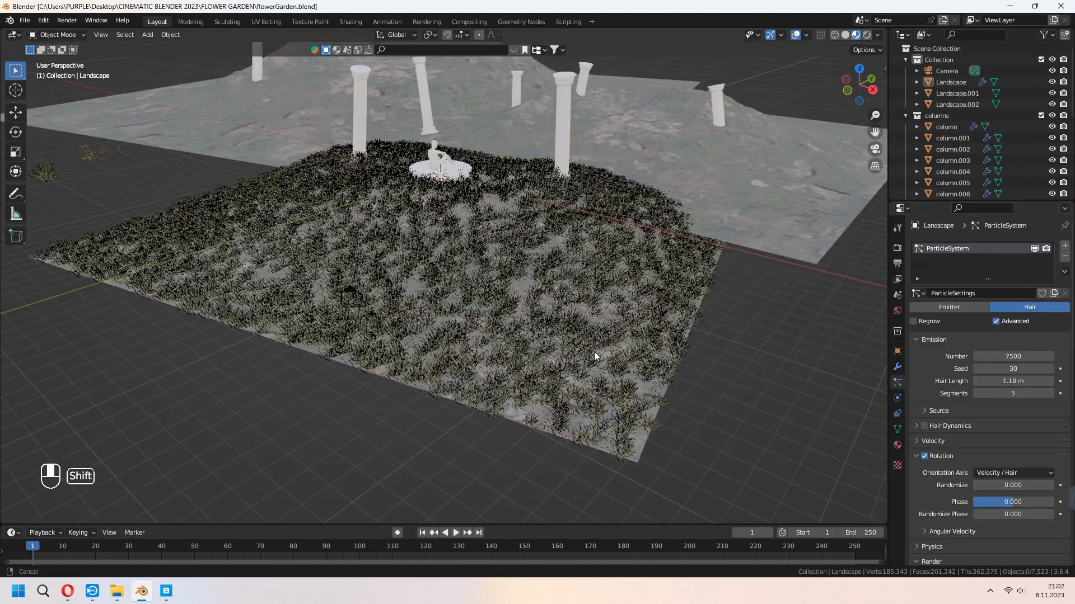
# Add a second particle system of type Hair to the Landscape, enabling Advanced and setting Hair Length to 7.91 m.
pyautogui.click(1064, 248)
pyautogui.click(1022, 306)
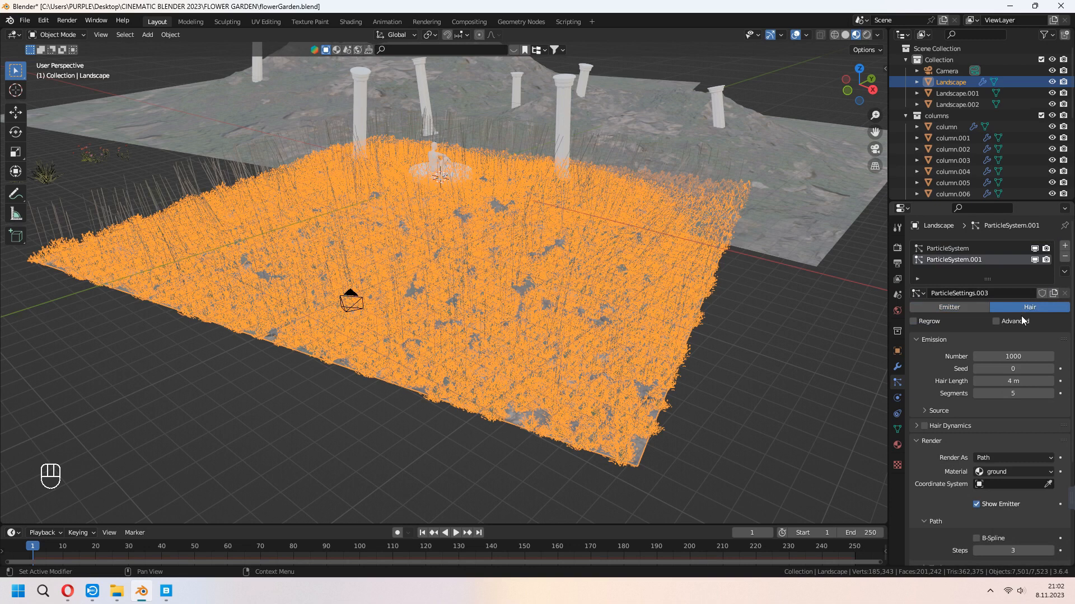
pyautogui.click(997, 322)
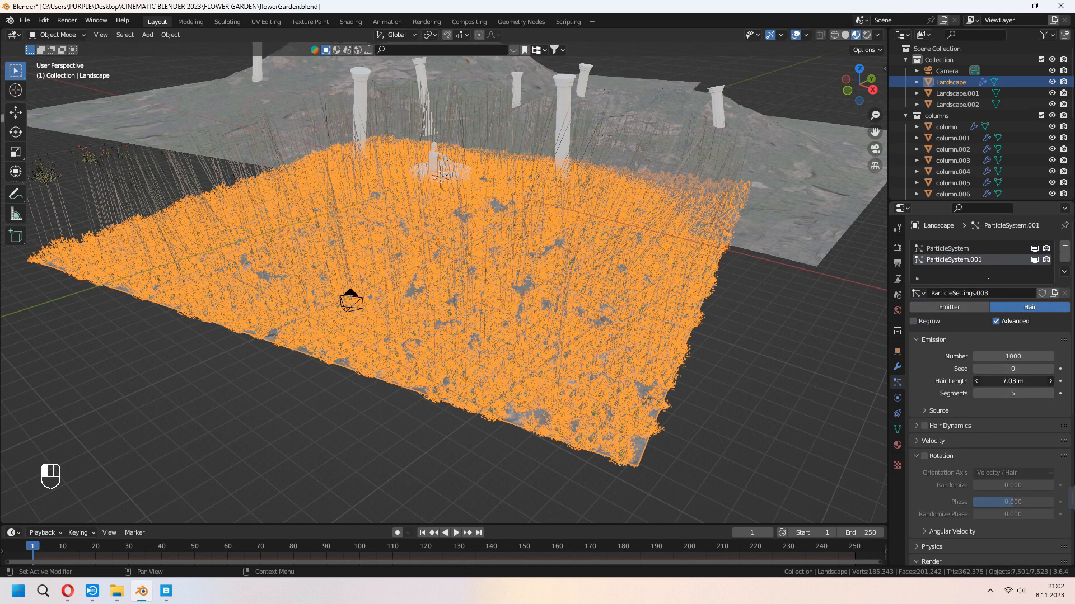
pyautogui.moveTo(1012, 381); pyautogui.dragTo(865, 414)
# Render the new Landscape particles as a collection, using flowers as the instance collection.
pyautogui.scroll(-8, 967, 435)
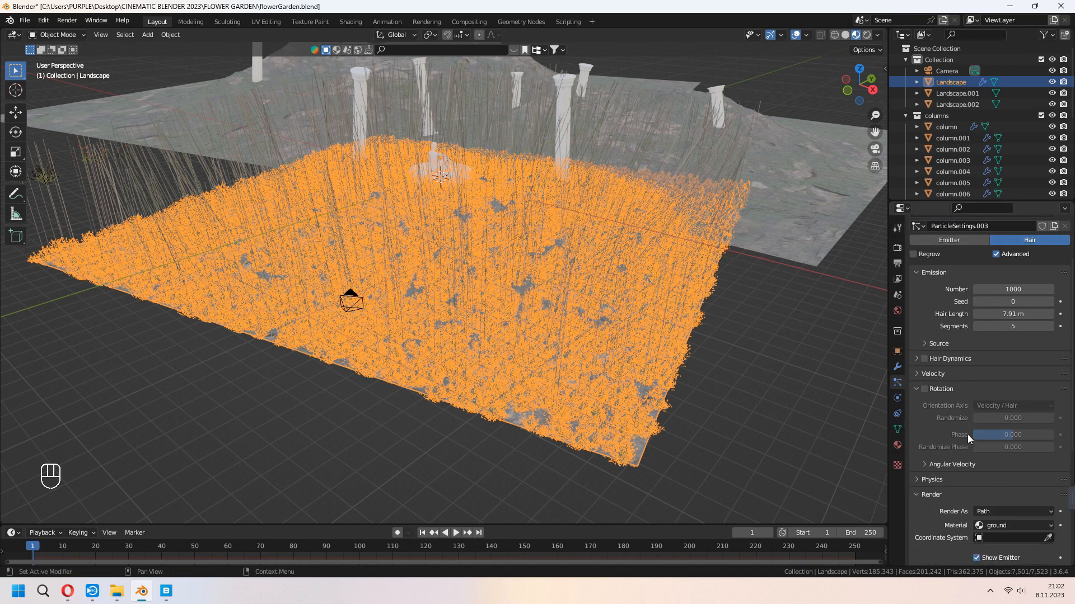
pyautogui.click(1004, 399)
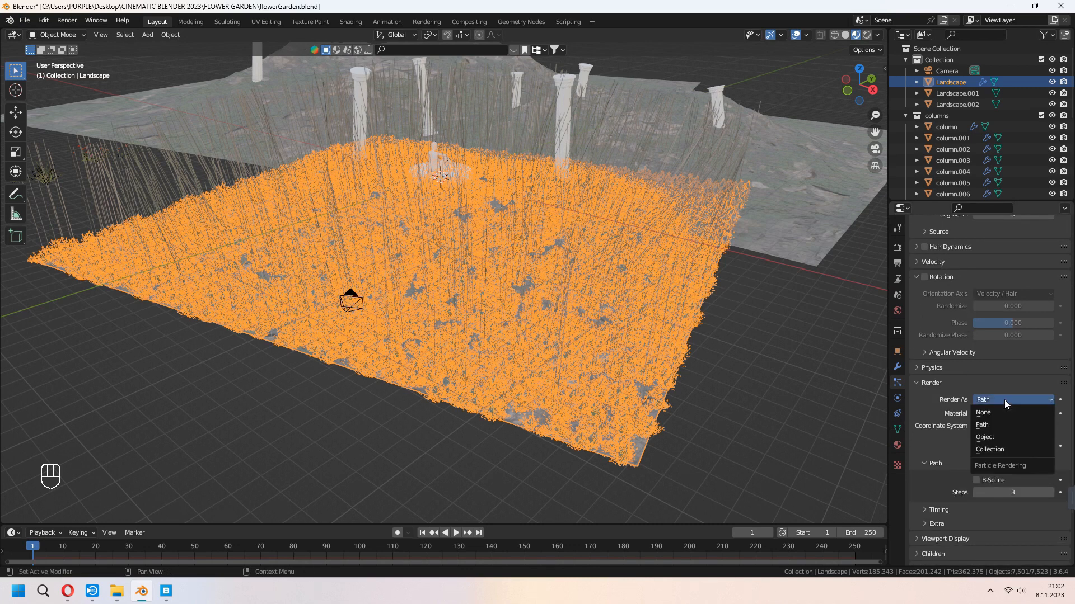
pyautogui.click(1002, 446)
pyautogui.scroll(-3, 954, 436)
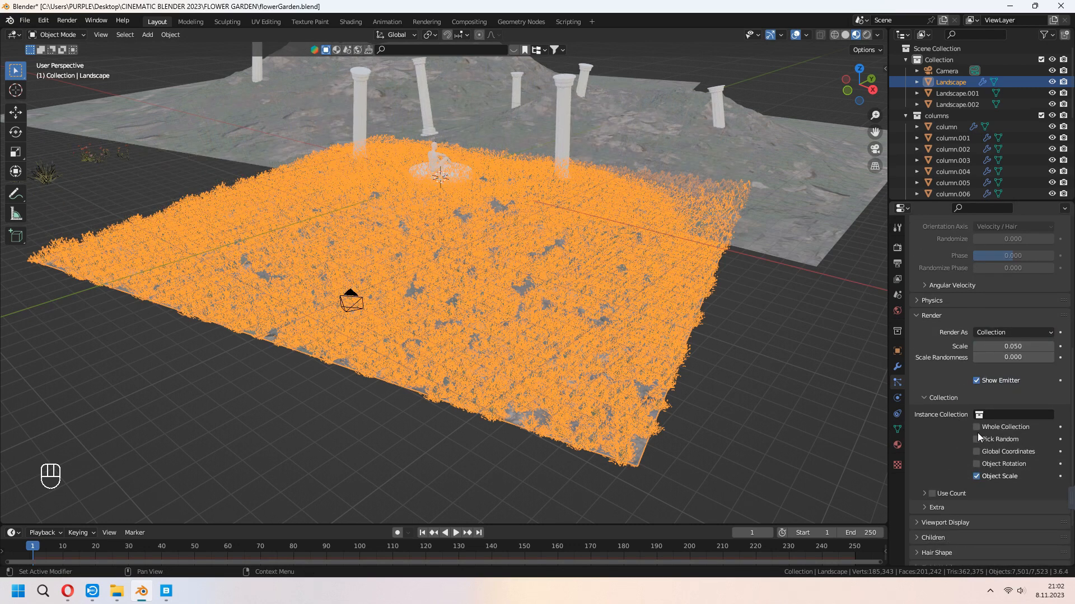
pyautogui.click(1002, 415)
pyautogui.click(992, 462)
pyautogui.moveTo(862, 442); pyautogui.dragTo(879, 424, button='middle')
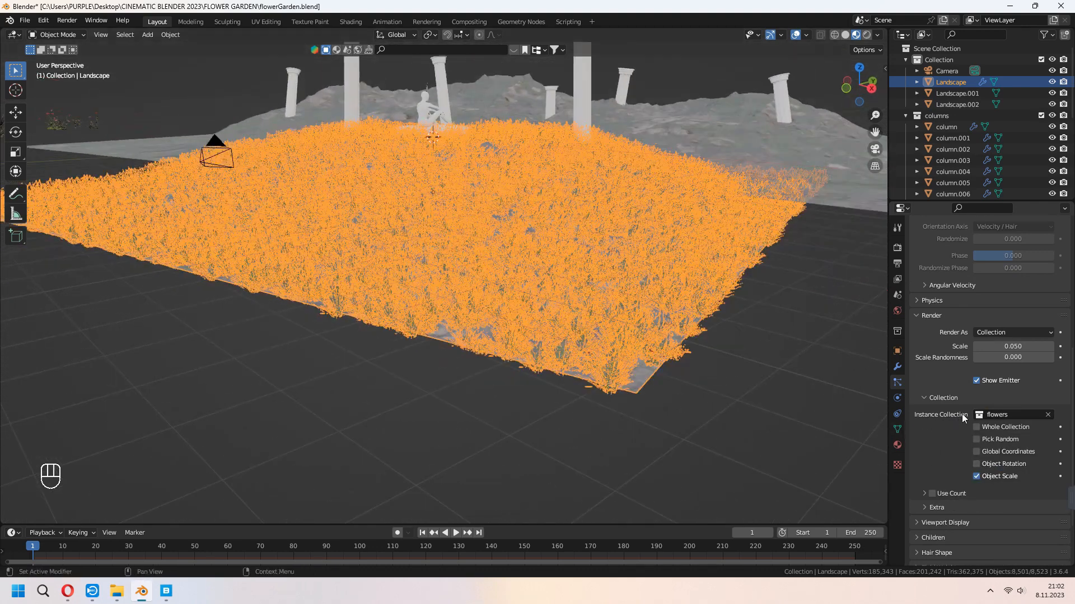
# Set the flower particles' Scale to 0.150 and Scale Randomness to 0.680, deselect everything and save the file.
pyautogui.moveTo(1013, 346)
pyautogui.mouseDown()
pyautogui.moveTo(1035, 347)
pyautogui.moveTo(1008, 357)
pyautogui.mouseUp()
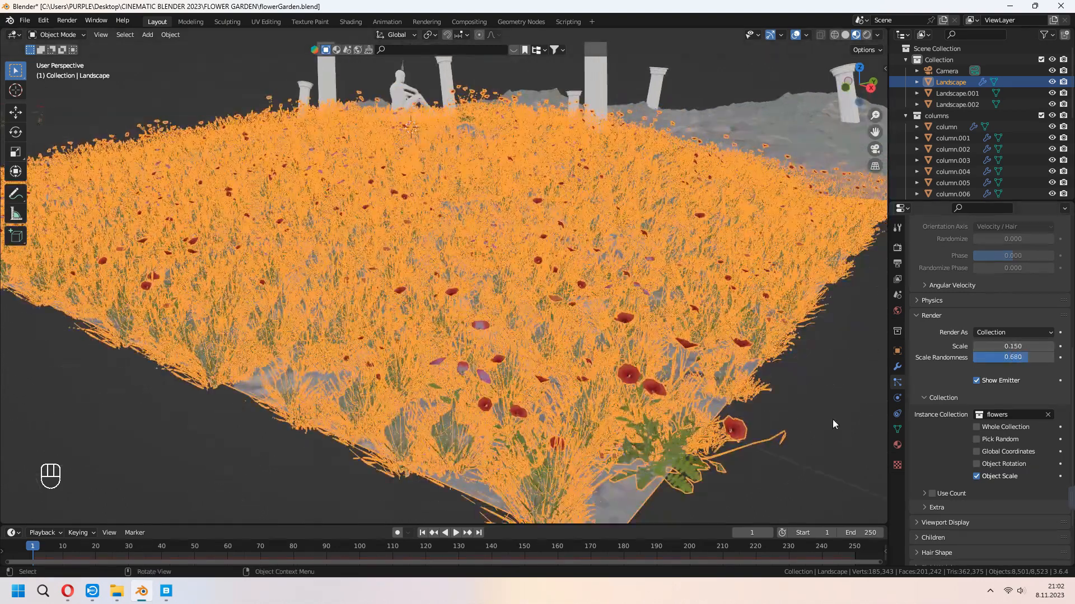
pyautogui.click(835, 425)
pyautogui.hotkey('ctrl', 's')
# Render a still image of the scene to review the poppies, then close the render window.
pyautogui.click(66, 21)
pyautogui.click(85, 33)
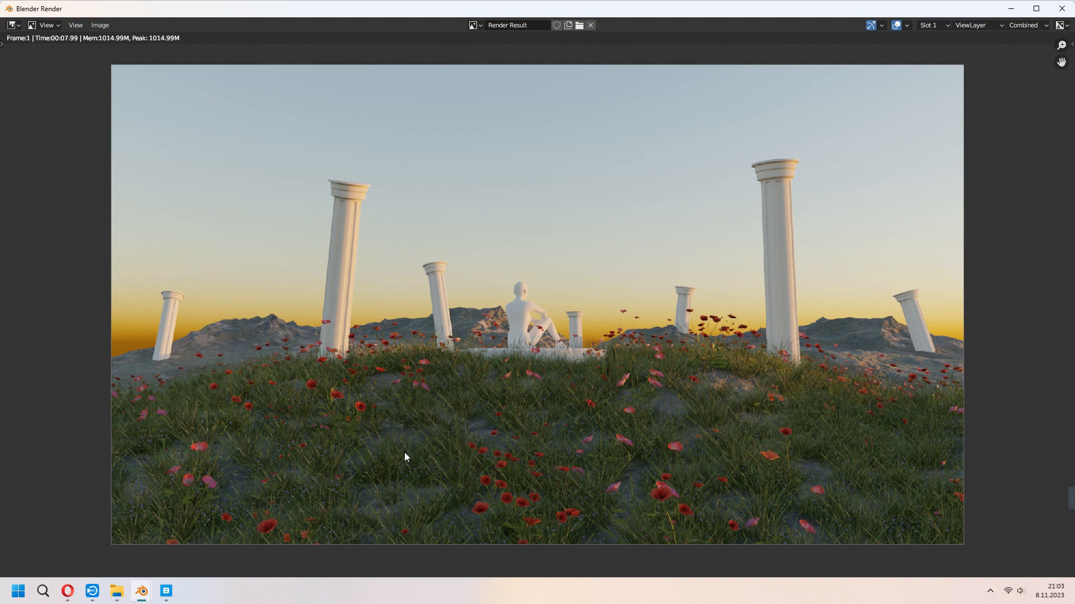
pyautogui.click(1060, 9)
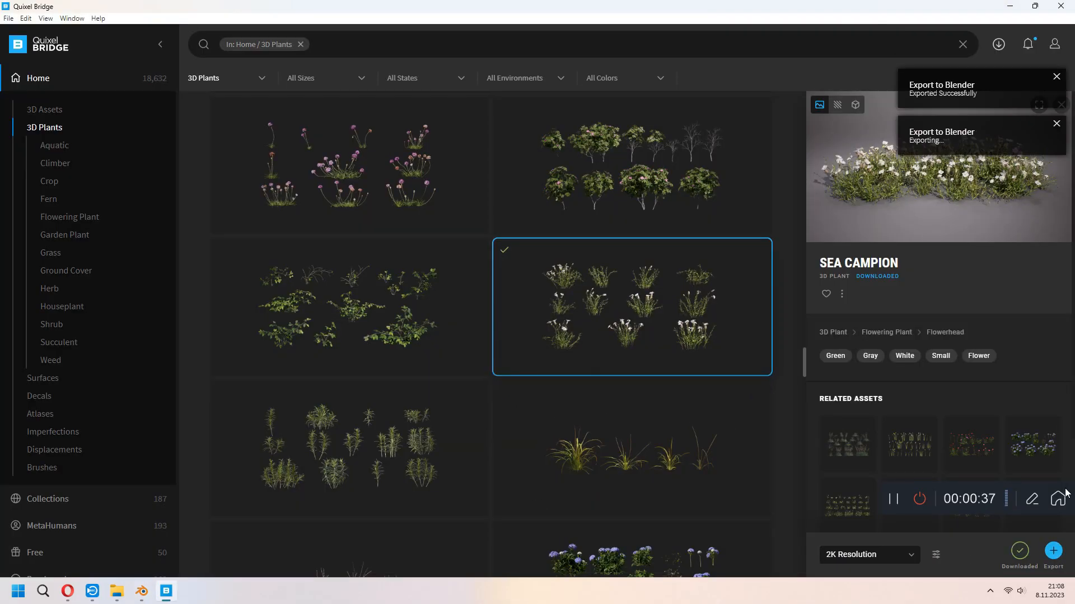
# Switch to Blender and move the imported Sea Campion empty into a new collection named whiteFlowers.
pyautogui.moveTo(152, 586)
pyautogui.press('m')
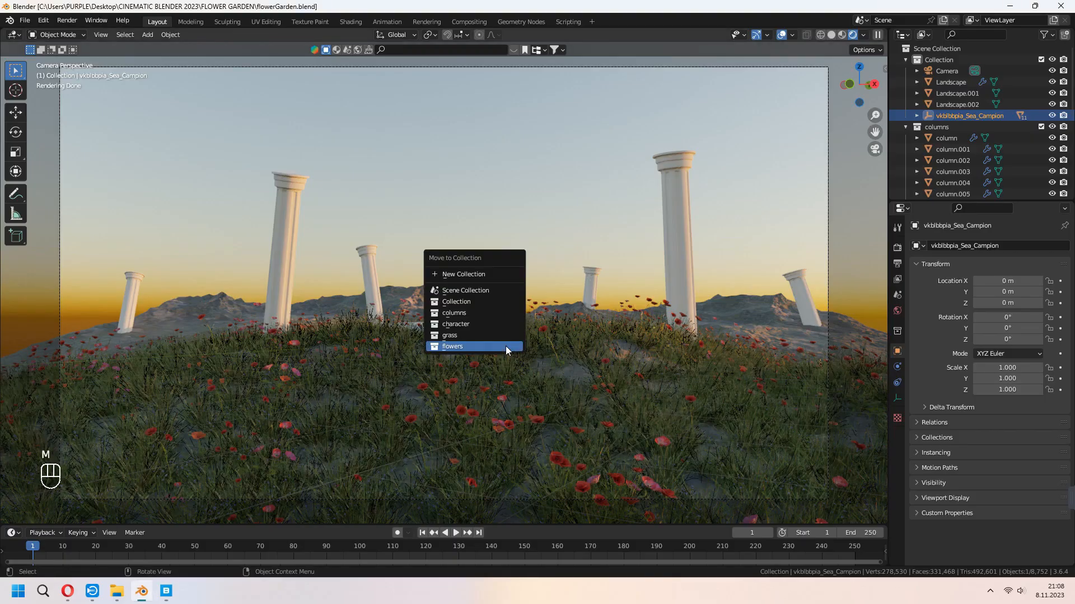
pyautogui.click(457, 272)
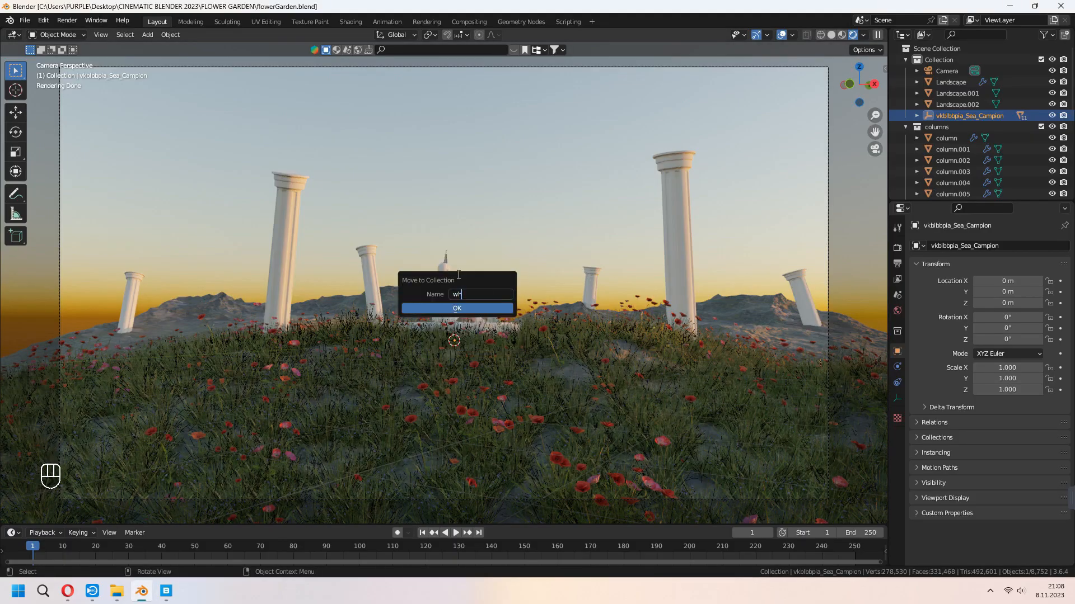
pyautogui.write('whiteFlower')
pyautogui.press('Return')
pyautogui.press('KP_Decimal')
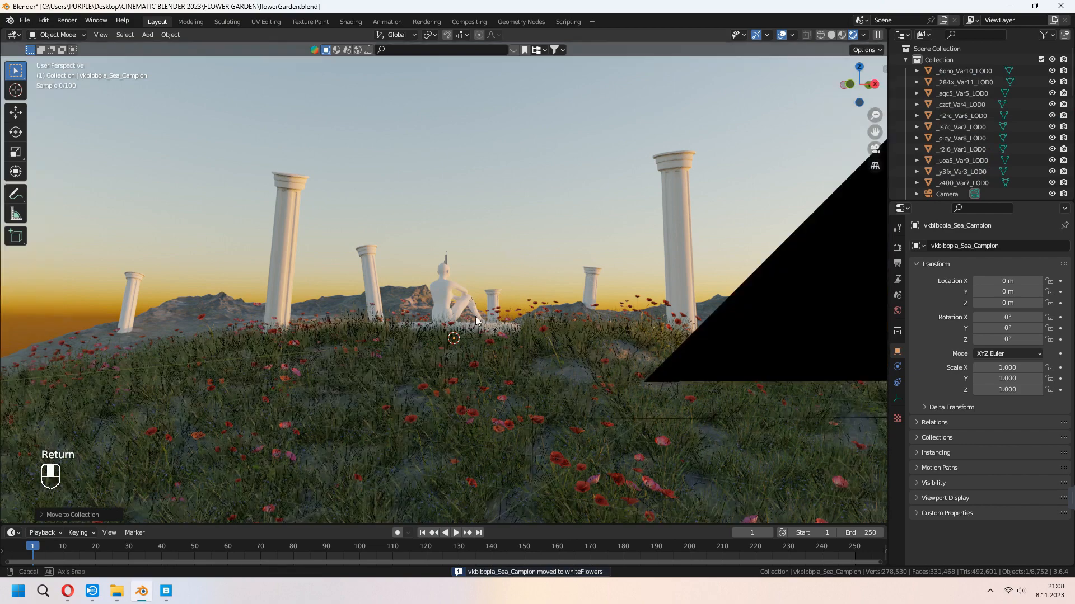
# Move the Sea Campion group onto the empty area beside the landscape and scale it.
pyautogui.press('g')
pyautogui.moveTo(508, 296); pyautogui.dragTo(512, 335, button='middle')
pyautogui.press('s')
pyautogui.click(515, 350)
# Clear the Sea Campion plants' parent while keeping their transformation, and delete the leftover empty.
pyautogui.moveTo(359, 168); pyautogui.dragTo(567, 367)
pyautogui.hotkey('alt', 'p')
pyautogui.click(565, 367)
pyautogui.click(555, 293)
pyautogui.press('x')
# Select all the unparented Sea Campion plants and move them into the whiteFlowers collection.
pyautogui.moveTo(349, 178); pyautogui.dragTo(537, 359)
pyautogui.press('m')
pyautogui.click(495, 413)
# Spread the overlapping Sea Campion plants apart on the empty ground in top view so each one stands alone.
pyautogui.moveTo(476, 314); pyautogui.dragTo(480, 358, button='middle')
pyautogui.click(456, 257)
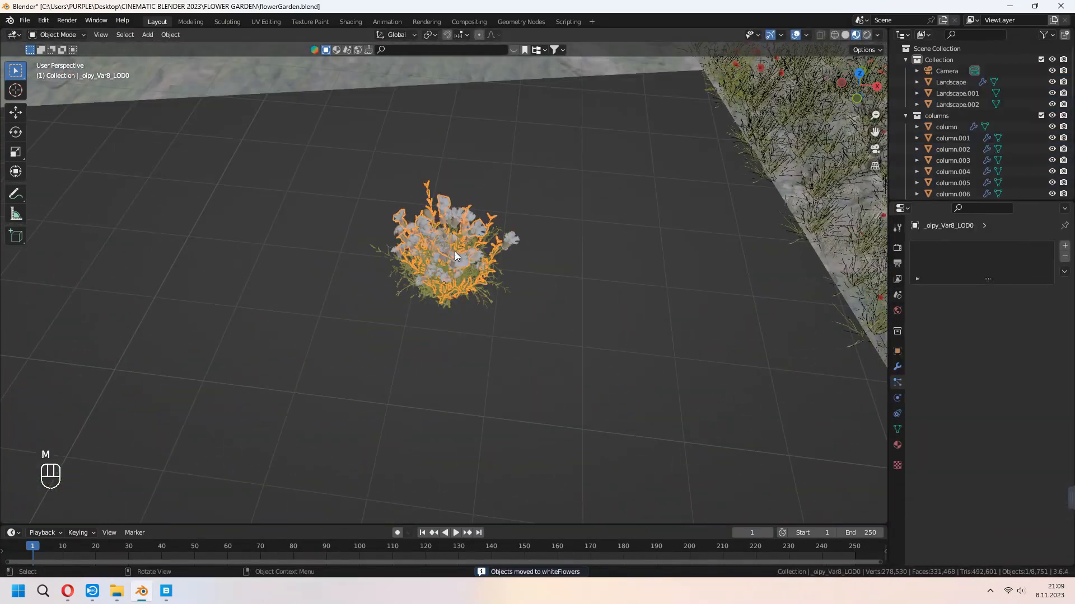
pyautogui.press('KP_7')
pyautogui.press('g')
pyautogui.click(593, 212)
pyautogui.click(445, 268)
pyautogui.press('g')
pyautogui.click(331, 360)
pyautogui.click(445, 280)
pyautogui.press('g')
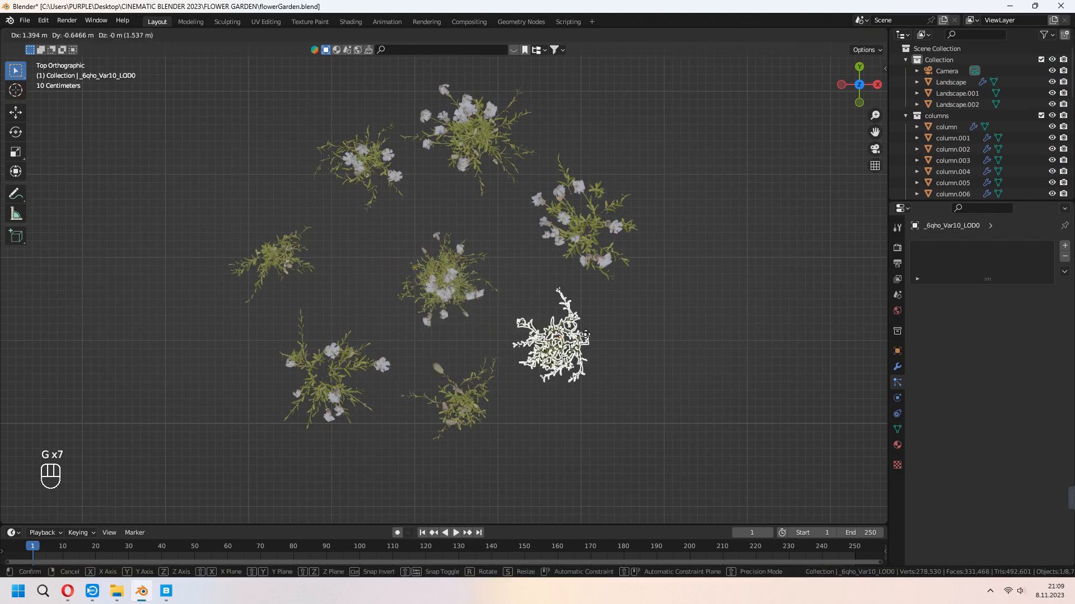
pyautogui.click(576, 358)
pyautogui.click(448, 276)
pyautogui.press('g')
# Delete the surplus Sea Campion variations, keeping only the Var1, Var3, Var8 and Var9 plants.
pyautogui.click(441, 266)
pyautogui.press('g')
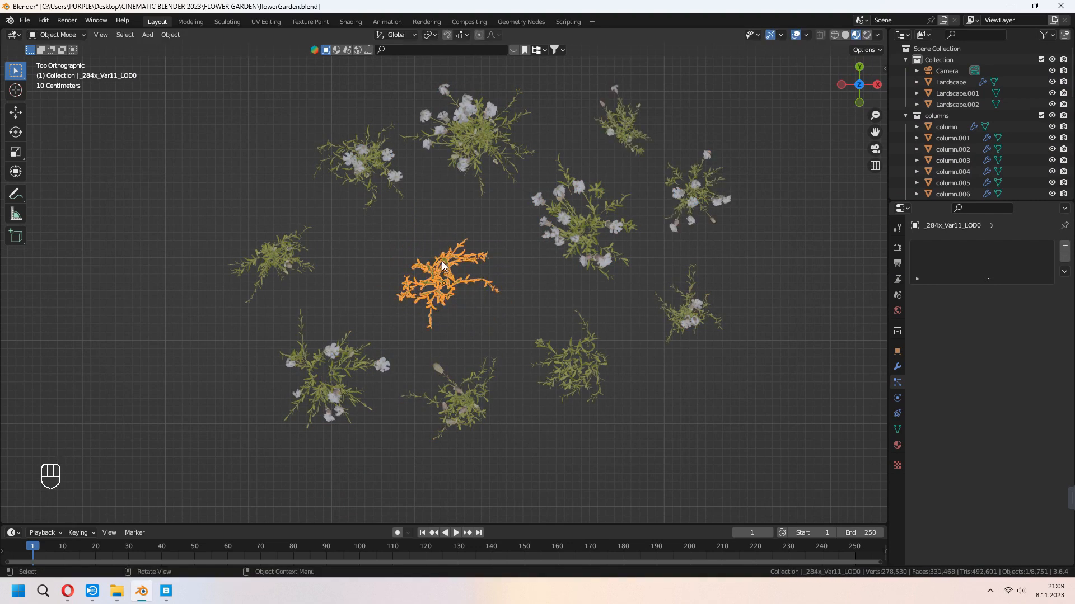
pyautogui.press('Delete')
pyautogui.moveTo(463, 340); pyautogui.dragTo(621, 407)
pyautogui.press('Delete')
pyautogui.click(622, 124)
pyautogui.press('Delete')
pyautogui.click(287, 251)
pyautogui.press('Delete')
pyautogui.click(690, 319)
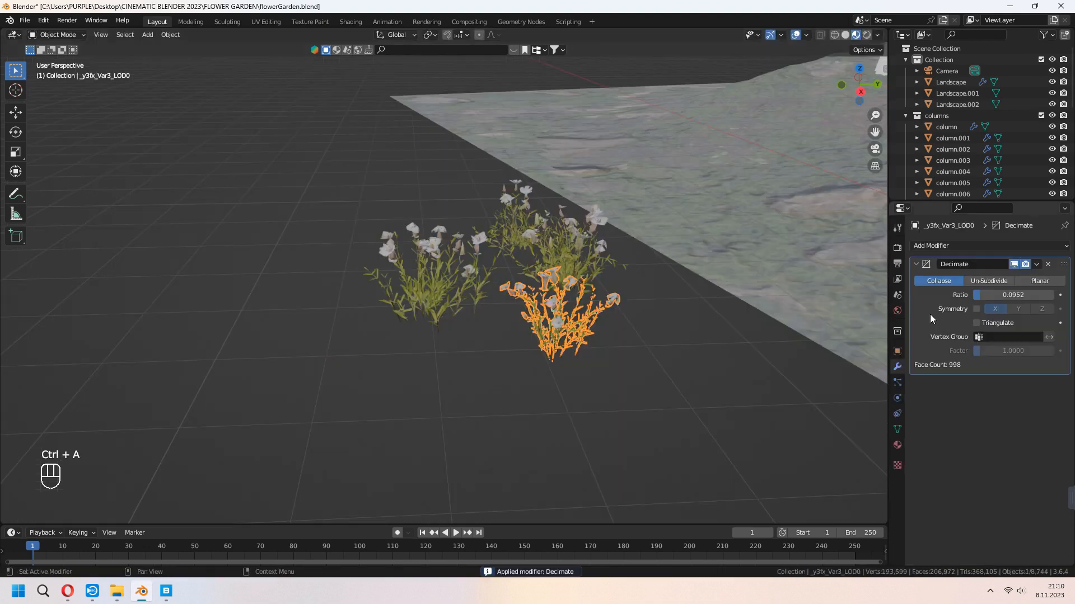
# Apply the Decimate modifiers on the remaining Sea Campion plants.
pyautogui.hotkey('ctrl', 'a')
pyautogui.click(576, 249)
pyautogui.hotkey('ctrl', 'a')
pyautogui.click(517, 221)
pyautogui.hotkey('ctrl', 'a')
pyautogui.moveTo(659, 329)
pyautogui.mouseDown(button='middle')
pyautogui.moveTo(706, 352)
pyautogui.moveTo(664, 348)
pyautogui.mouseUp(button='middle')
pyautogui.click(469, 259)
# Add a third particle system to the main grassy landscape and set its type to Hair.
pyautogui.scroll(-10, 977, 146)
pyautogui.moveTo(778, 331); pyautogui.dragTo(661, 317, button='middle')
pyautogui.scroll(-8, 660, 317)
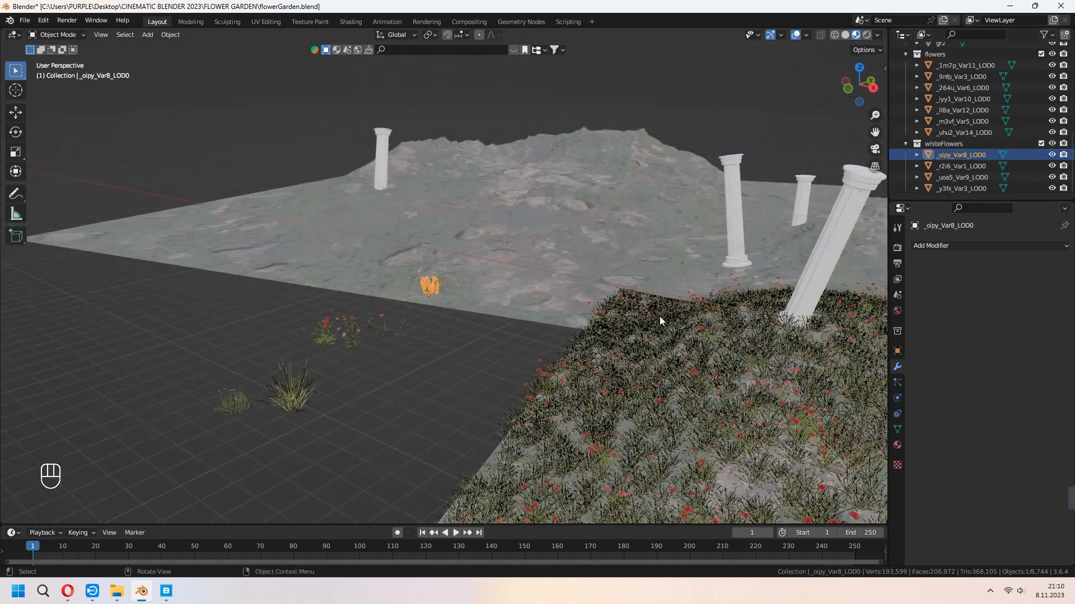
pyautogui.press('KP_0')
pyautogui.click(749, 367)
pyautogui.moveTo(708, 378); pyautogui.dragTo(661, 392, button='middle')
pyautogui.keyDown('shift'); pyautogui.moveTo(661, 392); pyautogui.dragTo(697, 351, button='middle'); pyautogui.keyUp('shift')
pyautogui.moveTo(582, 447); pyautogui.dragTo(482, 409, button='middle')
pyautogui.scroll(10, 976, 124)
pyautogui.click(897, 383)
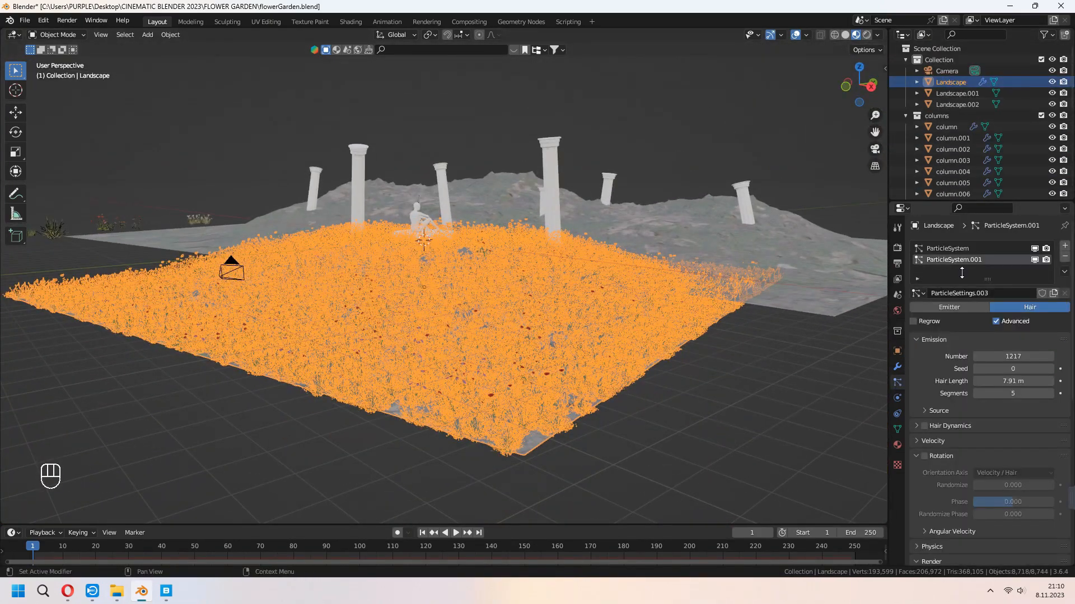
pyautogui.click(1065, 249)
pyautogui.click(1030, 308)
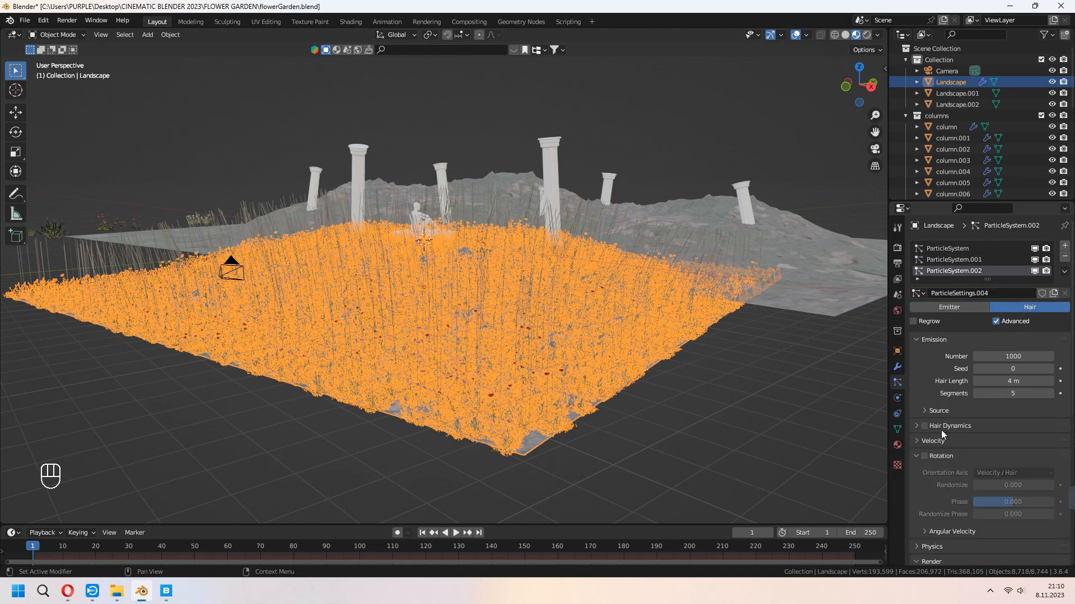
# Give the new hair system a 5.39 m hair length and rotation, and render it as the whiteFlowers collection.
pyautogui.click(924, 456)
pyautogui.scroll(-8, 952, 448)
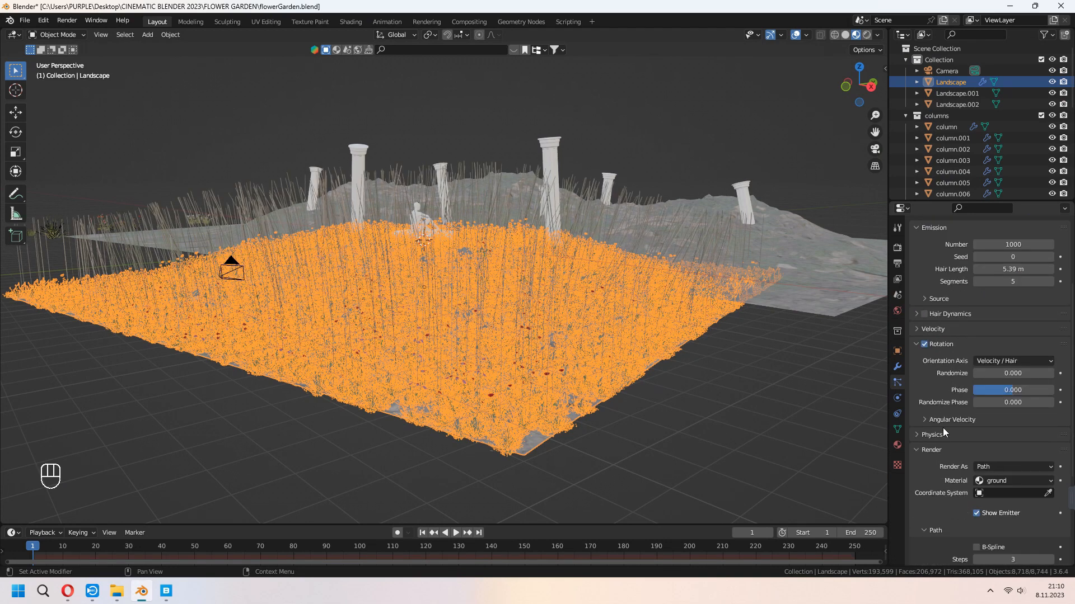
pyautogui.click(1013, 400)
pyautogui.click(1007, 453)
pyautogui.click(1007, 482)
# Set the white flower particles' scale to 0.260 and scale randomness to 0.558.
pyautogui.click(993, 424)
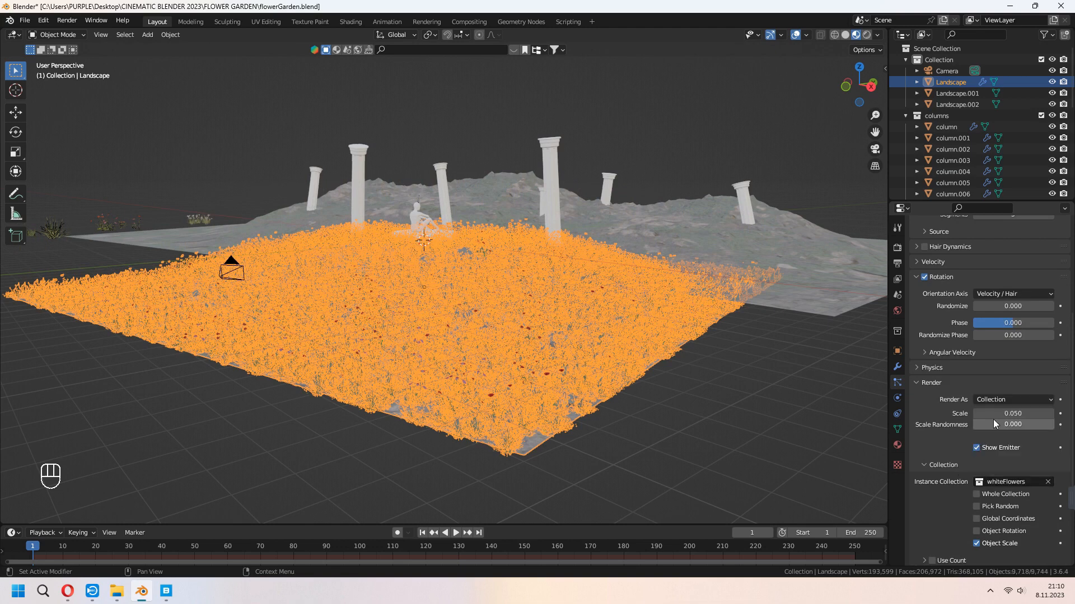
pyautogui.moveTo(1002, 415); pyautogui.dragTo(1011, 414)
pyautogui.moveTo(633, 386); pyautogui.dragTo(649, 386, button='middle')
pyautogui.moveTo(986, 424); pyautogui.dragTo(1013, 424)
# Show the flower field through the camera with rendered shading and save the file.
pyautogui.press('KP_0')
pyautogui.press('a')
pyautogui.press('a')
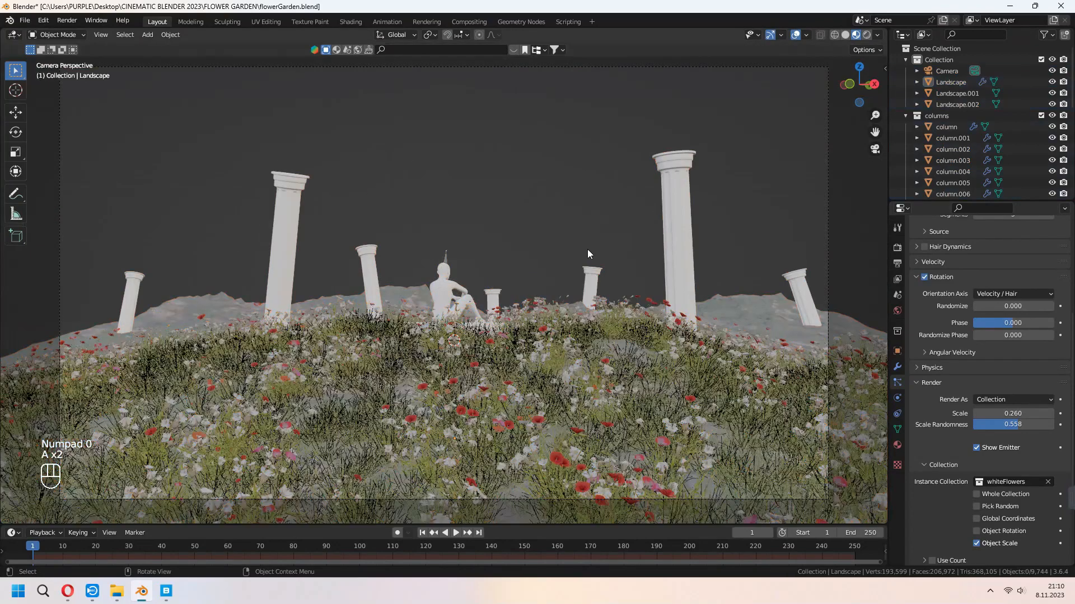
pyautogui.click(866, 35)
pyautogui.hotkey('ctrl', 's')
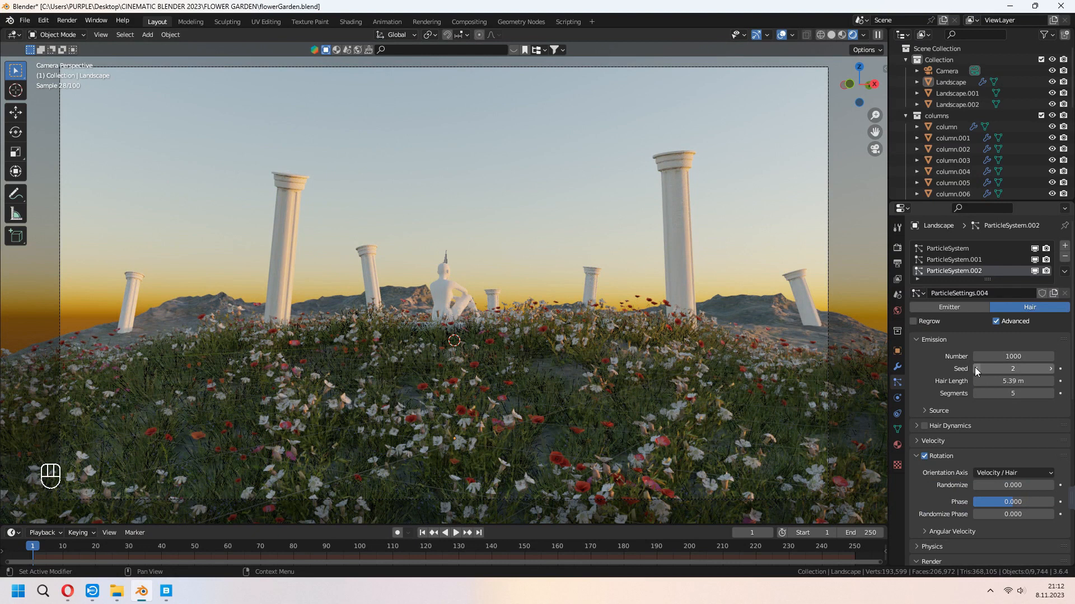
# Set the emission seed of the white flower particle system to 4.
pyautogui.click(977, 369)
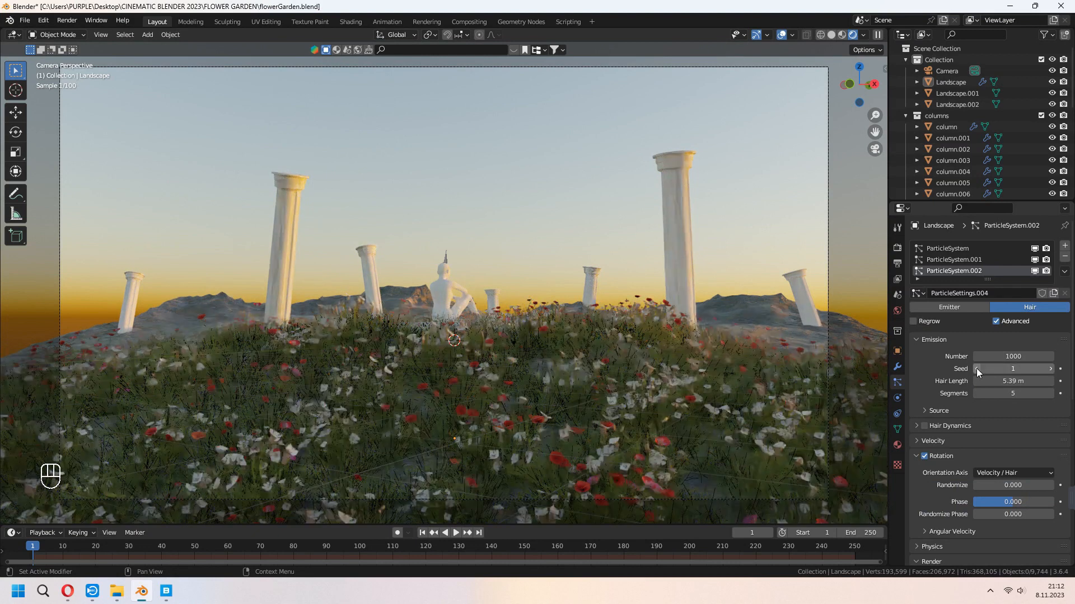
pyautogui.click(1050, 370)
pyautogui.click(1051, 370)
pyautogui.click(1050, 370)
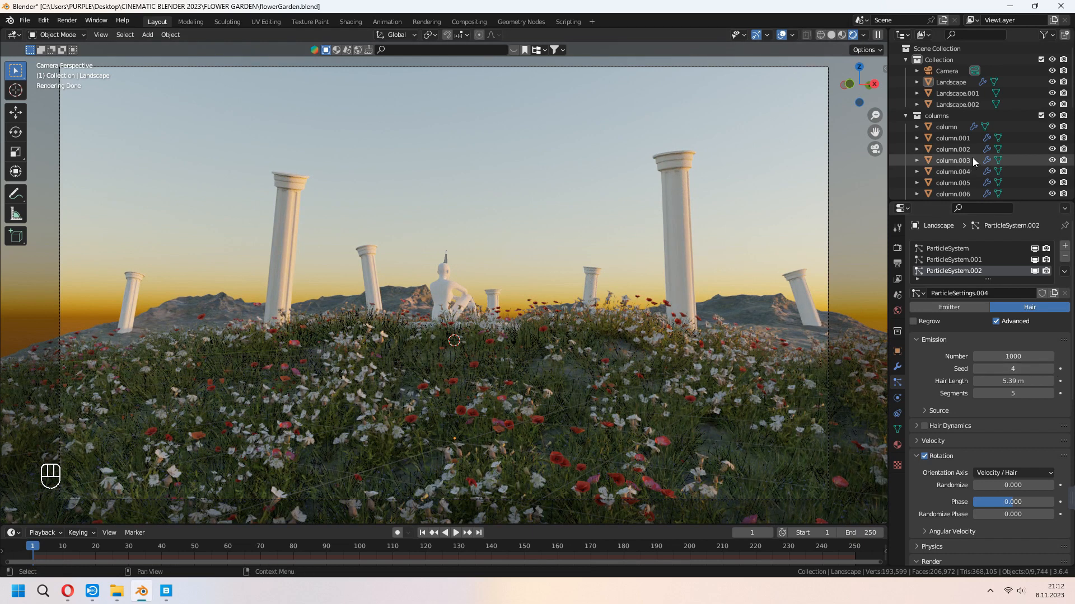
# Try emission seeds up to 5 on the poppy particle system and set the seed to 2.
pyautogui.click(954, 260)
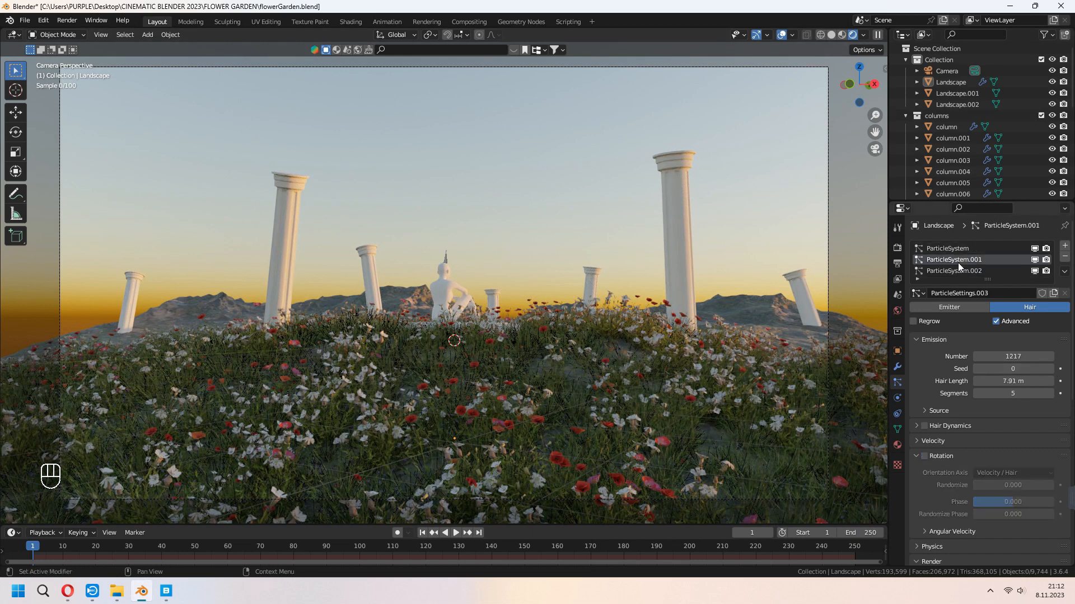
pyautogui.click(1050, 369)
pyautogui.click(1050, 368)
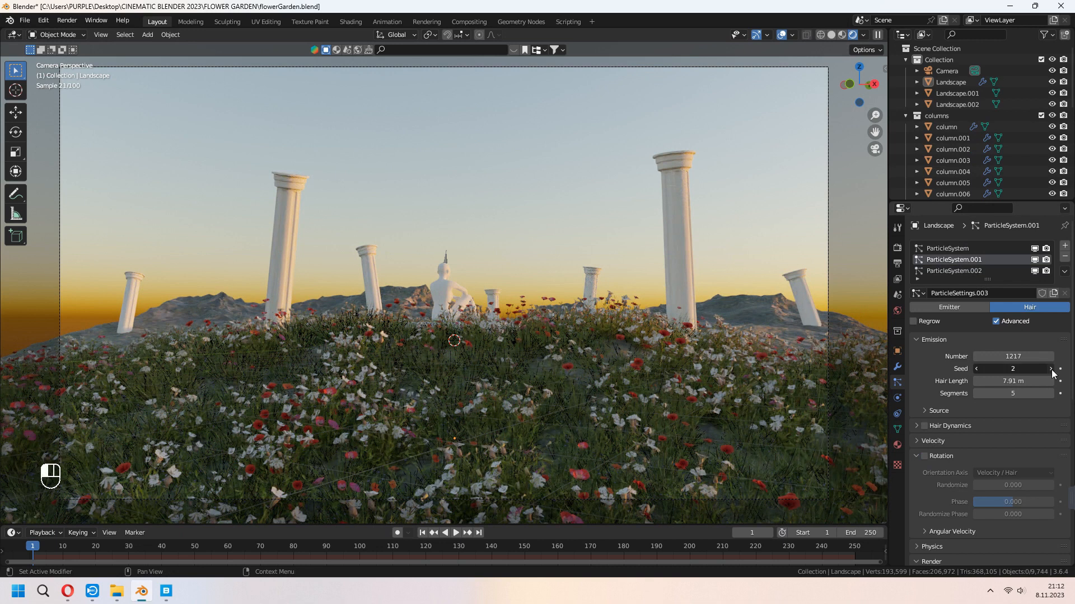
pyautogui.click(1050, 369)
pyautogui.click(1050, 369)
pyautogui.click(1050, 368)
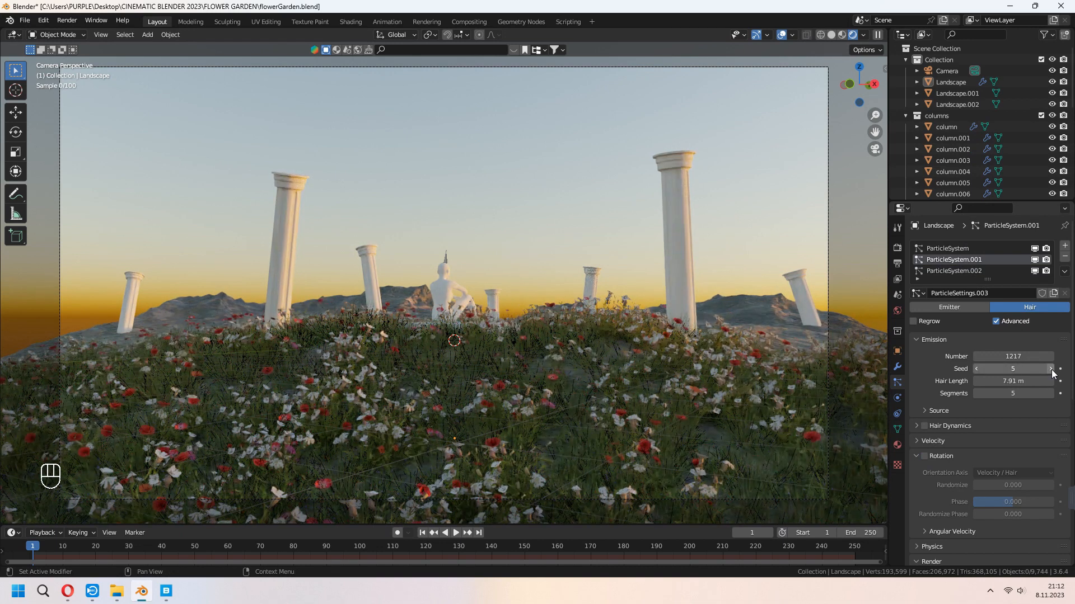
pyautogui.click(978, 369)
pyautogui.click(978, 369)
pyautogui.click(977, 369)
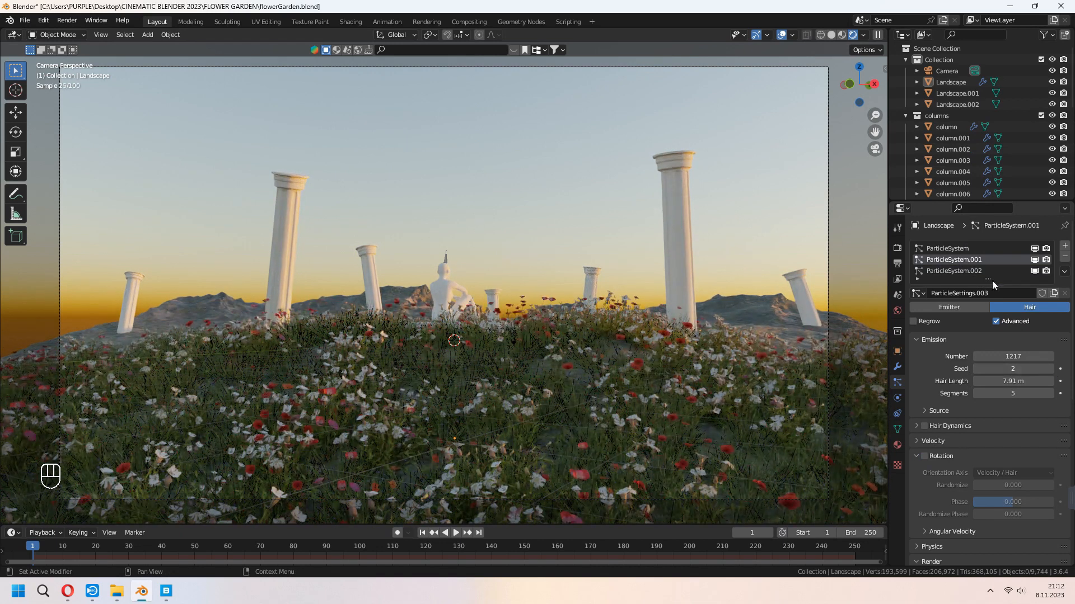
# Delete the two bare background hill landscapes behind the flower field.
pyautogui.press('x')
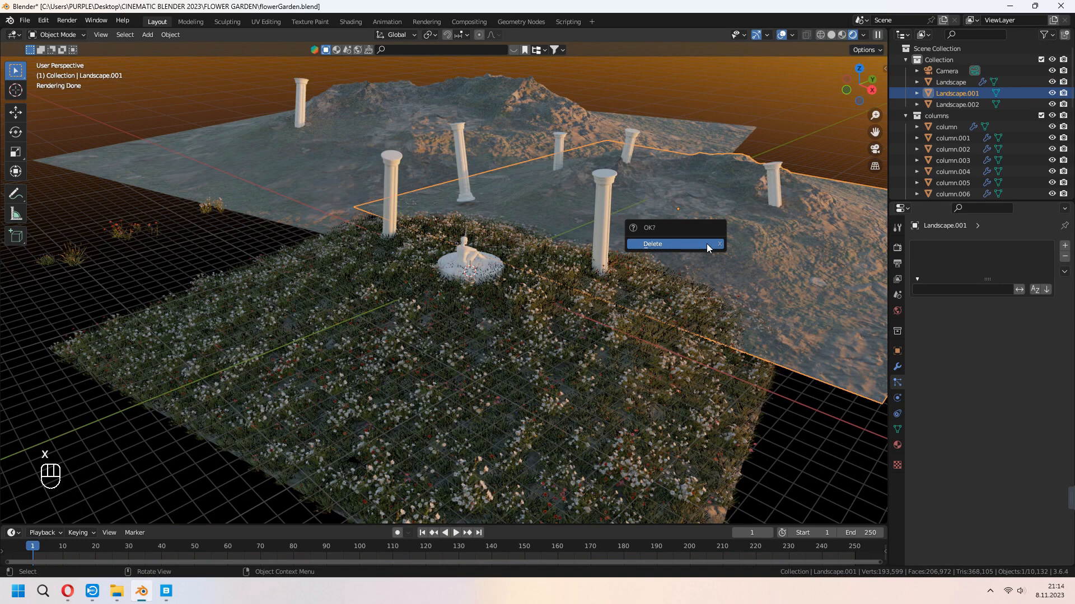
pyautogui.click(706, 243)
pyautogui.click(566, 151)
pyautogui.press('x')
pyautogui.click(521, 112)
# Duplicate the flower-covered landscape in top view and place the copy behind the original, checking it through the camera.
pyautogui.click(840, 35)
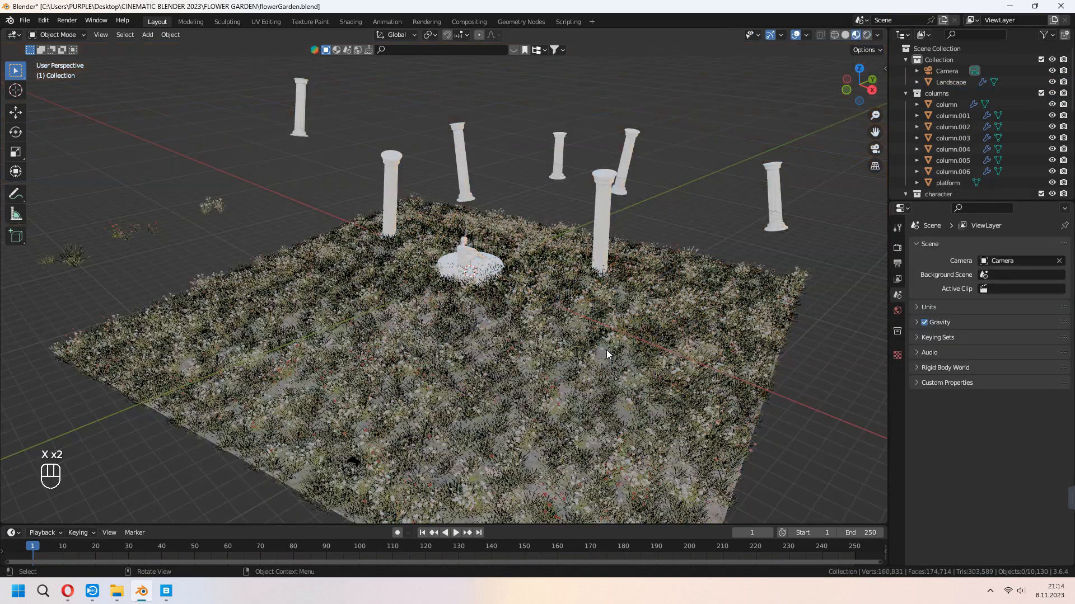
pyautogui.click(605, 351)
pyautogui.press('KP_7')
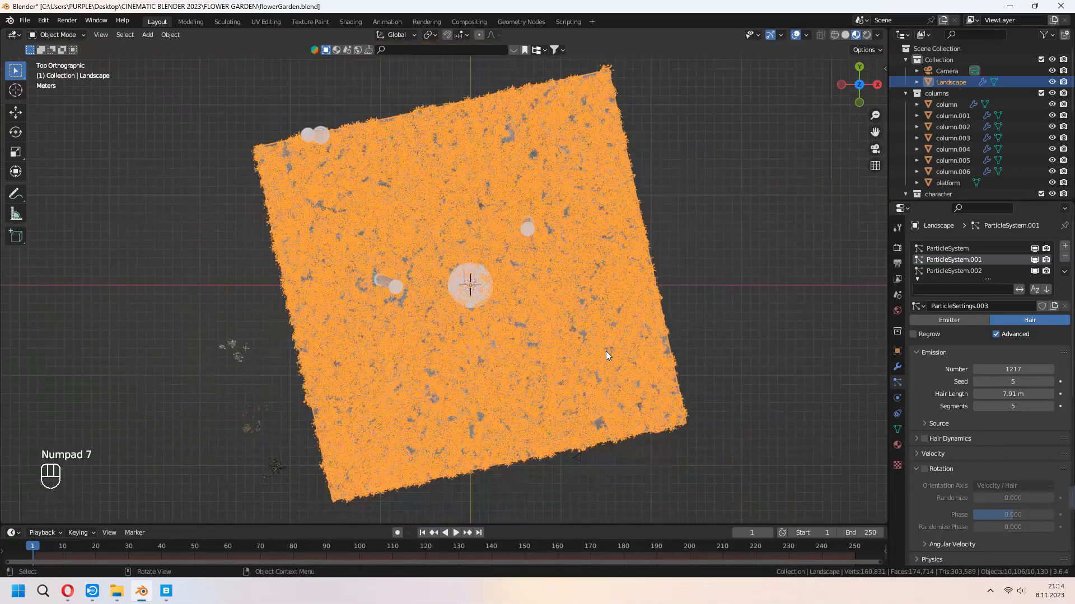
pyautogui.hotkey('shift', 'd')
pyautogui.click(588, 168)
pyautogui.press('KP_0')
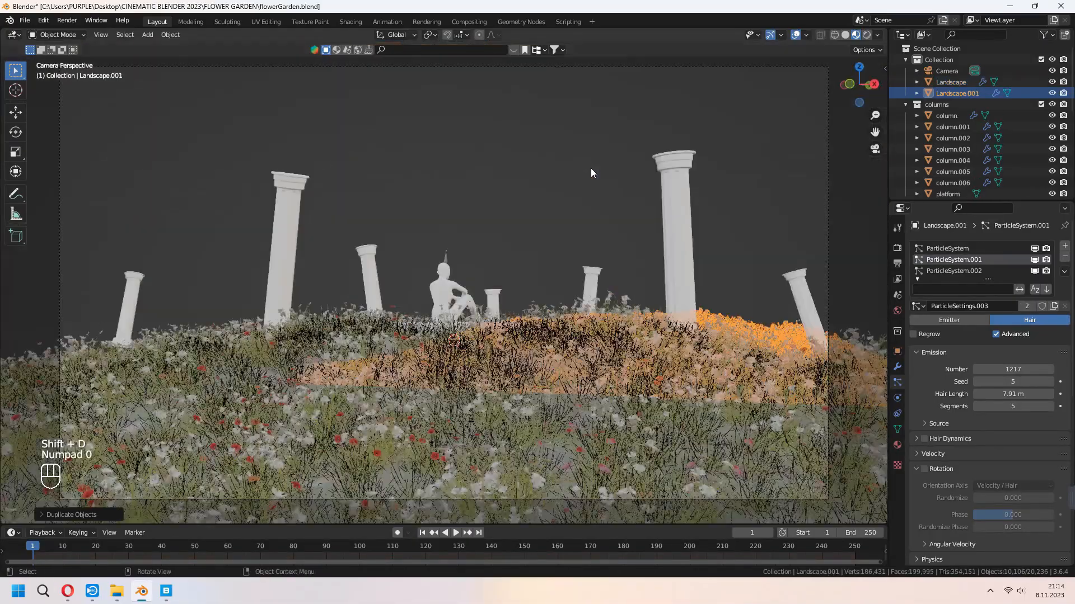
# Duplicate the rear flower landscape and place the copy beside it to fill the other half of the camera's background.
pyautogui.press('KP_7')
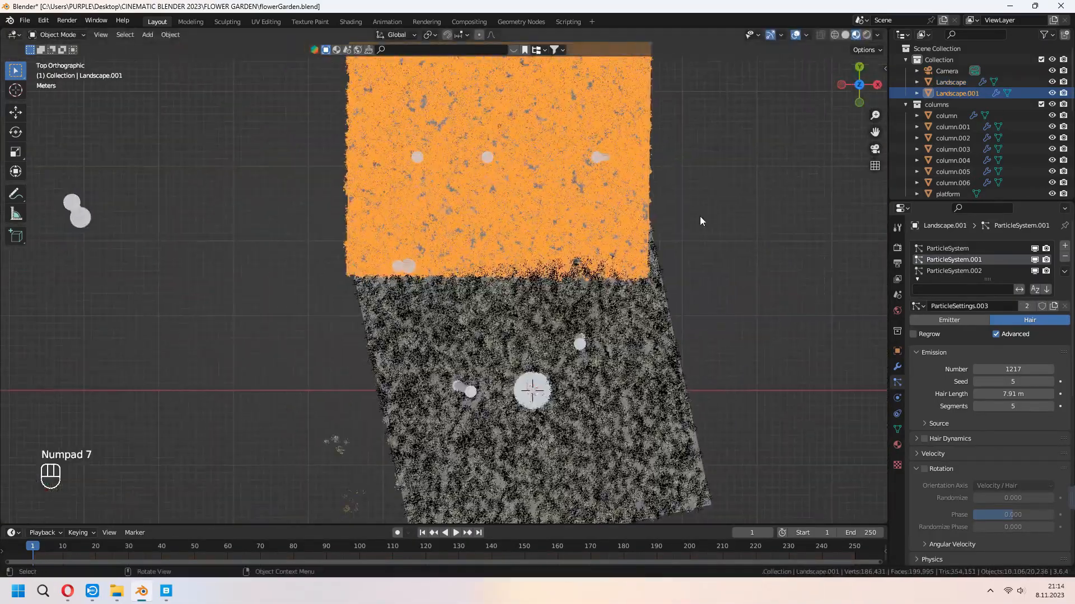
pyautogui.hotkey('shift', 'd')
pyautogui.click(402, 315)
pyautogui.press('KP_0')
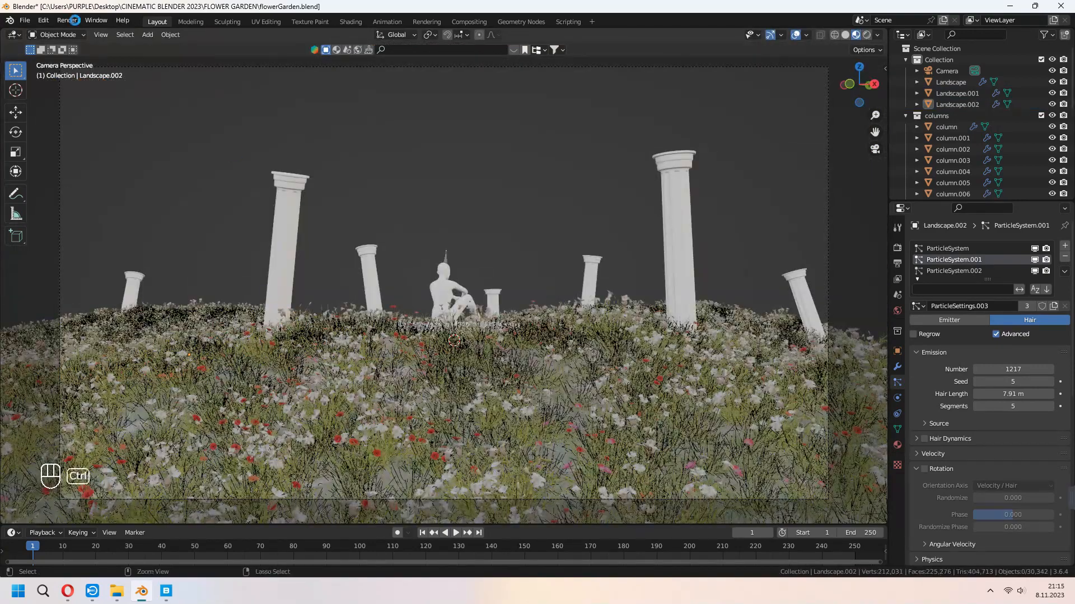
# Save the file and render a still image of the camera view.
pyautogui.hotkey('ctrl', 's')
pyautogui.click(68, 20)
pyautogui.click(84, 31)
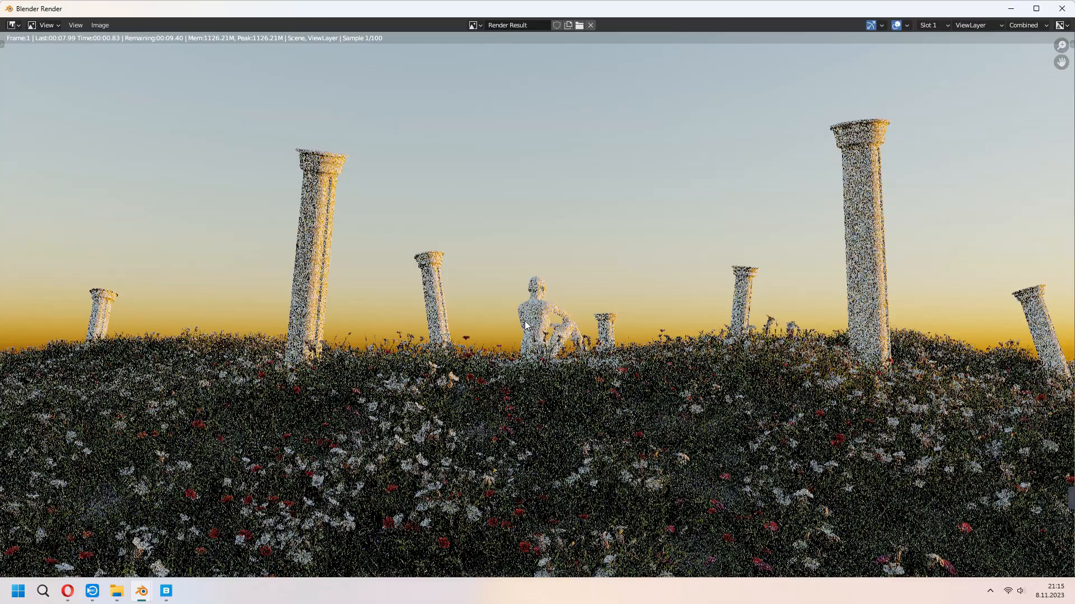
pyautogui.scroll(-1, 532, 349)
pyautogui.scroll(1, 535, 357)
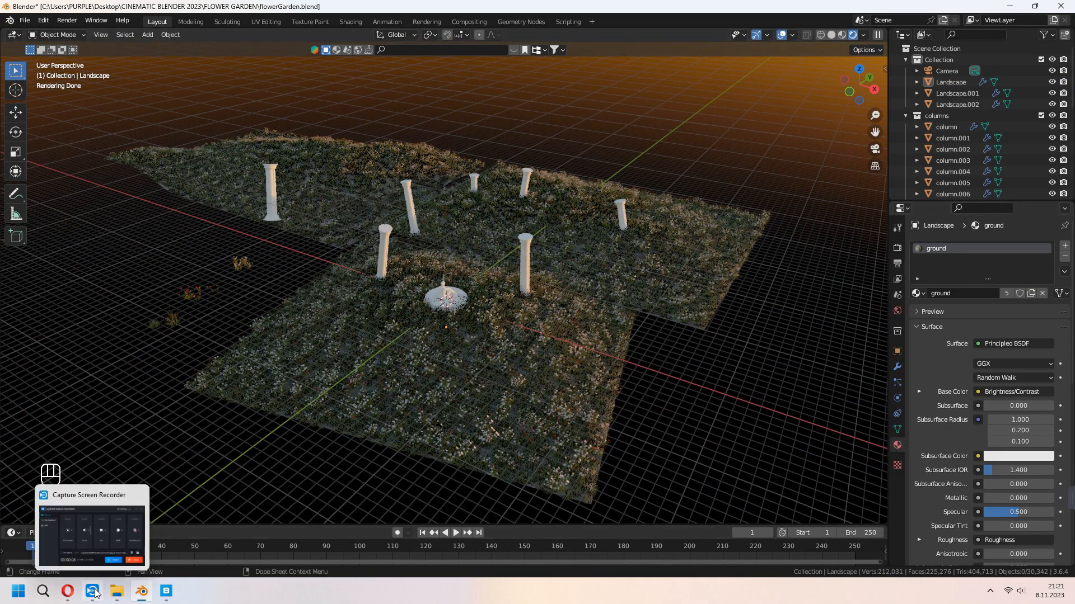
# Switch to the browser to view the Grass 004 material on ambientCG, and return to Blender.
pyautogui.click(67, 591)
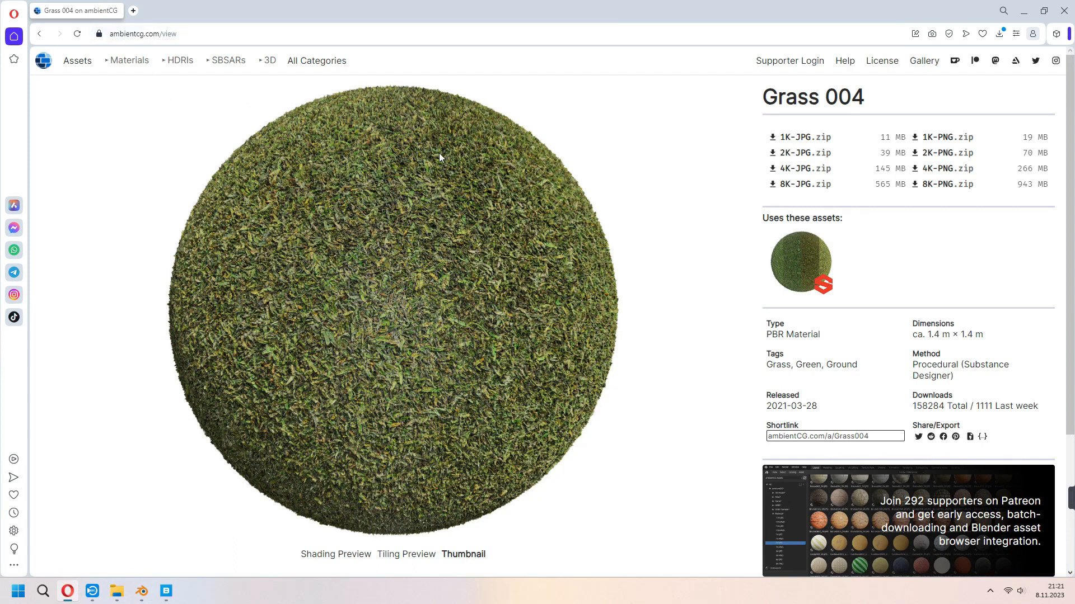
pyautogui.hotkey('alt', 'Tab')
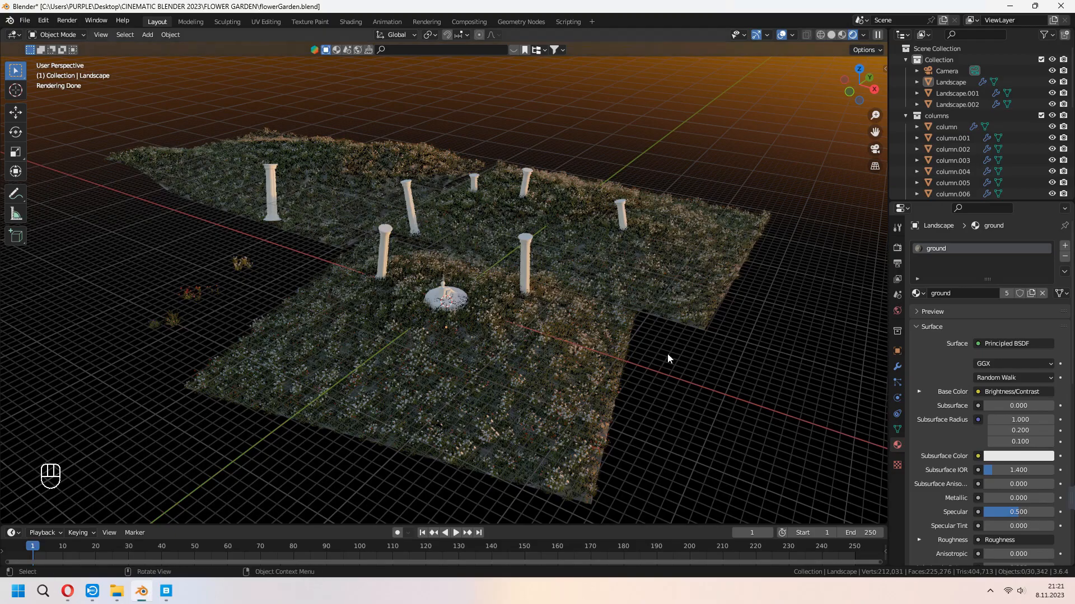
# Delete the mapping, texture, normal and displacement nodes from the ground material, keeping the Principled BSDF and Material Output.
pyautogui.click(351, 22)
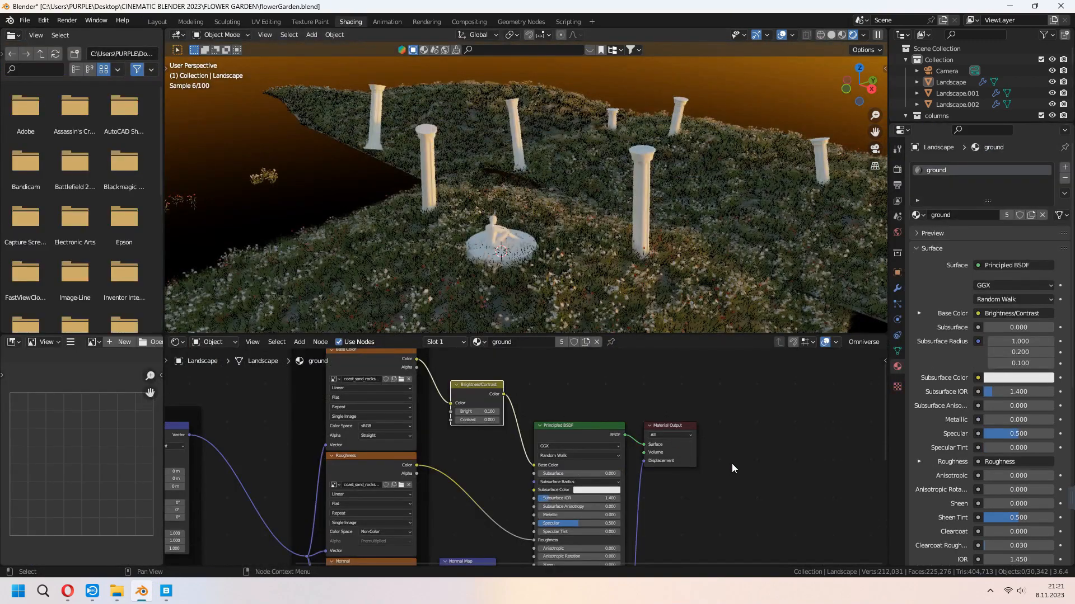
pyautogui.moveTo(648, 399); pyautogui.dragTo(736, 471)
pyautogui.scroll(-3, 633, 460)
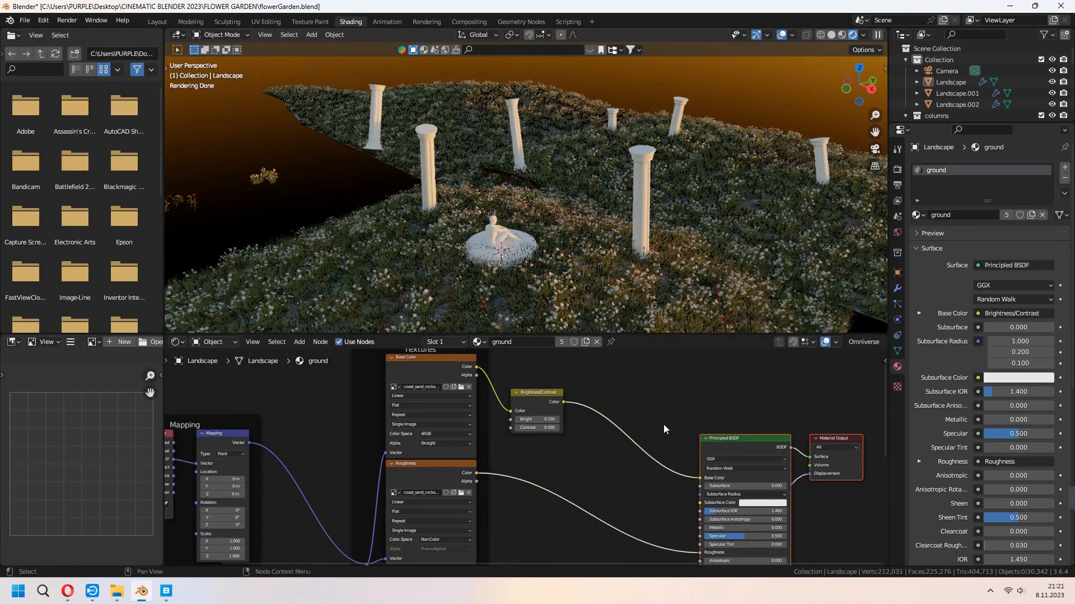
pyautogui.moveTo(633, 459); pyautogui.dragTo(657, 431, button='middle')
pyautogui.moveTo(604, 362); pyautogui.dragTo(311, 522)
pyautogui.press('x')
pyautogui.moveTo(578, 508); pyautogui.dragTo(559, 433, button='middle')
pyautogui.moveTo(598, 462); pyautogui.dragTo(422, 538)
pyautogui.press('x')
pyautogui.moveTo(555, 424); pyautogui.dragTo(511, 478, button='middle')
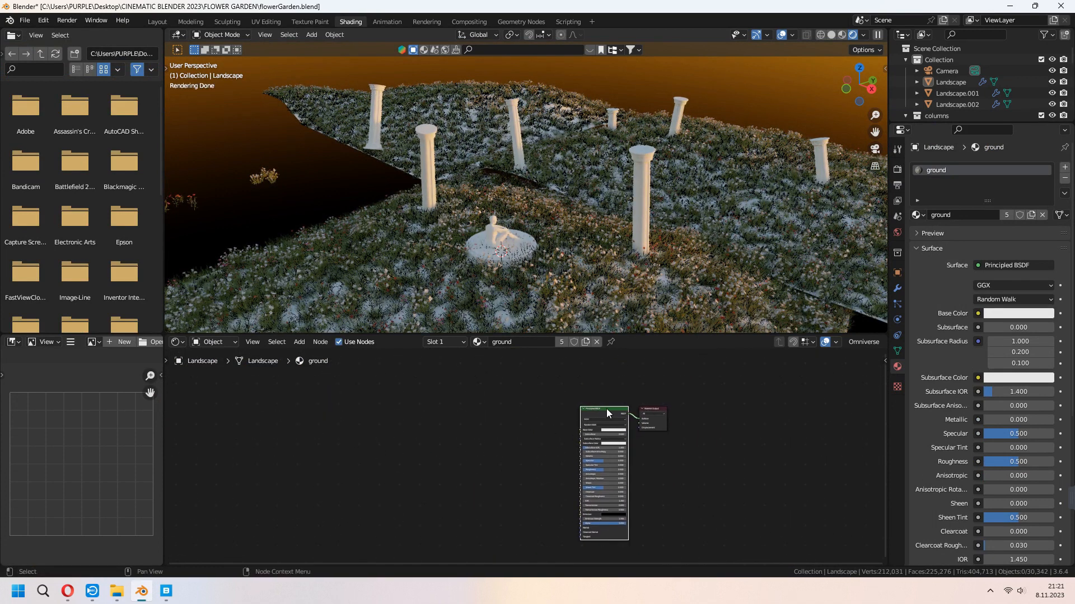
# Set up the ground material's Principled BSDF with all the Grass004_2K-JPG texture maps and view the scene through the camera.
pyautogui.hotkey('ctrl', 'shift', 't')
pyautogui.click(418, 146)
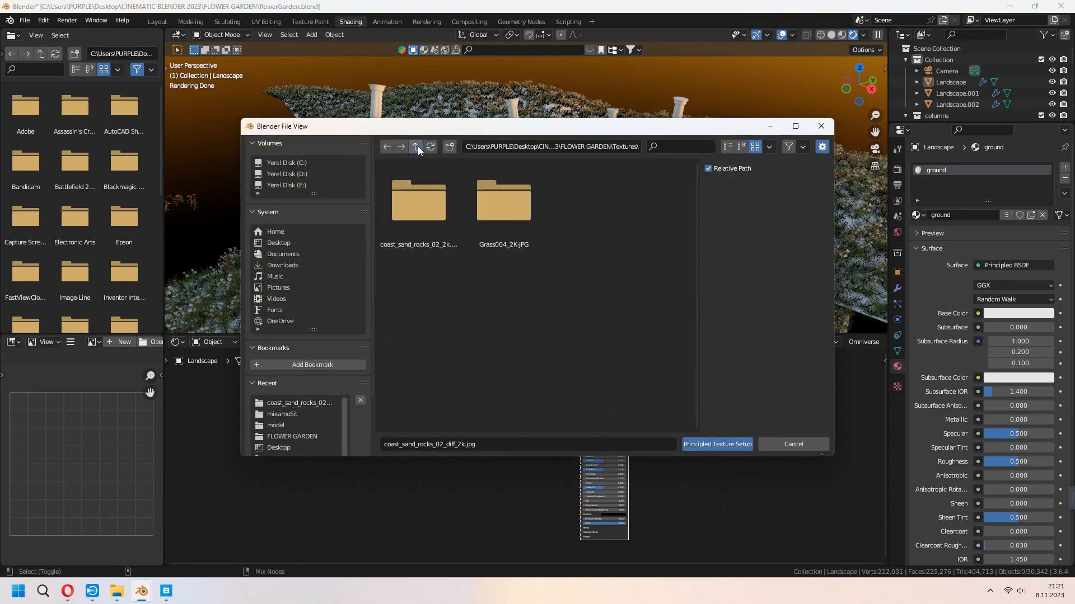
pyautogui.doubleClick(498, 213)
pyautogui.moveTo(410, 374); pyautogui.dragTo(632, 225)
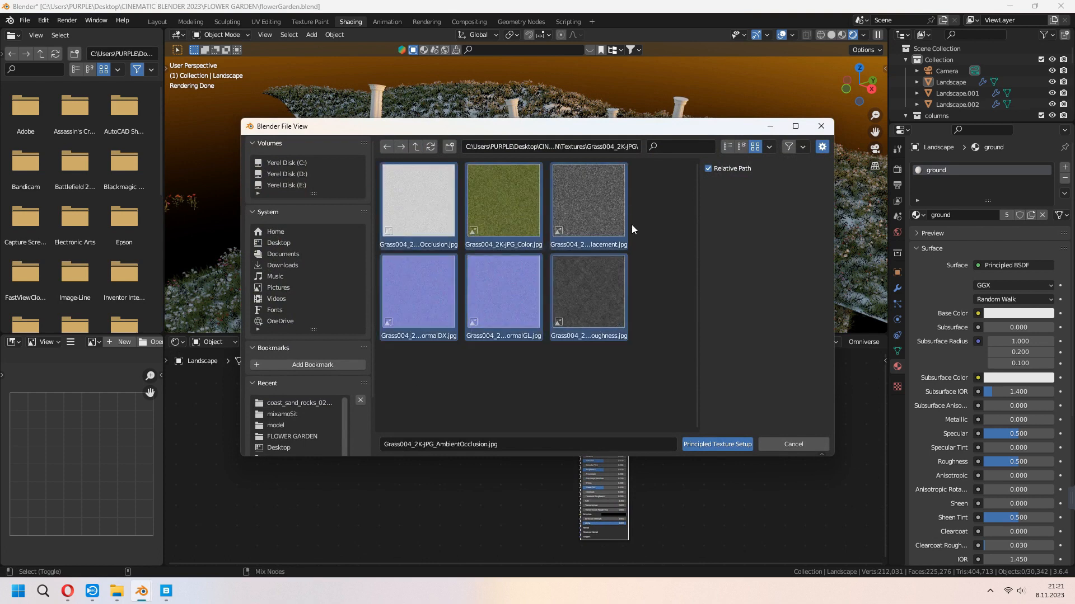
pyautogui.click(706, 445)
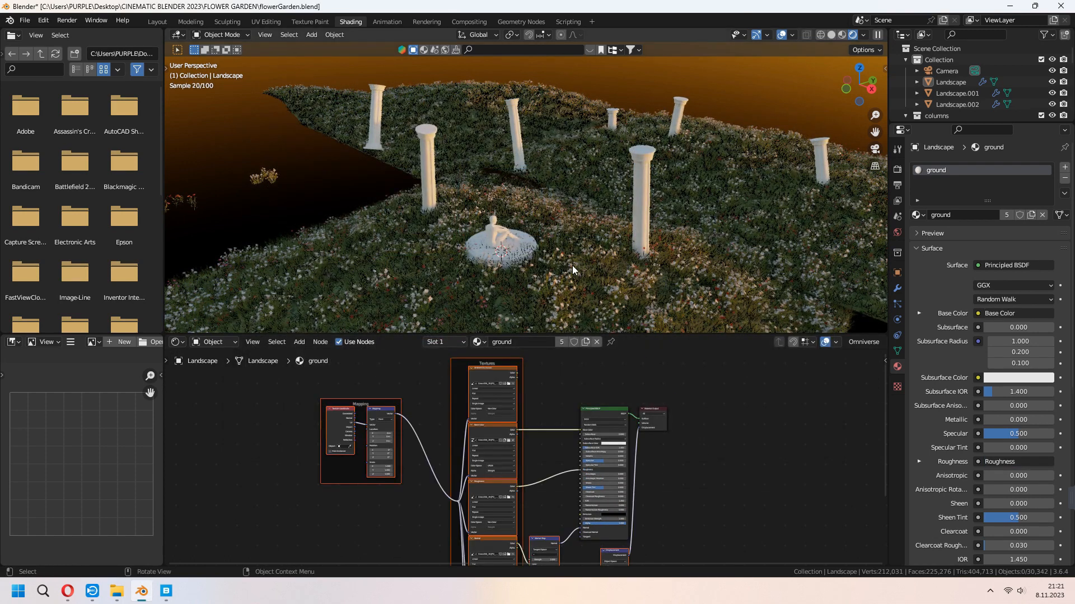
pyautogui.click(161, 24)
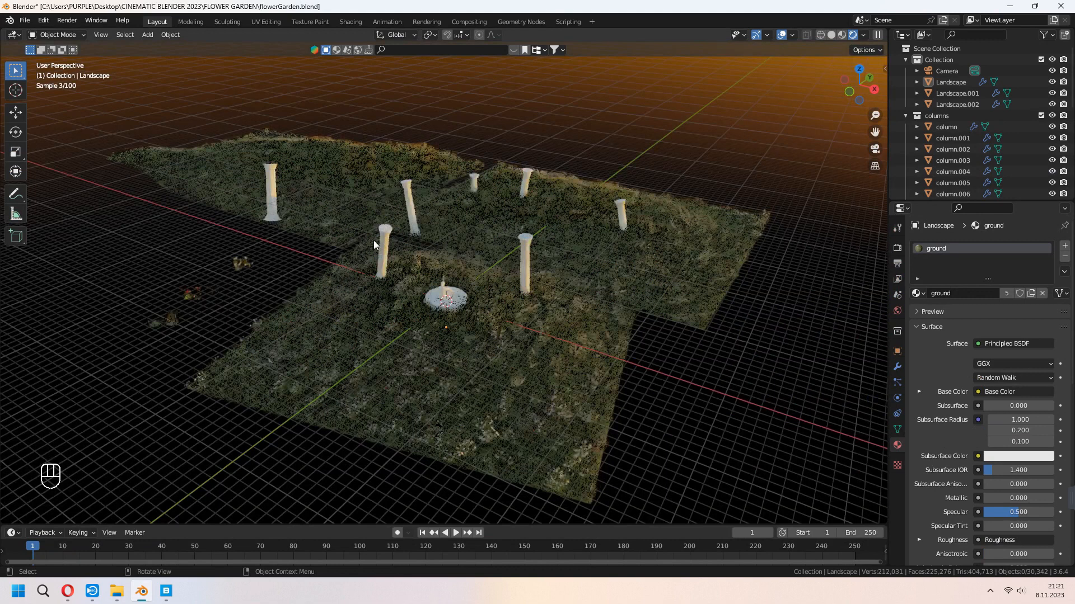
pyautogui.press('KP_0')
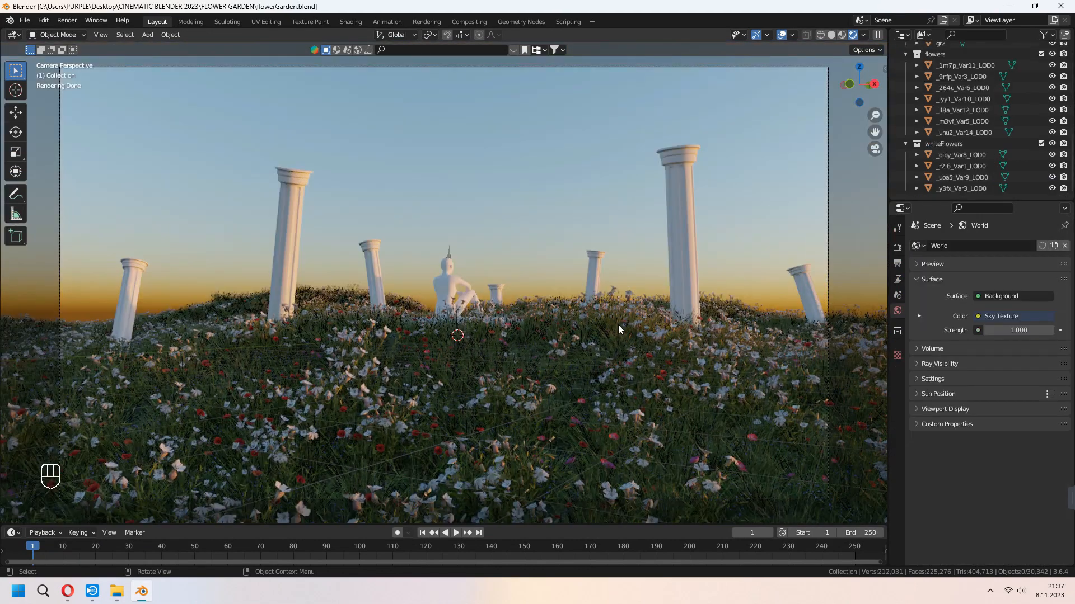
# Examine the Dubai Clouds model's Sketchfab page in the browser from its search result, and return to Blender.
pyautogui.press('n')
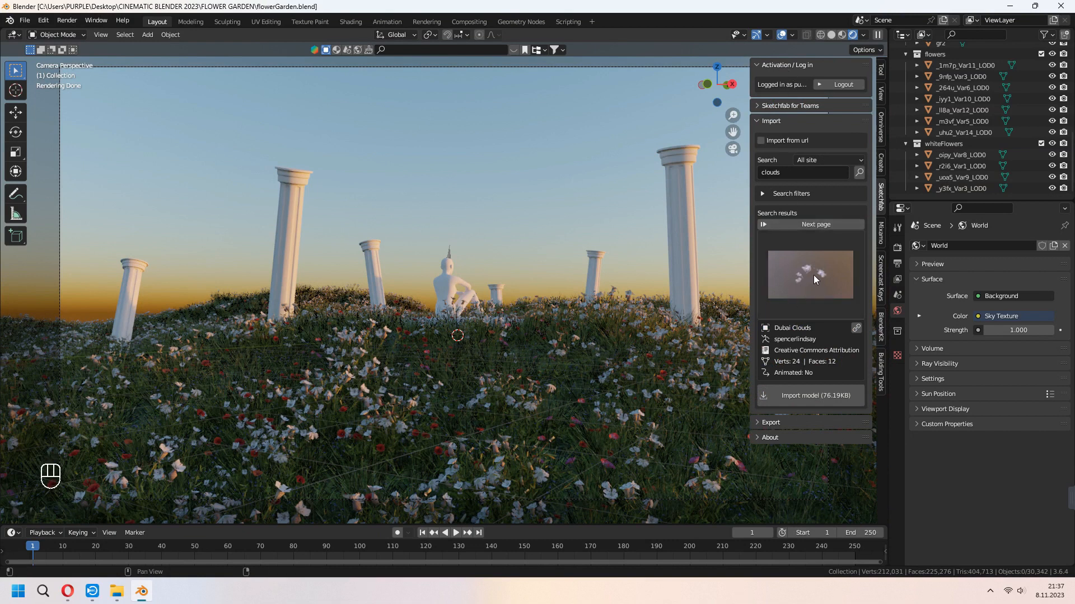
pyautogui.click(822, 307)
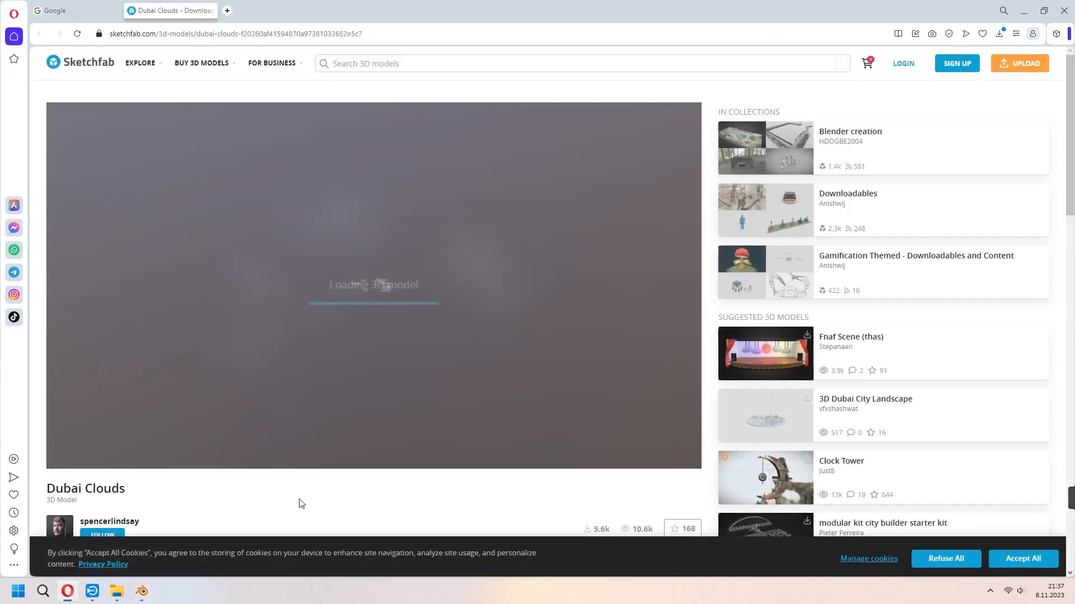
pyautogui.scroll(-1, 310, 492)
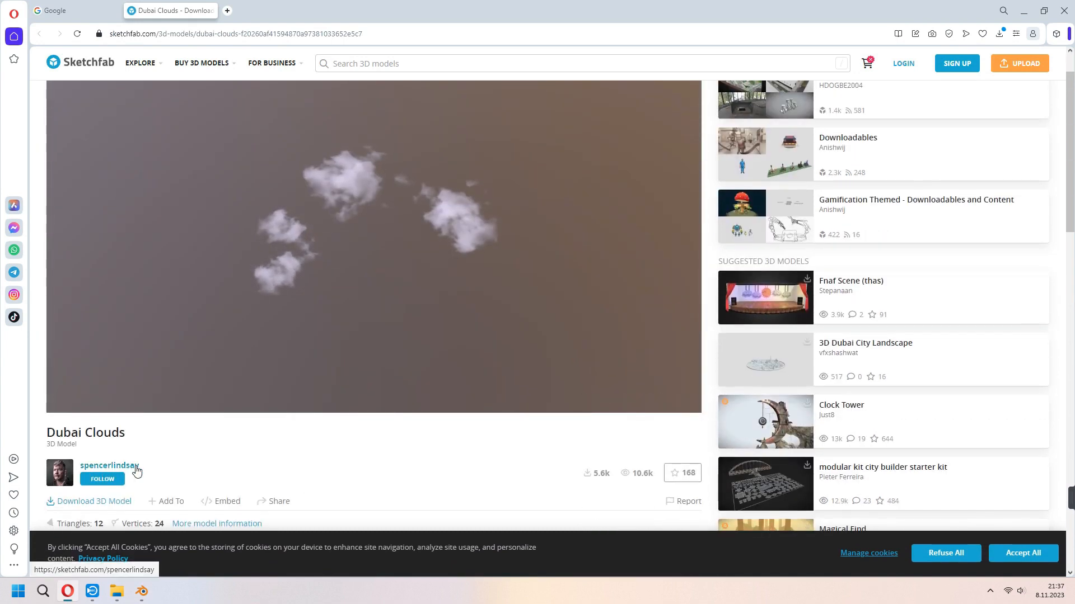
pyautogui.moveTo(446, 227)
pyautogui.mouseDown()
pyautogui.moveTo(437, 177)
pyautogui.moveTo(446, 210)
pyautogui.mouseUp()
pyautogui.click(141, 591)
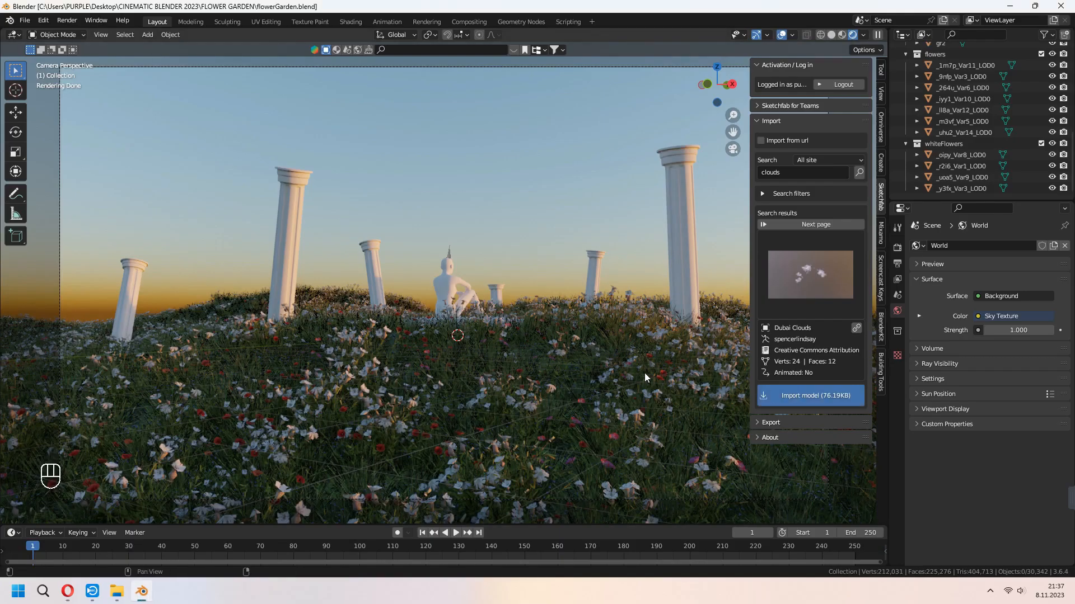
# Import the Dubai Clouds model and scale all of its cloud planes down relative to the garden.
pyautogui.press('n')
pyautogui.moveTo(599, 329); pyautogui.dragTo(603, 299, button='middle')
pyautogui.scroll(-5, 603, 299)
pyautogui.press('s')
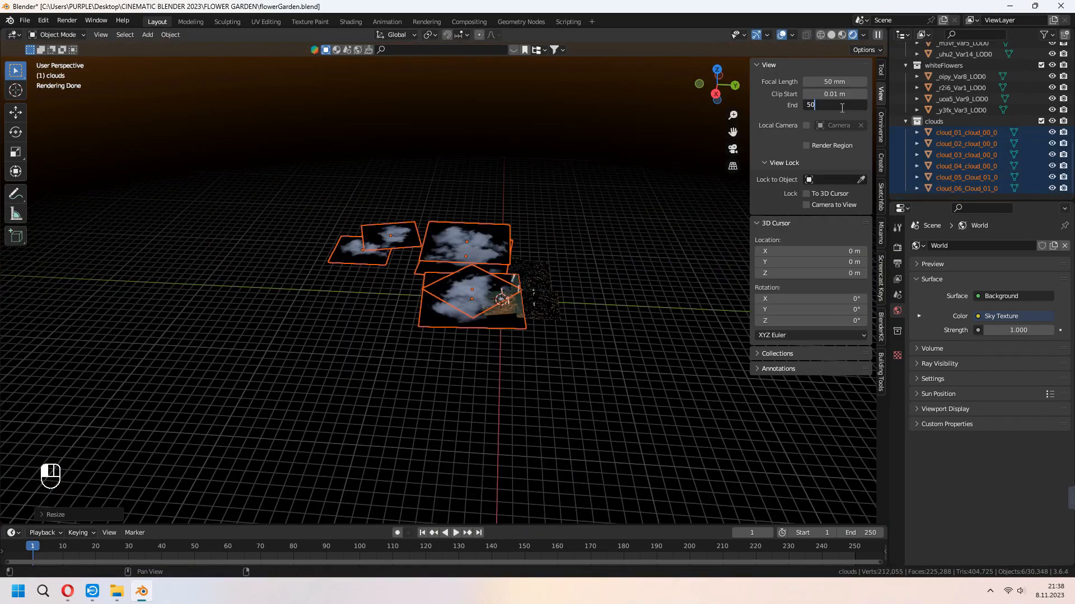
pyautogui.press('n')
pyautogui.press('s')
pyautogui.click(535, 247)
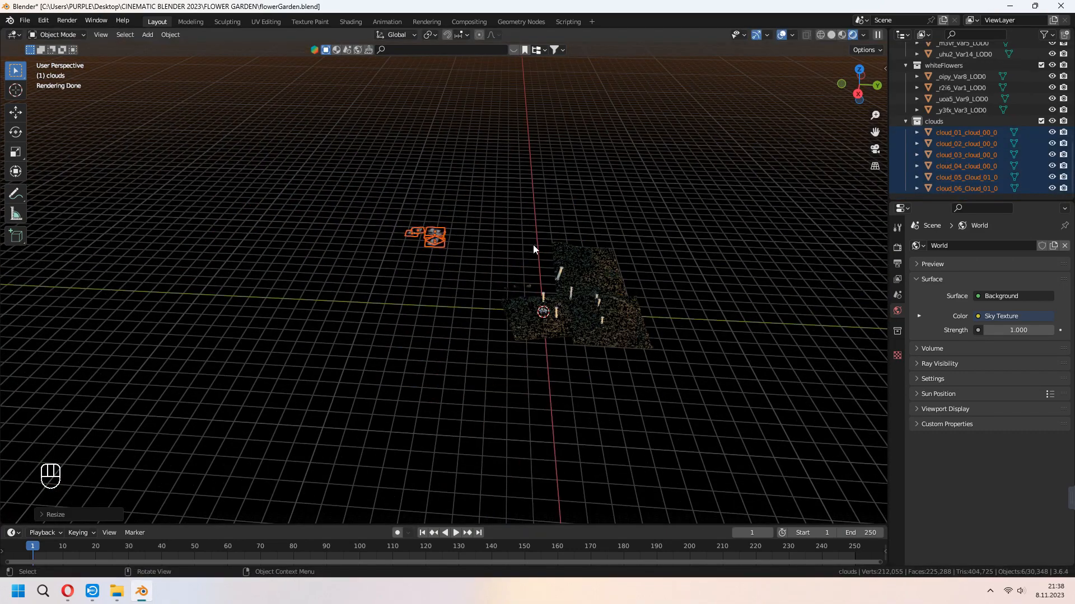
# Rotate the cloud planes 90° about the X axis and move them behind the garden in top view.
pyautogui.write('rx90')
pyautogui.press('KP_Enter')
pyautogui.press('KP_7')
pyautogui.press('g')
pyautogui.click(382, 42)
pyautogui.click(841, 35)
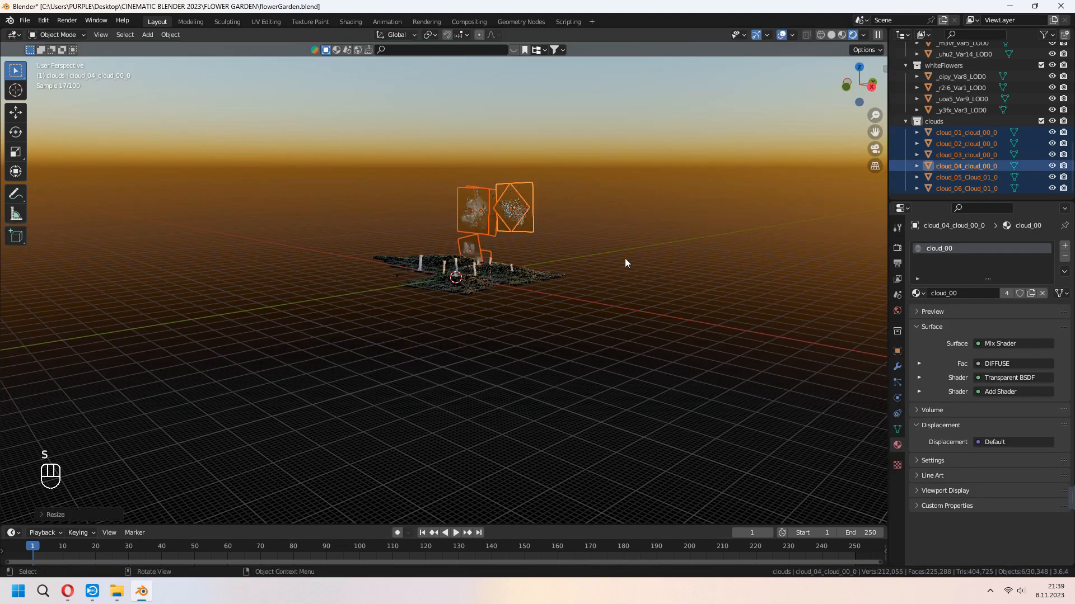
# Move the group of cloud planes along Z so that they sit in the camera view's sky.
pyautogui.press('KP_0')
pyautogui.press('g')
pyautogui.press('z')
pyautogui.click(735, 257)
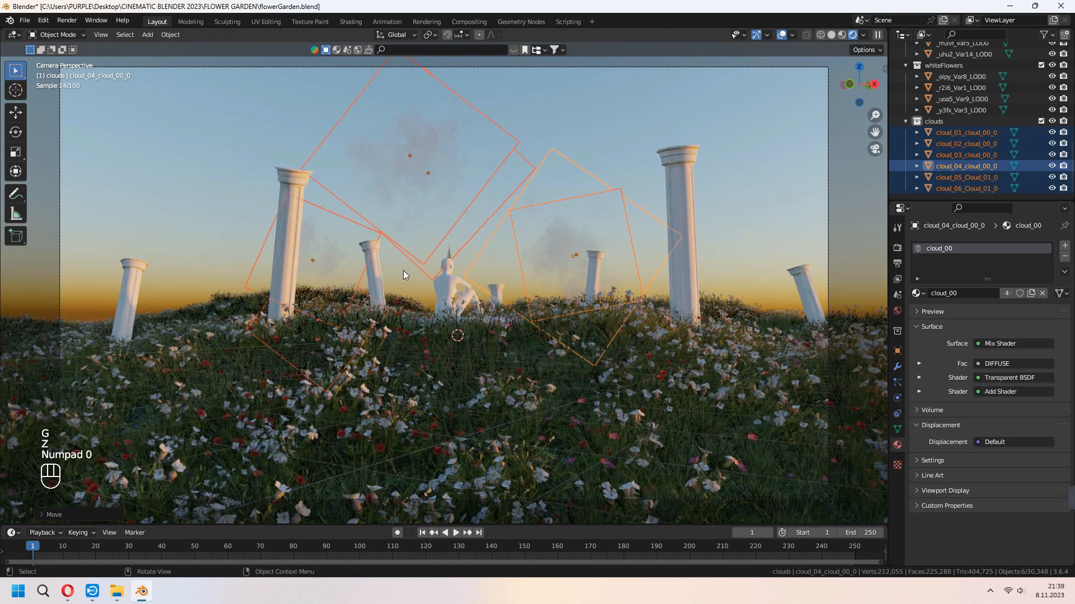
# Move and scale the individual cloud planes to spread them across the sky behind the columns.
pyautogui.click(332, 255)
pyautogui.press('g')
pyautogui.press('s')
pyautogui.click(567, 193)
pyautogui.click(550, 248)
pyautogui.press('g')
pyautogui.press('z')
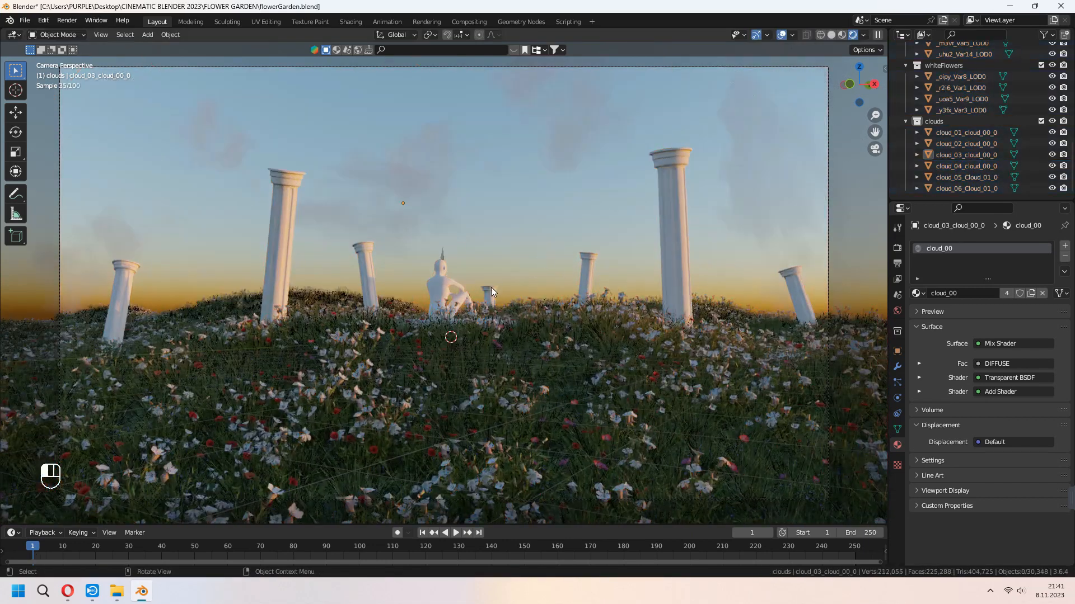
# Raise the small distant column beside the seated figure by about 0.95 m along Z.
pyautogui.click(491, 291)
pyautogui.press('g')
pyautogui.press('z')
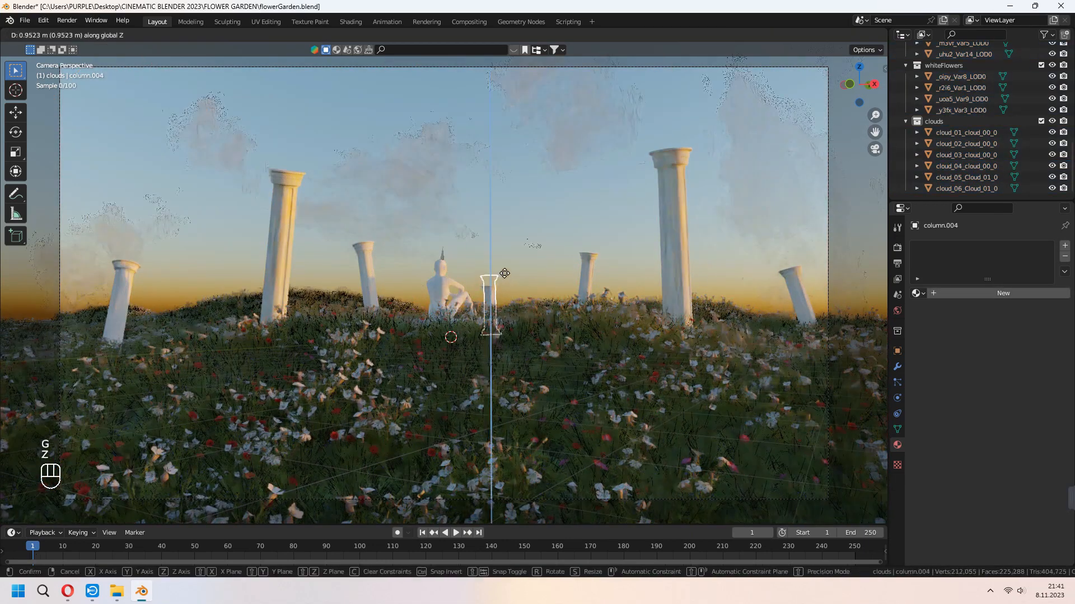
pyautogui.click(518, 274)
# Duplicate the far-left column and move the copy along X and Y into the right foreground.
pyautogui.hotkey('shift', 'd')
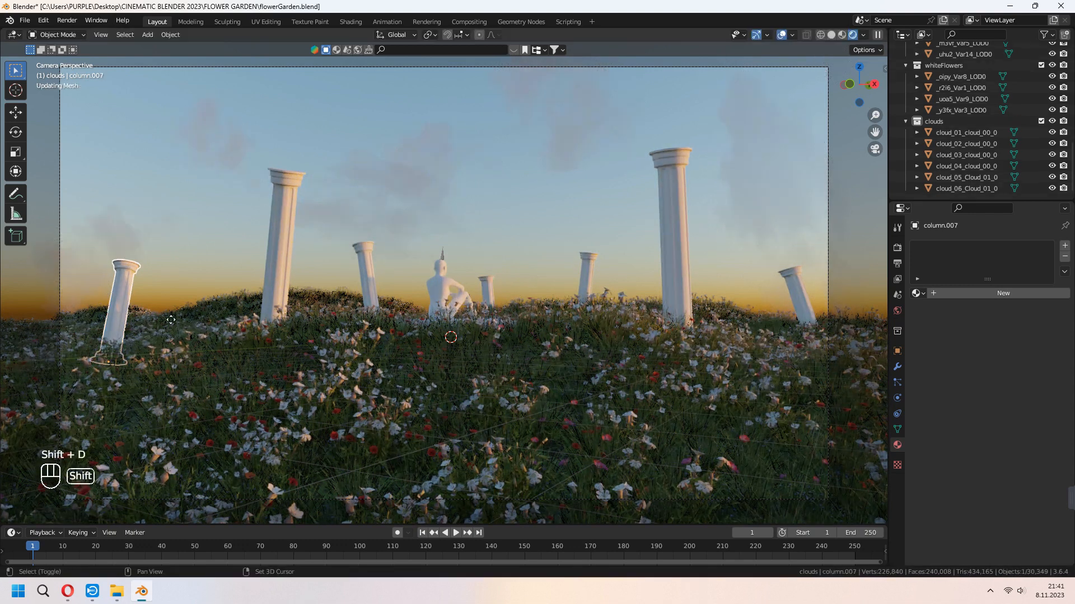
pyautogui.press('x')
pyautogui.press('g')
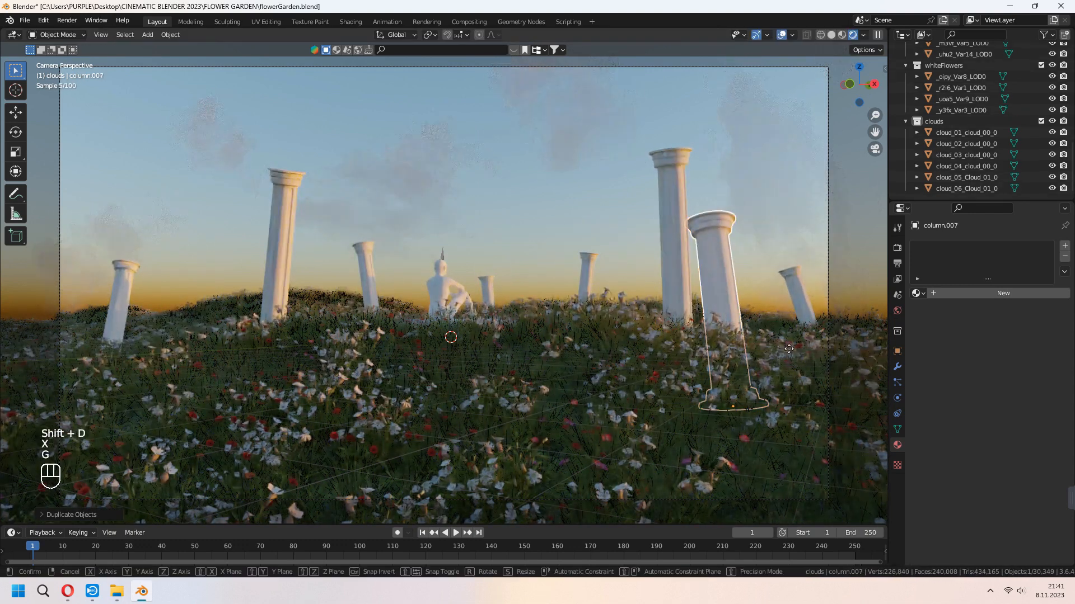
pyautogui.press('y')
pyautogui.click(649, 476)
# Scale the duplicated column along Z, rotate it into a fallen pose and place it among the right foreground flowers.
pyautogui.press('s')
pyautogui.press('z')
pyautogui.press('Return')
pyautogui.press('r')
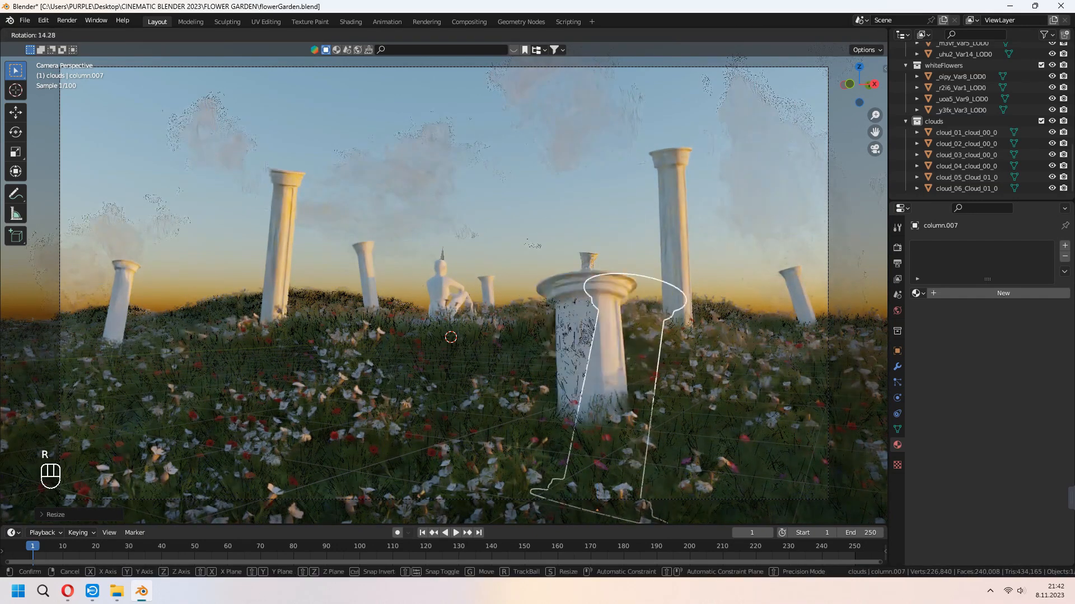
pyautogui.press('Return')
pyautogui.press('g')
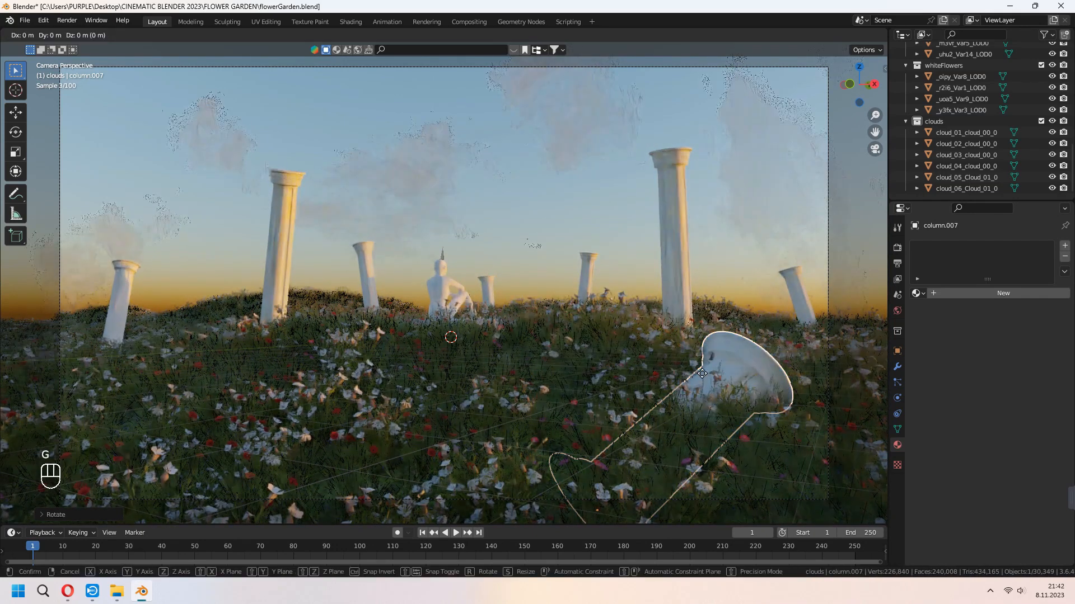
pyautogui.click(759, 417)
# Save the file, render a still image of the camera view and close the render window.
pyautogui.hotkey('ctrl', 's')
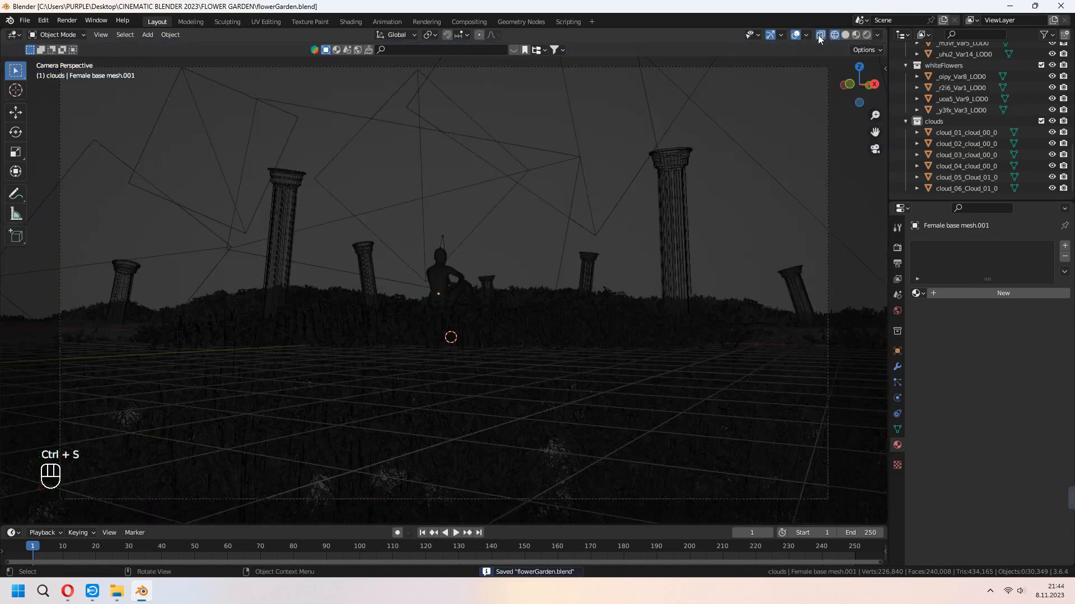
pyautogui.click(67, 20)
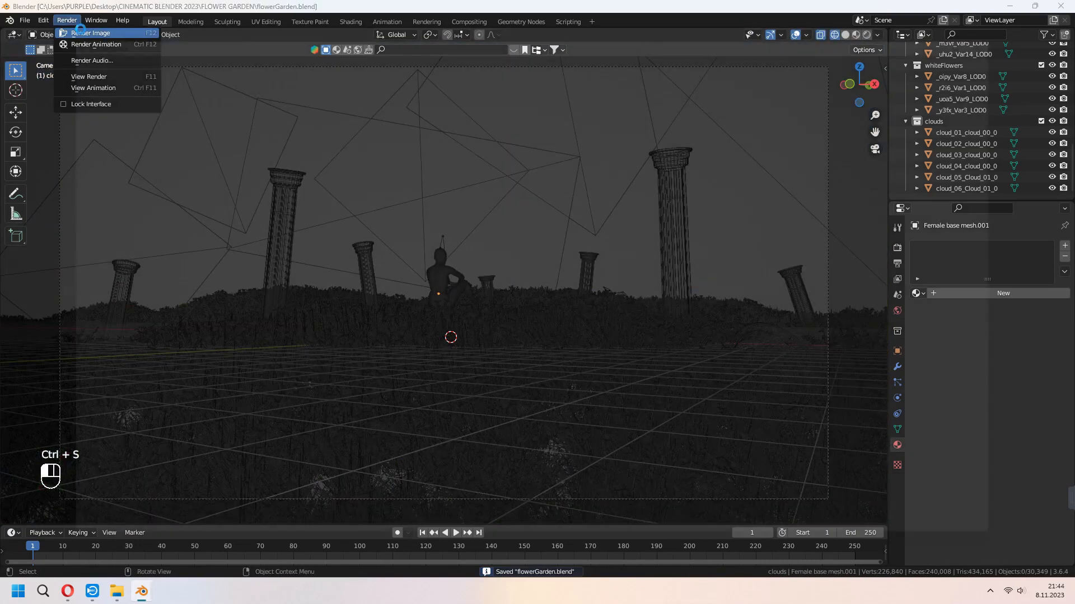
pyautogui.click(78, 33)
pyautogui.scroll(-1, 434, 294)
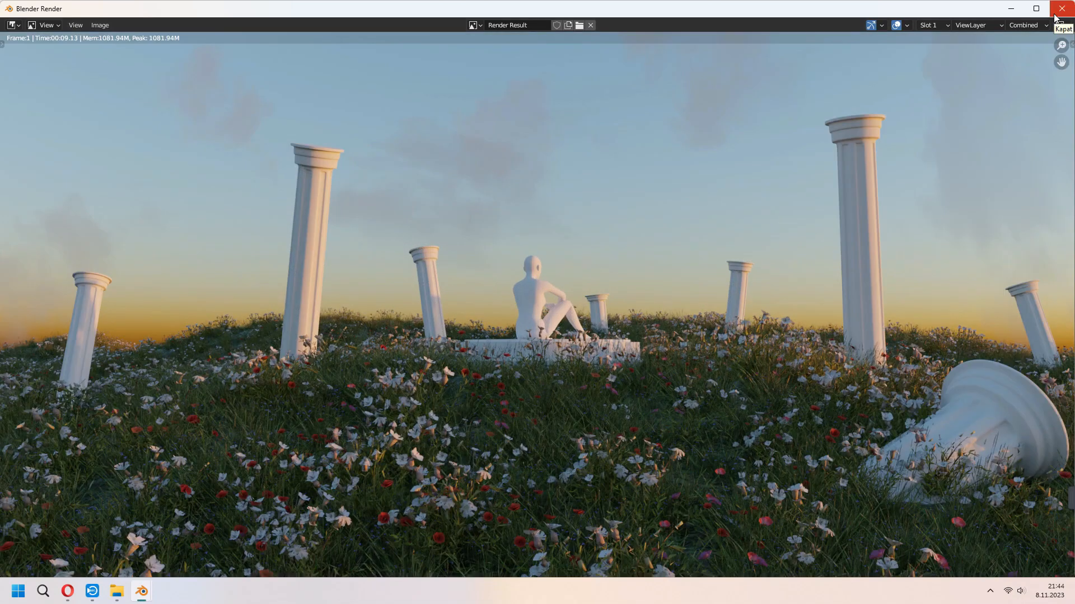
pyautogui.click(1054, 16)
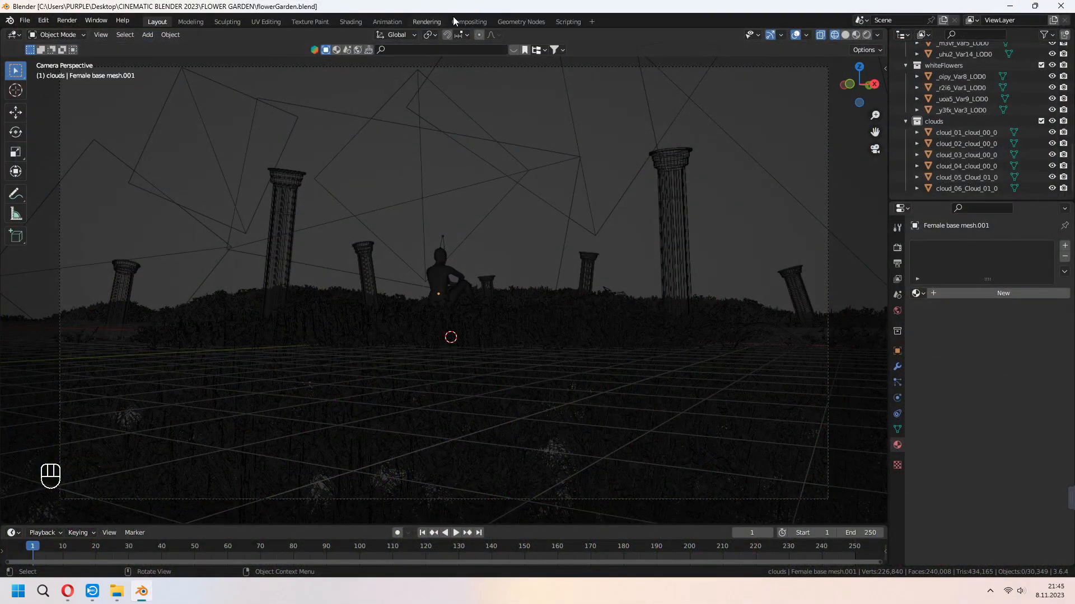
# Enable compositing nodes for the scene and move the Composite node away from the Render Layers node.
pyautogui.click(469, 22)
pyautogui.click(122, 34)
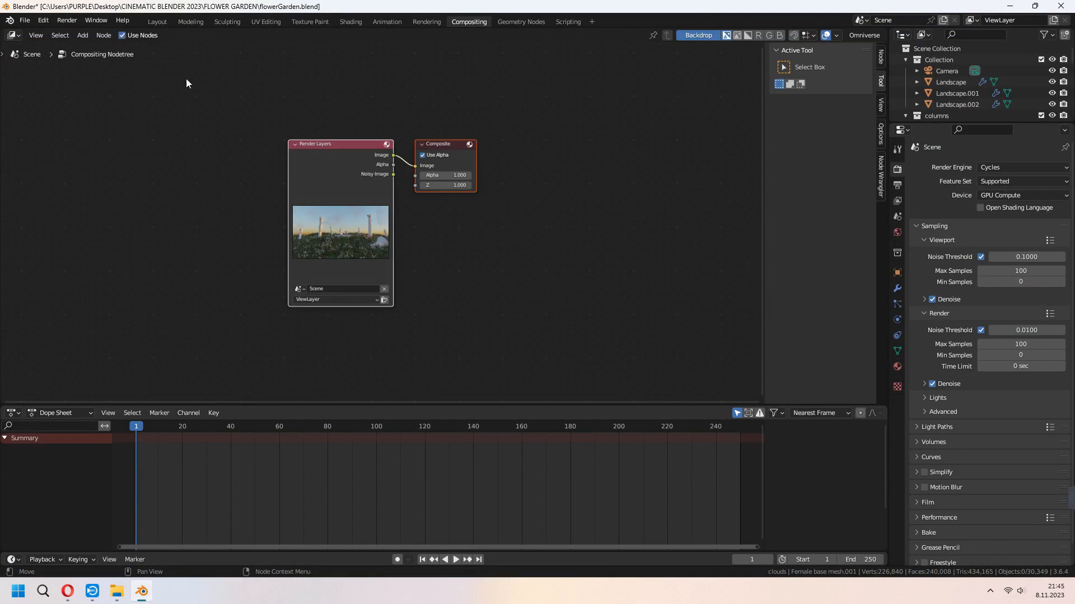
pyautogui.press('Home')
pyautogui.moveTo(498, 159); pyautogui.dragTo(590, 165)
# Add a Viewer node and connect the Render Layers image output to it as the backdrop.
pyautogui.hotkey('shift', 'a')
pyautogui.write('vi')
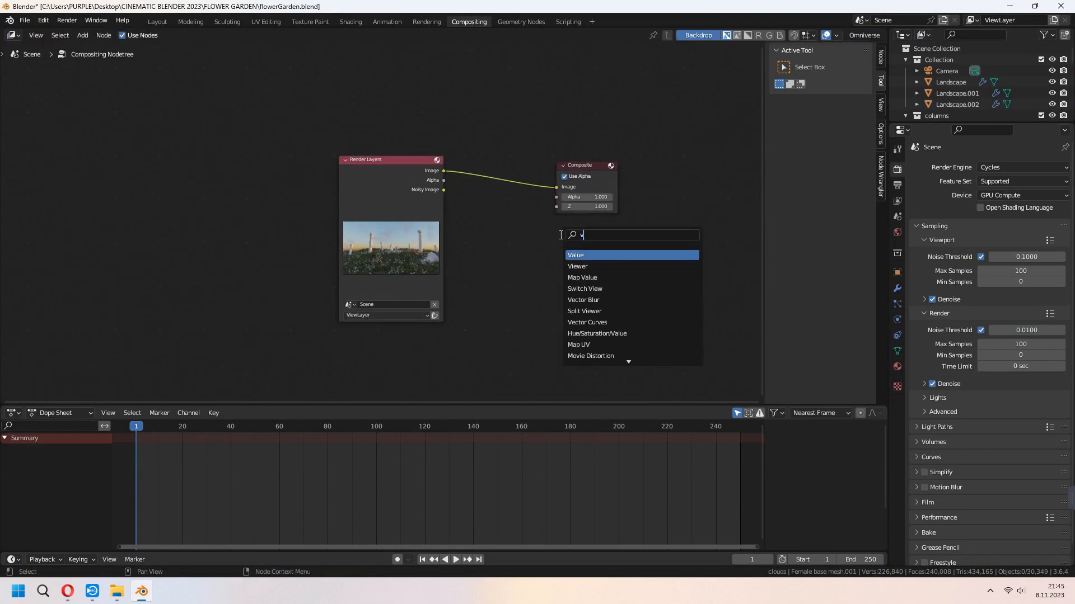
pyautogui.click(591, 250)
pyautogui.click(591, 252)
pyautogui.moveTo(443, 171); pyautogui.dragTo(563, 262)
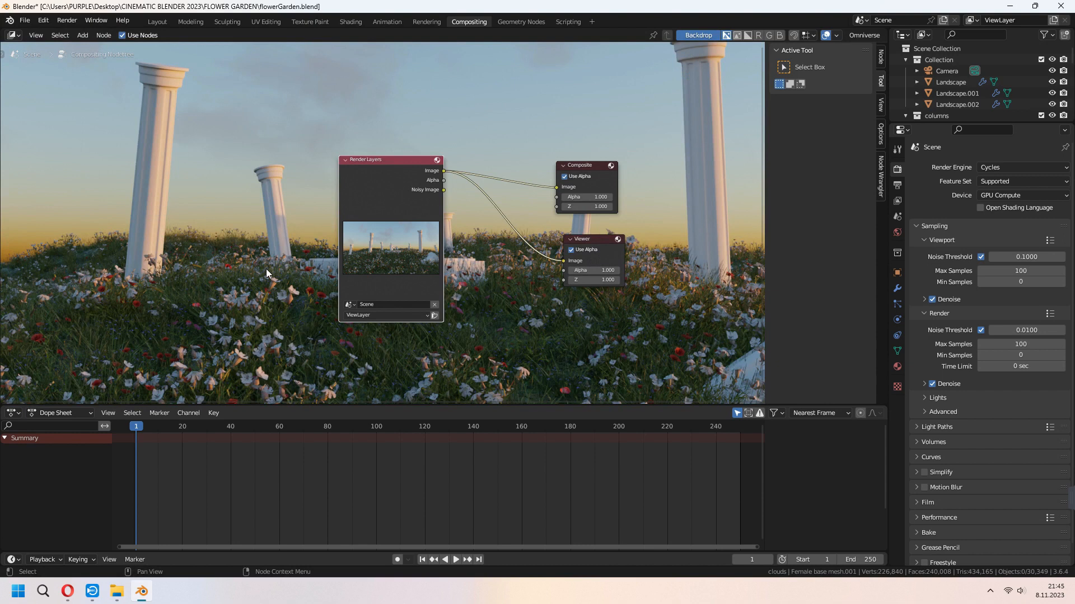
pyautogui.press('a')
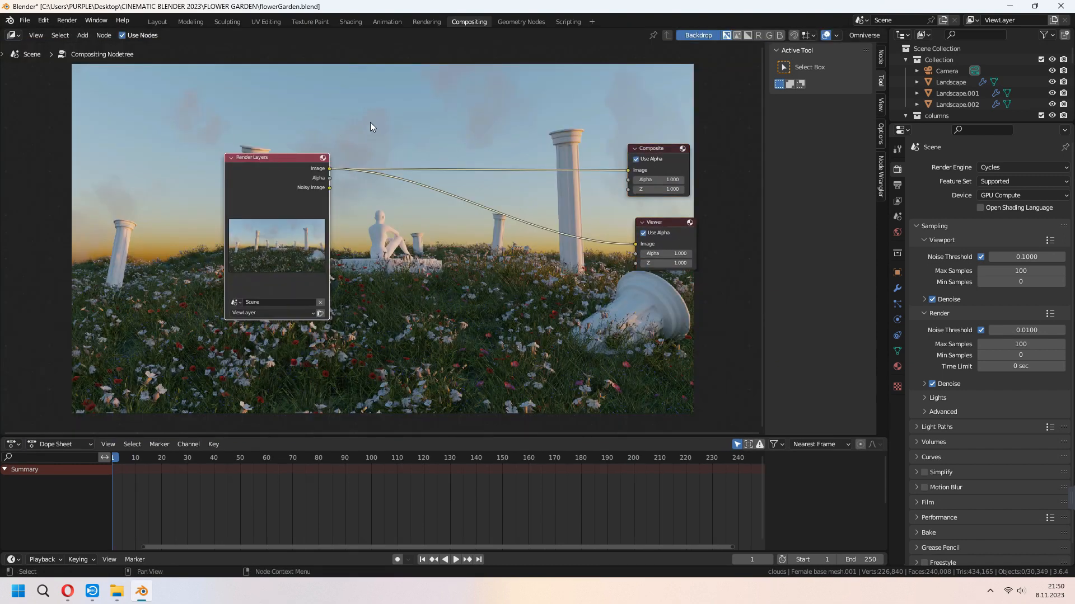
# Add a Lens Distortion node between the Render Layers and Composite nodes.
pyautogui.hotkey('shift', 'a')
pyautogui.write('len')
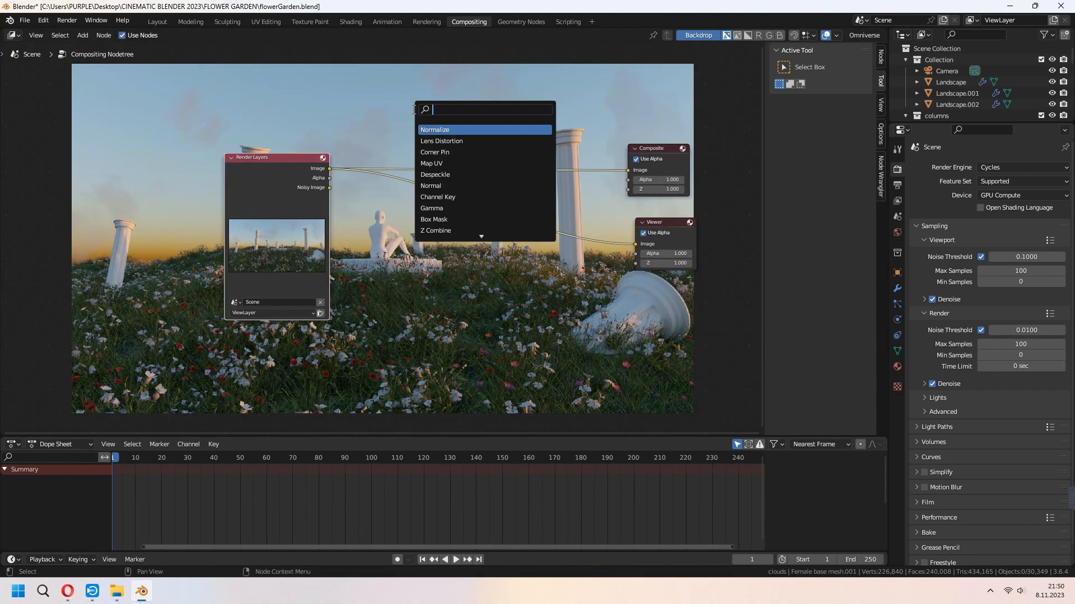
pyautogui.write('s')
pyautogui.press('Return')
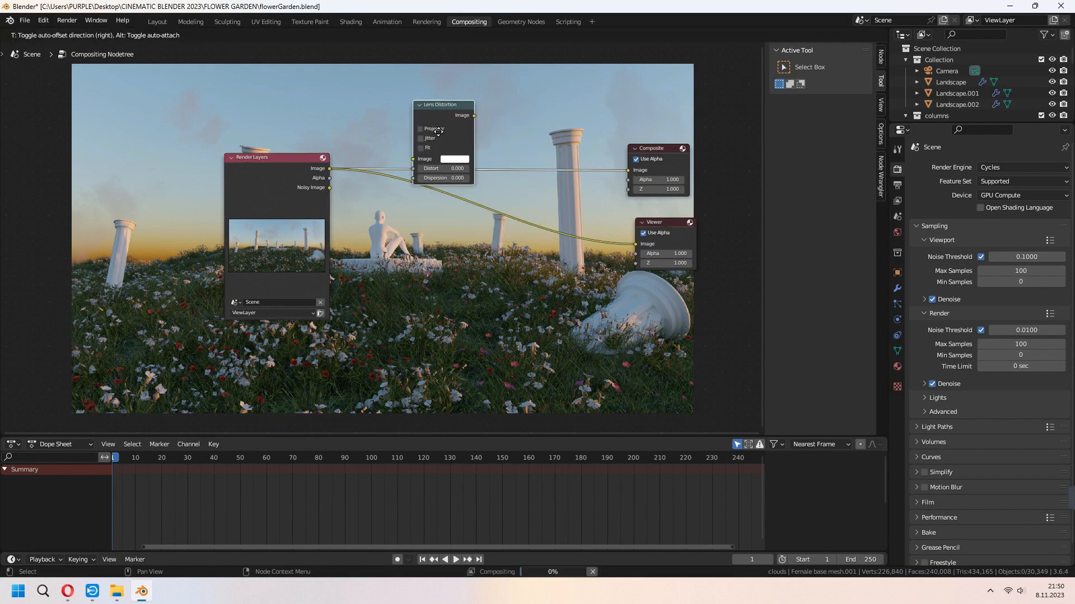
pyautogui.click(400, 178)
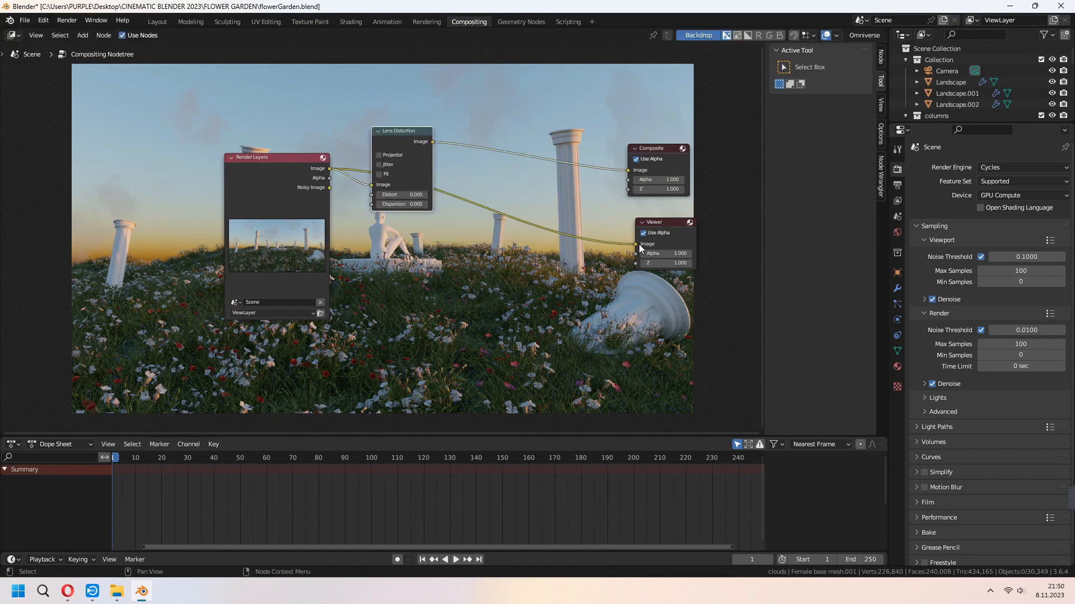
# Insert an RGB Curves node after Lens Distortion and connect its image output to both the Composite and Viewer nodes.
pyautogui.moveTo(636, 244); pyautogui.dragTo(577, 237)
pyautogui.moveTo(626, 171); pyautogui.dragTo(525, 143)
pyautogui.hotkey('shift', 'a')
pyautogui.write('rgb')
pyautogui.press('Down')
pyautogui.press('Down')
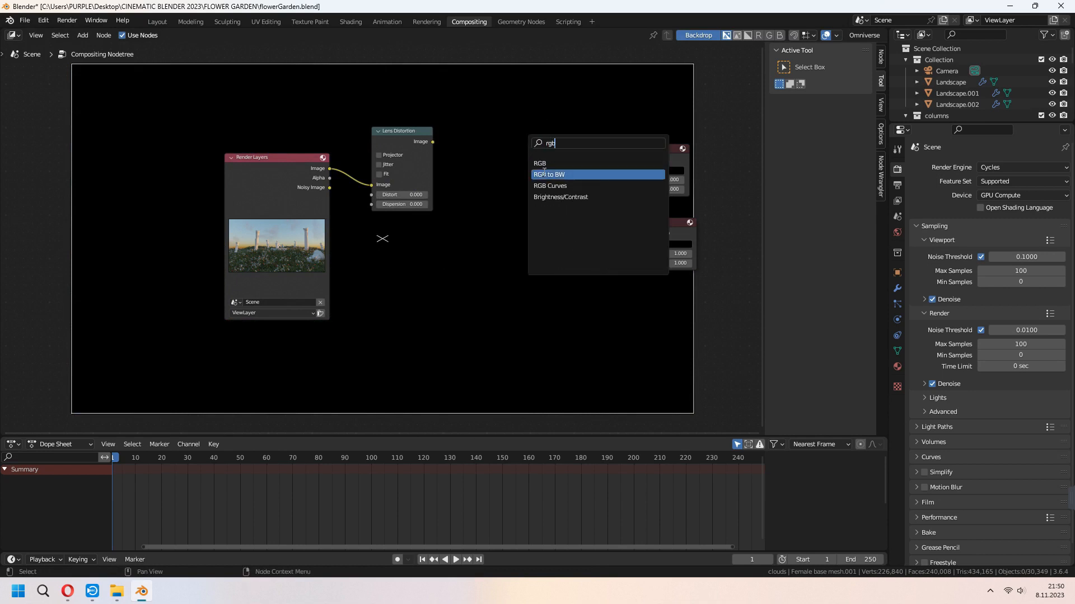
pyautogui.press('Return')
pyautogui.click(512, 163)
pyautogui.moveTo(432, 142); pyautogui.dragTo(482, 244)
pyautogui.moveTo(572, 125); pyautogui.dragTo(627, 171)
pyautogui.moveTo(572, 127); pyautogui.dragTo(634, 243)
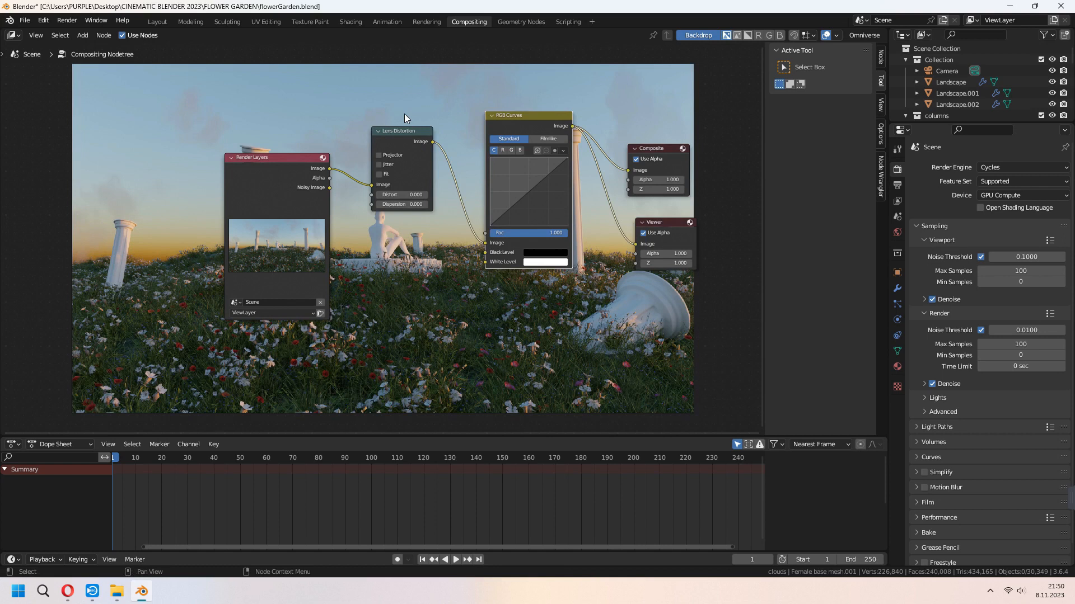
# Turn on Fit for the Lens Distortion node and set Distort to 0.010 and Dispersion to 0.020.
pyautogui.moveTo(403, 132); pyautogui.dragTo(404, 119)
pyautogui.click(379, 161)
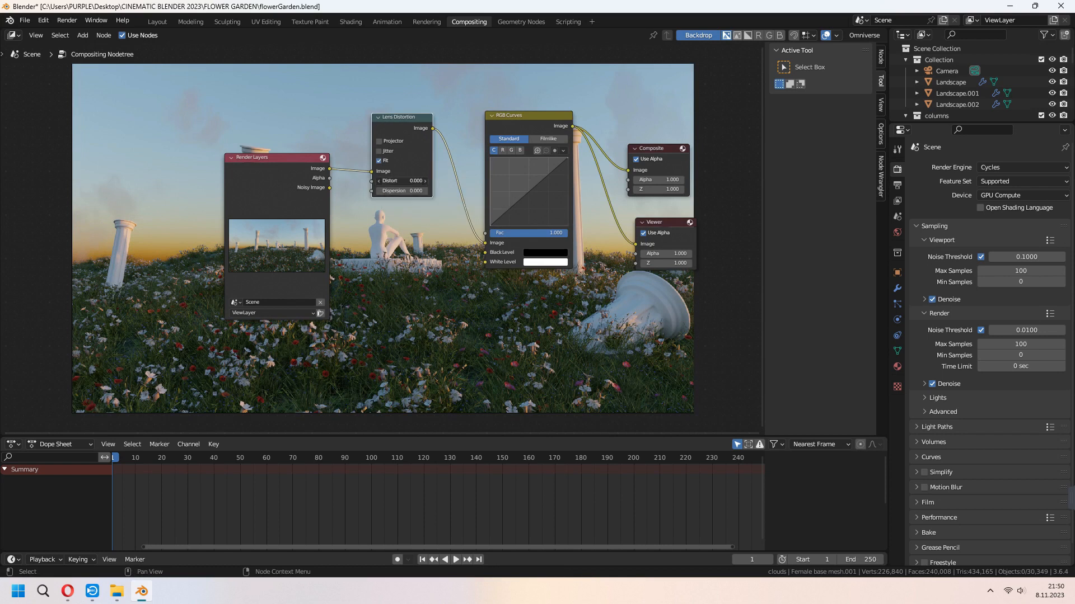
pyautogui.press('Return')
pyautogui.click(404, 190)
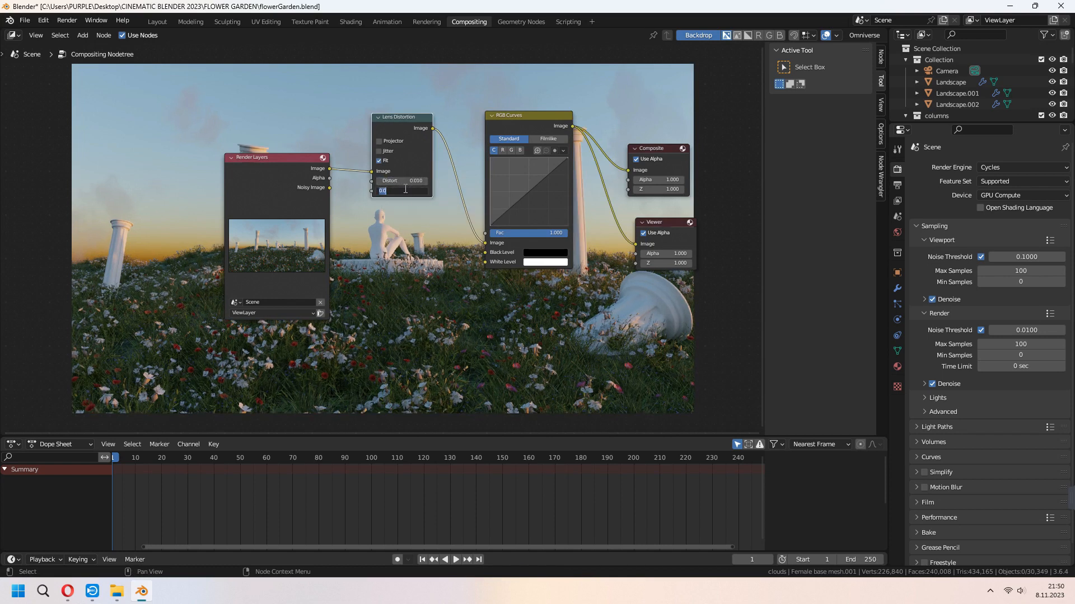
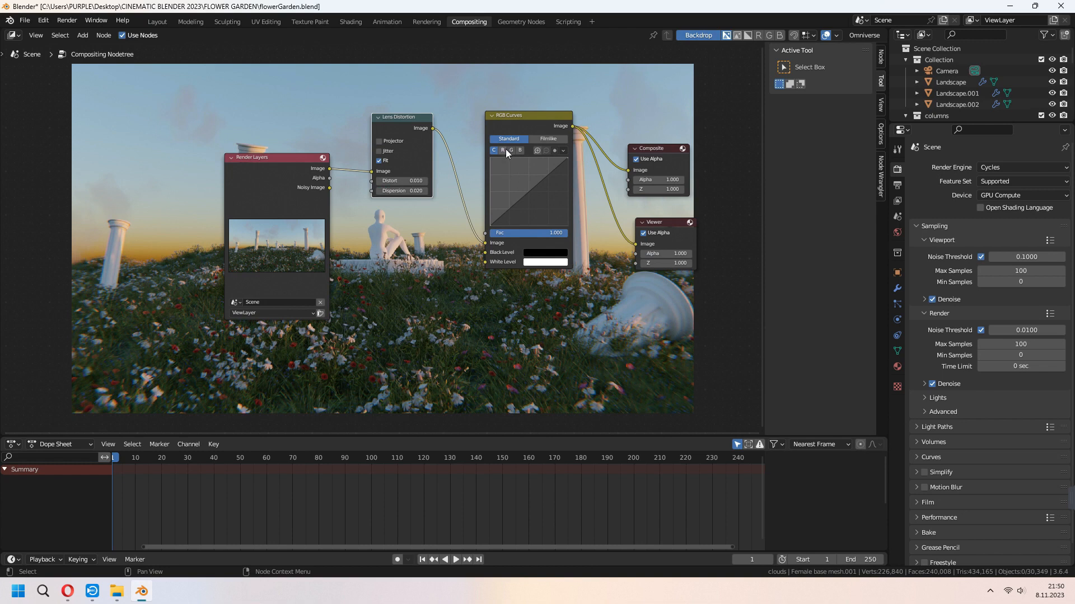
# Add a midpoint to the red channel of the RGB Curves node, raise it slightly, and switch to the blue channel.
pyautogui.click(532, 192)
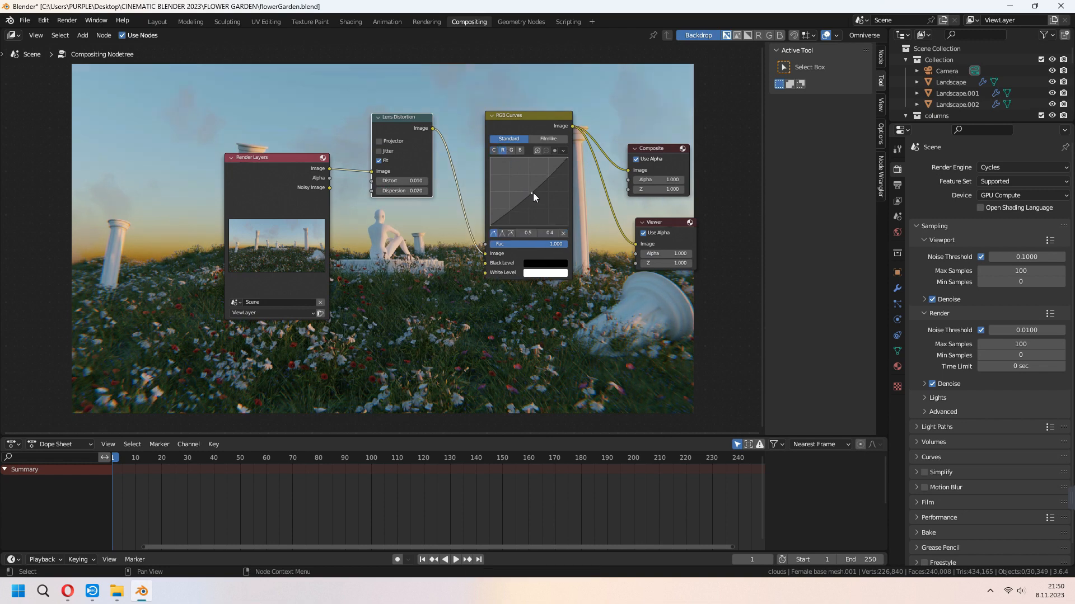
pyautogui.moveTo(528, 190); pyautogui.dragTo(532, 189)
pyautogui.click(520, 151)
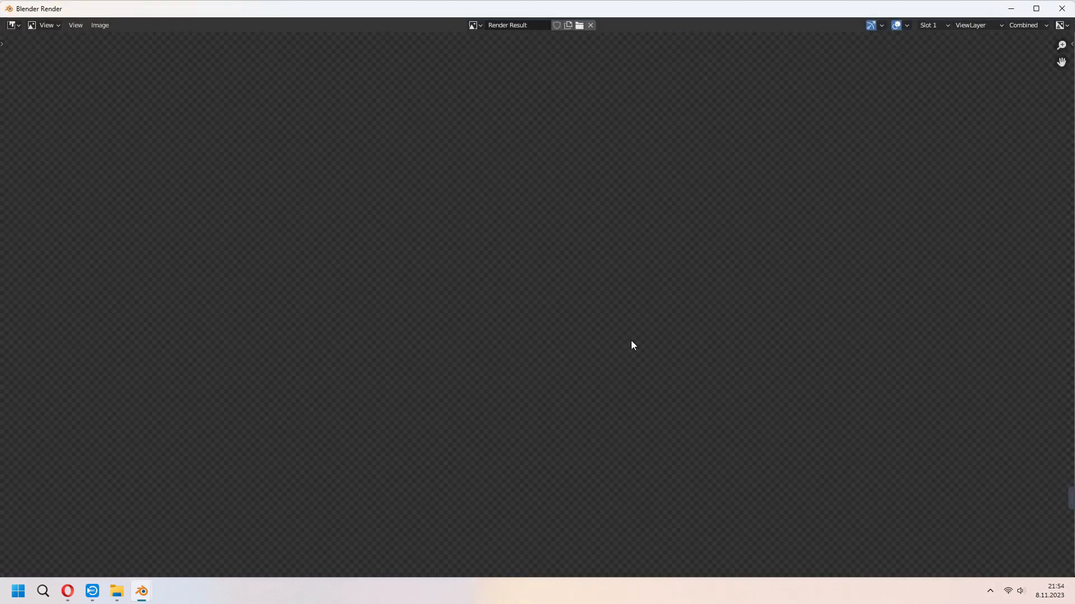
# Render the composited still image and examine the result.
pyautogui.scroll(-1, 631, 344)
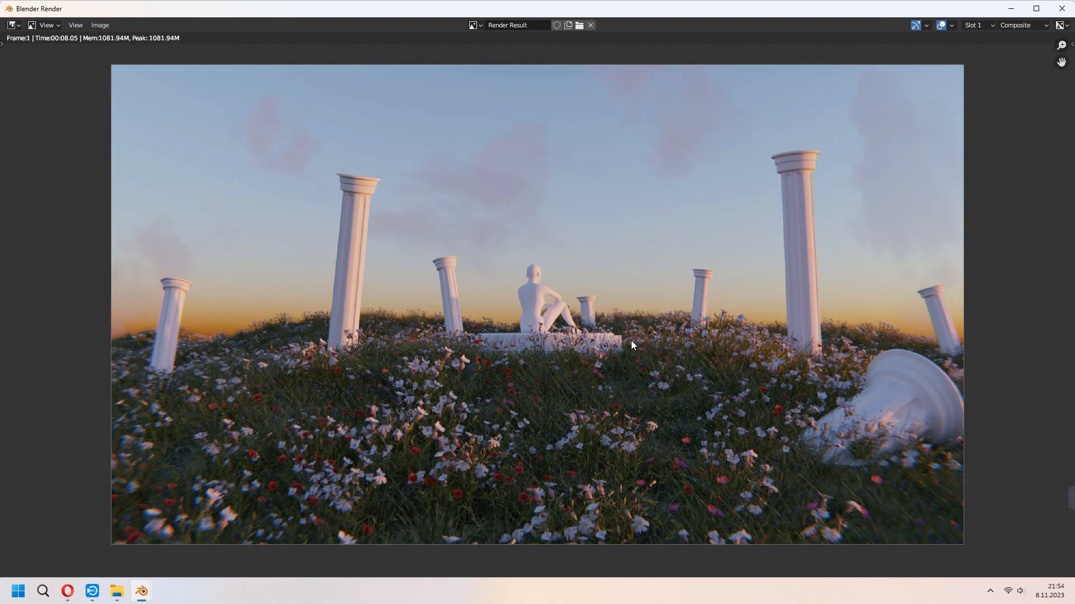
pyautogui.scroll(1, 569, 323)
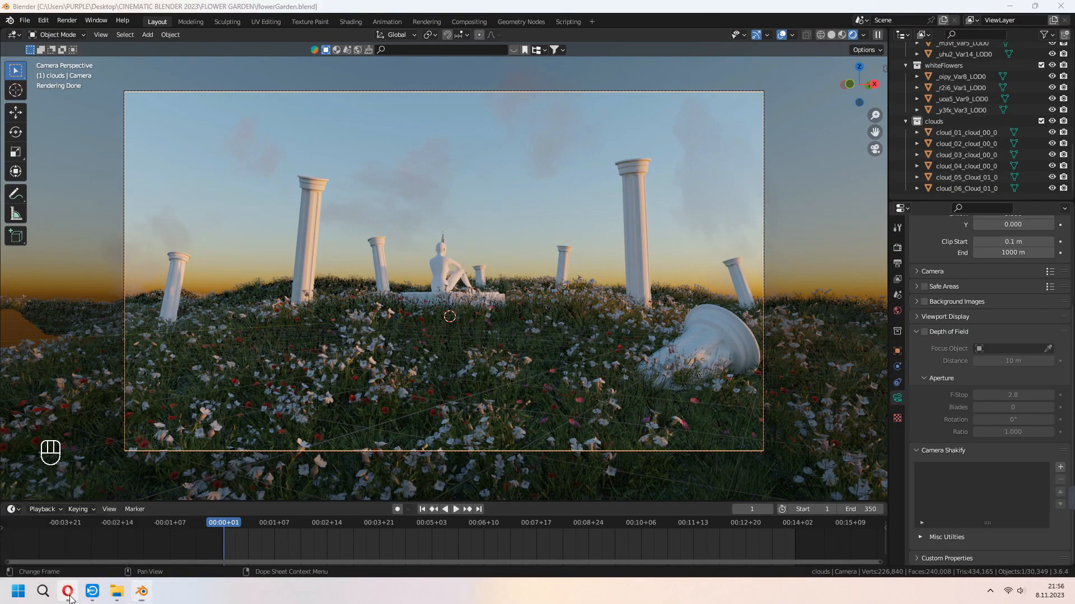
# Switch to the browser and show the code download options on the camera_shakify GitHub page.
pyautogui.click(69, 597)
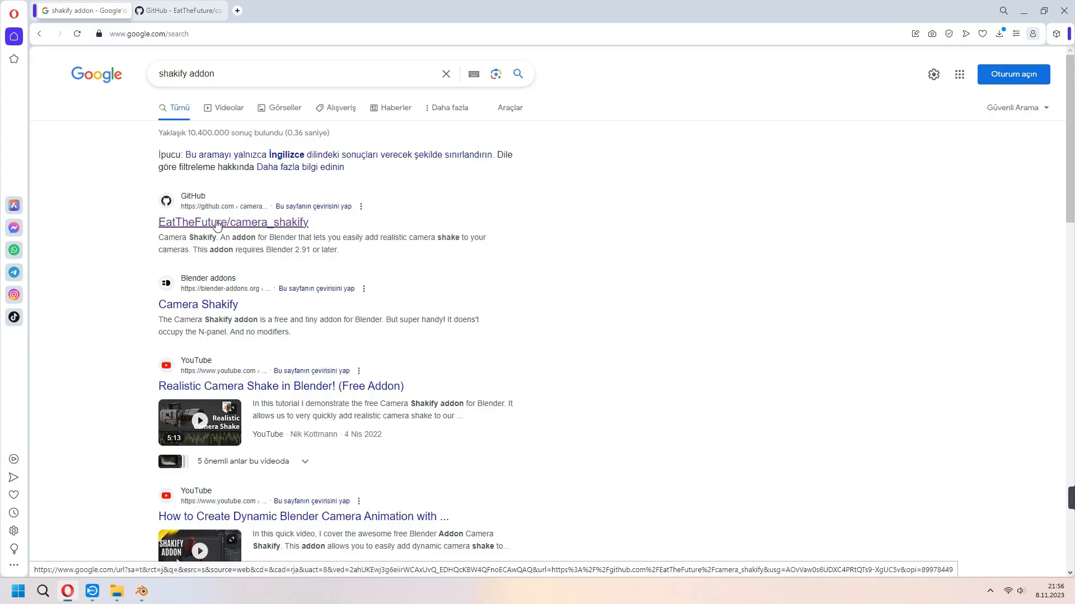
pyautogui.click(199, 5)
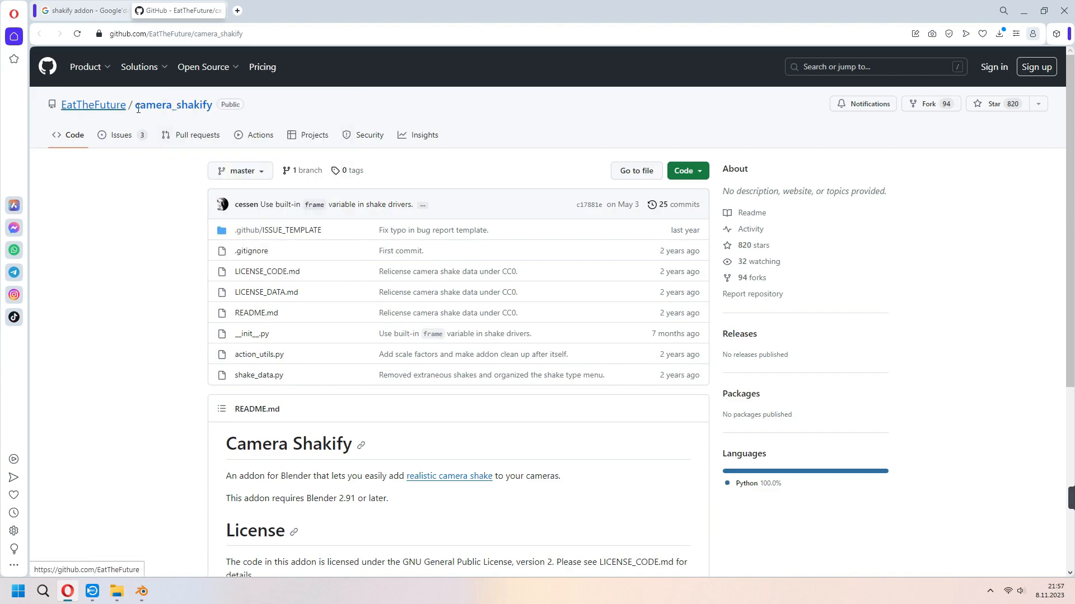
pyautogui.click(687, 171)
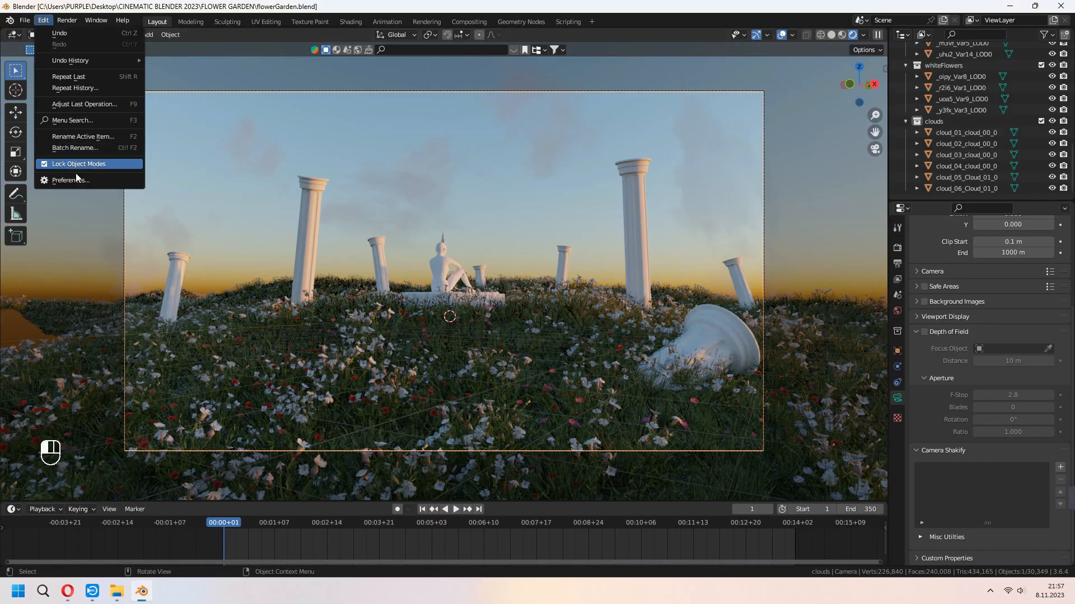
# Return to Blender and check where add-ons are installed from in Preferences, closing it without installing anything.
pyautogui.click(71, 180)
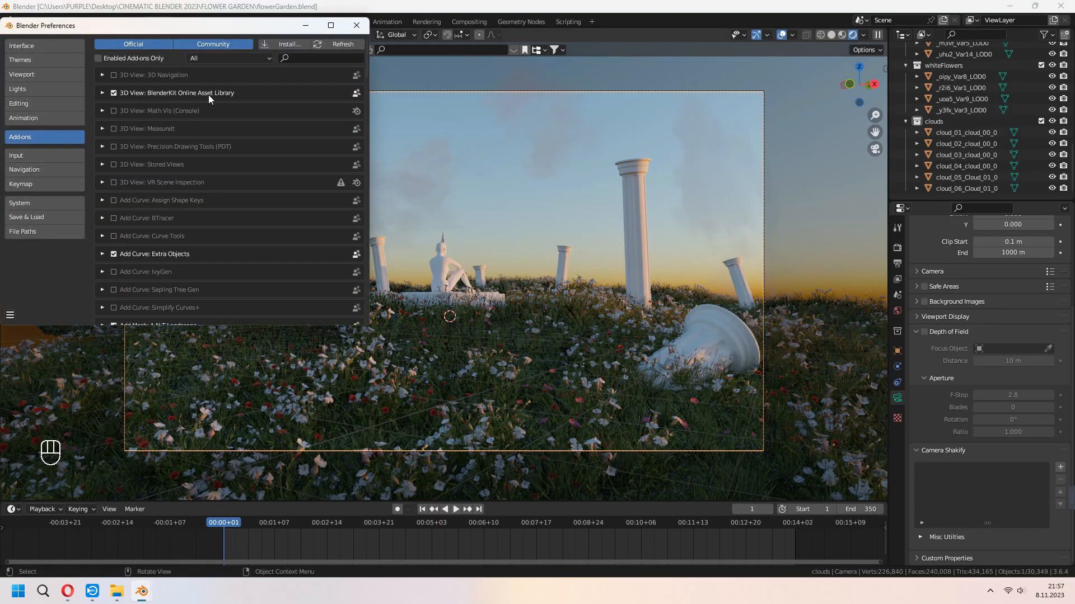
pyautogui.click(289, 48)
pyautogui.click(550, 330)
pyautogui.click(356, 25)
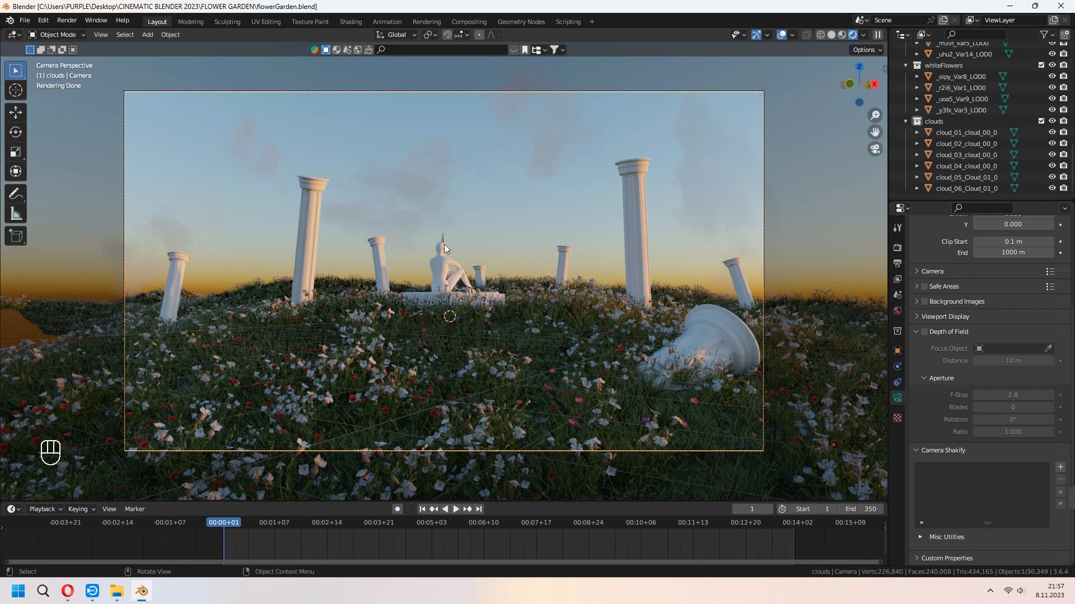
# Insert a Location, Rotation & Scale keyframe on the camera at frame 1 and switch the viewport to Material Preview.
pyautogui.press('i')
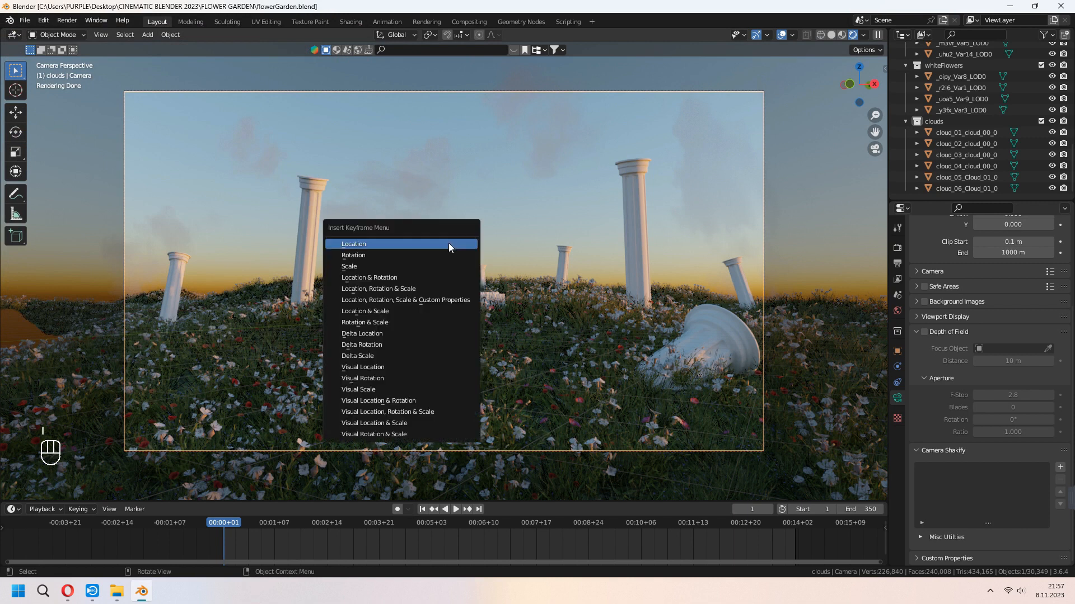
pyautogui.click(409, 289)
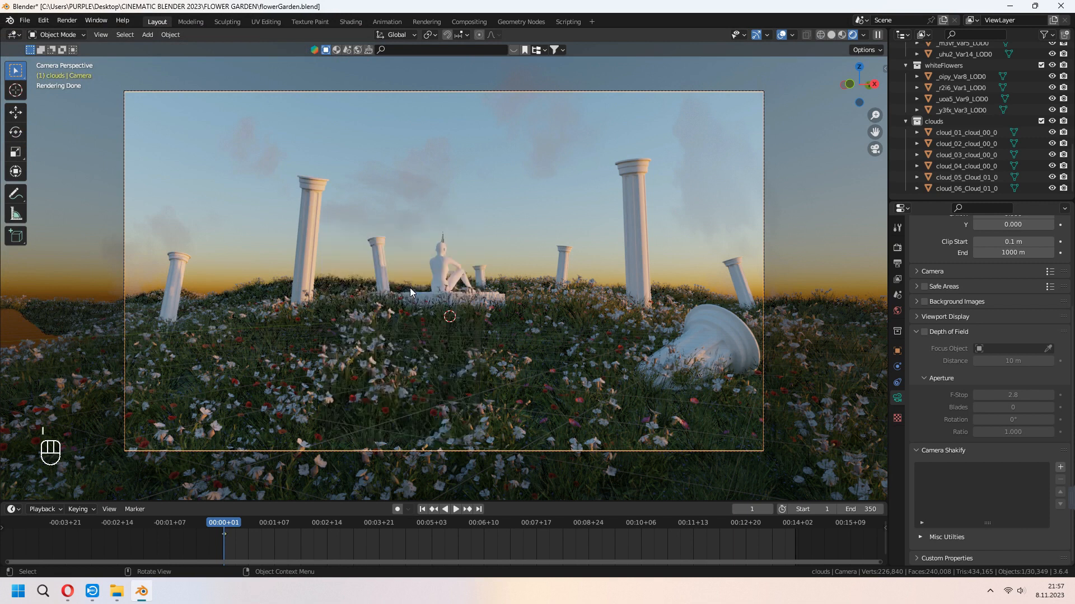
pyautogui.click(842, 35)
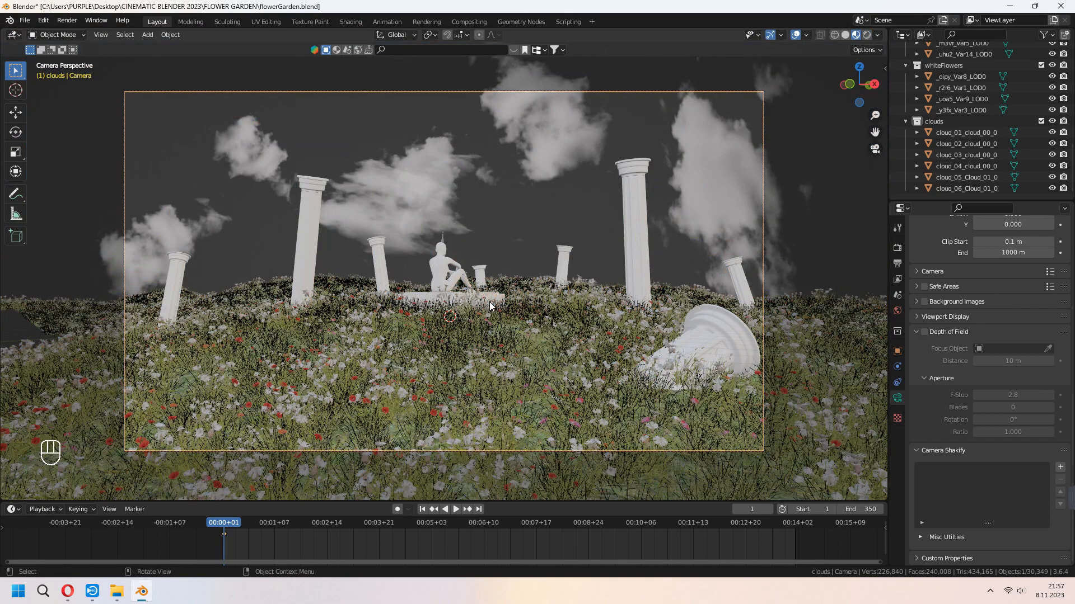
# At frame 350, walk the camera forward close to the seated figure and insert a Location, Rotation & Scale keyframe.
pyautogui.click(479, 509)
pyautogui.press('q')
pyautogui.click(491, 286)
pyautogui.press('w')
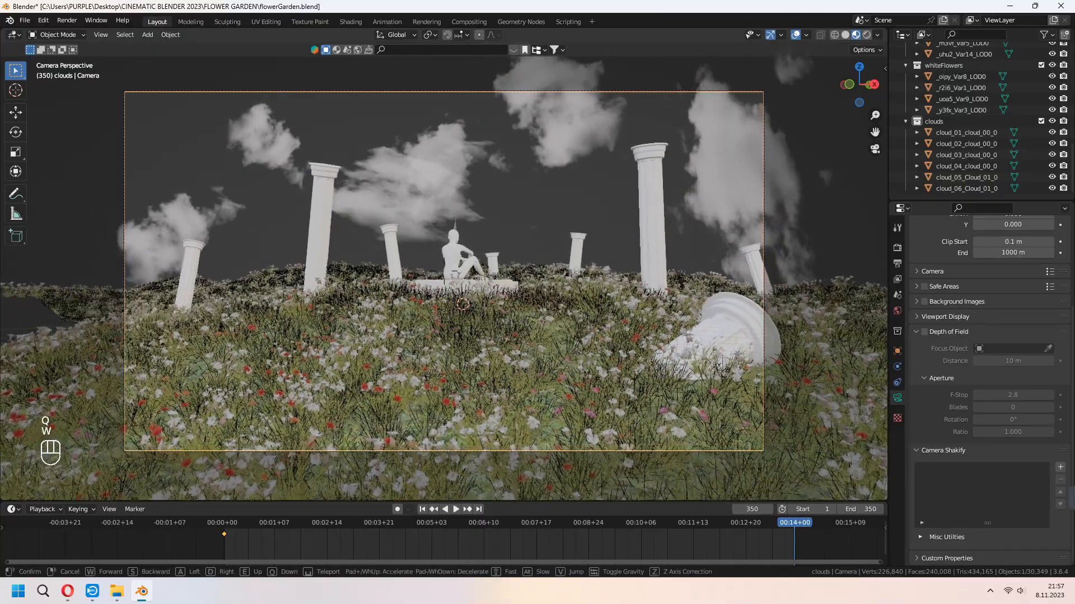
pyautogui.press('w')
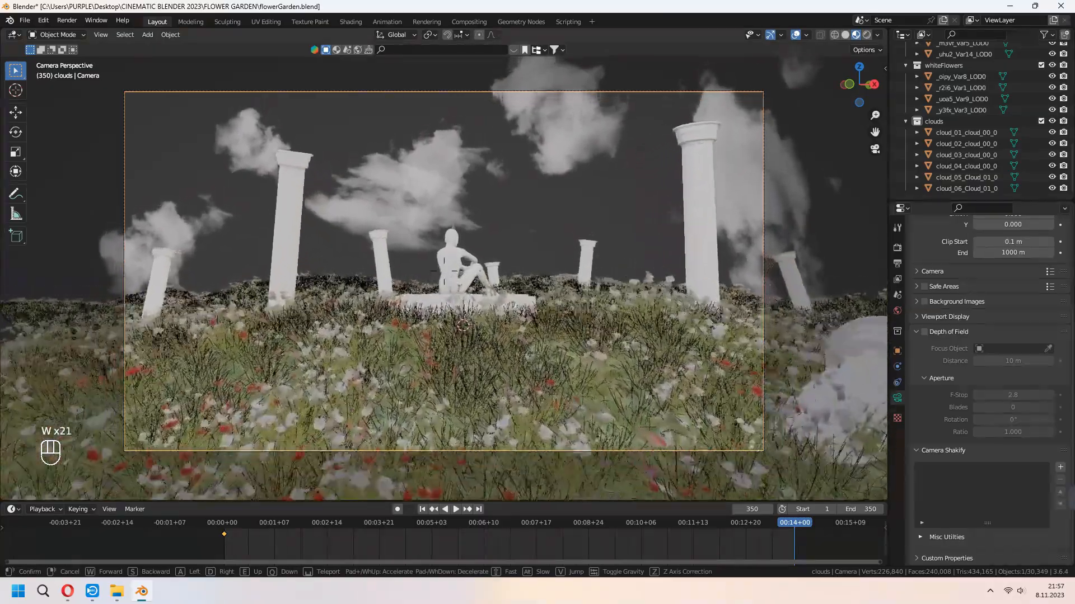
pyautogui.press('w')
pyautogui.click(488, 281)
pyautogui.press('i')
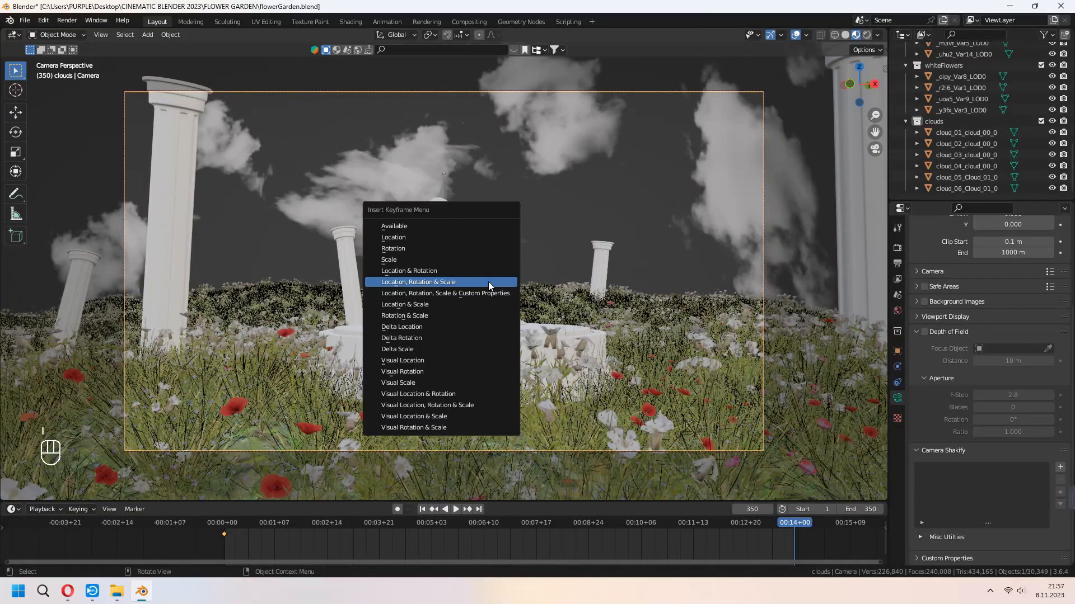
pyautogui.click(488, 281)
# Save the file and play the camera animation from frame 1 in Rendered view.
pyautogui.click(422, 509)
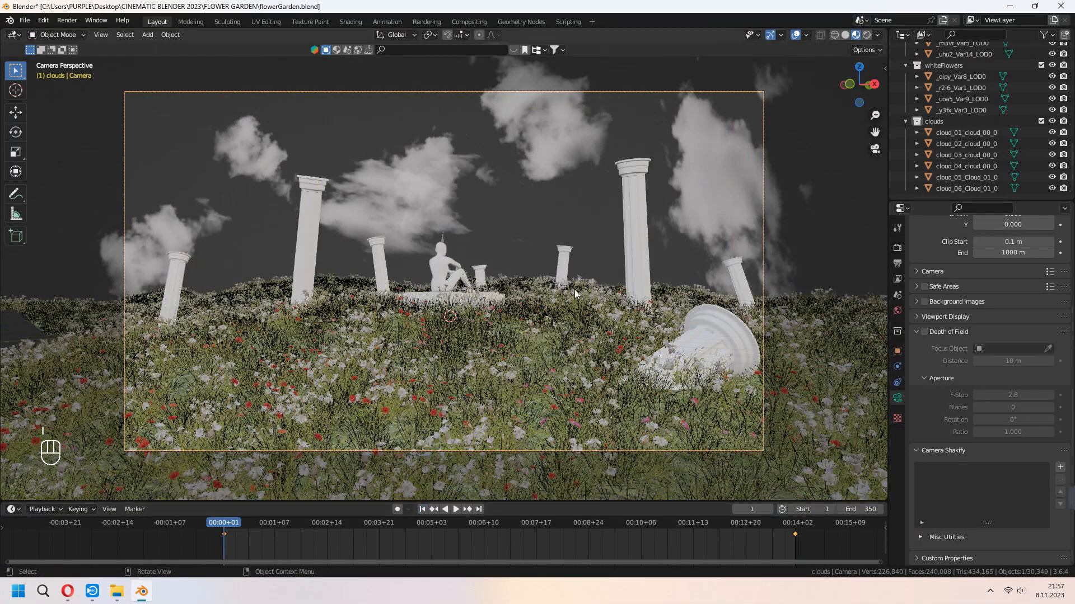
pyautogui.click(867, 35)
pyautogui.hotkey('ctrl', 's')
pyautogui.press('space')
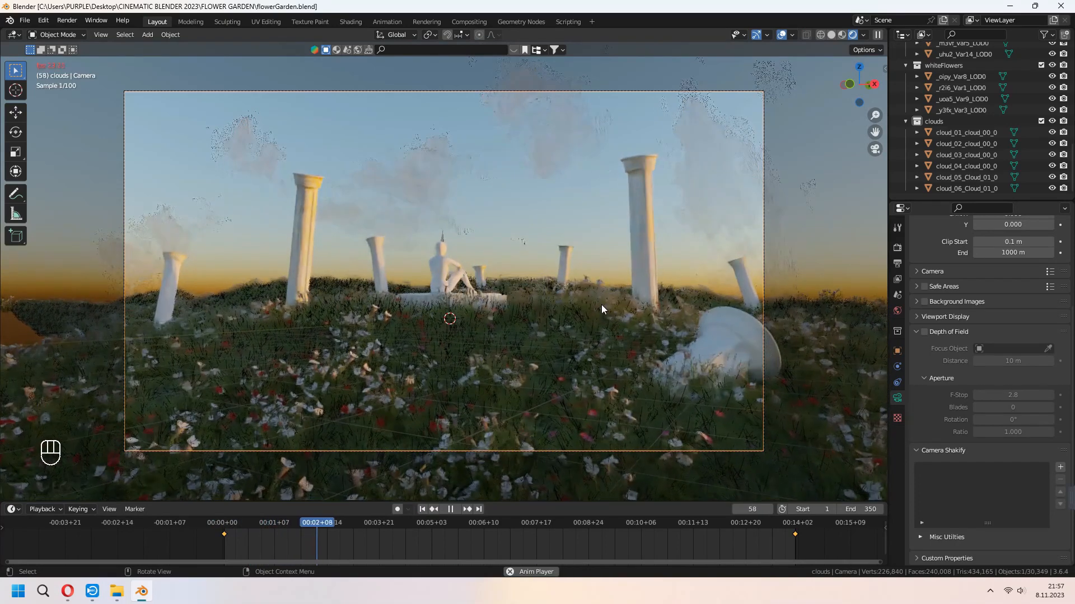
# Stop playback, add an Investigation shake to the camera in Camera Shakify, and preview it in Material Preview.
pyautogui.press('space')
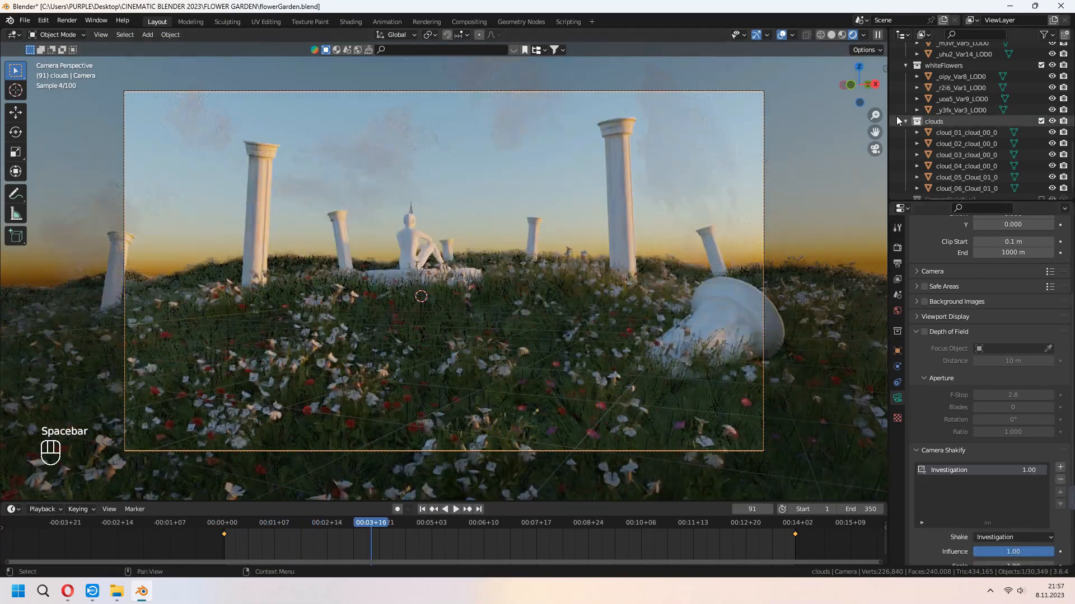
pyautogui.click(842, 35)
pyautogui.scroll(-1, 762, 421)
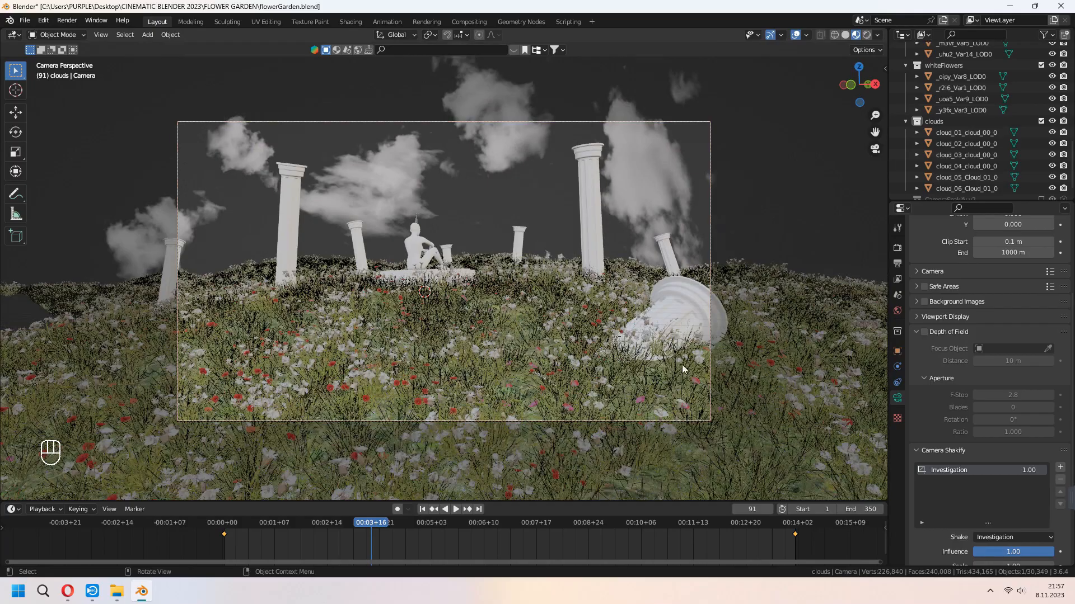
pyautogui.press('space')
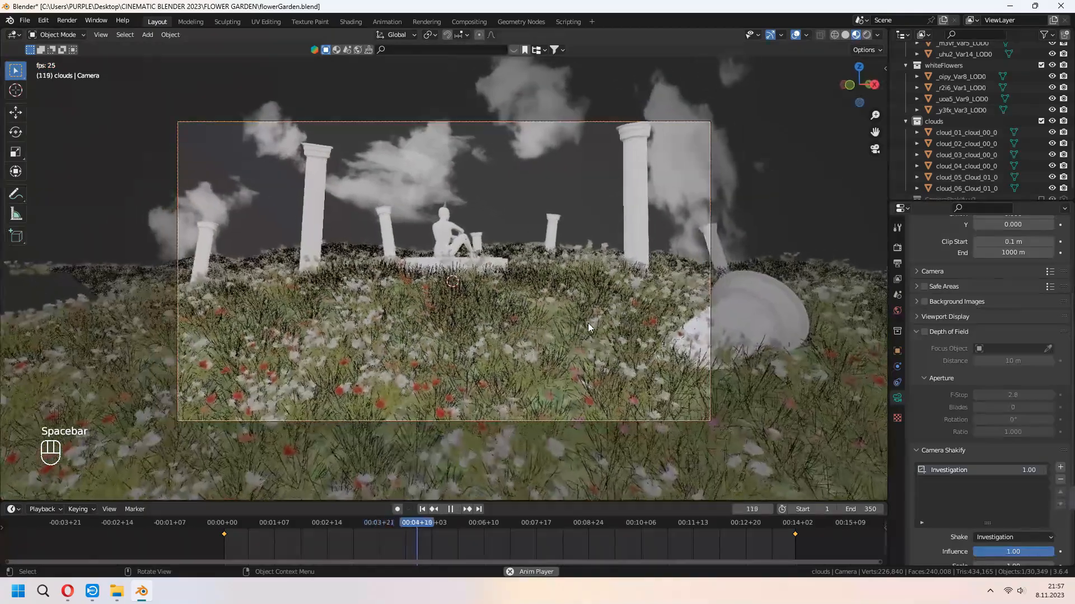
pyautogui.press('space')
# Set the Investigation shake's Influence to 0.65 and Scale to 0.61, and preview the motion.
pyautogui.scroll(-3, 962, 499)
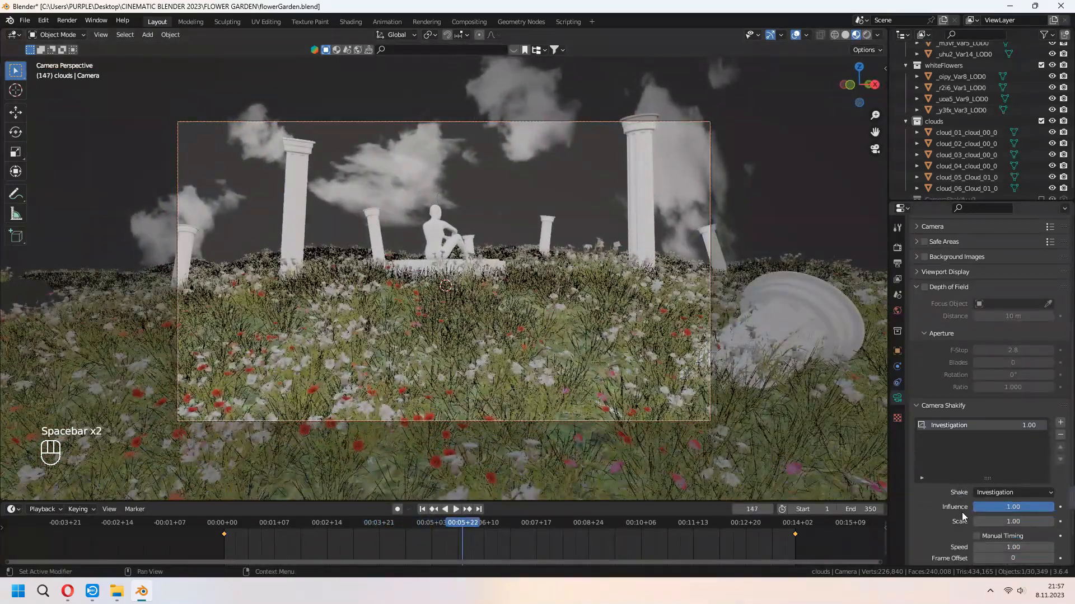
pyautogui.moveTo(1033, 484)
pyautogui.mouseDown()
pyautogui.moveTo(1007, 485)
pyautogui.moveTo(1042, 499)
pyautogui.mouseUp()
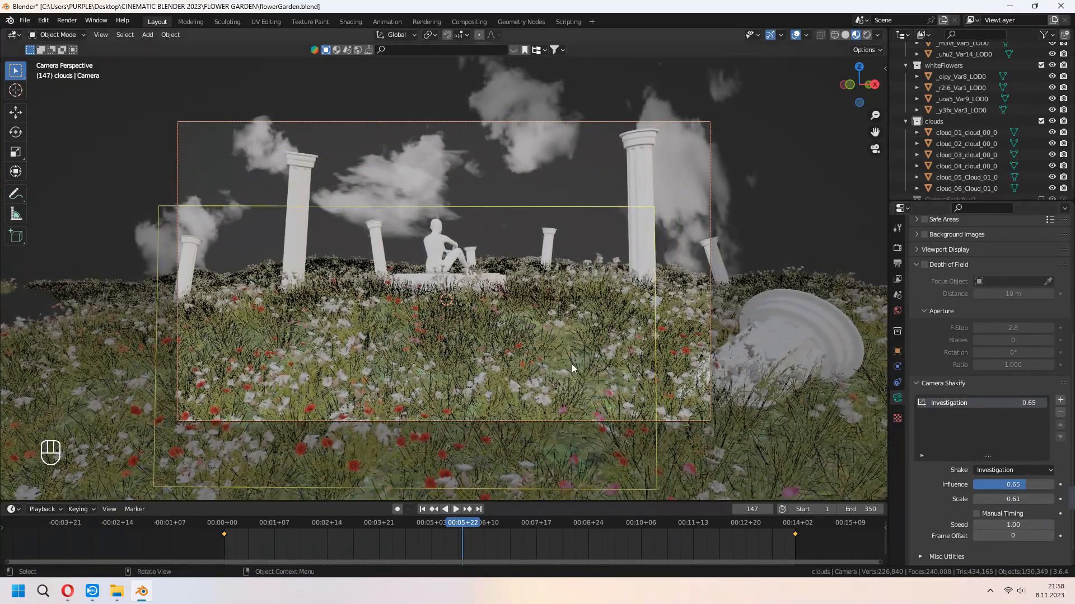
pyautogui.press('space')
pyautogui.press('space')
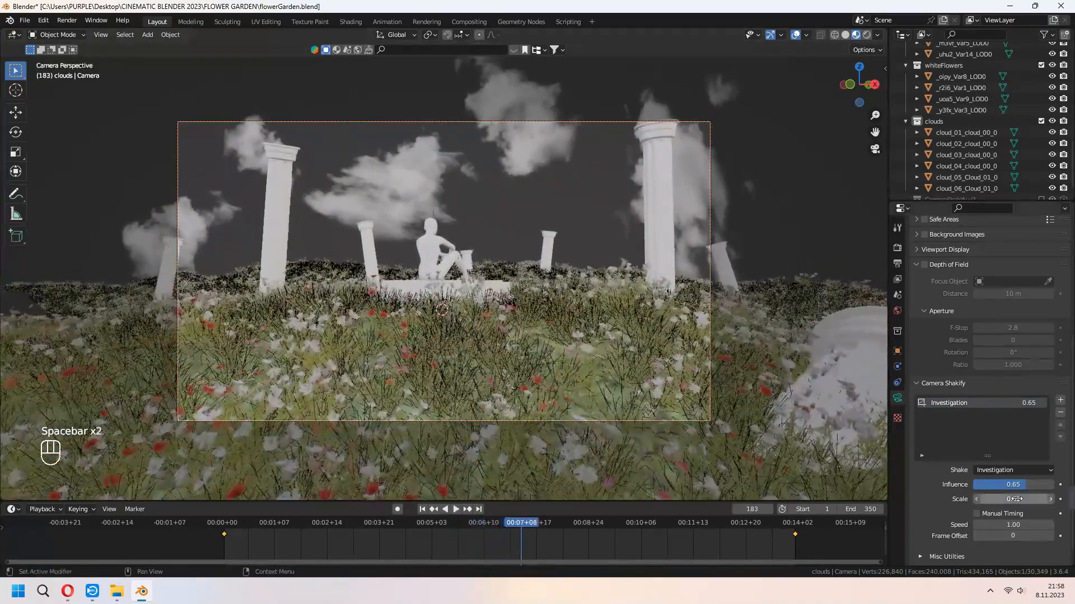
# Change the camera shake type to The Closeup, set its Influence to 1.00, and preview the motion.
pyautogui.click(1021, 469)
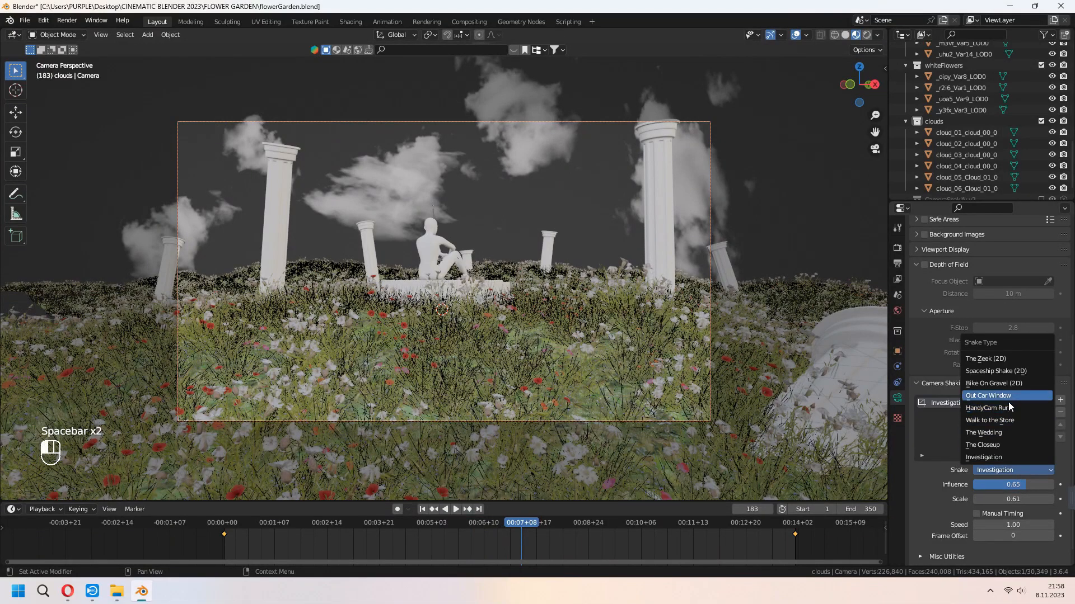
pyautogui.click(985, 444)
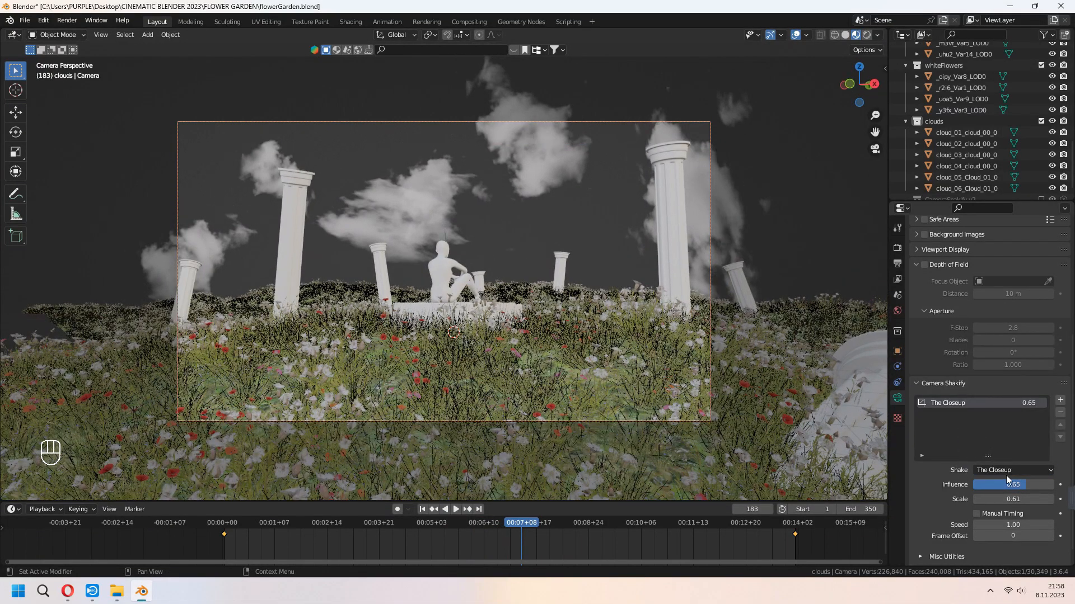
pyautogui.moveTo(1021, 487); pyautogui.dragTo(1052, 484)
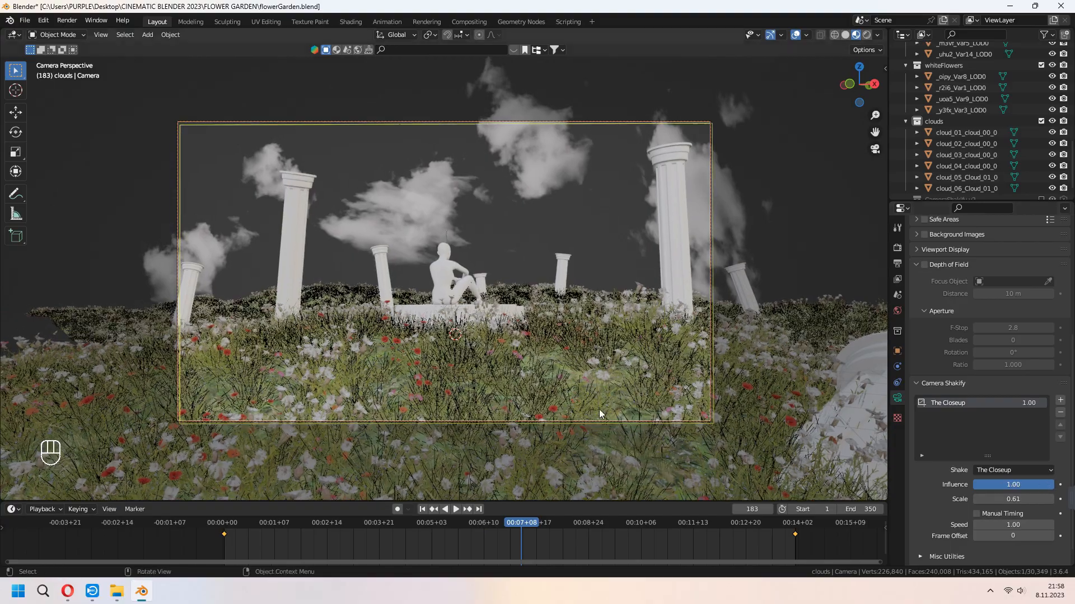
pyautogui.press('space')
pyautogui.press('space')
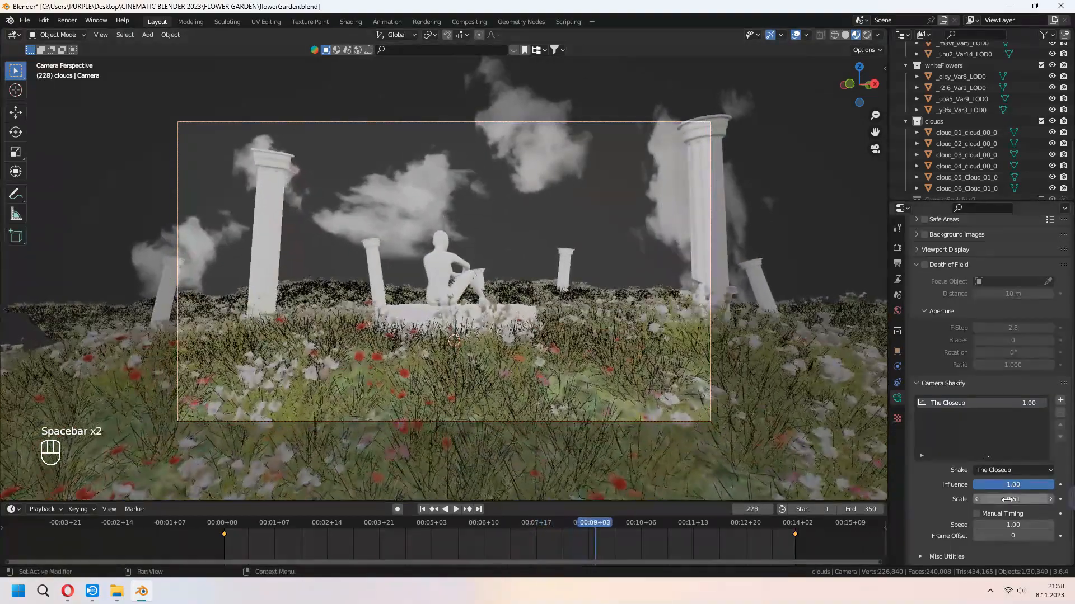
# Set The Closeup shake's Scale to 1.54 and play the animation to check it.
pyautogui.moveTo(1007, 499); pyautogui.dragTo(1033, 498)
pyautogui.press('space')
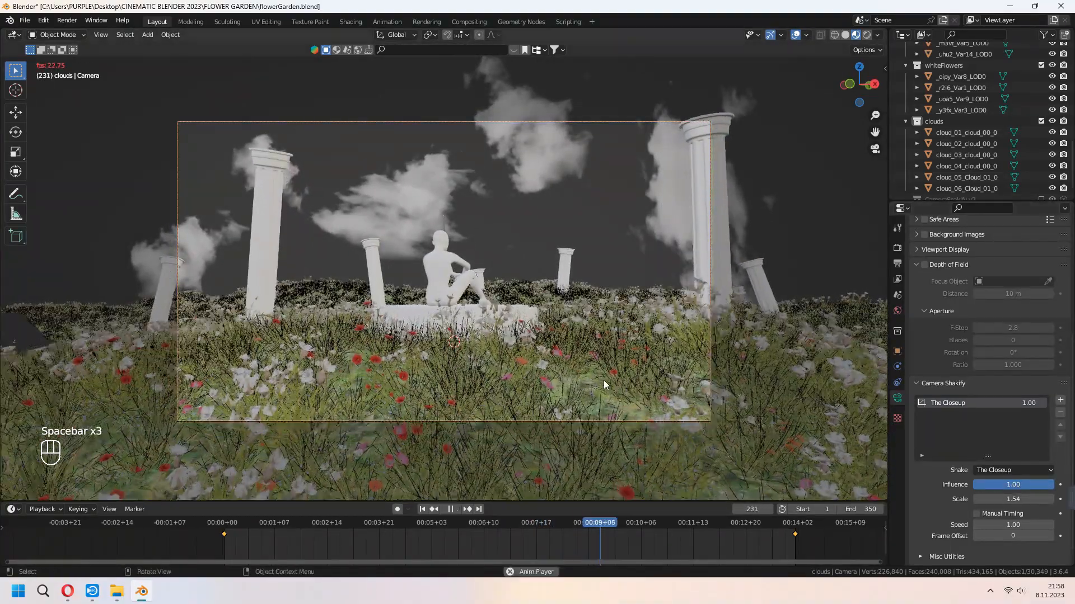
pyautogui.press('space')
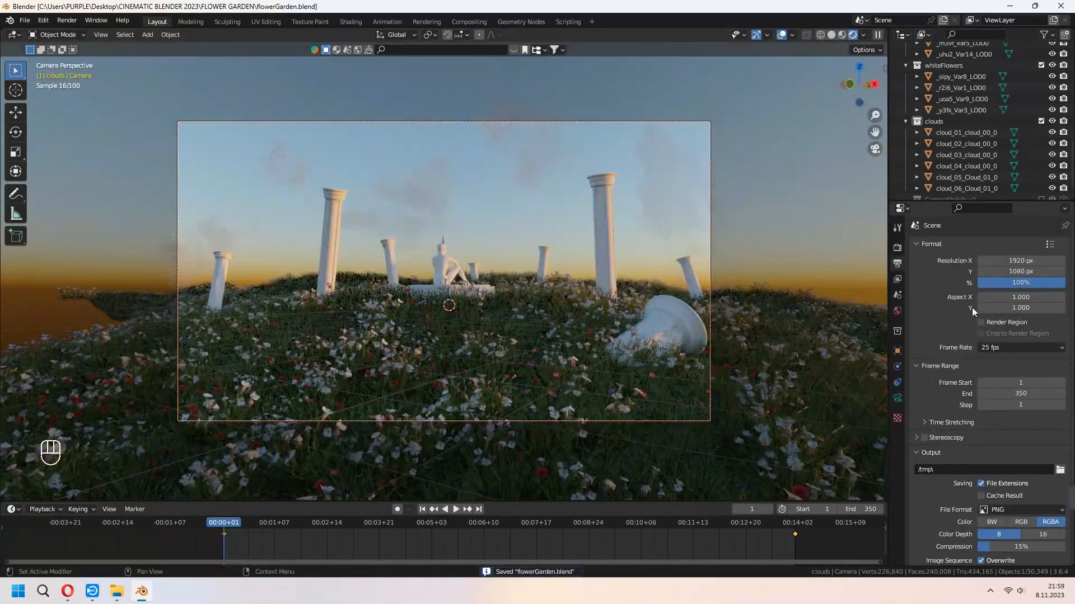
# Try FFmpeg Video as the output file format and look through its container choices.
pyautogui.scroll(-2, 940, 358)
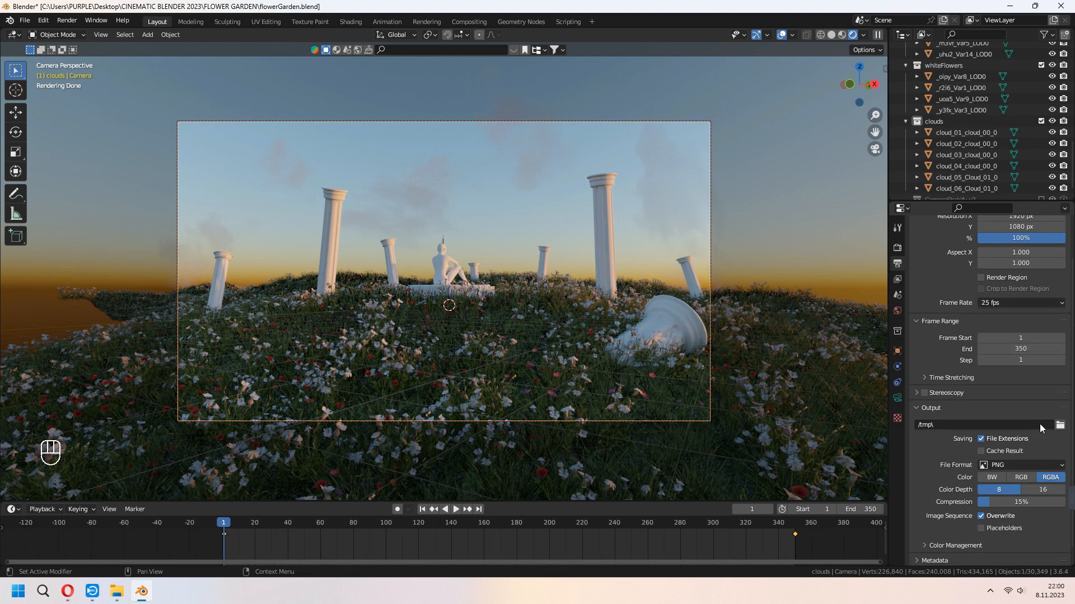
pyautogui.scroll(-1, 952, 469)
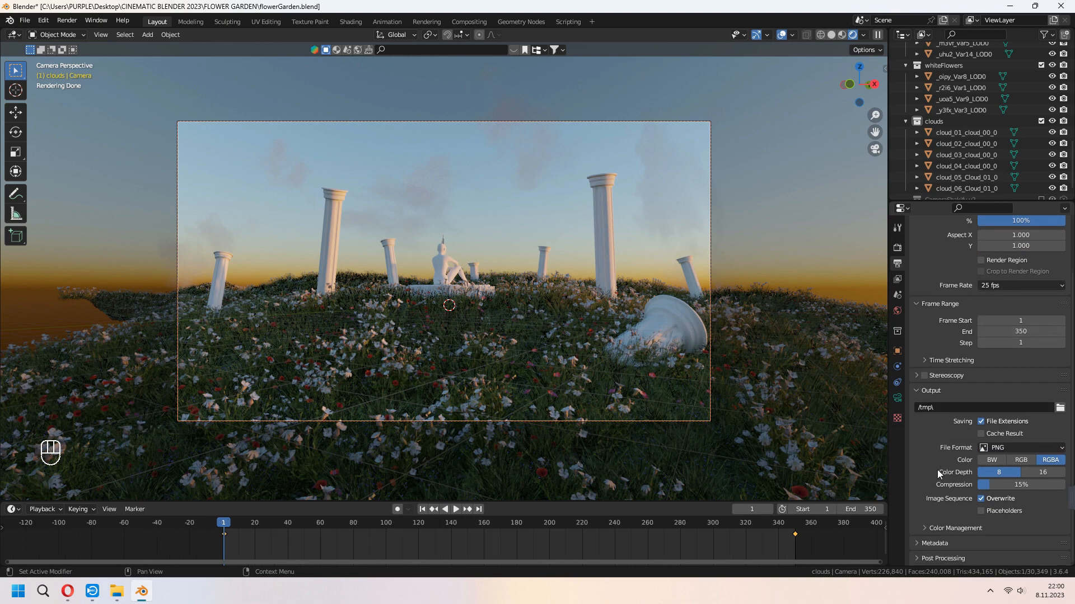
pyautogui.click(1007, 447)
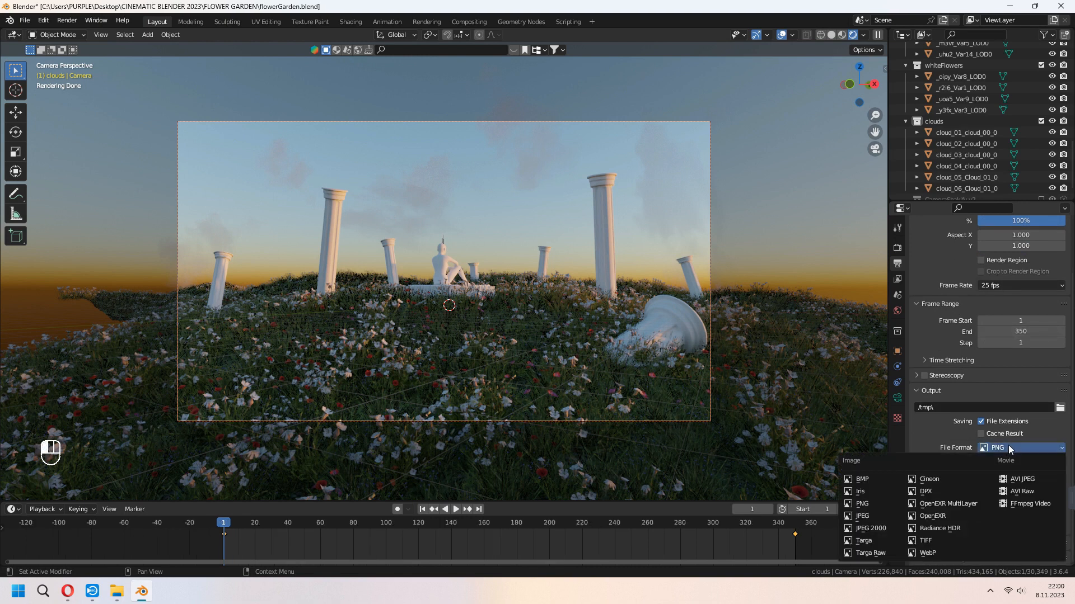
pyautogui.click(1019, 504)
pyautogui.scroll(-2, 932, 504)
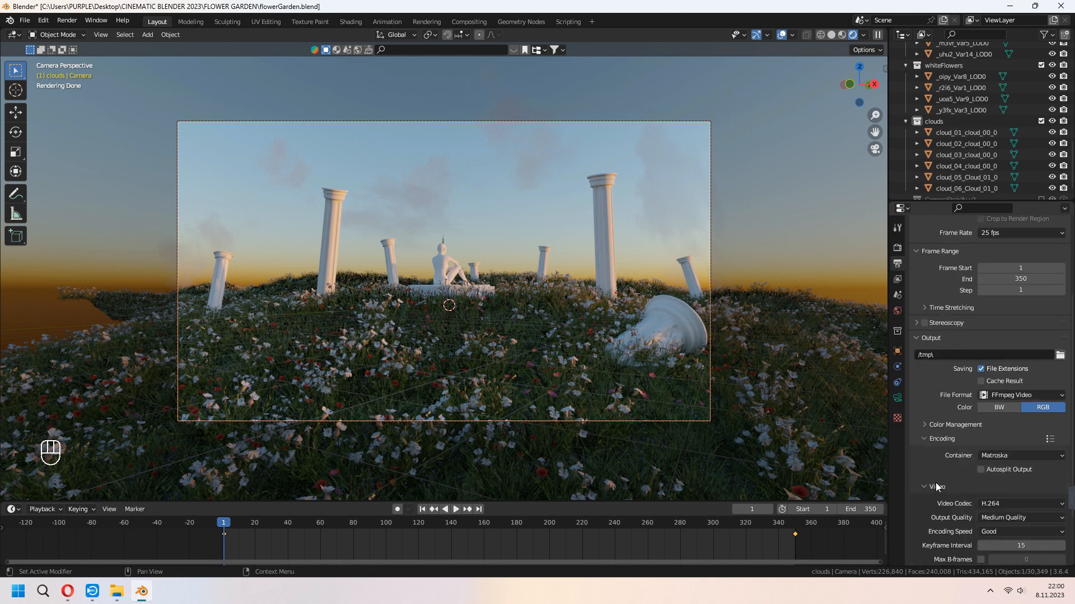
pyautogui.click(999, 457)
pyautogui.click(1002, 428)
# Set the output file format to PNG and bring up the Render Animation command.
pyautogui.click(1026, 394)
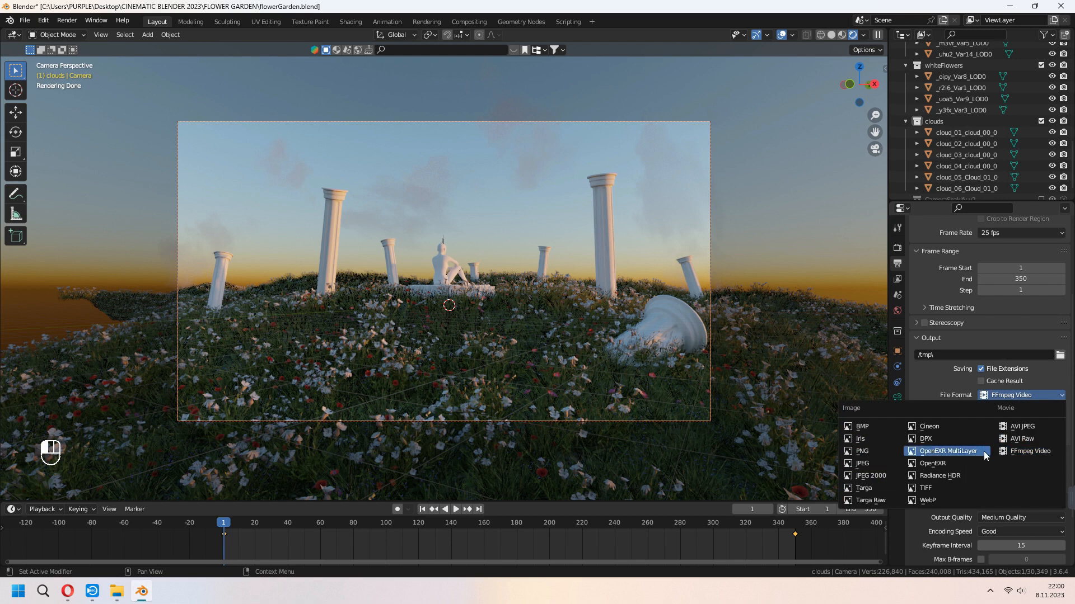
pyautogui.click(881, 451)
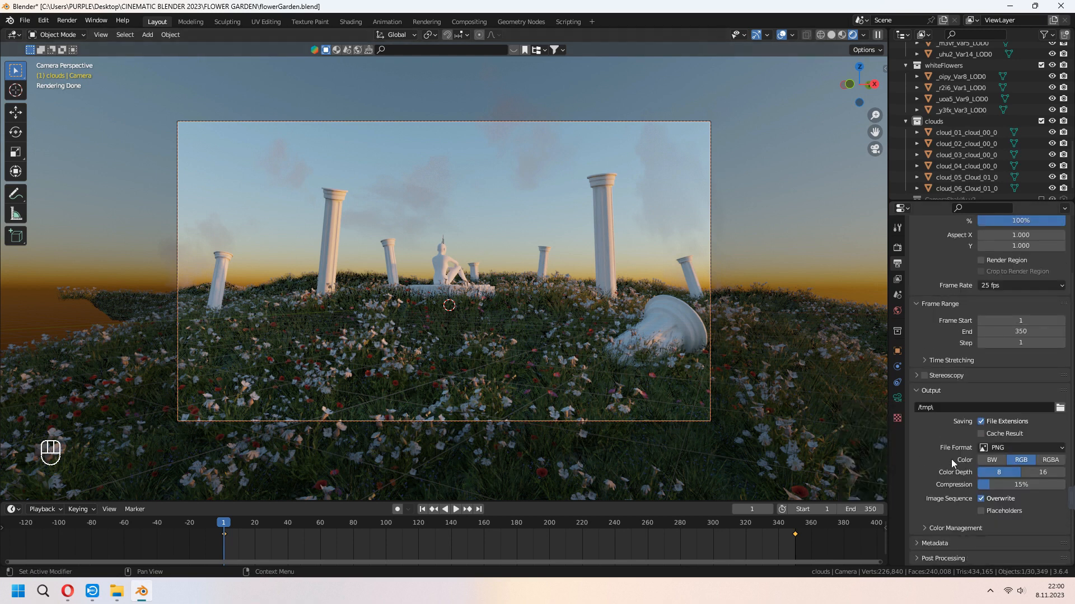
pyautogui.click(67, 20)
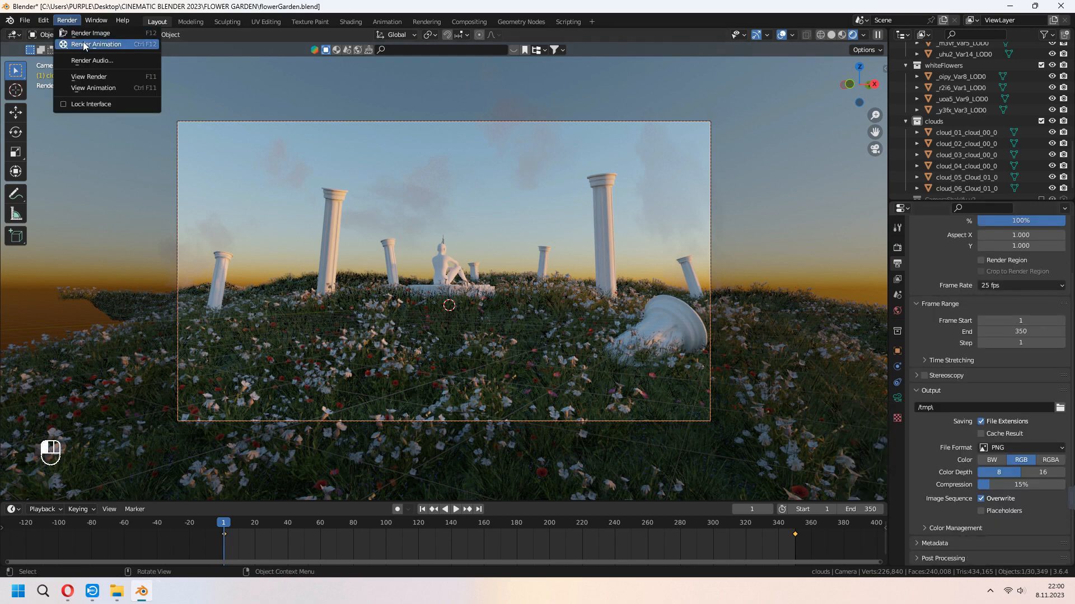